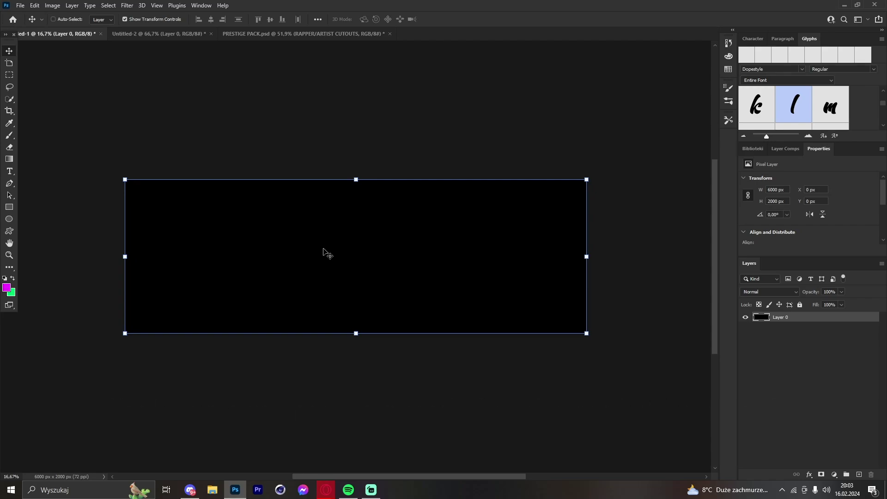
Switch to Discord, review the posted header and text-effect question in the general channel, and return to Photoshop.
{"action": "left_click", "coordinate": [190, 490]}
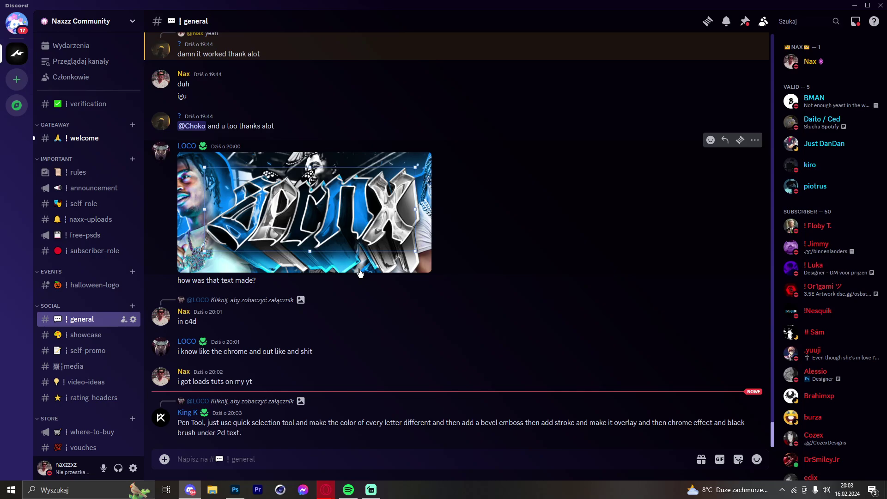
{"action": "left_click", "coordinate": [235, 490]}
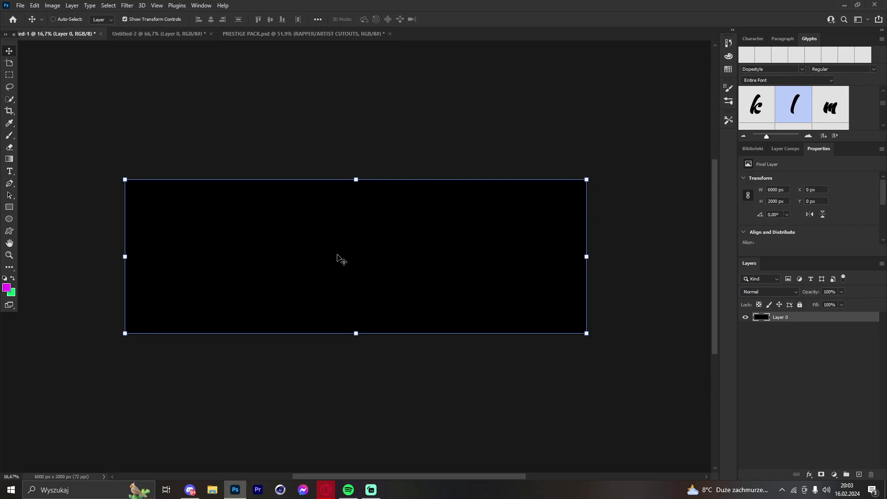
Look through the layer groups in PRESTIGE PACK.psd, including the 3D TEXT LIGHTROOM group.
{"action": "left_click", "coordinate": [160, 34]}
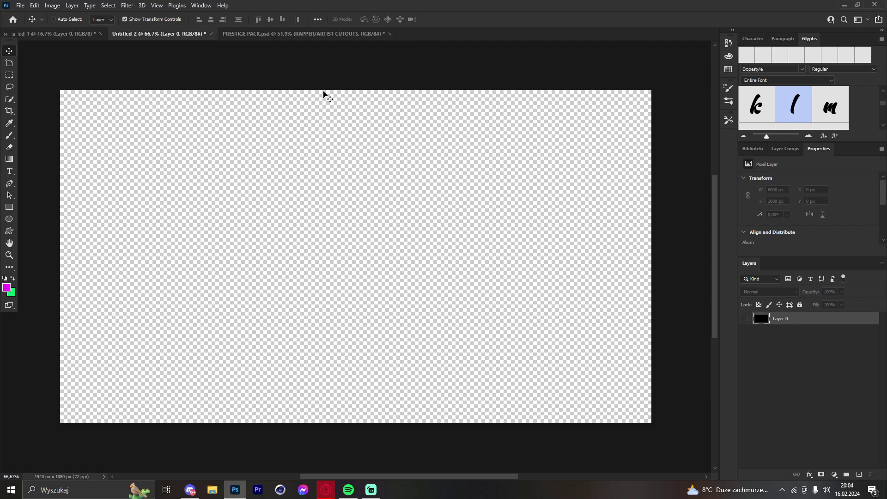
{"action": "left_click", "coordinate": [299, 34]}
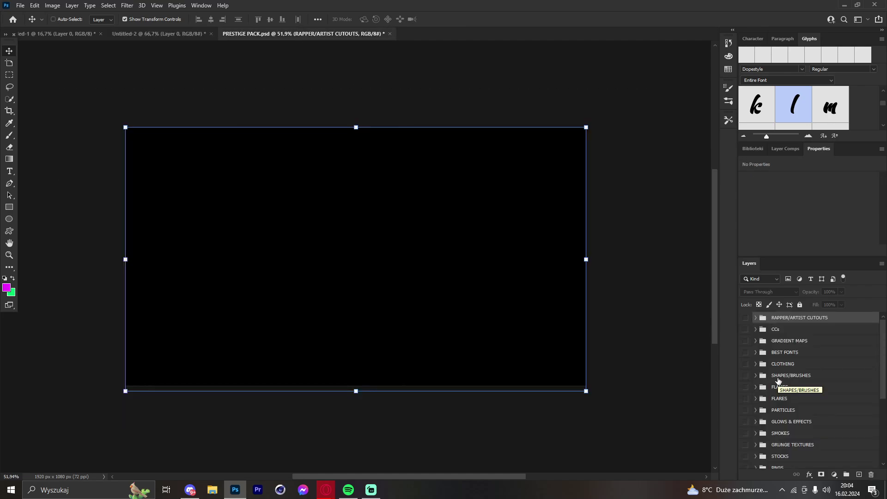
{"action": "scroll", "coordinate": [779, 380], "scroll_direction": "down", "scroll_amount": 3}
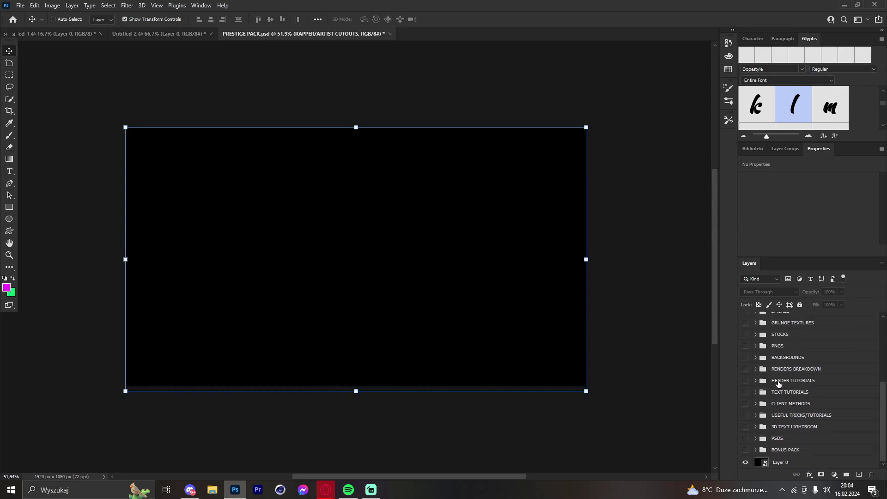
{"action": "left_click", "coordinate": [796, 428]}
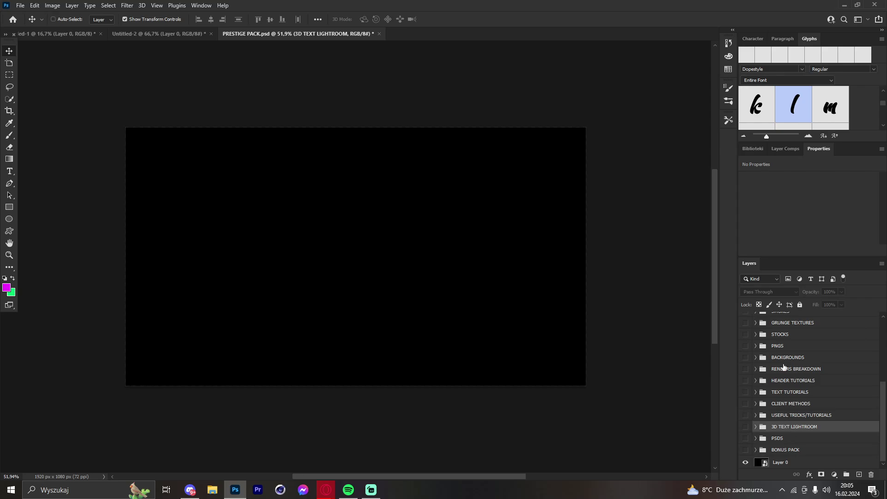
{"action": "scroll", "coordinate": [786, 393], "scroll_direction": "up", "scroll_amount": 5}
{"action": "scroll", "coordinate": [785, 324], "scroll_direction": "down", "scroll_amount": 5}
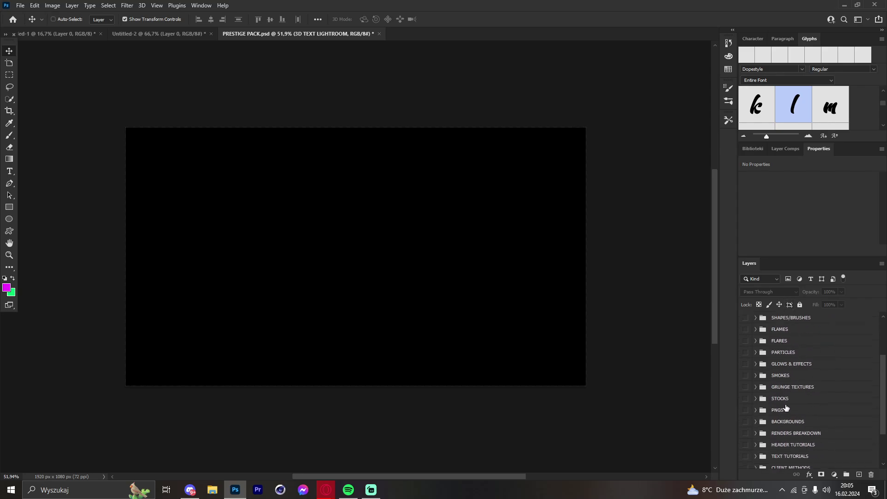
{"action": "scroll", "coordinate": [781, 397], "scroll_direction": "up", "scroll_amount": 5}
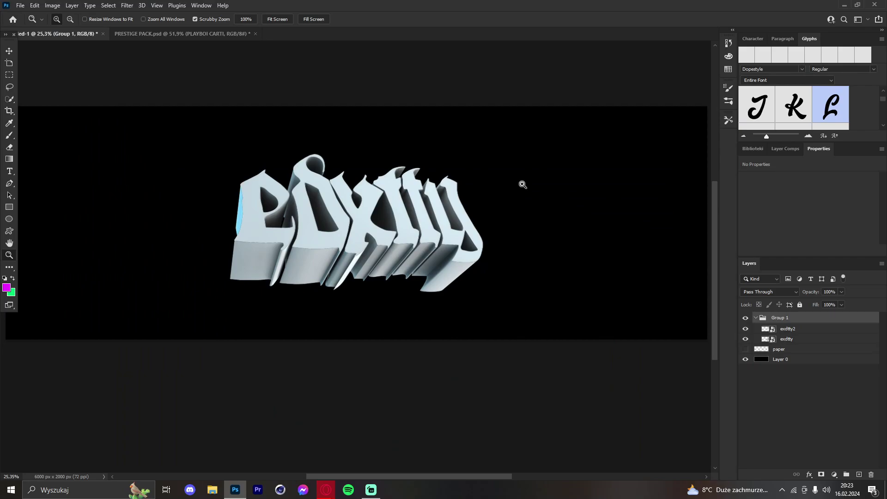
Preview the cutouts in the PLAYBOI CARTI group of PRESTIGE PACK.psd and select the tongue-out one.
{"action": "left_click", "coordinate": [9, 51]}
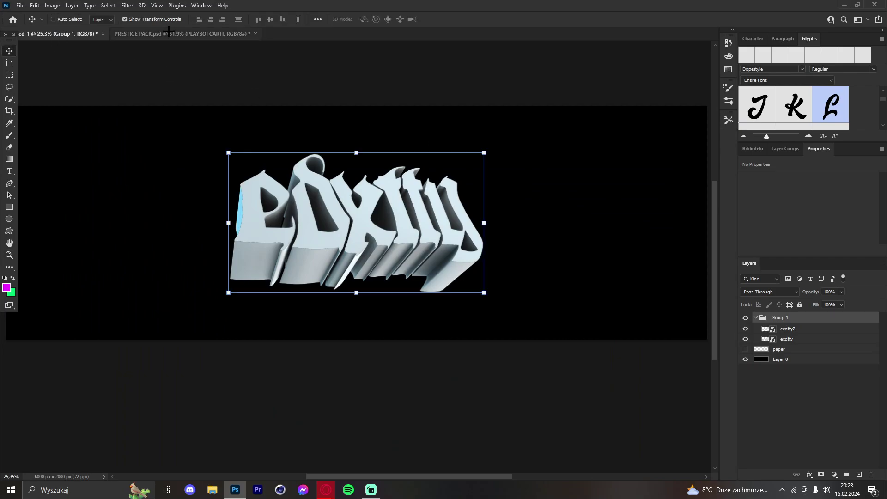
{"action": "left_click", "coordinate": [168, 31]}
{"action": "scroll", "coordinate": [790, 425], "scroll_direction": "down", "scroll_amount": 1}
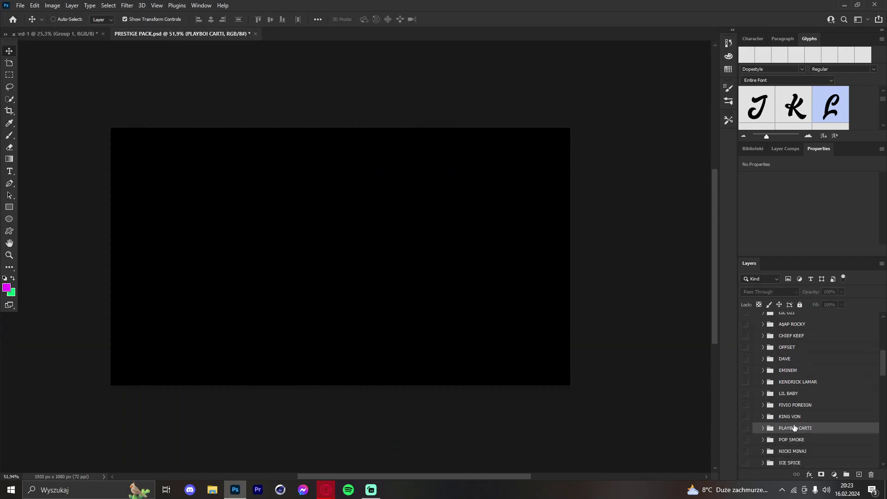
{"action": "left_click", "coordinate": [763, 429]}
{"action": "scroll", "coordinate": [786, 416], "scroll_direction": "down", "scroll_amount": 2}
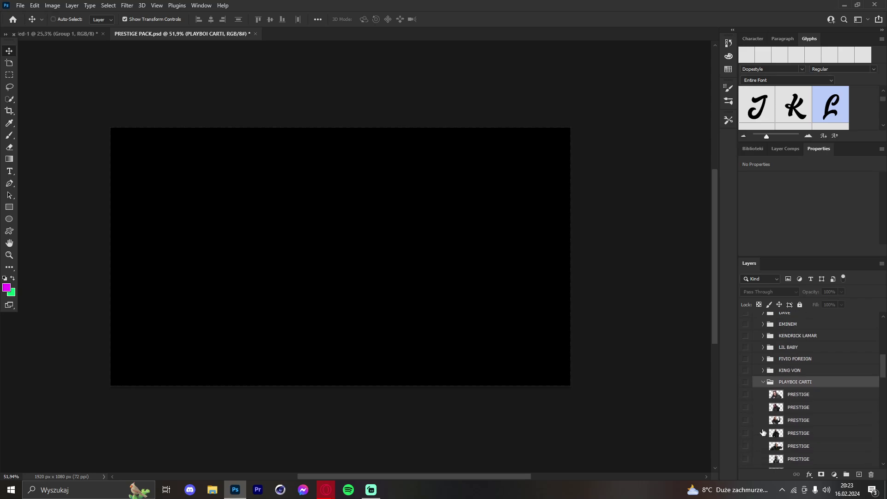
{"action": "left_click", "coordinate": [746, 407]}
{"action": "left_click", "coordinate": [746, 408]}
{"action": "left_click", "coordinate": [746, 395]}
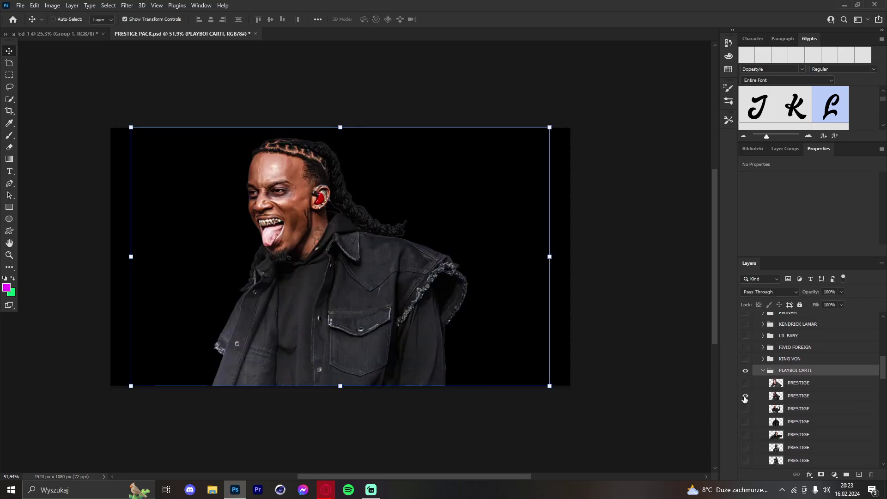
{"action": "left_click", "coordinate": [777, 397]}
Add the tongue-out cutout to the header above Layer 0, scale it to about 188%, and place it behind the lettering's left end.
{"action": "left_click", "coordinate": [45, 33]}
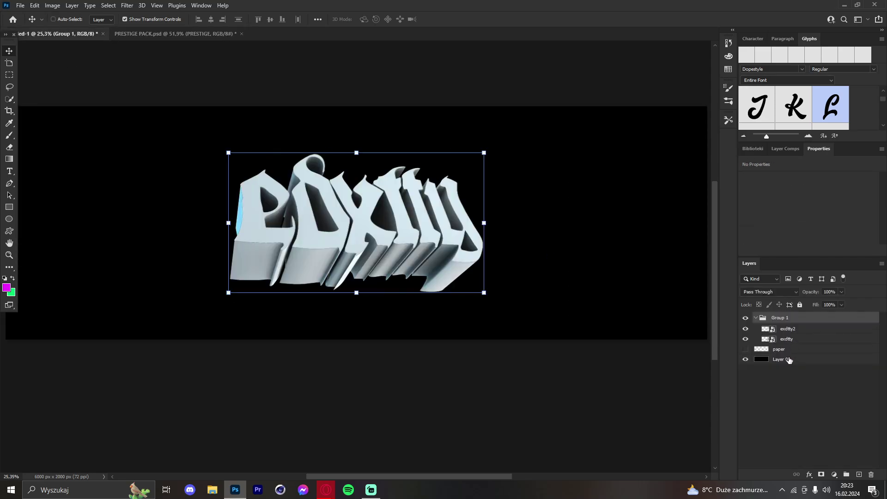
{"action": "left_click", "coordinate": [789, 359]}
{"action": "key", "text": "ctrl+v"}
{"action": "left_click_drag", "start_coordinate": [355, 224], "coordinate": [238, 238]}
{"action": "left_click_drag", "start_coordinate": [239, 298], "coordinate": [240, 341]}
{"action": "left_click_drag", "start_coordinate": [240, 173], "coordinate": [273, 102]}
{"action": "left_click", "coordinate": [458, 19]}
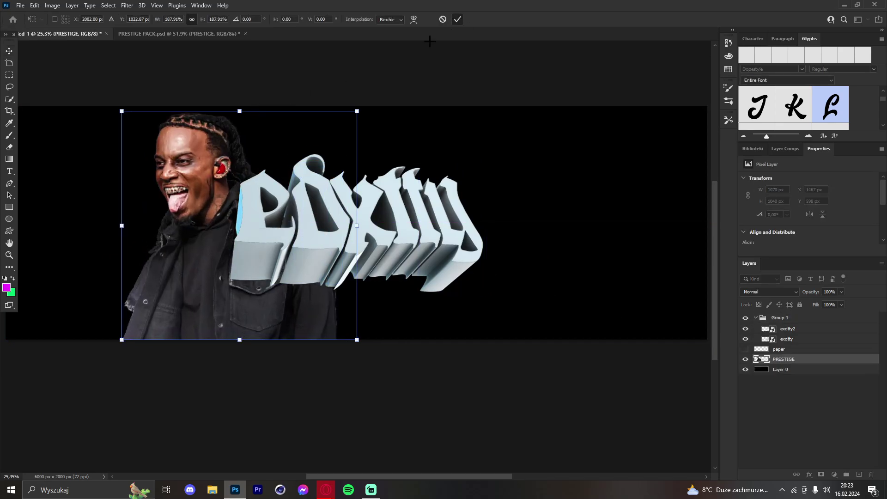
{"action": "left_click_drag", "start_coordinate": [260, 198], "coordinate": [243, 195]}
{"action": "left_click_drag", "start_coordinate": [244, 195], "coordinate": [237, 198]}
Preview other cutouts in the PLAYBOI CARTI group and show the front-facing one with the hand at the waist.
{"action": "left_click", "coordinate": [152, 33]}
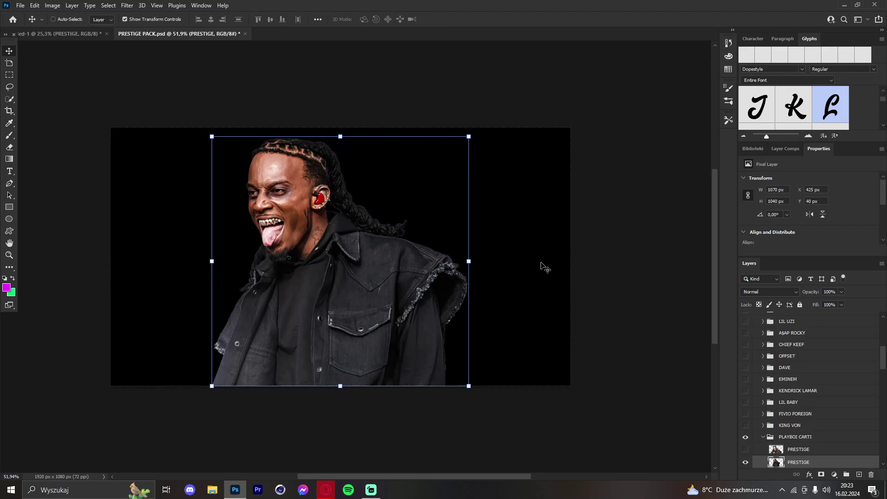
{"action": "left_click", "coordinate": [746, 449]}
{"action": "scroll", "coordinate": [746, 448], "scroll_direction": "down", "scroll_amount": 1}
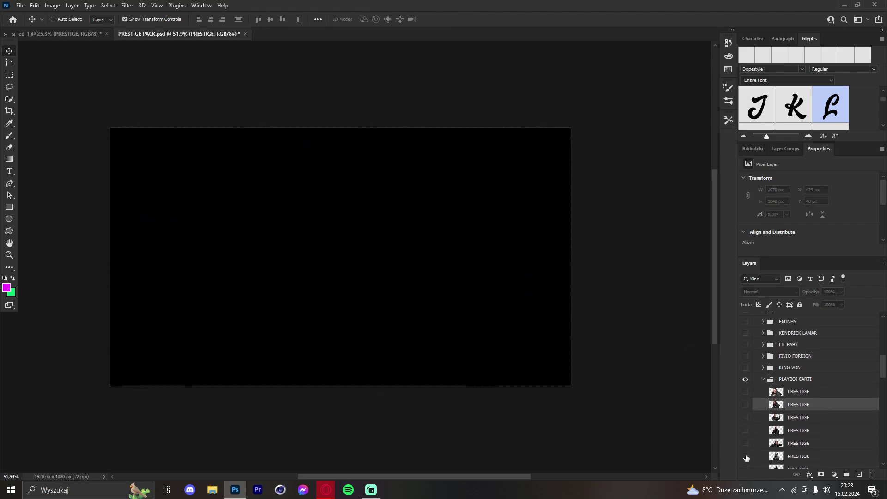
{"action": "left_click", "coordinate": [746, 430]}
{"action": "left_click", "coordinate": [747, 418]}
{"action": "left_click", "coordinate": [747, 418]}
{"action": "left_click", "coordinate": [747, 431]}
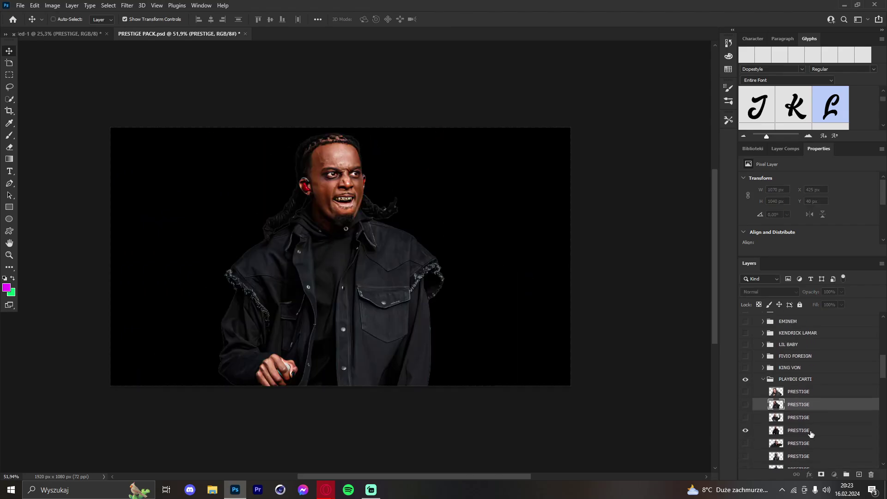
Add the front-facing cutout to the header, scale it to 1689 by 1903 px, and place it behind the lettering's right end.
{"action": "left_click_drag", "start_coordinate": [810, 432], "coordinate": [482, 277]}
{"action": "left_click_drag", "start_coordinate": [480, 217], "coordinate": [481, 113]}
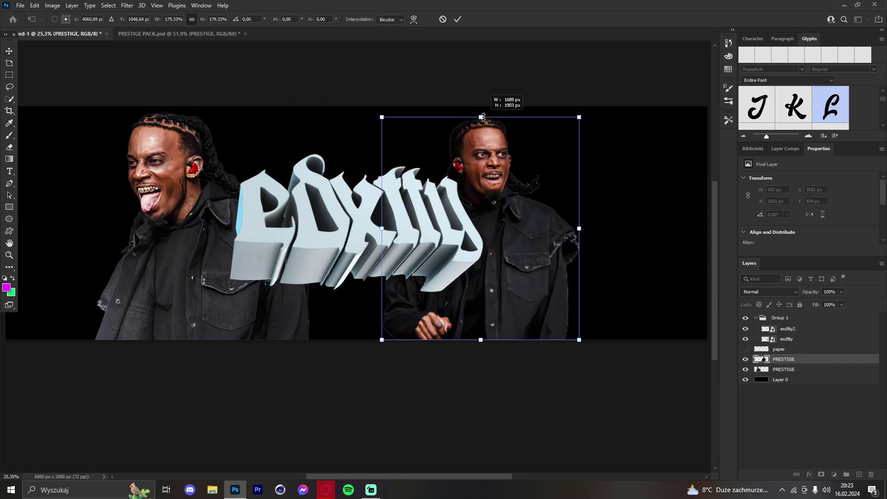
{"action": "left_click", "coordinate": [457, 19]}
{"action": "left_click_drag", "start_coordinate": [492, 189], "coordinate": [508, 192]}
{"action": "left_click_drag", "start_coordinate": [546, 216], "coordinate": [546, 219]}
Nudge the front-facing cutout slightly farther right of the lettering.
{"action": "left_click", "coordinate": [10, 256]}
{"action": "left_click_drag", "start_coordinate": [348, 189], "coordinate": [394, 193]}
{"action": "left_click_drag", "start_coordinate": [322, 193], "coordinate": [347, 190]}
{"action": "left_click", "coordinate": [9, 51]}
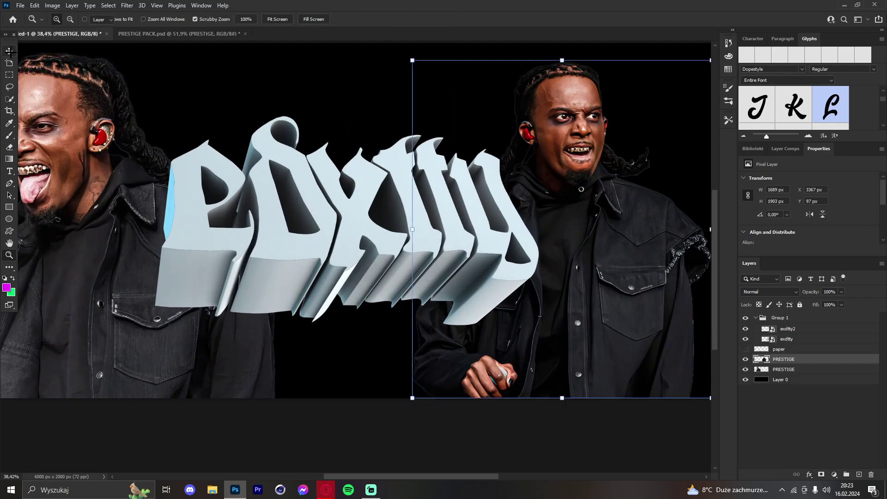
{"action": "left_click_drag", "start_coordinate": [191, 216], "coordinate": [197, 215]}
Examine the lettering's front faces up close and its placement between the two cutouts across the whole header.
{"action": "left_click", "coordinate": [10, 255]}
{"action": "left_click_drag", "start_coordinate": [385, 199], "coordinate": [415, 208]}
{"action": "left_click_drag", "start_coordinate": [385, 182], "coordinate": [416, 182]}
{"action": "left_click_drag", "start_coordinate": [317, 193], "coordinate": [403, 192]}
{"action": "left_click", "coordinate": [9, 51]}
{"action": "left_click", "coordinate": [799, 331]}
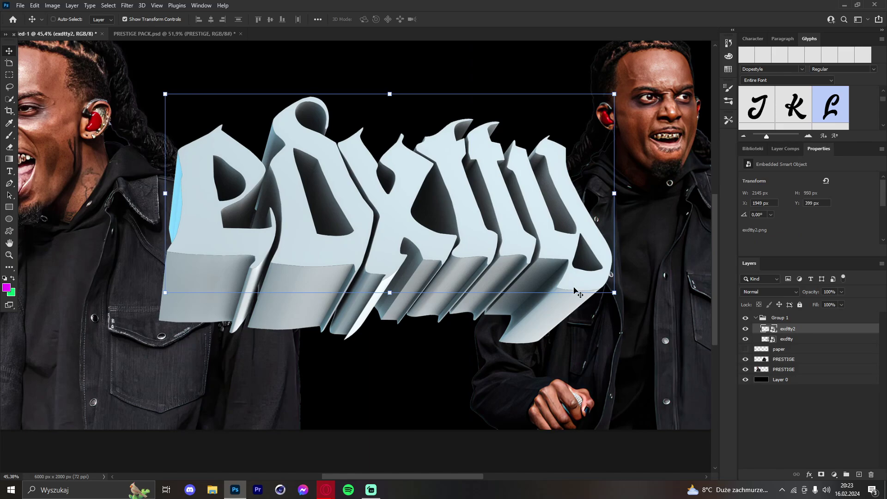
{"action": "left_click", "coordinate": [10, 255]}
{"action": "left_click_drag", "start_coordinate": [342, 213], "coordinate": [305, 213]}
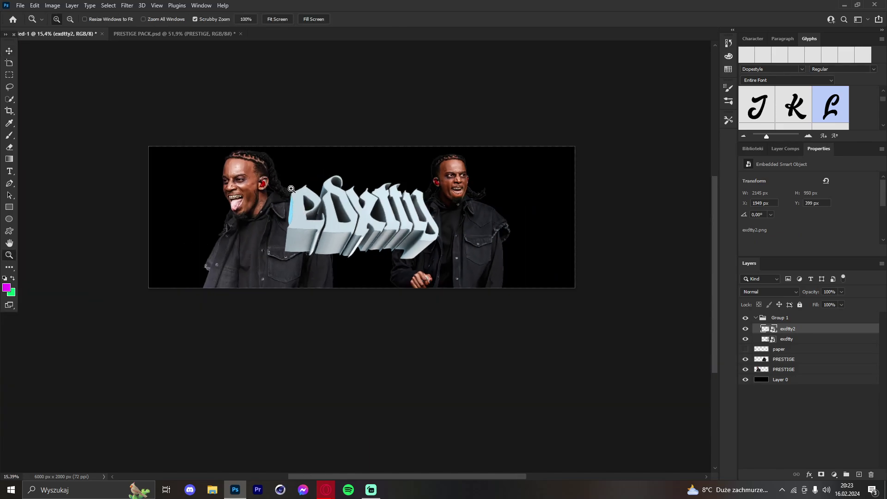
{"action": "left_click_drag", "start_coordinate": [376, 201], "coordinate": [444, 194]}
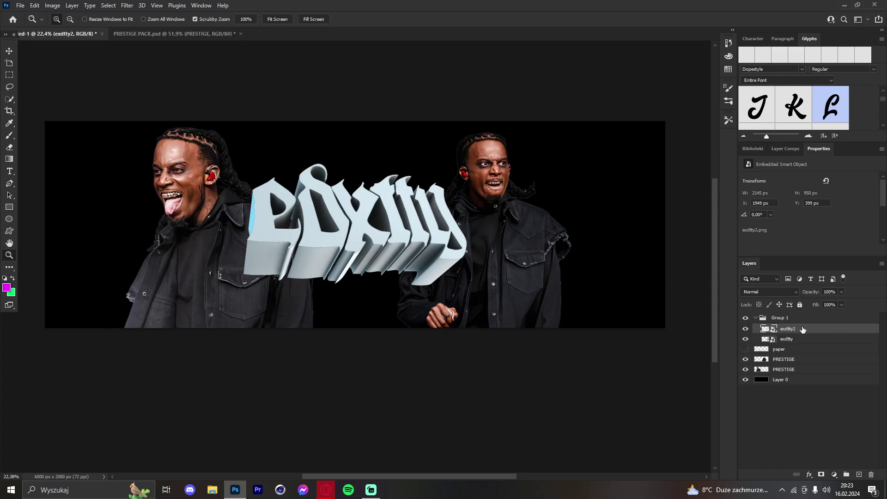
Try moving the lettering group over the tongue-out cutout, and undo the move.
{"action": "left_click", "coordinate": [789, 319]}
{"action": "left_click", "coordinate": [757, 318]}
{"action": "key", "text": "v"}
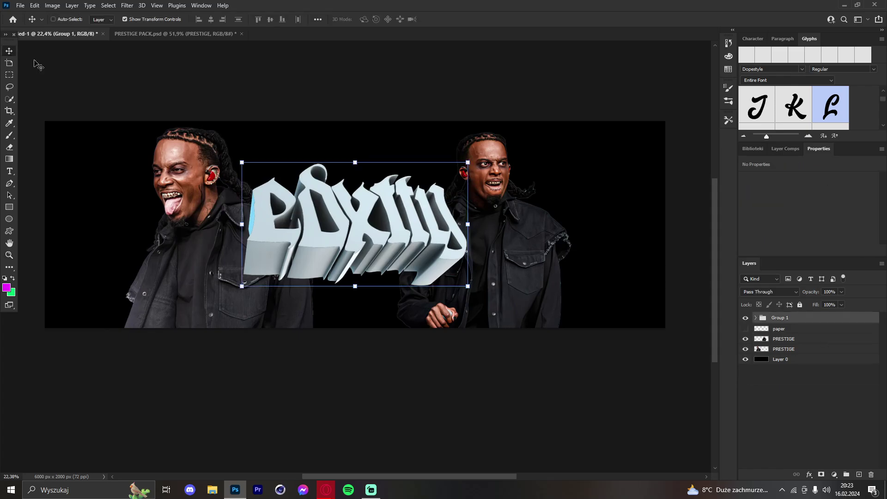
{"action": "left_click_drag", "start_coordinate": [396, 221], "coordinate": [219, 182]}
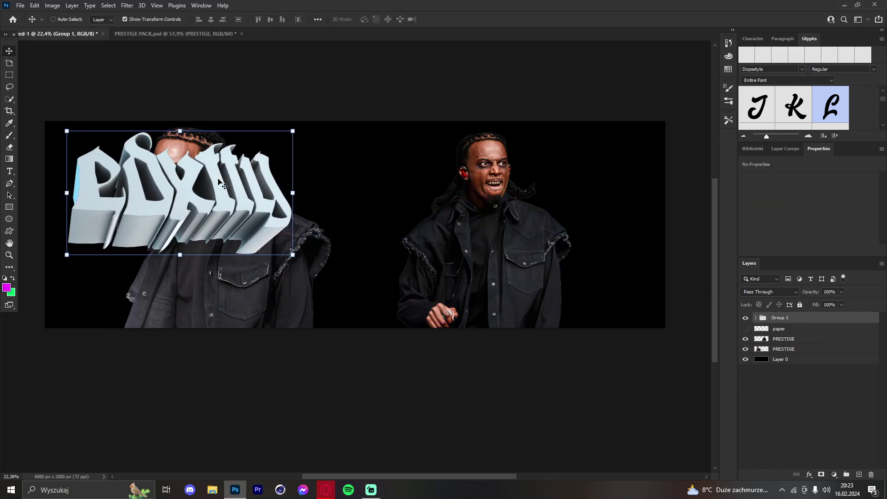
{"action": "key", "text": "ctrl+z"}
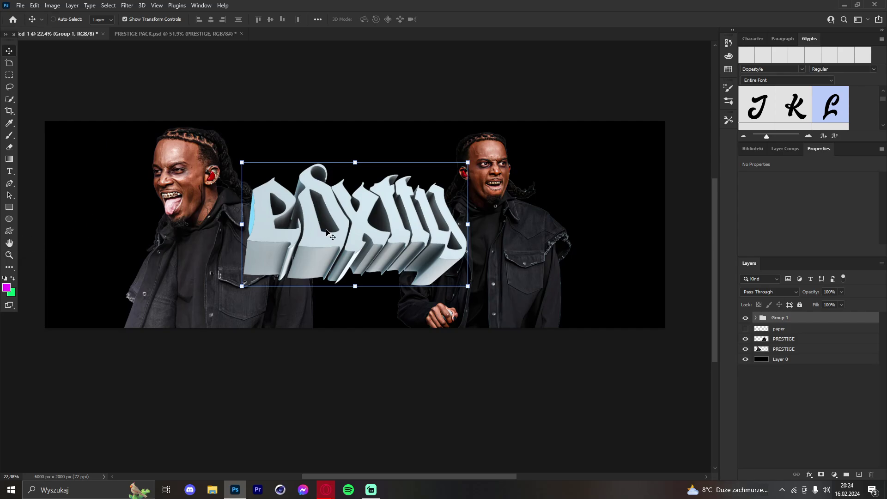
{"action": "left_click_drag", "start_coordinate": [379, 225], "coordinate": [286, 208]}
Duplicate the exdtty2 layer in Group 1 and apply a red Color Overlay to the copy.
{"action": "left_click", "coordinate": [9, 255]}
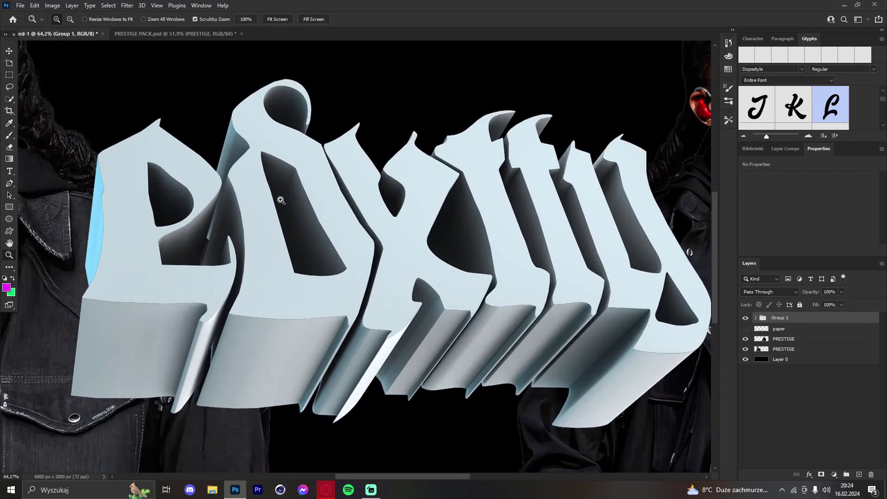
{"action": "key", "text": "v"}
{"action": "left_click", "coordinate": [756, 318]}
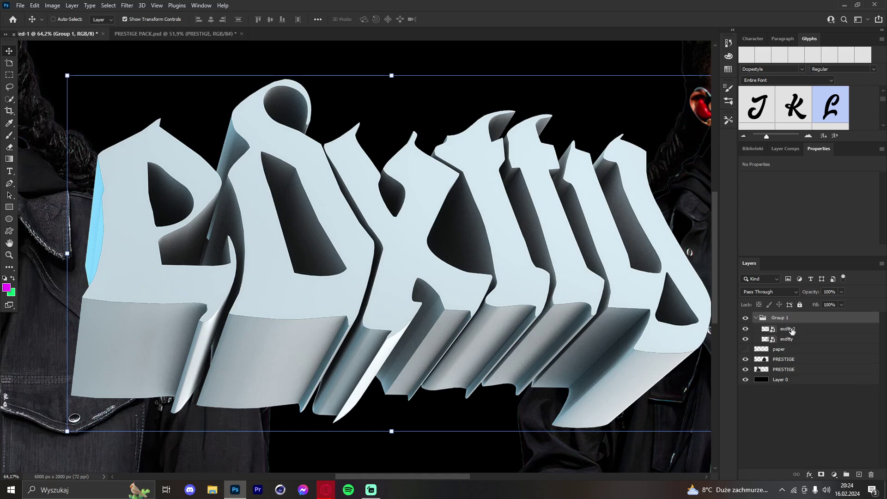
{"action": "left_click", "coordinate": [793, 330]}
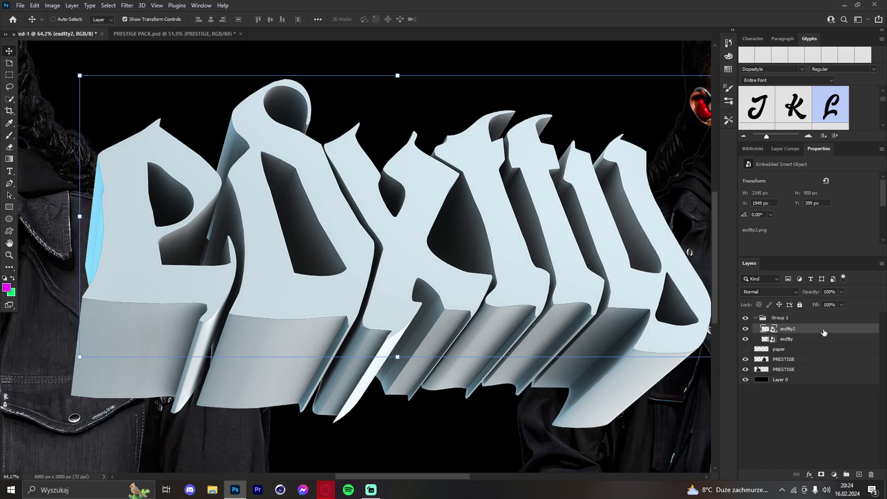
{"action": "left_click", "coordinate": [856, 204]}
{"action": "key", "text": "ctrl+j"}
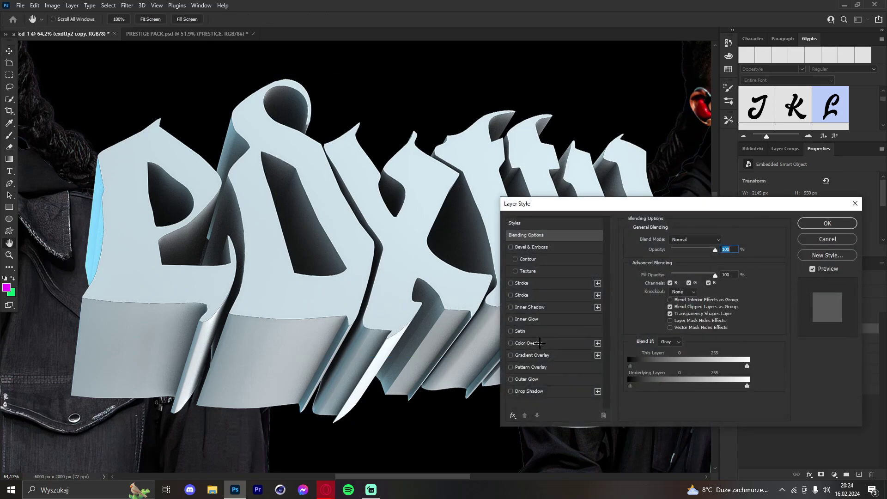
{"action": "left_click", "coordinate": [531, 343]}
{"action": "left_click", "coordinate": [828, 224]}
Rasterize the red exdtty2 copy and erase the red from the second letter's front face.
{"action": "key", "text": "e"}
{"action": "left_click", "coordinate": [439, 174]}
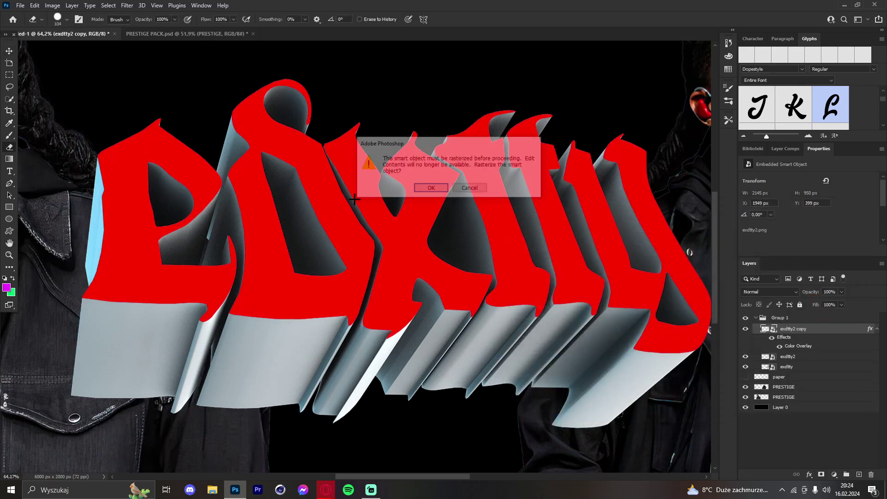
{"action": "left_click", "coordinate": [427, 185]}
{"action": "right_click", "coordinate": [398, 111]}
{"action": "right_click", "coordinate": [276, 113], "text": "alt"}
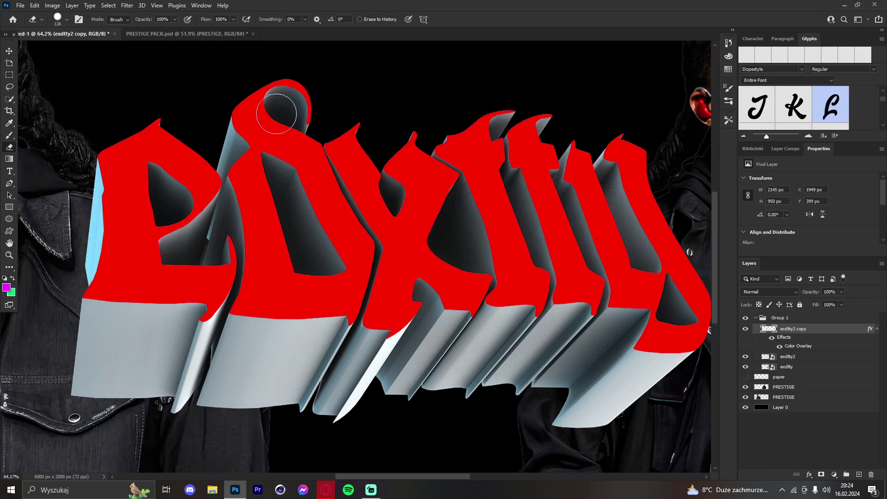
{"action": "mouse_move", "coordinate": [246, 143]}
{"action": "left_mouse_down"}
{"action": "mouse_move", "coordinate": [268, 93]}
{"action": "mouse_move", "coordinate": [287, 114]}
{"action": "mouse_move", "coordinate": [262, 161]}
{"action": "left_mouse_up"}
{"action": "mouse_move", "coordinate": [261, 193]}
{"action": "left_mouse_down"}
{"action": "mouse_move", "coordinate": [249, 169]}
{"action": "mouse_move", "coordinate": [276, 254]}
{"action": "mouse_move", "coordinate": [244, 174]}
{"action": "mouse_move", "coordinate": [266, 280]}
{"action": "mouse_move", "coordinate": [247, 329]}
{"action": "mouse_move", "coordinate": [273, 244]}
{"action": "mouse_move", "coordinate": [299, 253]}
{"action": "mouse_move", "coordinate": [334, 323]}
{"action": "mouse_move", "coordinate": [300, 332]}
{"action": "mouse_move", "coordinate": [337, 315]}
{"action": "mouse_move", "coordinate": [358, 252]}
{"action": "mouse_move", "coordinate": [325, 209]}
{"action": "left_mouse_up"}
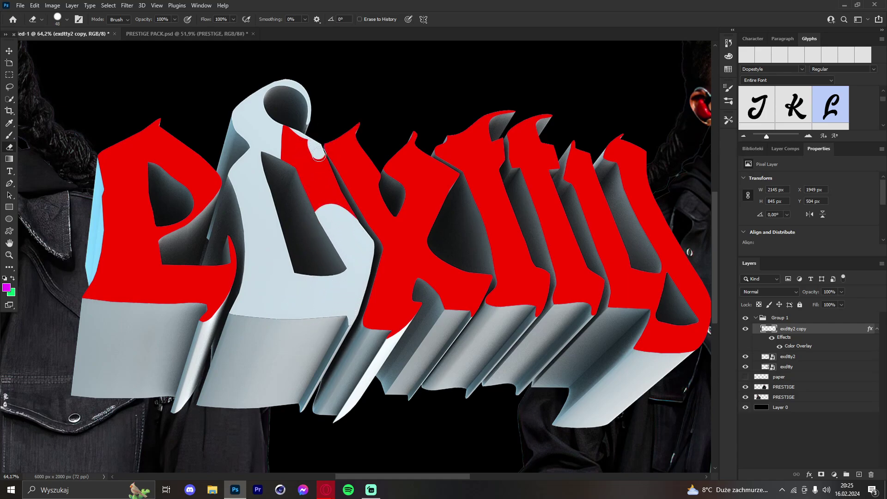
{"action": "left_click_drag", "start_coordinate": [319, 154], "coordinate": [327, 177]}
{"action": "mouse_move", "coordinate": [358, 227]}
{"action": "left_mouse_down"}
{"action": "mouse_move", "coordinate": [314, 185]}
{"action": "mouse_move", "coordinate": [306, 193]}
{"action": "mouse_move", "coordinate": [318, 200]}
{"action": "mouse_move", "coordinate": [287, 117]}
{"action": "left_mouse_up"}
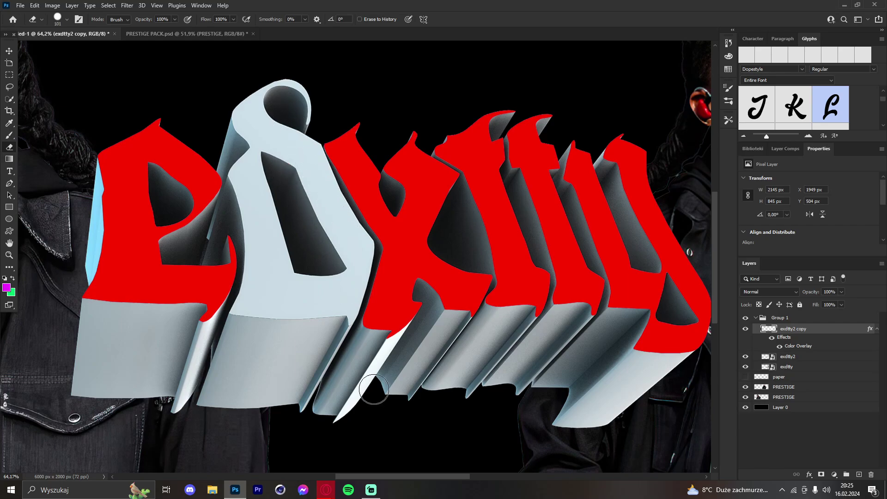
Erase the red from the fourth letter's entire front face on the exdtty2 copy layer.
{"action": "left_click_drag", "start_coordinate": [398, 477], "coordinate": [424, 477]}
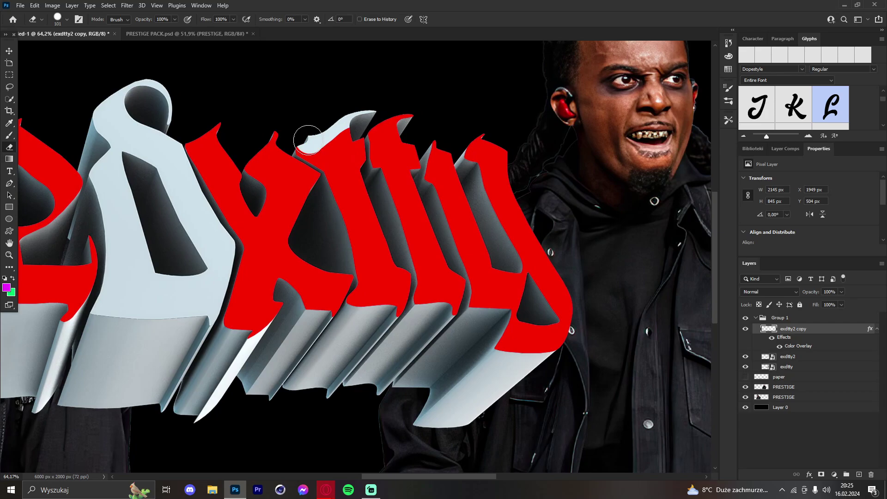
{"action": "mouse_move", "coordinate": [305, 143]}
{"action": "left_mouse_down"}
{"action": "mouse_move", "coordinate": [341, 166]}
{"action": "mouse_move", "coordinate": [312, 148]}
{"action": "mouse_move", "coordinate": [321, 135]}
{"action": "mouse_move", "coordinate": [343, 133]}
{"action": "mouse_move", "coordinate": [351, 144]}
{"action": "mouse_move", "coordinate": [349, 181]}
{"action": "mouse_move", "coordinate": [339, 170]}
{"action": "mouse_move", "coordinate": [370, 265]}
{"action": "mouse_move", "coordinate": [365, 324]}
{"action": "mouse_move", "coordinate": [384, 291]}
{"action": "left_mouse_up"}
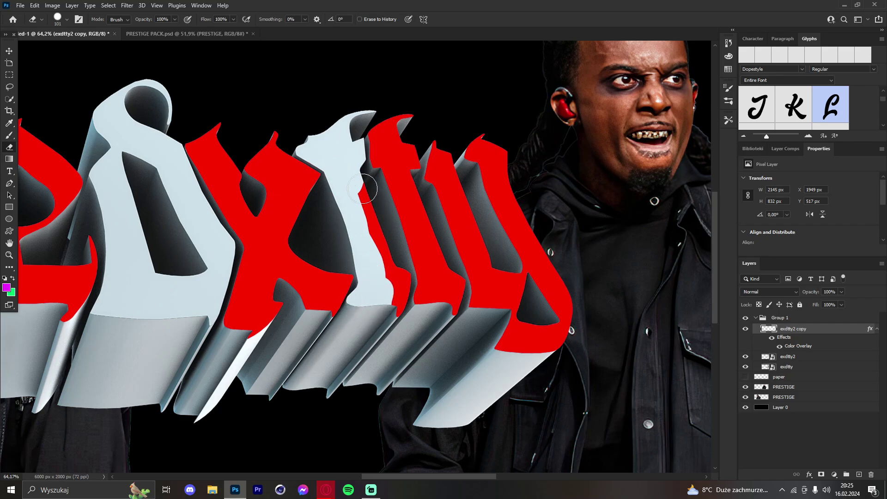
{"action": "mouse_move", "coordinate": [363, 189]}
{"action": "left_mouse_down"}
{"action": "mouse_move", "coordinate": [370, 228]}
{"action": "mouse_move", "coordinate": [395, 278]}
{"action": "mouse_move", "coordinate": [392, 318]}
{"action": "left_mouse_up"}
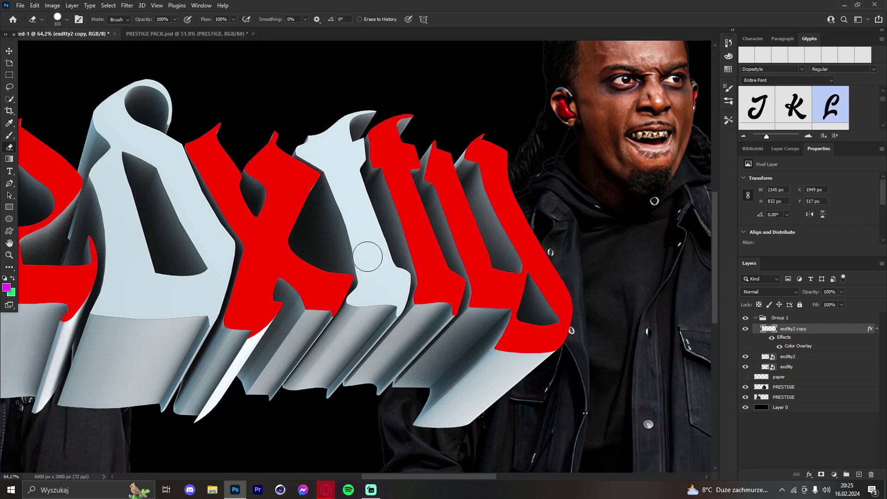
Erase the red from the last letter's front face, including both strokes and the lower loop.
{"action": "mouse_move", "coordinate": [441, 150]}
{"action": "left_mouse_down"}
{"action": "mouse_move", "coordinate": [436, 172]}
{"action": "mouse_move", "coordinate": [465, 234]}
{"action": "mouse_move", "coordinate": [452, 159]}
{"action": "left_mouse_up"}
{"action": "mouse_move", "coordinate": [466, 234]}
{"action": "left_mouse_down"}
{"action": "mouse_move", "coordinate": [487, 288]}
{"action": "mouse_move", "coordinate": [482, 323]}
{"action": "mouse_move", "coordinate": [538, 289]}
{"action": "mouse_move", "coordinate": [569, 298]}
{"action": "mouse_move", "coordinate": [498, 342]}
{"action": "left_mouse_up"}
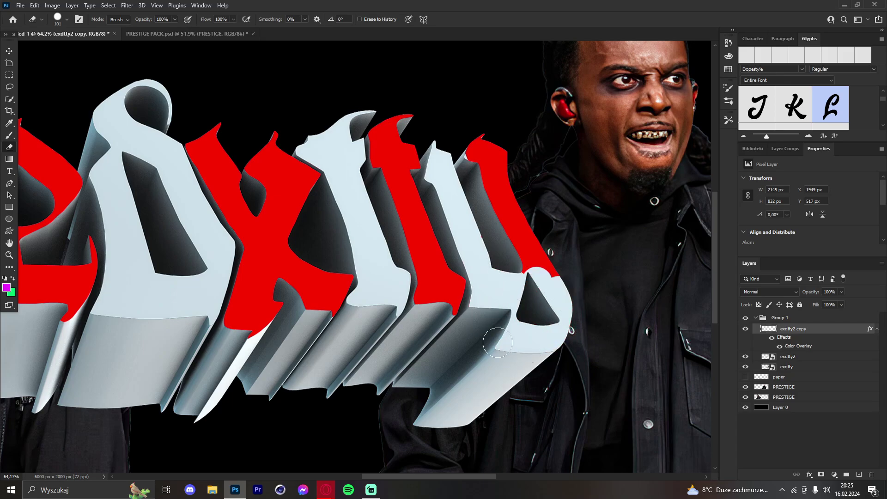
{"action": "mouse_move", "coordinate": [549, 319]}
{"action": "left_mouse_down"}
{"action": "mouse_move", "coordinate": [515, 209]}
{"action": "mouse_move", "coordinate": [519, 224]}
{"action": "mouse_move", "coordinate": [490, 215]}
{"action": "mouse_move", "coordinate": [494, 178]}
{"action": "mouse_move", "coordinate": [474, 161]}
{"action": "left_mouse_up"}
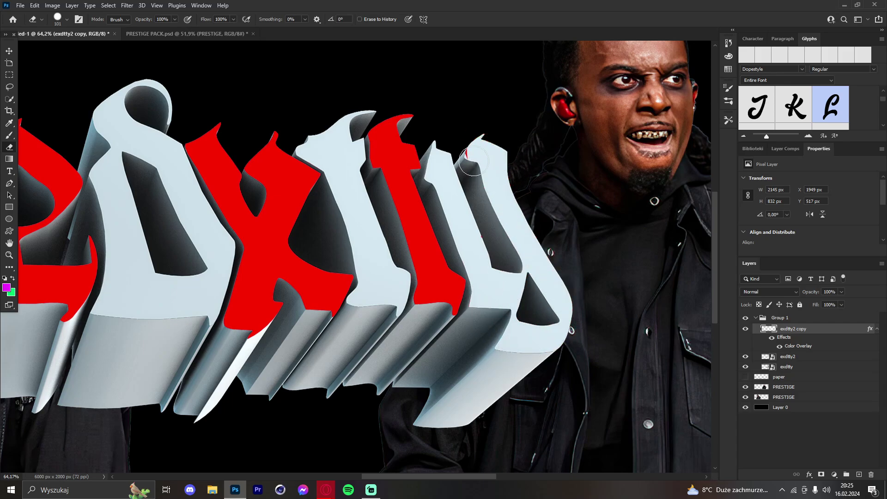
{"action": "mouse_move", "coordinate": [553, 332]}
{"action": "left_mouse_down"}
{"action": "mouse_move", "coordinate": [532, 247]}
{"action": "mouse_move", "coordinate": [508, 240]}
{"action": "mouse_move", "coordinate": [527, 237]}
{"action": "left_mouse_up"}
Duplicate the exdtty2 layer and apply a white Color Overlay to the copy.
{"action": "key", "text": "z"}
{"action": "mouse_move", "coordinate": [431, 177]}
{"action": "left_mouse_down"}
{"action": "mouse_move", "coordinate": [392, 178]}
{"action": "mouse_move", "coordinate": [448, 176]}
{"action": "left_mouse_up"}
{"action": "left_click_drag", "start_coordinate": [340, 142], "coordinate": [384, 165]}
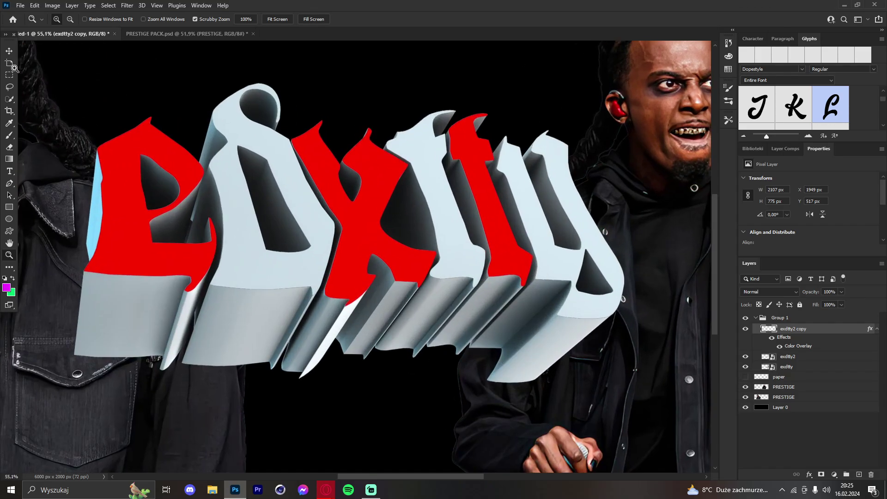
{"action": "left_click", "coordinate": [9, 50]}
{"action": "left_click", "coordinate": [801, 359]}
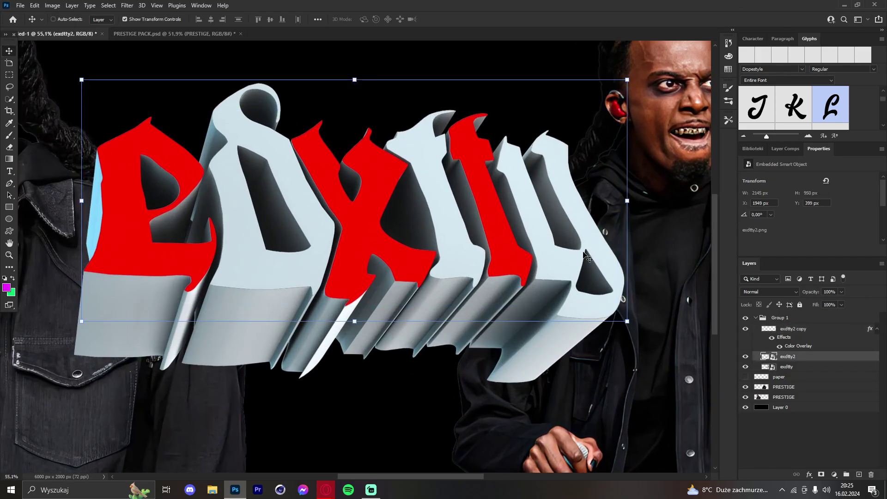
{"action": "key", "text": "ctrl+j"}
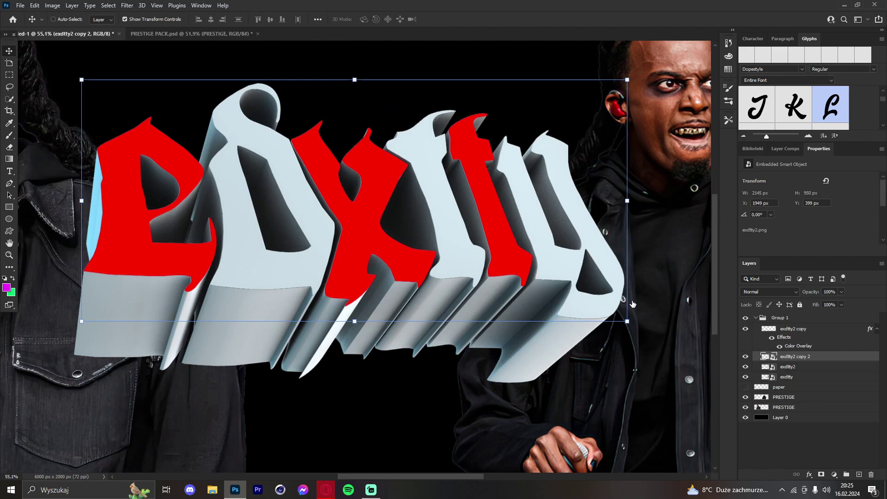
{"action": "left_click", "coordinate": [551, 343]}
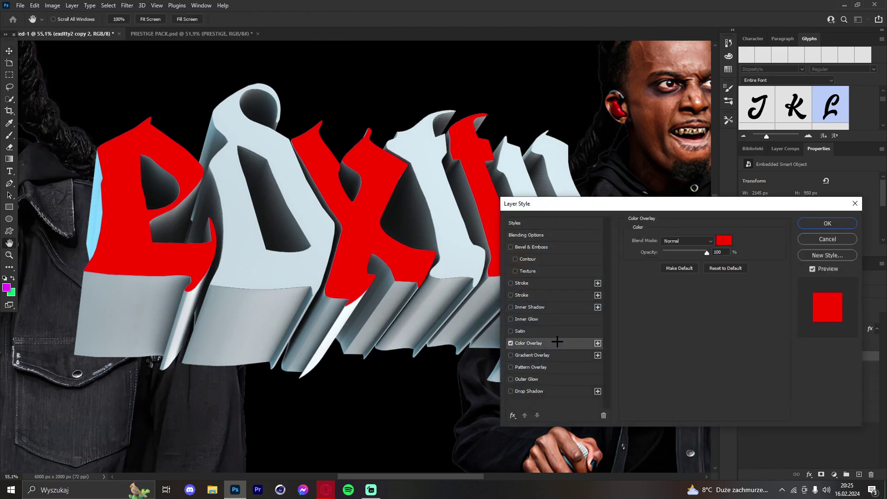
{"action": "left_click", "coordinate": [724, 240]}
{"action": "left_click_drag", "start_coordinate": [544, 268], "coordinate": [556, 223]}
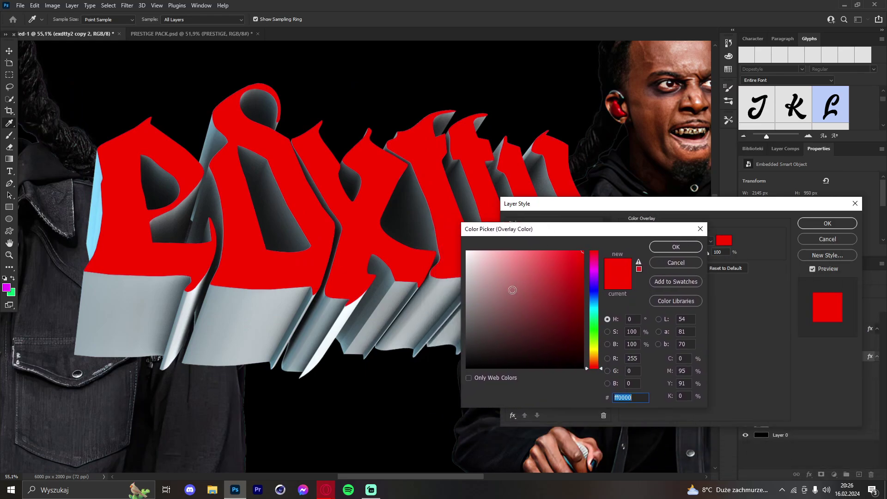
{"action": "left_click_drag", "start_coordinate": [512, 290], "coordinate": [451, 217]}
{"action": "left_click", "coordinate": [676, 247]}
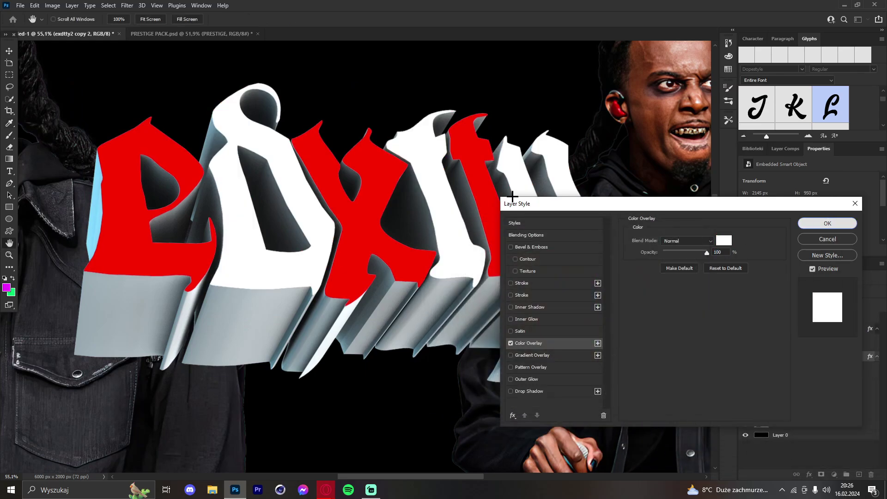
{"action": "left_click", "coordinate": [827, 223]}
Rasterize exdtty2 copy 2 and erase the white from the fourth letter's front face with a 243 px eraser.
{"action": "key", "text": "e"}
{"action": "left_click", "coordinate": [206, 171]}
{"action": "left_click", "coordinate": [433, 186]}
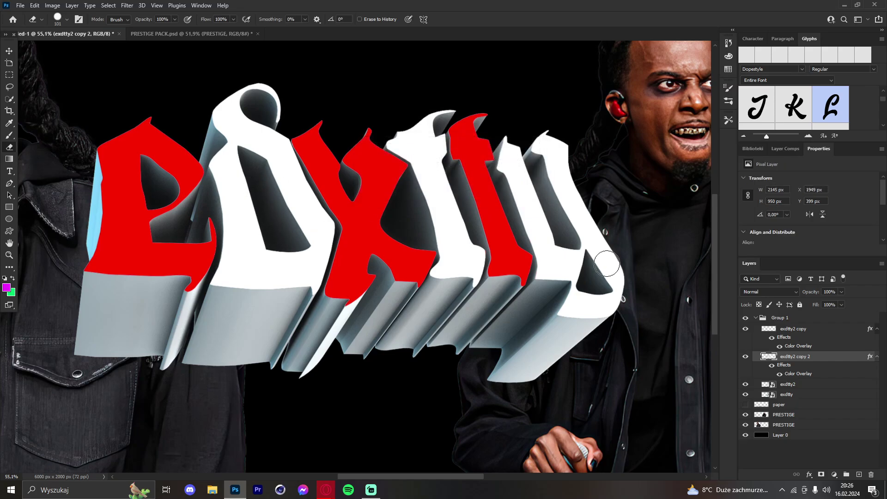
{"action": "right_click", "coordinate": [426, 221], "text": "alt"}
{"action": "right_click", "coordinate": [434, 165], "text": "alt"}
{"action": "left_click_drag", "start_coordinate": [446, 114], "coordinate": [391, 115]}
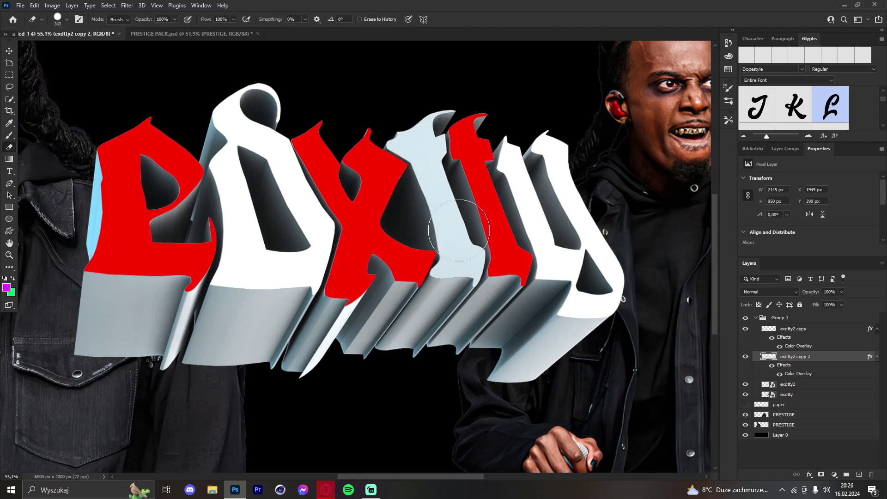
Apply a black (000000) Color Overlay to the original exdtty2 layer.
{"action": "left_click", "coordinate": [813, 387]}
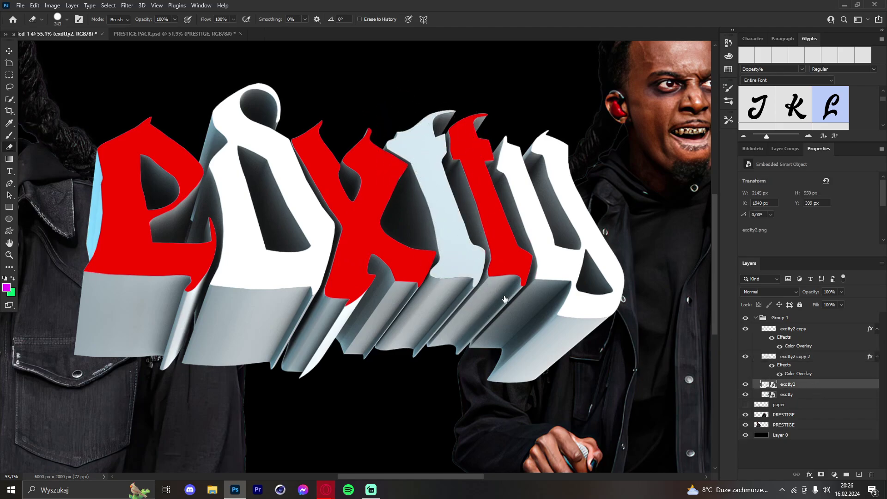
{"action": "left_click", "coordinate": [562, 345]}
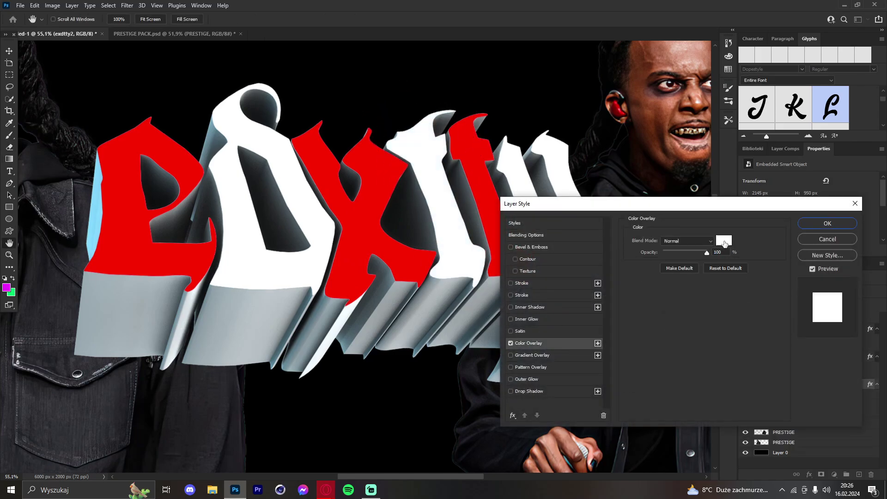
{"action": "left_click", "coordinate": [724, 240]}
{"action": "left_click", "coordinate": [700, 229]}
{"action": "left_click", "coordinate": [726, 241]}
{"action": "left_click_drag", "start_coordinate": [551, 293], "coordinate": [662, 395]}
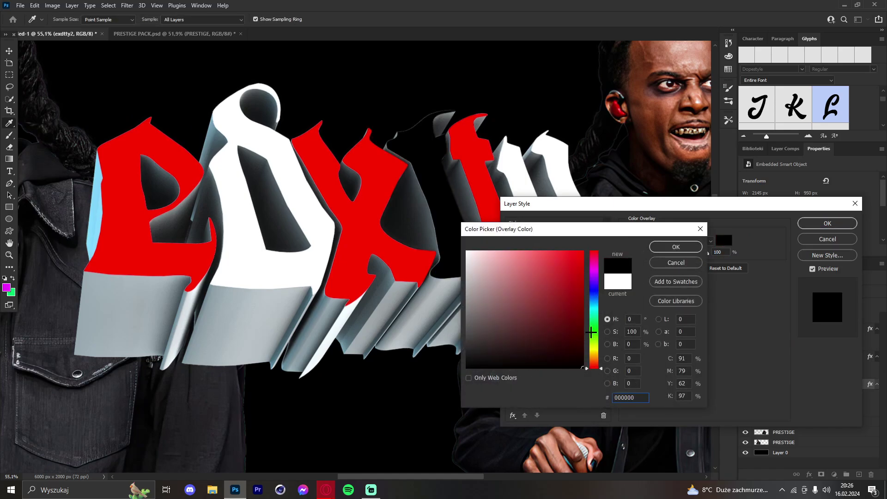
{"action": "left_click", "coordinate": [582, 354]}
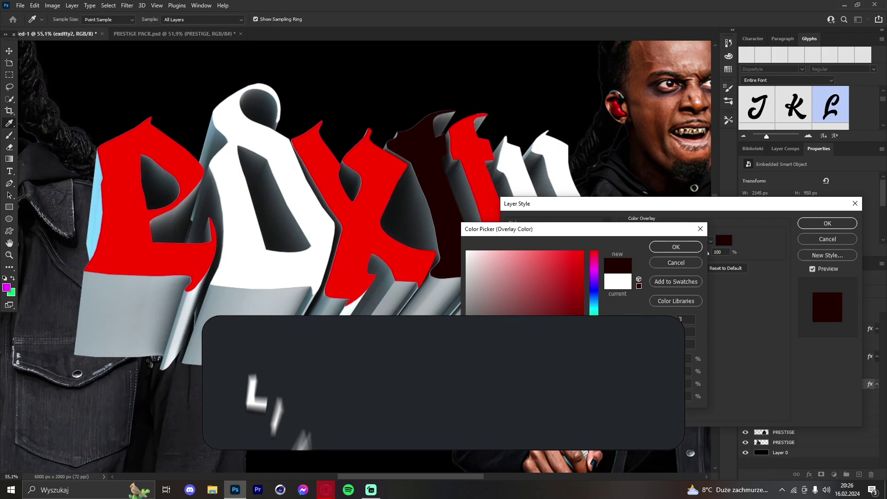
{"action": "left_click_drag", "start_coordinate": [583, 354], "coordinate": [496, 381]}
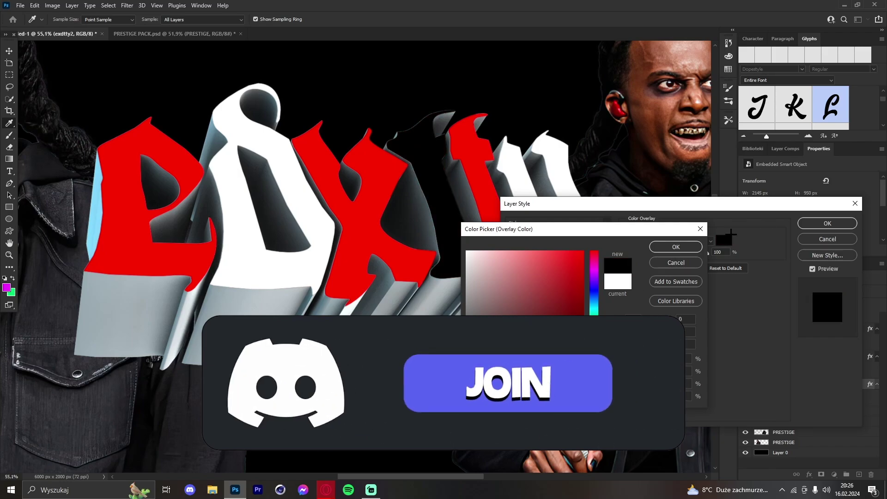
{"action": "left_click", "coordinate": [655, 246]}
{"action": "left_click", "coordinate": [827, 224]}
Examine the red, white and black letter faces across the header and the extruded sides up close.
{"action": "key", "text": "z"}
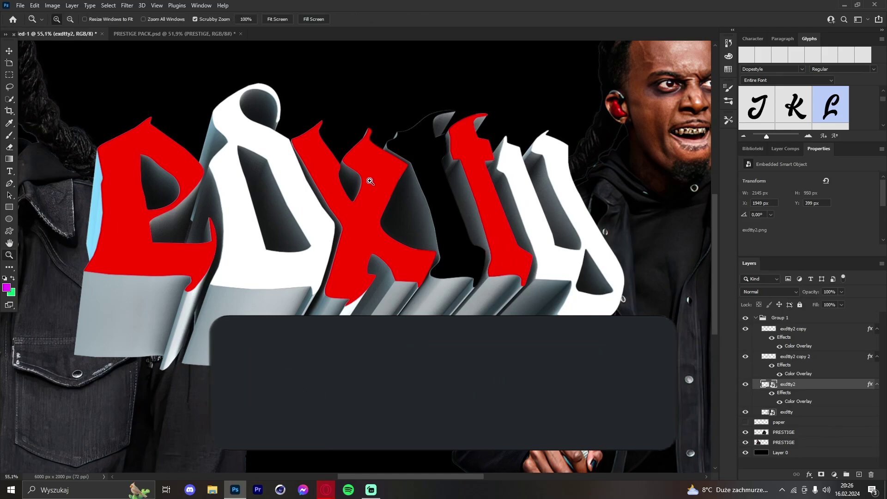
{"action": "left_click_drag", "start_coordinate": [368, 180], "coordinate": [324, 182]}
{"action": "mouse_move", "coordinate": [385, 196]}
{"action": "left_mouse_down"}
{"action": "mouse_move", "coordinate": [395, 194]}
{"action": "mouse_move", "coordinate": [379, 190]}
{"action": "left_mouse_up"}
{"action": "left_click_drag", "start_coordinate": [312, 234], "coordinate": [385, 213]}
{"action": "left_click_drag", "start_coordinate": [194, 210], "coordinate": [158, 211]}
{"action": "left_click_drag", "start_coordinate": [367, 204], "coordinate": [337, 185]}
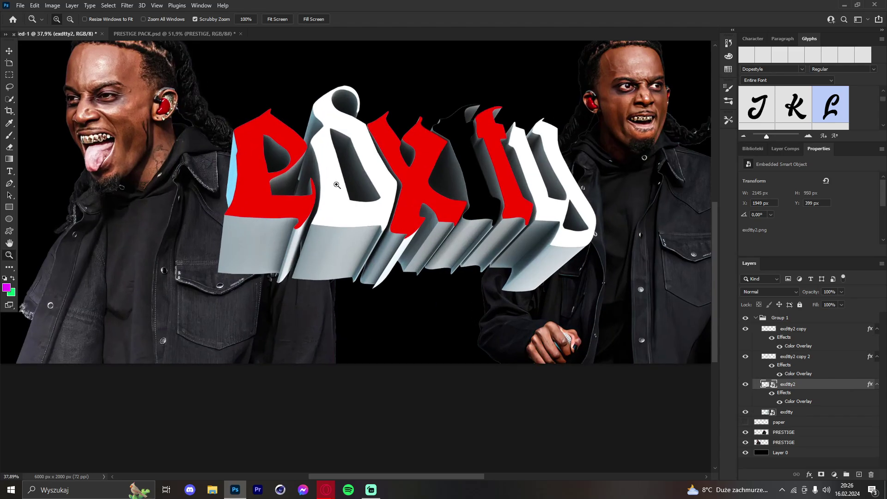
{"action": "left_click_drag", "start_coordinate": [313, 134], "coordinate": [333, 131]}
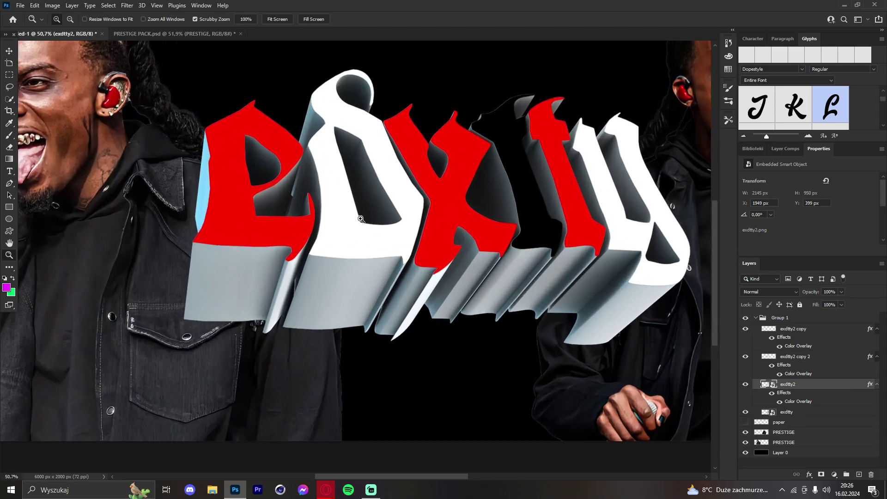
{"action": "left_click_drag", "start_coordinate": [246, 273], "coordinate": [260, 272]}
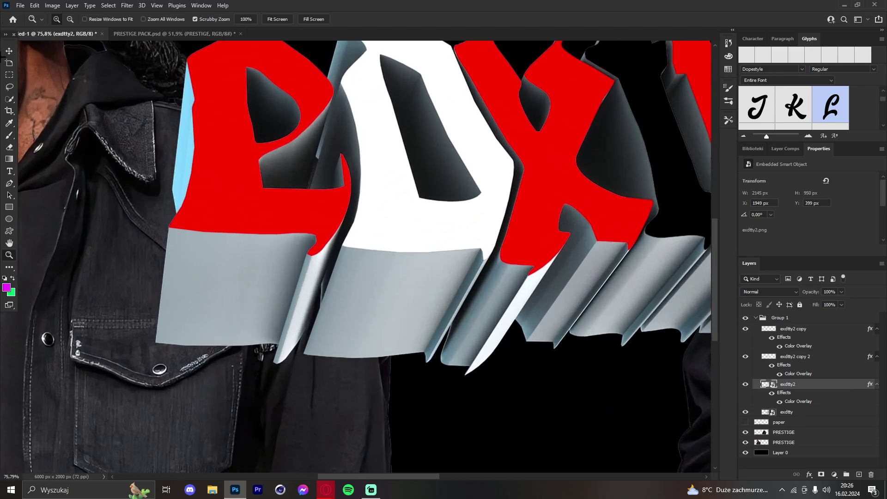
Duplicate the exdtty layer and colorize the copy red with Hue/Saturation at hue 360, saturation 100 and lightness -34.
{"action": "key", "text": "v"}
{"action": "left_click", "coordinate": [792, 418]}
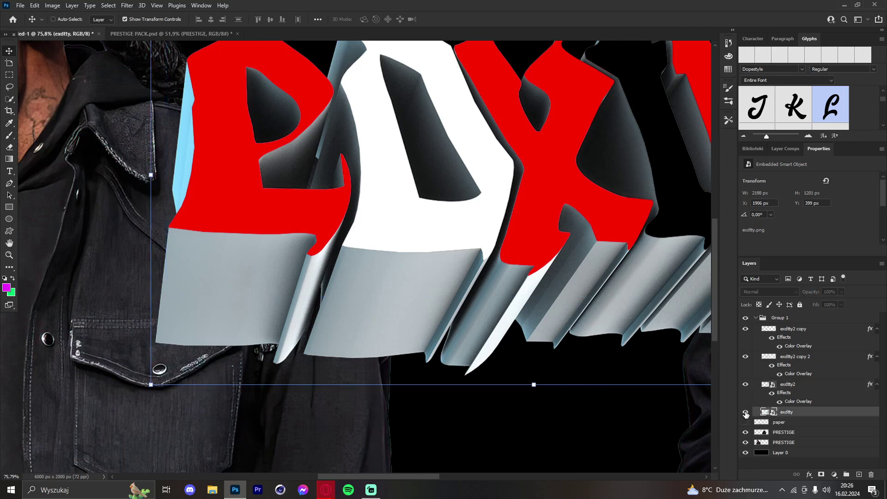
{"action": "key", "text": "ctrl+j"}
{"action": "key", "text": "ctrl+u"}
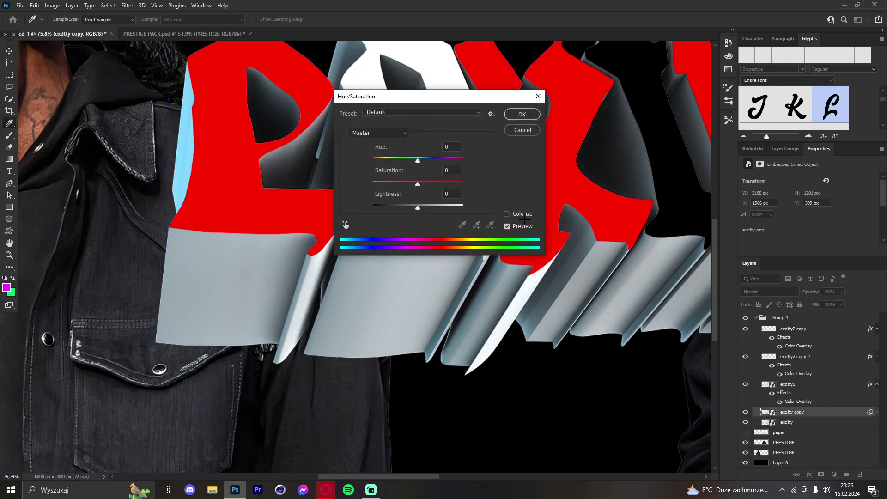
{"action": "left_click", "coordinate": [507, 213]}
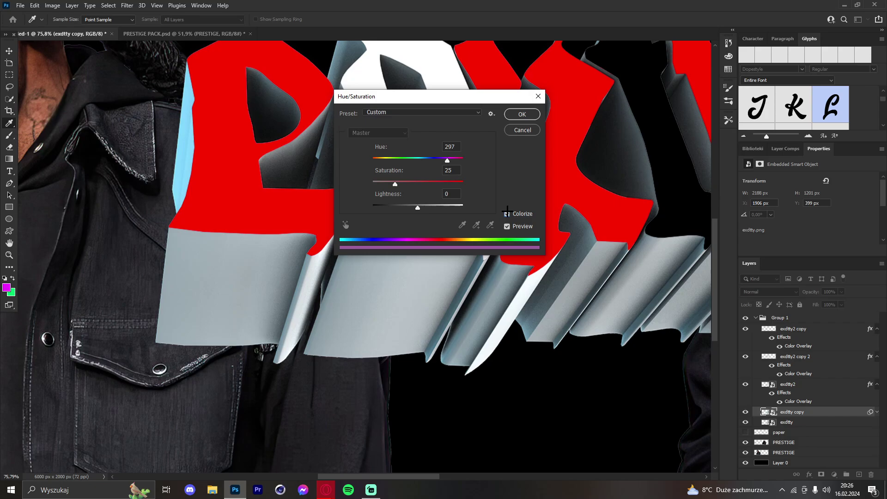
{"action": "left_click_drag", "start_coordinate": [455, 184], "coordinate": [464, 184]}
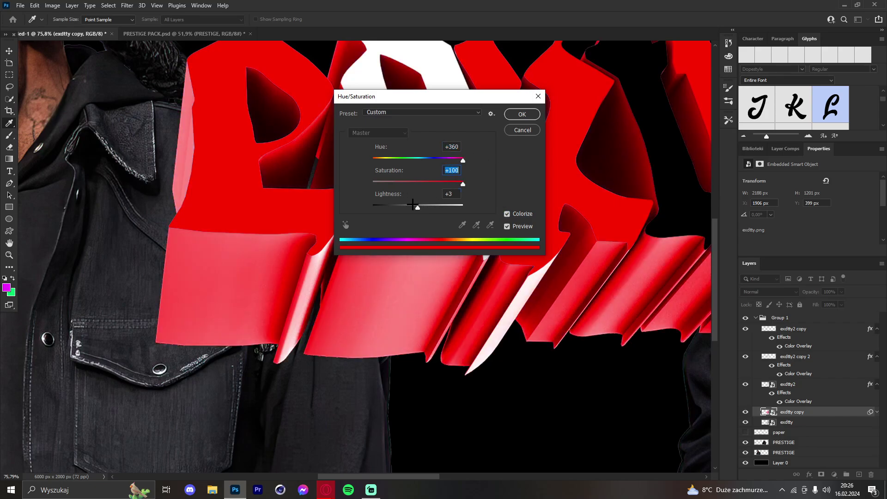
{"action": "left_click_drag", "start_coordinate": [415, 206], "coordinate": [403, 206]}
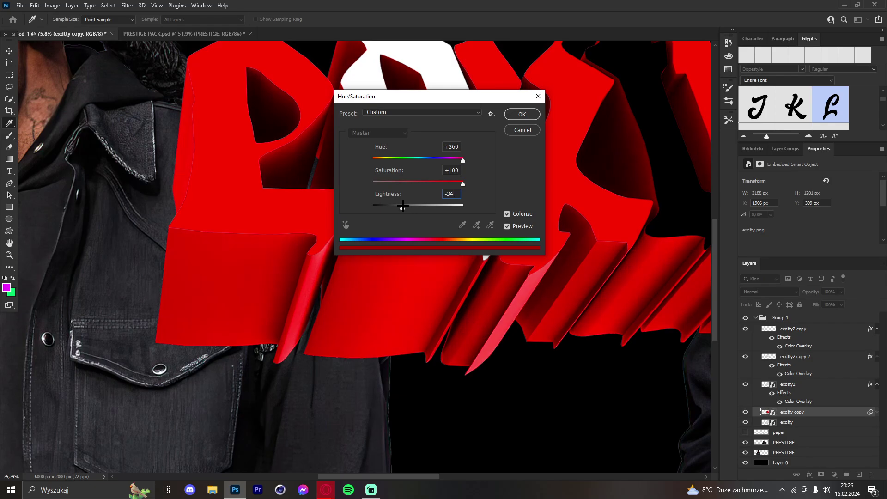
{"action": "left_click", "coordinate": [520, 115]}
Rasterize the red exdtty copy layer and set the eraser size to 56 px.
{"action": "key", "text": "e"}
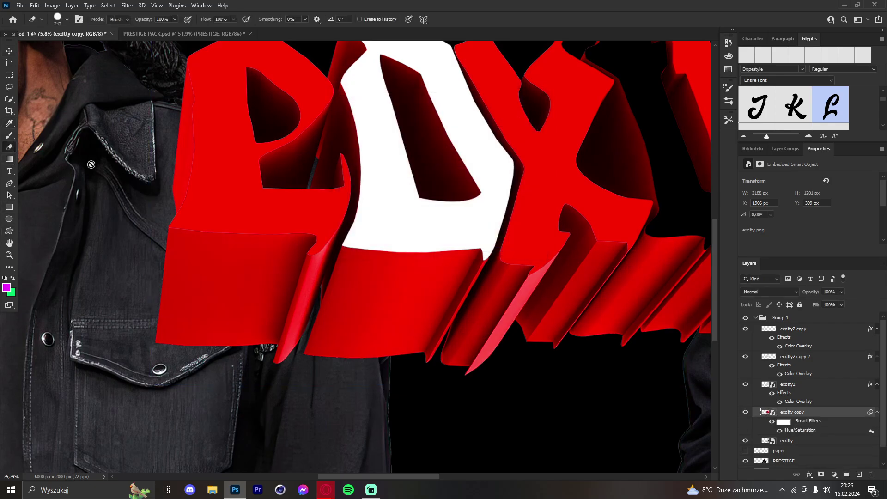
{"action": "left_click", "coordinate": [414, 184]}
{"action": "left_click", "coordinate": [420, 191]}
{"action": "right_click", "coordinate": [423, 211]}
{"action": "left_click_drag", "start_coordinate": [404, 262], "coordinate": [371, 261]}
{"action": "left_click_drag", "start_coordinate": [331, 288], "coordinate": [378, 189]}
{"action": "key", "text": "ctrl+z"}
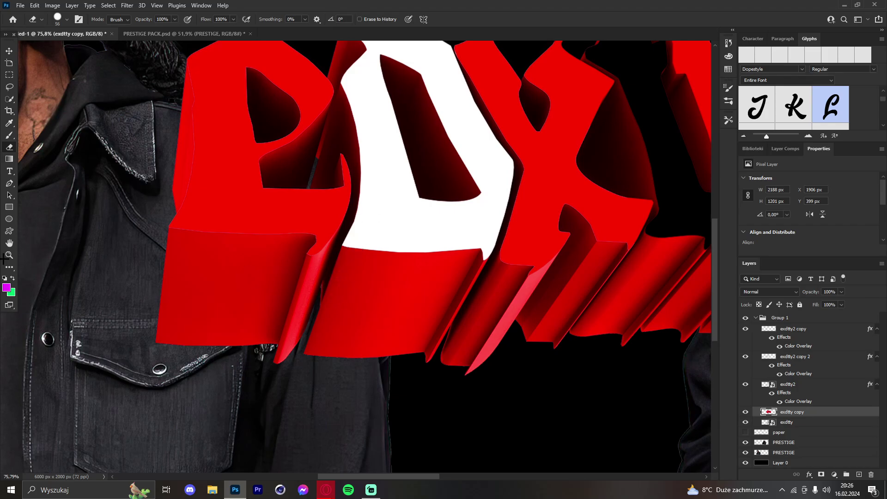
{"action": "mouse_move", "coordinate": [363, 273]}
{"action": "left_mouse_down"}
{"action": "mouse_move", "coordinate": [392, 274]}
{"action": "mouse_move", "coordinate": [383, 280]}
{"action": "left_mouse_up"}
{"action": "key", "text": "ctrl+z"}
Erase the red from the broad lower side of the second letter's extrusion on the exdtty copy layer.
{"action": "left_click", "coordinate": [10, 254]}
{"action": "scroll", "coordinate": [384, 280], "scroll_direction": "down", "scroll_amount": 1}
{"action": "key", "text": "e"}
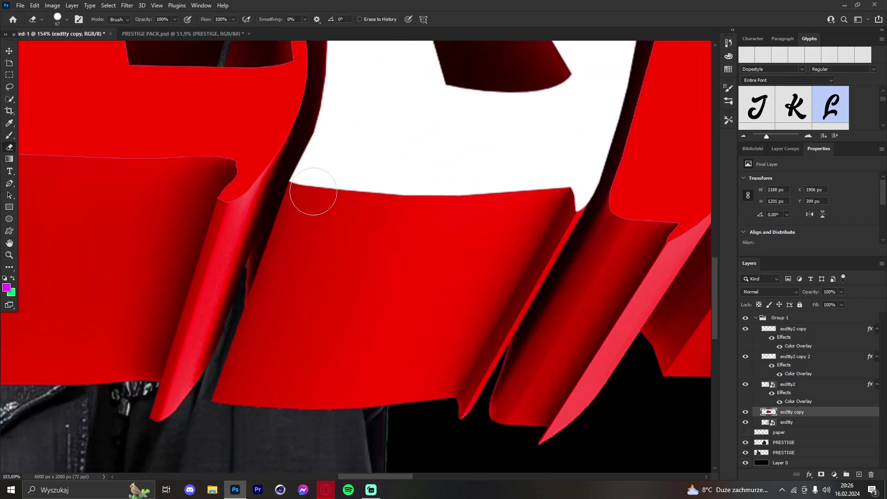
{"action": "left_click_drag", "start_coordinate": [314, 190], "coordinate": [245, 416]}
{"action": "mouse_move", "coordinate": [345, 197]}
{"action": "left_mouse_down"}
{"action": "mouse_move", "coordinate": [313, 311]}
{"action": "mouse_move", "coordinate": [383, 168]}
{"action": "mouse_move", "coordinate": [388, 365]}
{"action": "mouse_move", "coordinate": [451, 259]}
{"action": "mouse_move", "coordinate": [553, 193]}
{"action": "left_mouse_up"}
{"action": "right_click", "coordinate": [540, 238], "text": "alt"}
{"action": "mouse_move", "coordinate": [451, 283]}
{"action": "left_mouse_down"}
{"action": "mouse_move", "coordinate": [435, 290]}
{"action": "mouse_move", "coordinate": [448, 366]}
{"action": "mouse_move", "coordinate": [418, 425]}
{"action": "left_mouse_up"}
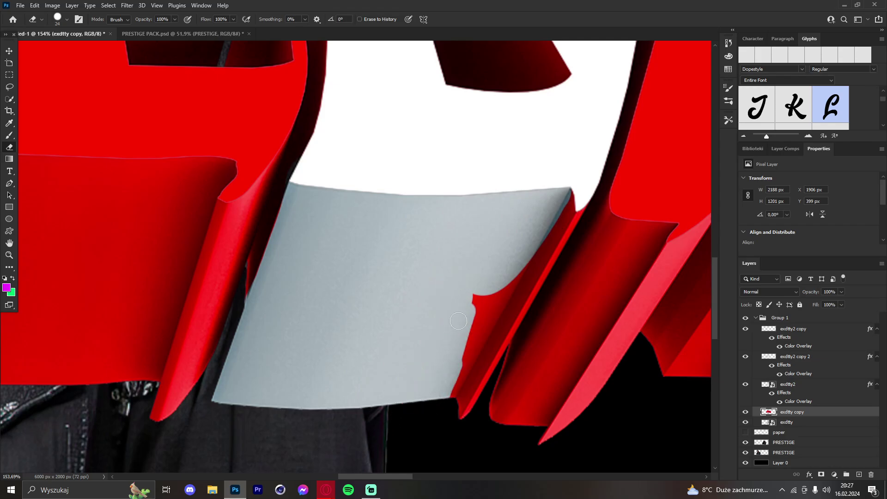
Erase the leftover red along the narrow folded edge of the second letter's lower extrusion.
{"action": "left_click_drag", "start_coordinate": [458, 320], "coordinate": [457, 389]}
{"action": "right_click", "coordinate": [461, 406], "text": "alt"}
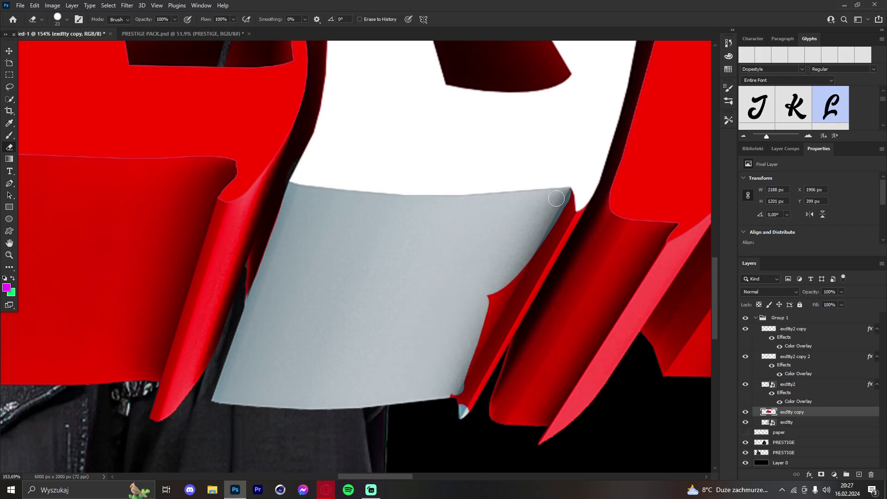
{"action": "left_click", "coordinate": [583, 196], "text": "shift"}
{"action": "right_click", "coordinate": [523, 242], "text": "alt"}
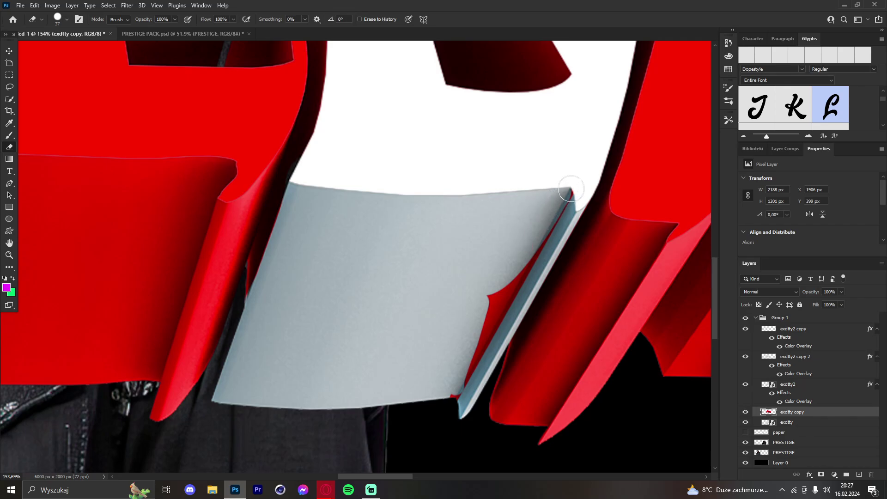
{"action": "mouse_move", "coordinate": [571, 189]}
{"action": "left_mouse_down"}
{"action": "mouse_move", "coordinate": [472, 377]}
{"action": "mouse_move", "coordinate": [480, 344]}
{"action": "mouse_move", "coordinate": [437, 407]}
{"action": "left_mouse_up"}
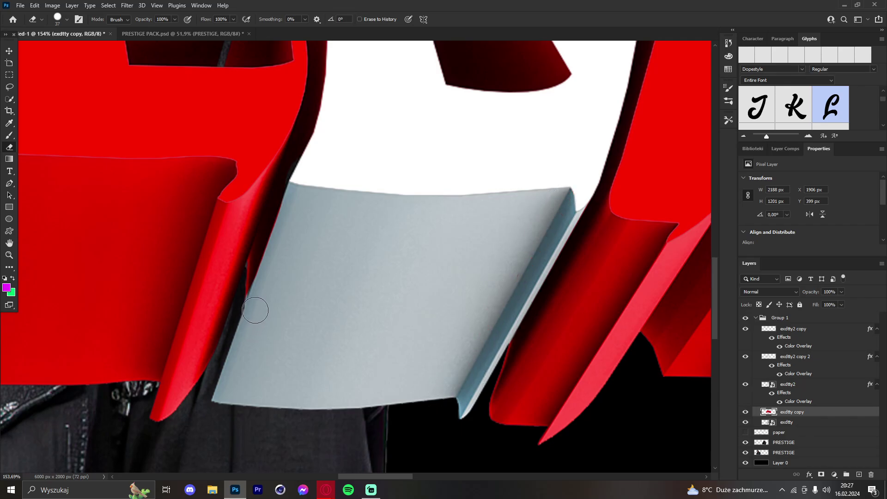
Erase the red from the second letter's dark left side edge and the lower part of its main counter on exdtty copy.
{"action": "mouse_move", "coordinate": [253, 310]}
{"action": "left_mouse_down"}
{"action": "mouse_move", "coordinate": [268, 256]}
{"action": "mouse_move", "coordinate": [259, 307]}
{"action": "mouse_move", "coordinate": [275, 306]}
{"action": "mouse_move", "coordinate": [258, 318]}
{"action": "mouse_move", "coordinate": [306, 165]}
{"action": "mouse_move", "coordinate": [263, 287]}
{"action": "left_mouse_up"}
{"action": "scroll", "coordinate": [273, 301], "scroll_direction": "up", "scroll_amount": 1}
{"action": "scroll", "coordinate": [287, 315], "scroll_direction": "up", "scroll_amount": 5}
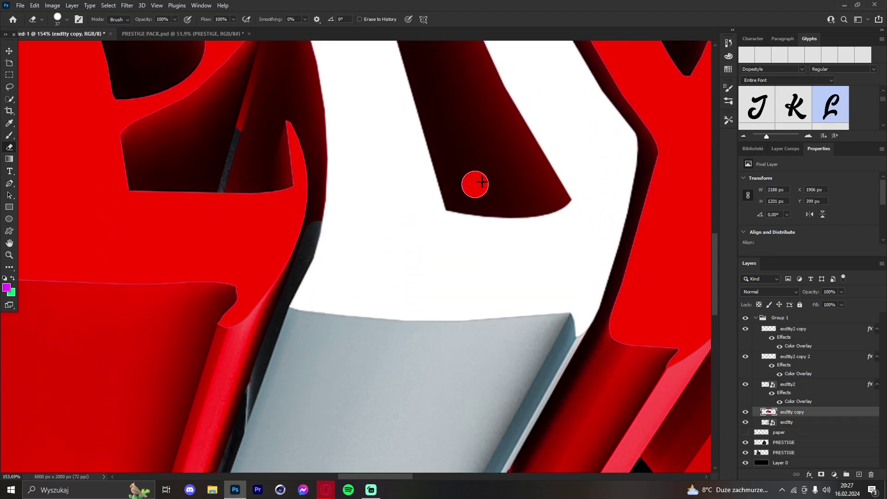
{"action": "mouse_move", "coordinate": [475, 184]}
{"action": "left_mouse_down"}
{"action": "mouse_move", "coordinate": [444, 185]}
{"action": "mouse_move", "coordinate": [453, 150]}
{"action": "left_mouse_up"}
{"action": "scroll", "coordinate": [367, 264], "scroll_direction": "up", "scroll_amount": 5}
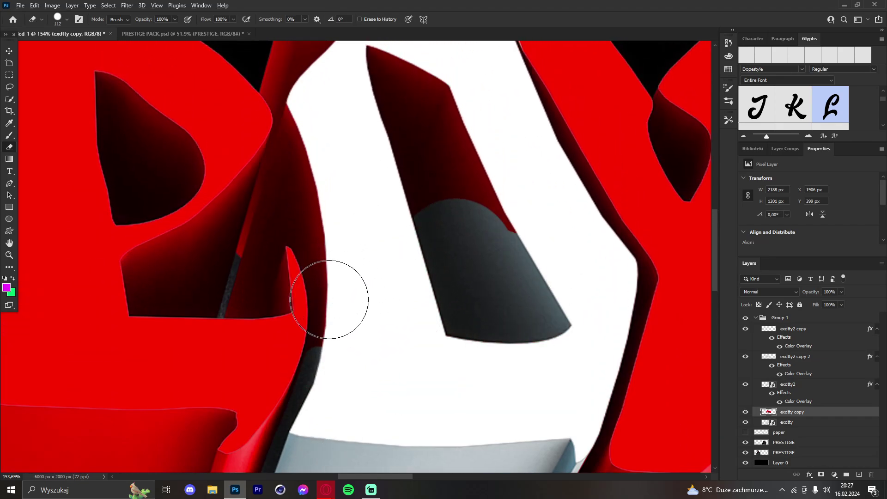
{"action": "key", "text": "["}
{"action": "key", "text": "["}
{"action": "key", "text": "["}
{"action": "left_click_drag", "start_coordinate": [326, 360], "coordinate": [321, 240]}
Erase the red with a 27 px eraser from the second letter's side inside the first letter's lower gap and up its long outer edge.
{"action": "right_click", "coordinate": [245, 265], "text": "alt"}
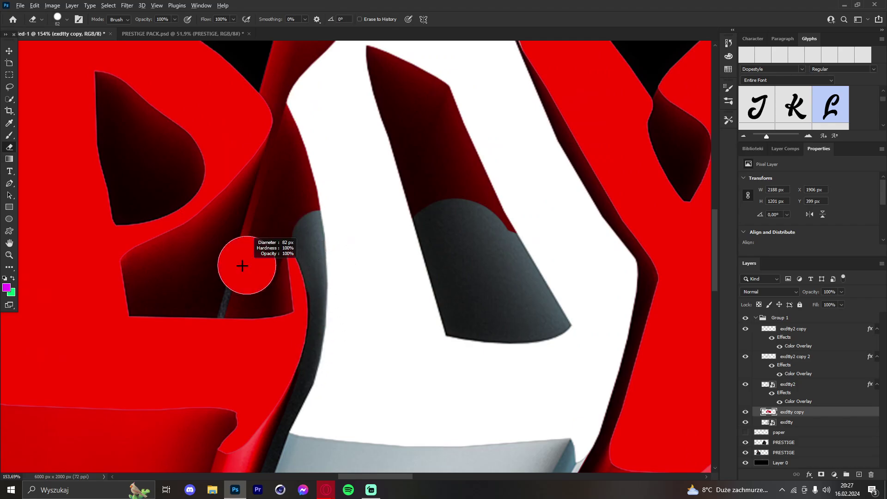
{"action": "right_click", "coordinate": [260, 297], "text": "alt"}
{"action": "left_click", "coordinate": [283, 238], "text": "shift"}
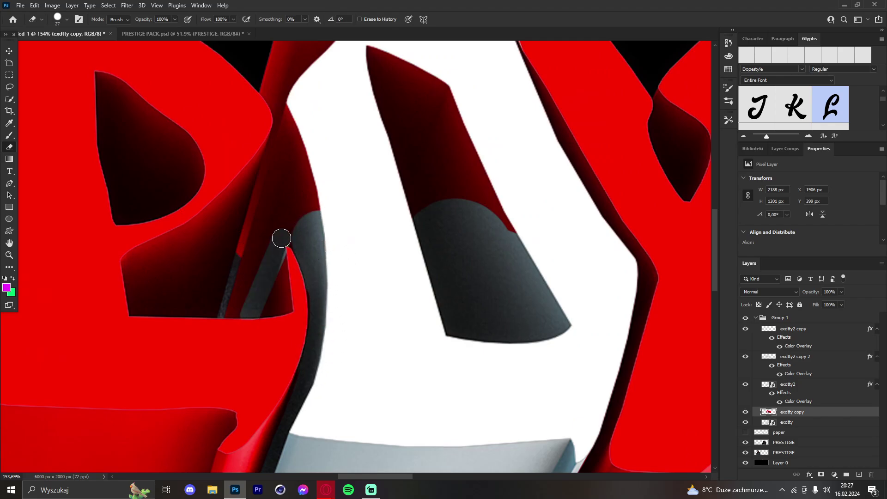
{"action": "key", "text": "ctrl+z"}
{"action": "left_click", "coordinate": [276, 241], "text": "shift"}
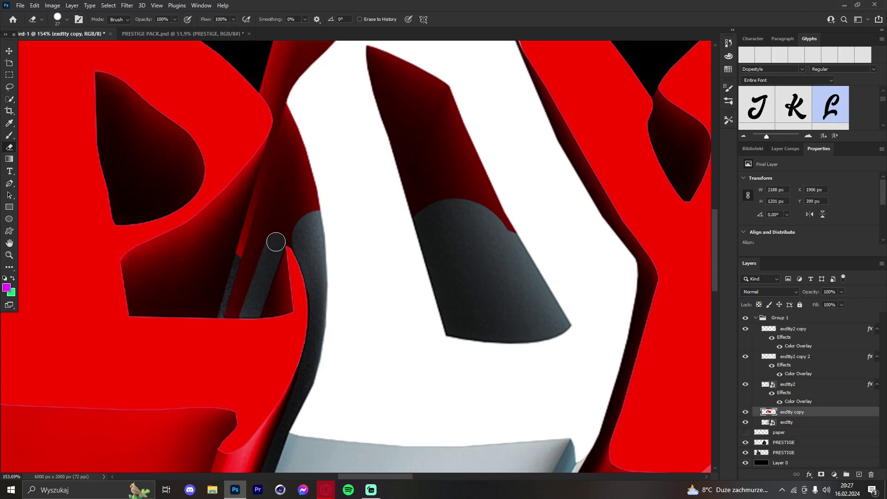
{"action": "mouse_move", "coordinate": [273, 235]}
{"action": "left_mouse_down"}
{"action": "mouse_move", "coordinate": [245, 289]}
{"action": "mouse_move", "coordinate": [255, 245]}
{"action": "mouse_move", "coordinate": [250, 258]}
{"action": "left_mouse_up"}
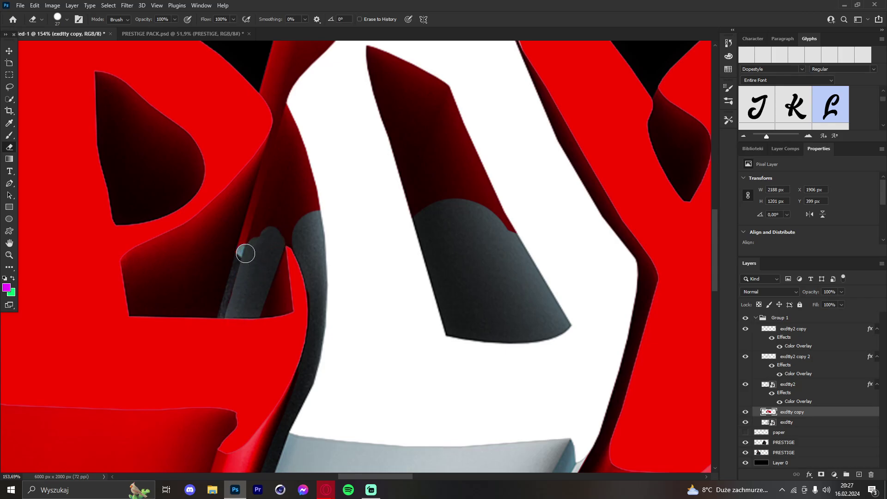
{"action": "left_click", "coordinate": [280, 128], "text": "shift"}
Erase the remaining red with a 45 px eraser up the second letter's left side between the two letters.
{"action": "right_click", "coordinate": [289, 162], "text": "alt"}
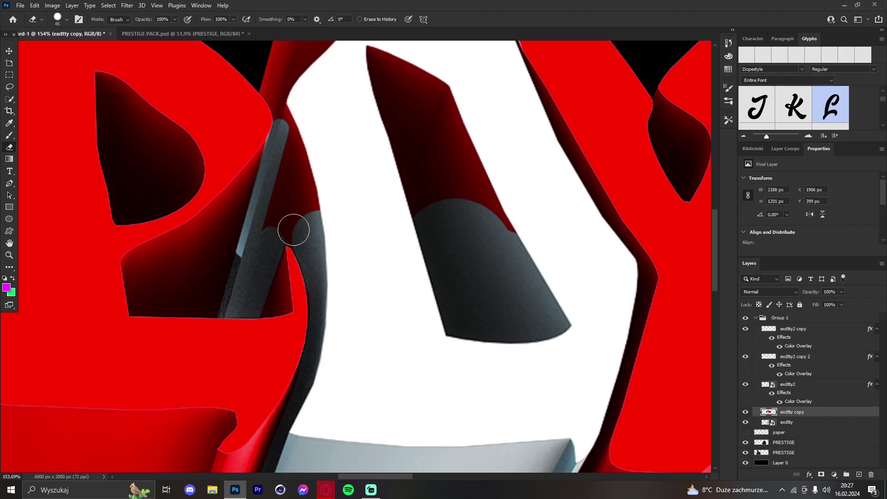
{"action": "left_click", "coordinate": [291, 235]}
{"action": "mouse_move", "coordinate": [299, 188]}
{"action": "left_mouse_down"}
{"action": "mouse_move", "coordinate": [293, 199]}
{"action": "mouse_move", "coordinate": [299, 104]}
{"action": "mouse_move", "coordinate": [287, 111]}
{"action": "left_mouse_up"}
{"action": "scroll", "coordinate": [309, 217], "scroll_direction": "up", "scroll_amount": 3}
{"action": "mouse_move", "coordinate": [264, 153]}
{"action": "left_mouse_down"}
{"action": "mouse_move", "coordinate": [292, 154]}
{"action": "mouse_move", "coordinate": [275, 154]}
{"action": "mouse_move", "coordinate": [266, 113]}
{"action": "mouse_move", "coordinate": [289, 157]}
{"action": "left_mouse_up"}
Erase the red inside the second letter's round top loop and its main counter, enlarging the eraser to 117 px.
{"action": "scroll", "coordinate": [279, 185], "scroll_direction": "up", "scroll_amount": 2}
{"action": "mouse_move", "coordinate": [342, 58]}
{"action": "left_mouse_down"}
{"action": "mouse_move", "coordinate": [415, 122]}
{"action": "mouse_move", "coordinate": [458, 76]}
{"action": "left_mouse_up"}
{"action": "scroll", "coordinate": [412, 176], "scroll_direction": "up", "scroll_amount": 2}
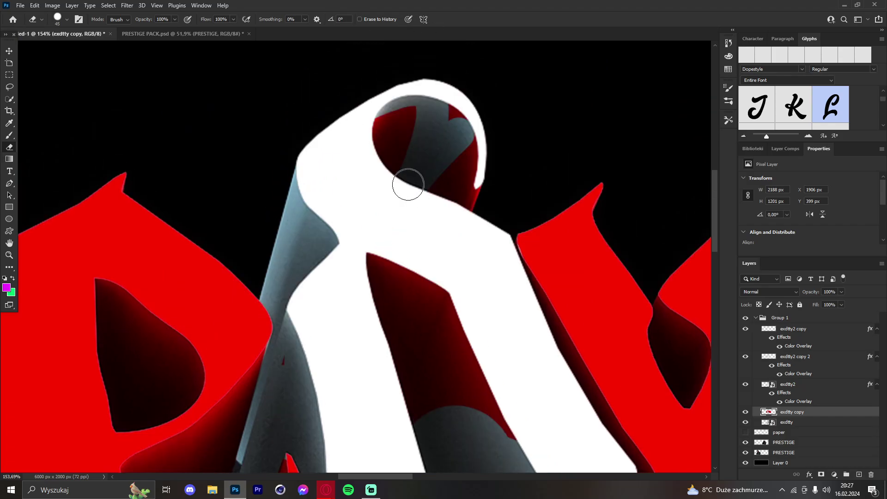
{"action": "right_click", "coordinate": [410, 184], "text": "alt"}
{"action": "mouse_move", "coordinate": [461, 170]}
{"action": "left_mouse_down"}
{"action": "mouse_move", "coordinate": [424, 119]}
{"action": "mouse_move", "coordinate": [362, 134]}
{"action": "left_mouse_up"}
{"action": "scroll", "coordinate": [398, 211], "scroll_direction": "down", "scroll_amount": 2}
{"action": "left_click_drag", "start_coordinate": [377, 171], "coordinate": [509, 399]}
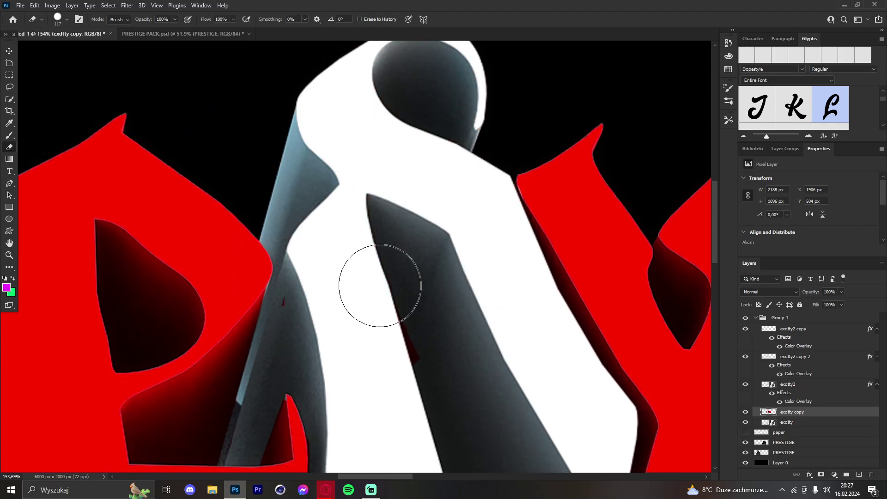
Erase the red from the last white letter's inner sides and the outer part of its lower extrusion.
{"action": "left_click", "coordinate": [9, 256]}
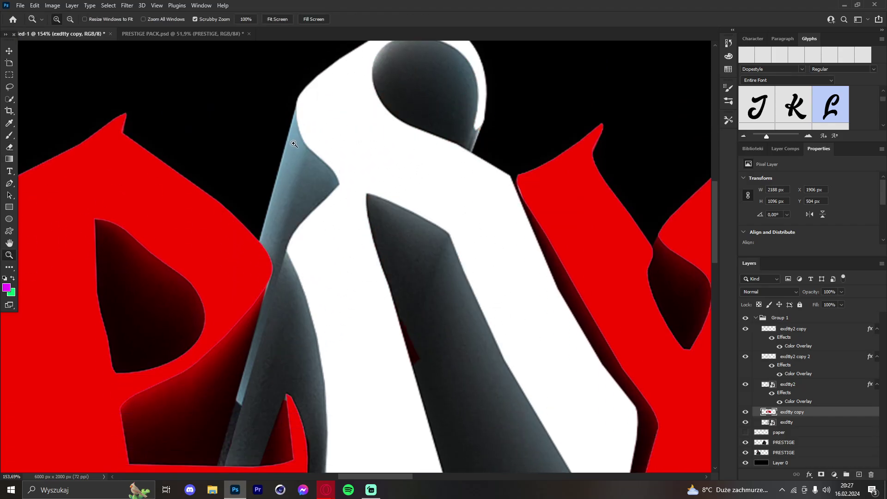
{"action": "left_click_drag", "start_coordinate": [297, 140], "coordinate": [249, 143]}
{"action": "left_click_drag", "start_coordinate": [324, 173], "coordinate": [253, 180]}
{"action": "left_click_drag", "start_coordinate": [383, 174], "coordinate": [338, 176]}
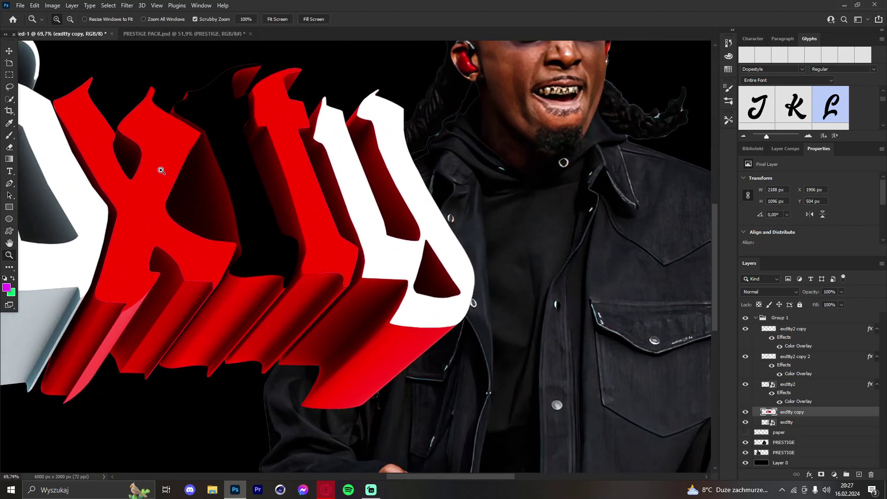
{"action": "left_click", "coordinate": [9, 147]}
{"action": "mouse_move", "coordinate": [401, 221]}
{"action": "left_mouse_down"}
{"action": "mouse_move", "coordinate": [337, 96]}
{"action": "mouse_move", "coordinate": [311, 110]}
{"action": "mouse_move", "coordinate": [355, 256]}
{"action": "mouse_move", "coordinate": [393, 233]}
{"action": "mouse_move", "coordinate": [440, 256]}
{"action": "left_mouse_up"}
{"action": "mouse_move", "coordinate": [441, 326]}
{"action": "left_mouse_down"}
{"action": "mouse_move", "coordinate": [389, 376]}
{"action": "mouse_move", "coordinate": [313, 404]}
{"action": "mouse_move", "coordinate": [342, 363]}
{"action": "mouse_move", "coordinate": [379, 362]}
{"action": "left_mouse_up"}
Erase the red with a 39 px eraser along the straight left edge of the last letter's lower extrusion, up to its face.
{"action": "left_click", "coordinate": [9, 254]}
{"action": "scroll", "coordinate": [276, 293], "scroll_direction": "down", "scroll_amount": 2}
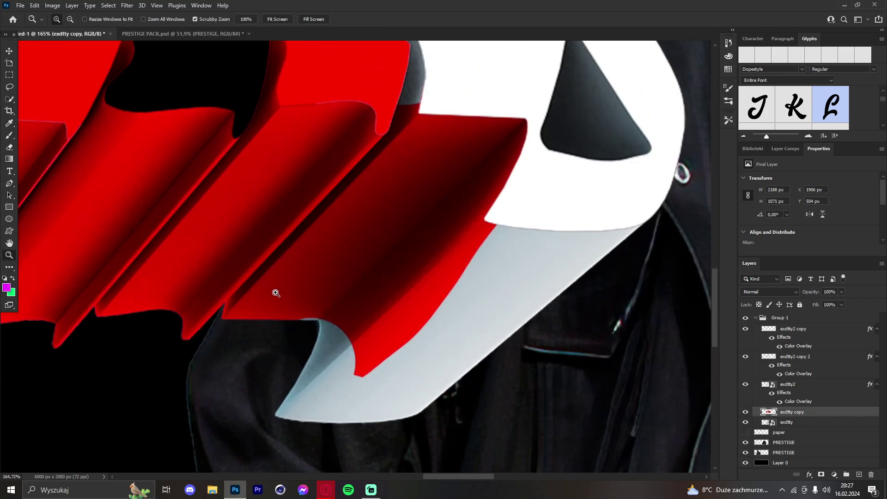
{"action": "mouse_move", "coordinate": [261, 278]}
{"action": "left_mouse_down"}
{"action": "mouse_move", "coordinate": [273, 275]}
{"action": "mouse_move", "coordinate": [240, 275]}
{"action": "left_mouse_up"}
{"action": "scroll", "coordinate": [264, 278], "scroll_direction": "up", "scroll_amount": 2}
{"action": "scroll", "coordinate": [263, 279], "scroll_direction": "up", "scroll_amount": 1}
{"action": "left_click", "coordinate": [9, 148]}
{"action": "left_click_drag", "start_coordinate": [269, 287], "coordinate": [252, 286]}
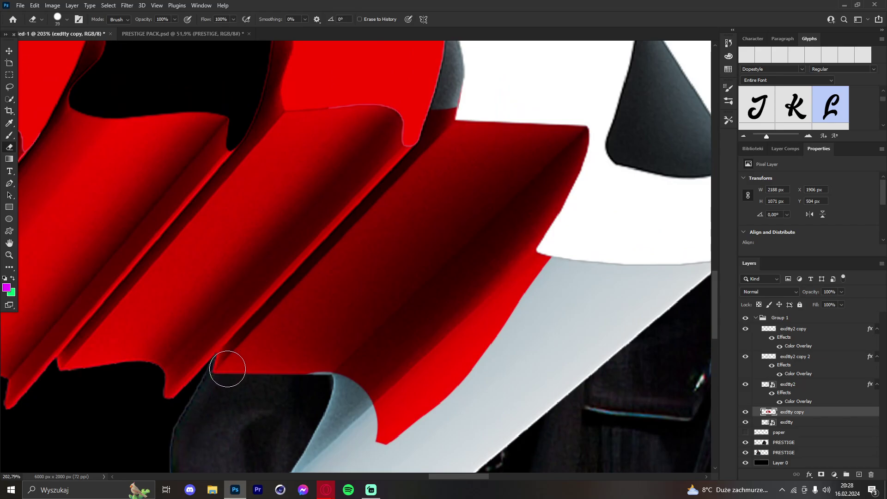
{"action": "left_click", "coordinate": [226, 374]}
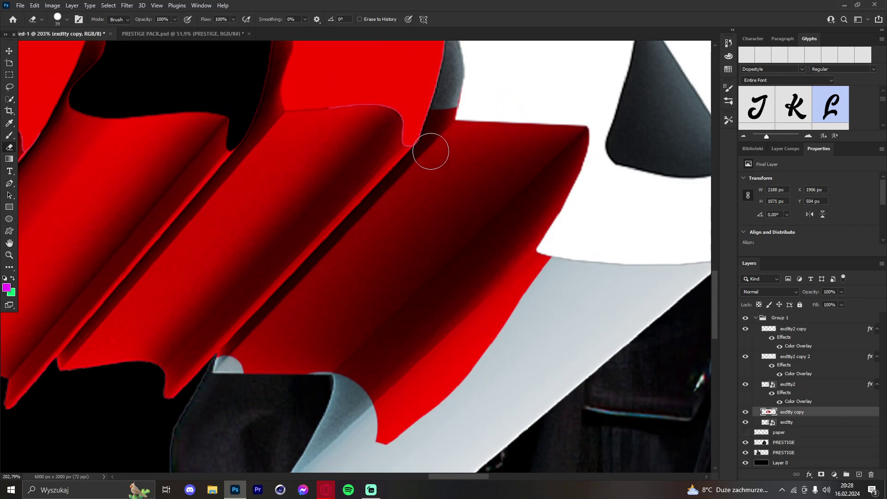
{"action": "left_click", "coordinate": [435, 151], "text": "shift"}
{"action": "mouse_move", "coordinate": [455, 125]}
{"action": "left_mouse_down"}
{"action": "mouse_move", "coordinate": [440, 138]}
{"action": "mouse_move", "coordinate": [449, 117]}
{"action": "left_mouse_up"}
Erase the remaining red from the broad folded sides of the last letter's lower extrusion, enlarging the eraser to 75 px.
{"action": "left_click", "coordinate": [483, 120]}
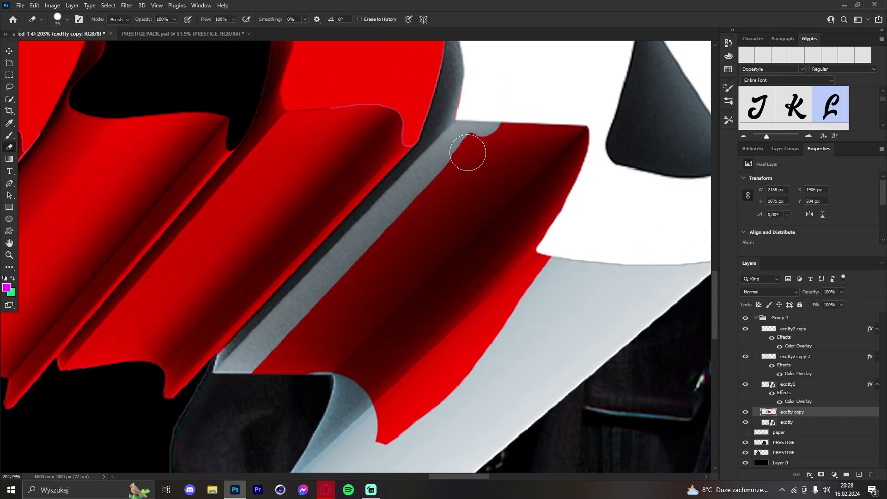
{"action": "left_click", "coordinate": [393, 277], "text": "shift"}
{"action": "left_click_drag", "start_coordinate": [310, 350], "coordinate": [320, 353]}
{"action": "mouse_move", "coordinate": [439, 198]}
{"action": "left_mouse_down"}
{"action": "mouse_move", "coordinate": [268, 389]}
{"action": "mouse_move", "coordinate": [320, 421]}
{"action": "mouse_move", "coordinate": [429, 451]}
{"action": "mouse_move", "coordinate": [538, 193]}
{"action": "mouse_move", "coordinate": [612, 139]}
{"action": "mouse_move", "coordinate": [595, 113]}
{"action": "mouse_move", "coordinate": [531, 124]}
{"action": "mouse_move", "coordinate": [574, 106]}
{"action": "left_mouse_up"}
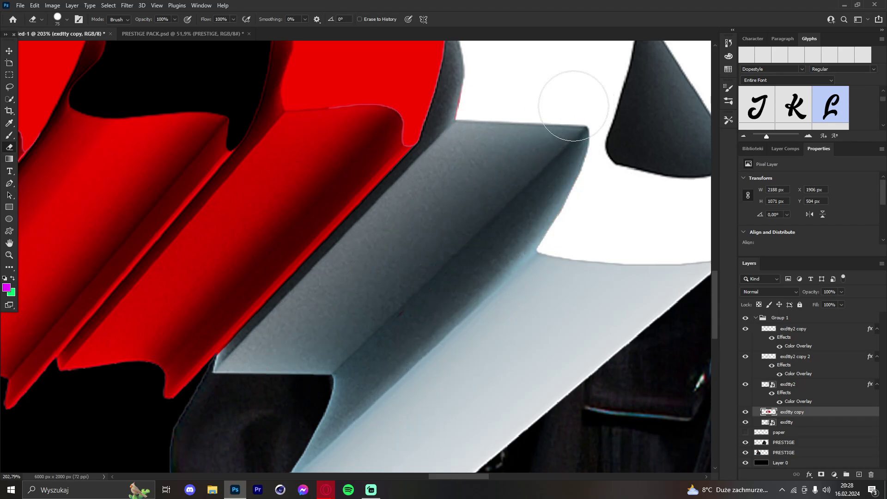
Duplicate the exdtty layer and desaturate the copy to neutral grey with Hue/Saturation.
{"action": "left_click", "coordinate": [10, 258]}
{"action": "left_click_drag", "start_coordinate": [377, 184], "coordinate": [322, 203]}
{"action": "left_click_drag", "start_coordinate": [287, 140], "coordinate": [388, 195]}
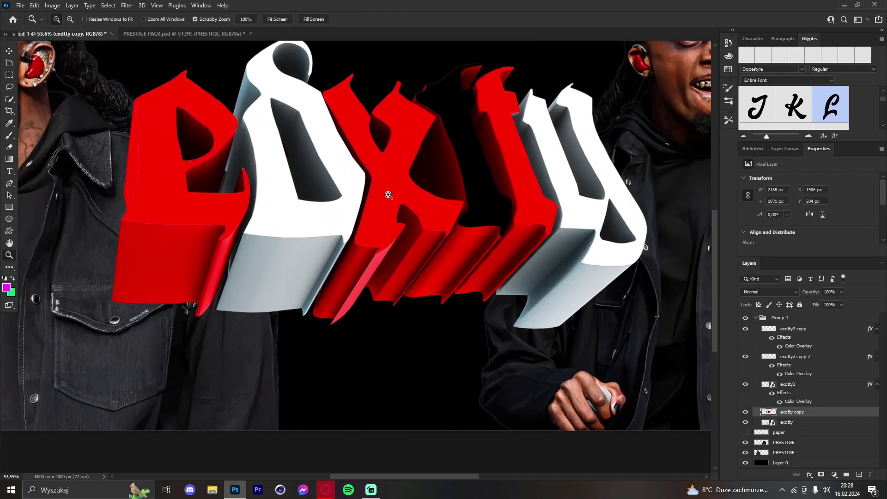
{"action": "left_click", "coordinate": [798, 424]}
{"action": "key", "text": "ctrl+u"}
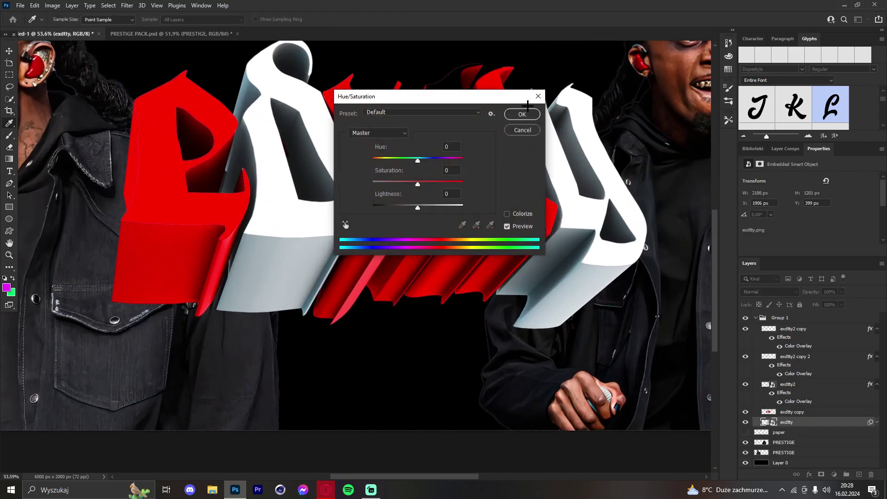
{"action": "left_click", "coordinate": [526, 112]}
{"action": "key", "text": "ctrl+j"}
{"action": "key", "text": "ctrl+u"}
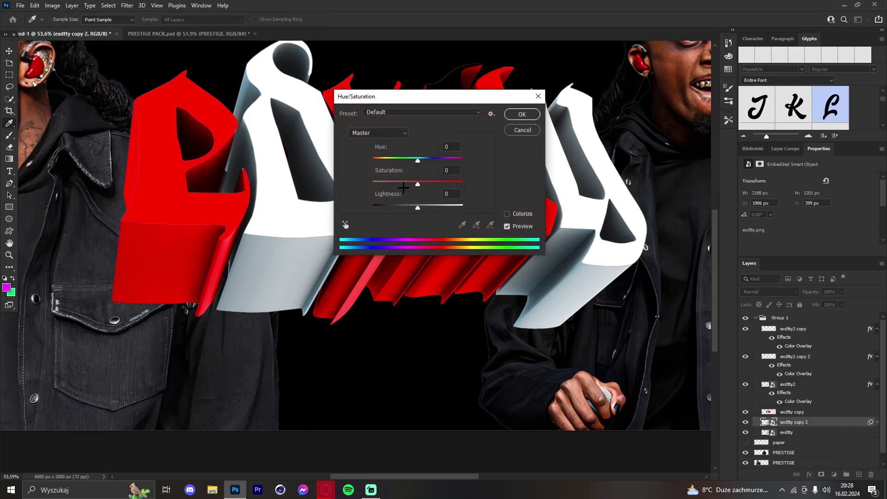
{"action": "left_click_drag", "start_coordinate": [404, 187], "coordinate": [322, 176]}
{"action": "left_click", "coordinate": [517, 115]}
Rasterize the exdtty copy 2 layer, select exdtty copy and toggle its visibility to compare the side colors.
{"action": "key", "text": "e"}
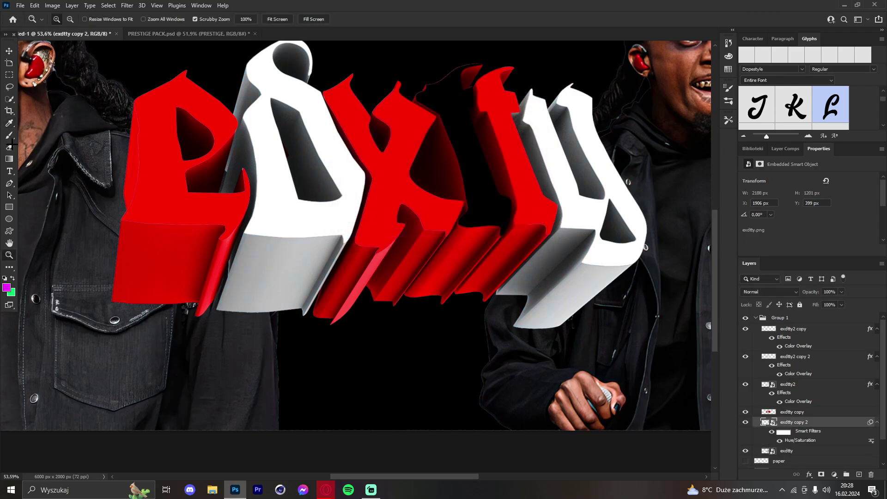
{"action": "left_click", "coordinate": [471, 227]}
{"action": "left_click", "coordinate": [431, 189]}
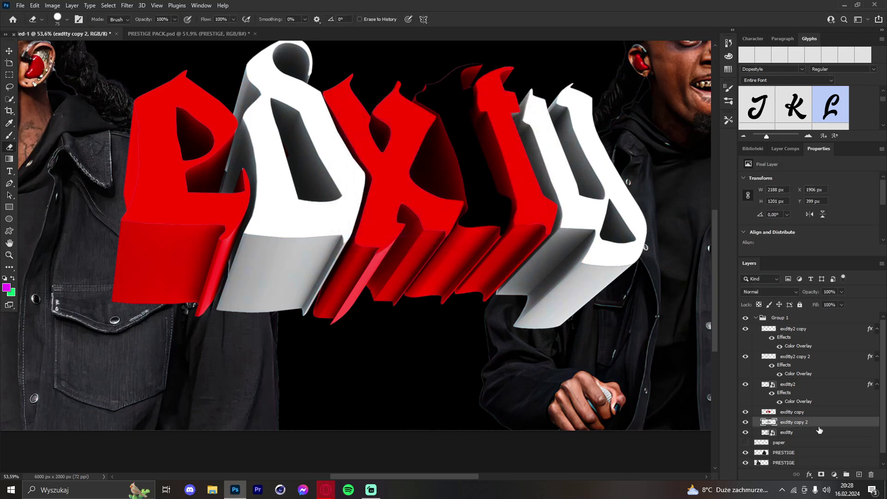
{"action": "left_click", "coordinate": [803, 413]}
{"action": "left_click", "coordinate": [745, 413]}
{"action": "left_click", "coordinate": [744, 412]}
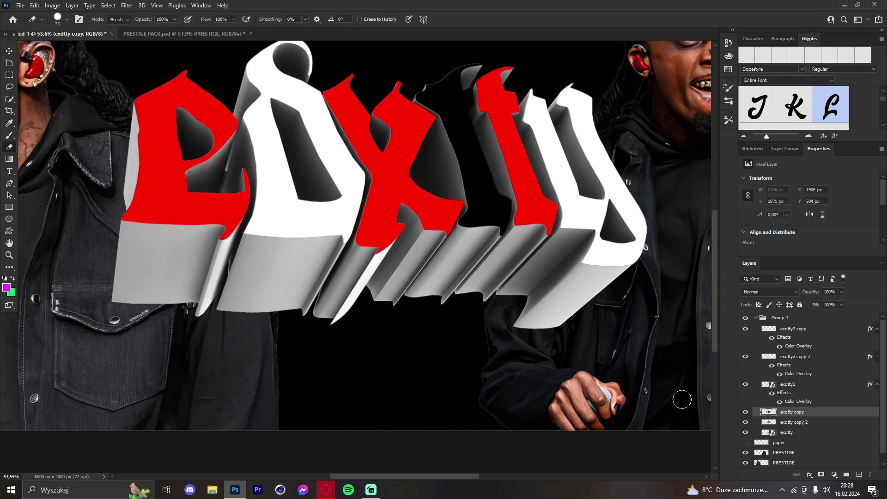
Erase the red with a 24 px eraser along the left edge of the black fourth letter's lower extrusion on exdtty copy.
{"action": "left_click", "coordinate": [9, 256]}
{"action": "left_click_drag", "start_coordinate": [347, 195], "coordinate": [306, 196]}
{"action": "left_click_drag", "start_coordinate": [407, 205], "coordinate": [303, 223]}
{"action": "left_click_drag", "start_coordinate": [202, 172], "coordinate": [217, 172]}
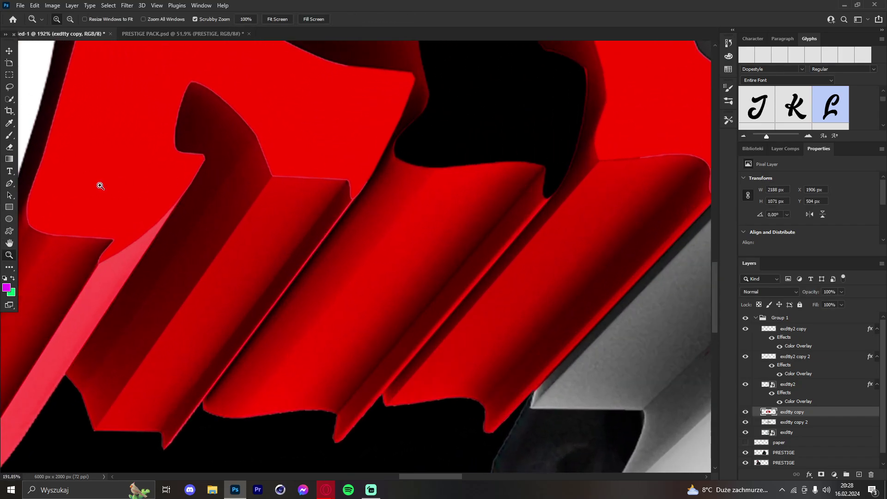
{"action": "scroll", "coordinate": [92, 185], "scroll_direction": "down", "scroll_amount": 1}
{"action": "left_click", "coordinate": [9, 148]}
{"action": "right_click", "coordinate": [245, 351], "text": "alt"}
{"action": "left_click_drag", "start_coordinate": [245, 351], "coordinate": [235, 352]}
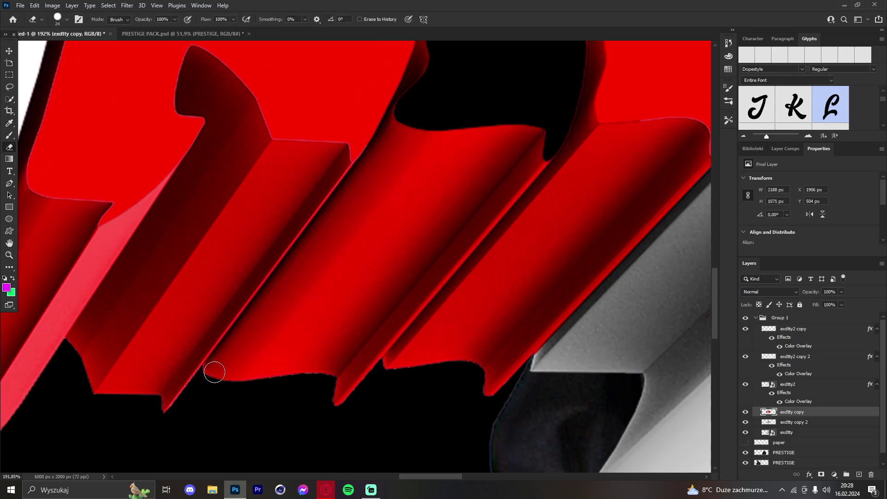
{"action": "left_click", "coordinate": [359, 178], "text": "shift"}
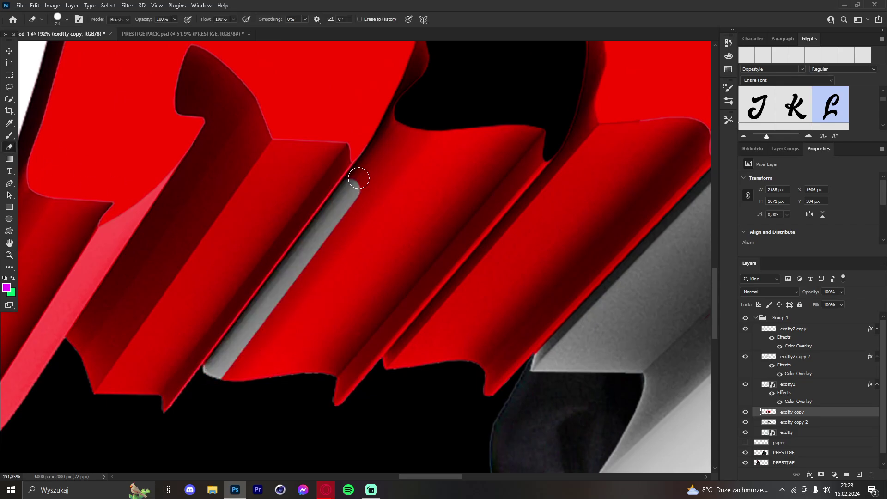
{"action": "left_click", "coordinate": [408, 108], "text": "shift"}
Erase the rest of the red from the black letter's lower extrusion, including its narrow right fold, with an eraser of about 30 px.
{"action": "right_click", "coordinate": [404, 163], "text": "alt"}
{"action": "mouse_move", "coordinate": [422, 138]}
{"action": "left_mouse_down"}
{"action": "mouse_move", "coordinate": [224, 385]}
{"action": "mouse_move", "coordinate": [287, 366]}
{"action": "mouse_move", "coordinate": [286, 391]}
{"action": "left_mouse_up"}
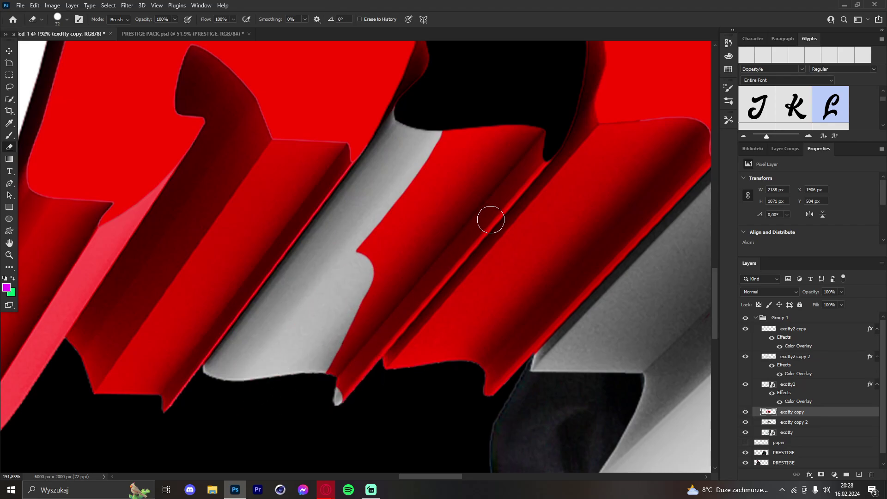
{"action": "left_click", "coordinate": [538, 145], "text": "shift"}
{"action": "mouse_move", "coordinate": [535, 145]}
{"action": "left_mouse_down"}
{"action": "mouse_move", "coordinate": [494, 183]}
{"action": "mouse_move", "coordinate": [490, 115]}
{"action": "mouse_move", "coordinate": [523, 113]}
{"action": "mouse_move", "coordinate": [504, 120]}
{"action": "mouse_move", "coordinate": [471, 110]}
{"action": "mouse_move", "coordinate": [433, 155]}
{"action": "left_mouse_up"}
{"action": "left_click_drag", "start_coordinate": [379, 286], "coordinate": [341, 358]}
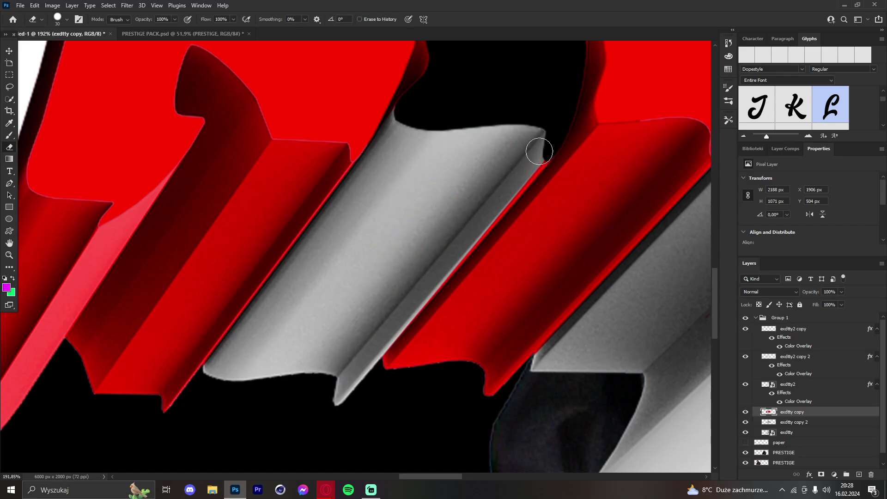
{"action": "left_click", "coordinate": [376, 356], "text": "shift"}
Erase the red from the black letter's left inner side beside the red third letter with a 62 px eraser.
{"action": "scroll", "coordinate": [434, 209], "scroll_direction": "up", "scroll_amount": 4}
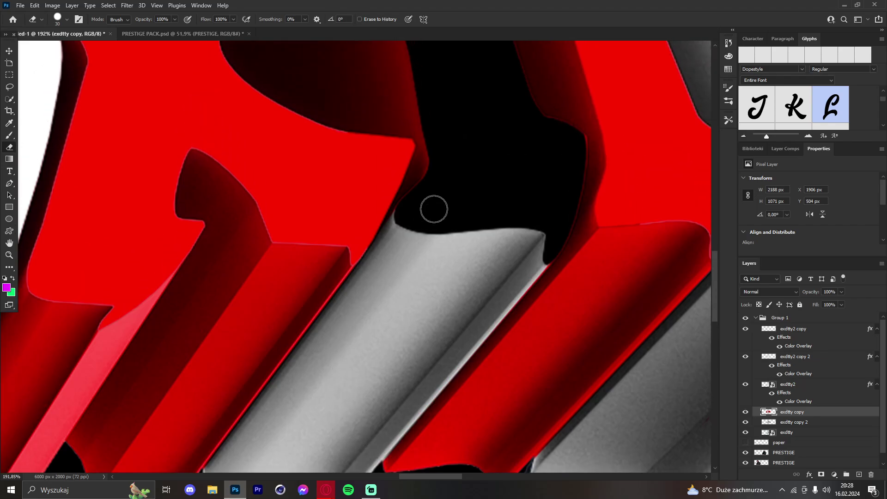
{"action": "right_click", "coordinate": [420, 220], "text": "alt"}
{"action": "left_click_drag", "start_coordinate": [416, 208], "coordinate": [420, 125]}
{"action": "scroll", "coordinate": [431, 231], "scroll_direction": "up", "scroll_amount": 4}
{"action": "mouse_move", "coordinate": [378, 150]}
{"action": "left_mouse_down"}
{"action": "mouse_move", "coordinate": [374, 206]}
{"action": "mouse_move", "coordinate": [290, 229]}
{"action": "mouse_move", "coordinate": [233, 151]}
{"action": "left_mouse_up"}
{"action": "scroll", "coordinate": [347, 234], "scroll_direction": "up", "scroll_amount": 3}
{"action": "mouse_move", "coordinate": [347, 234]}
{"action": "left_mouse_down"}
{"action": "mouse_move", "coordinate": [314, 224]}
{"action": "mouse_move", "coordinate": [291, 178]}
{"action": "mouse_move", "coordinate": [259, 157]}
{"action": "left_mouse_up"}
{"action": "scroll", "coordinate": [268, 297], "scroll_direction": "up", "scroll_amount": 5}
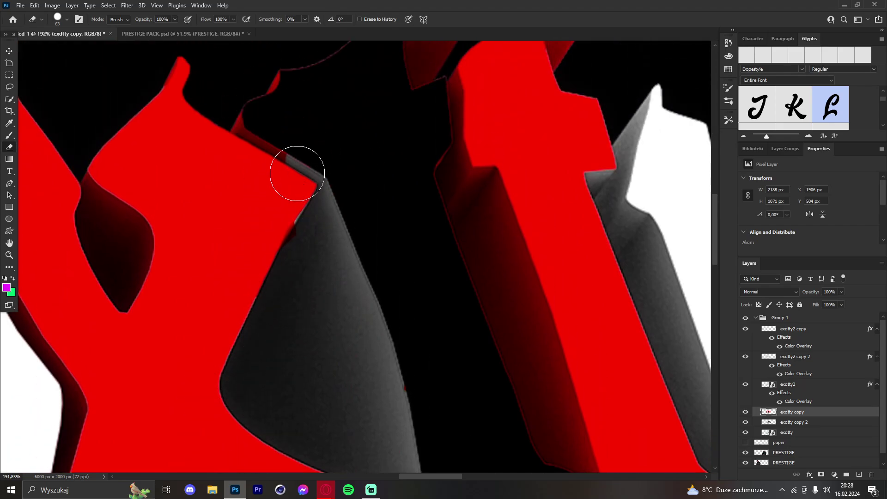
Undo the last erase and clear the red from the black letter's upper side edges and top with a 27 px eraser.
{"action": "key", "text": "ctrl+z"}
{"action": "left_click_drag", "start_coordinate": [322, 235], "coordinate": [305, 236]}
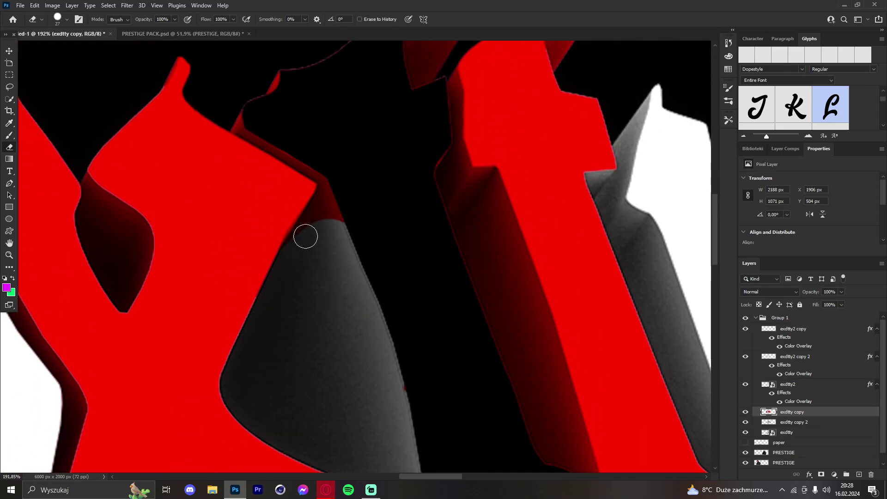
{"action": "mouse_move", "coordinate": [335, 182]}
{"action": "left_mouse_down"}
{"action": "mouse_move", "coordinate": [341, 233]}
{"action": "mouse_move", "coordinate": [286, 198]}
{"action": "left_mouse_up"}
{"action": "scroll", "coordinate": [342, 226], "scroll_direction": "up", "scroll_amount": 1}
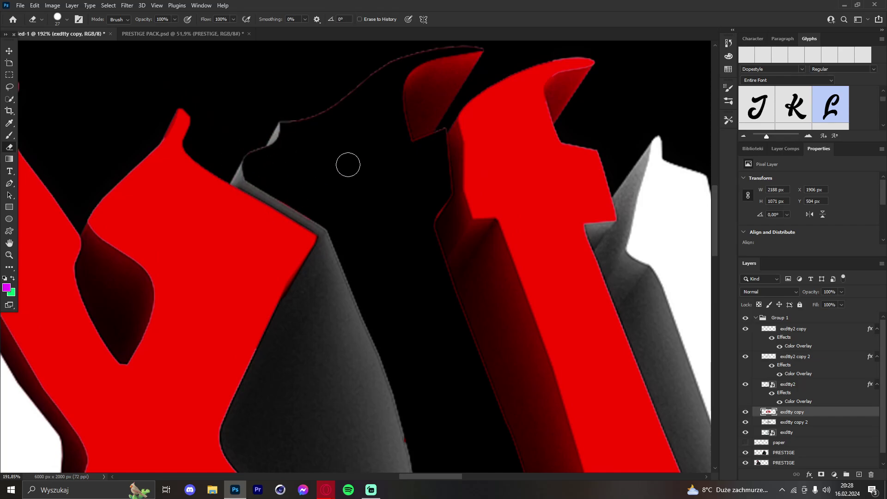
{"action": "mouse_move", "coordinate": [472, 37]}
{"action": "left_mouse_down"}
{"action": "mouse_move", "coordinate": [416, 129]}
{"action": "mouse_move", "coordinate": [273, 151]}
{"action": "left_mouse_up"}
{"action": "left_click", "coordinate": [10, 253]}
{"action": "left_click_drag", "start_coordinate": [387, 179], "coordinate": [455, 194]}
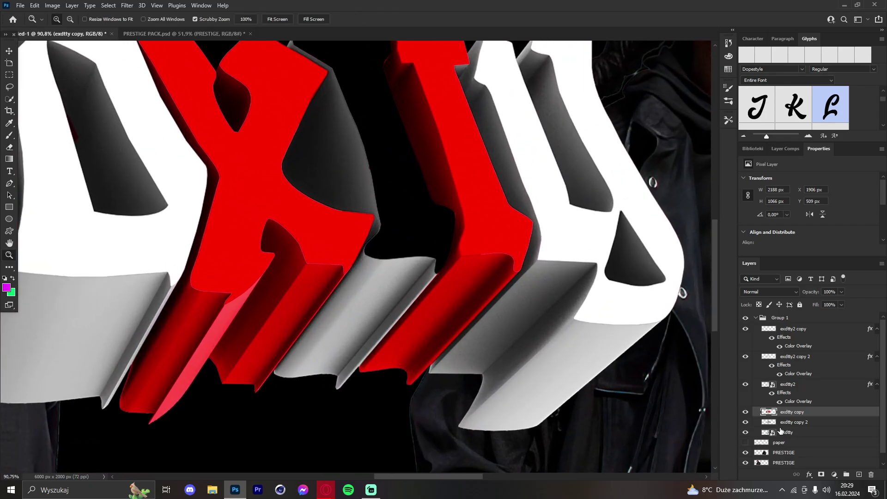
{"action": "left_click", "coordinate": [794, 433]}
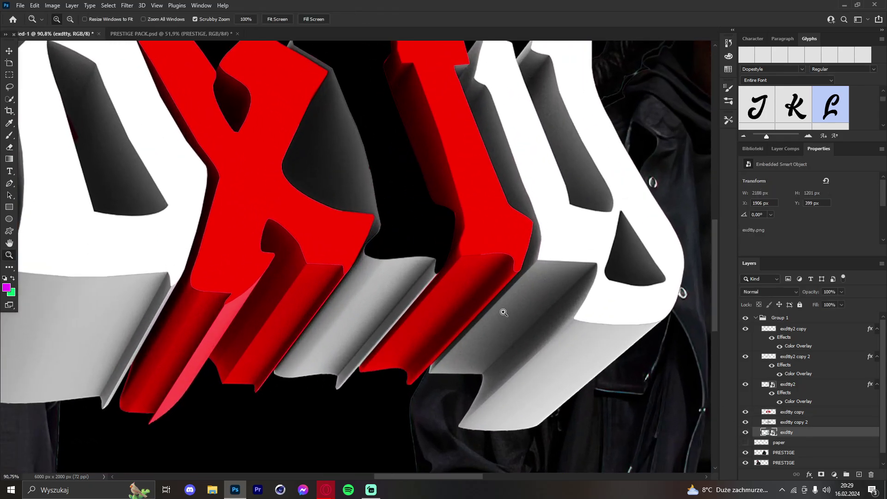
{"action": "key", "text": "ctrl+u"}
{"action": "left_click_drag", "start_coordinate": [416, 183], "coordinate": [366, 184]}
{"action": "left_click_drag", "start_coordinate": [443, 97], "coordinate": [581, 108]}
{"action": "left_click_drag", "start_coordinate": [542, 218], "coordinate": [524, 218]}
{"action": "left_click", "coordinate": [675, 108]}
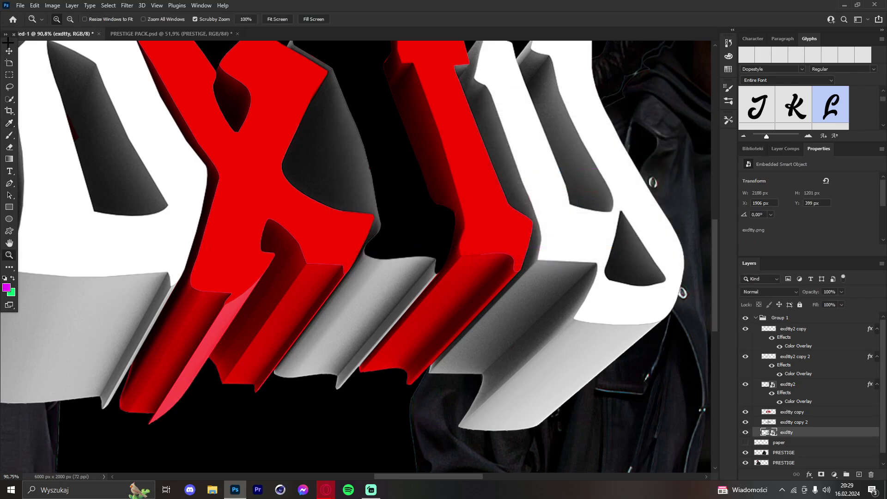
Erase exdtty copy 2 over the black fourth letter's inner side and lower extrusion with a 212 px eraser.
{"action": "left_click", "coordinate": [745, 434]}
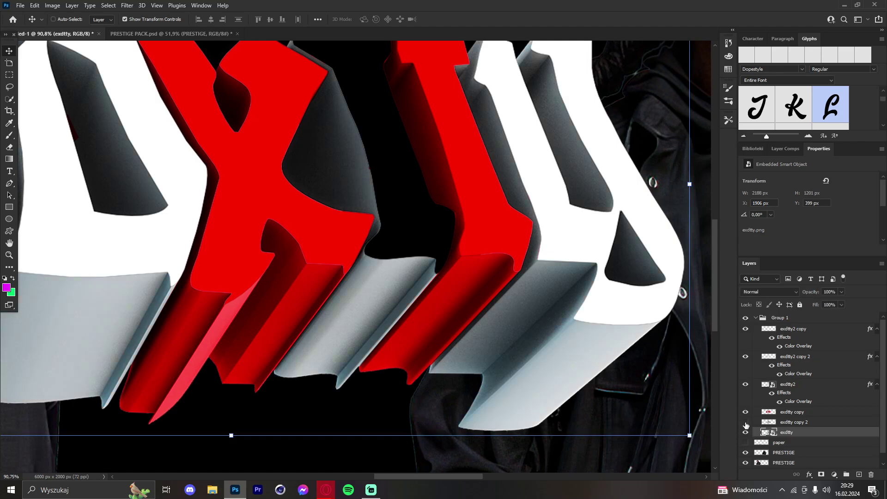
{"action": "left_click", "coordinate": [786, 424]}
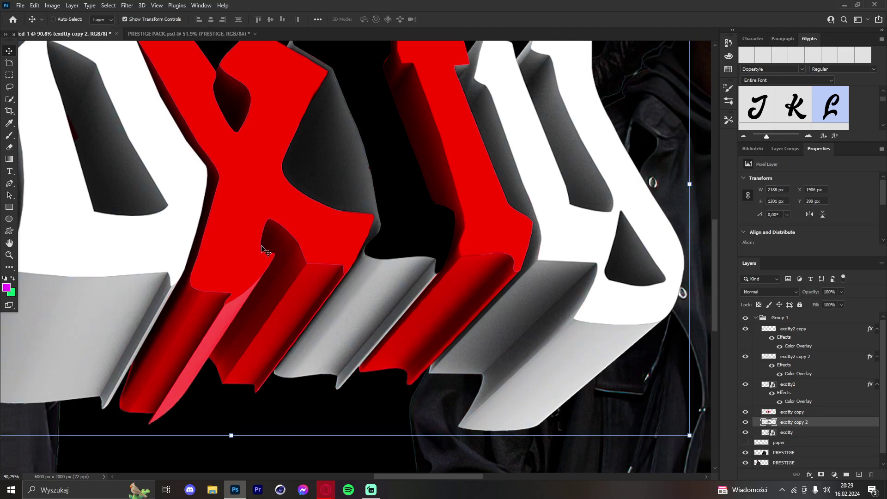
{"action": "left_click", "coordinate": [9, 147]}
{"action": "left_click_drag", "start_coordinate": [325, 301], "coordinate": [370, 301]}
{"action": "mouse_move", "coordinate": [412, 262]}
{"action": "left_mouse_down"}
{"action": "mouse_move", "coordinate": [380, 226]}
{"action": "mouse_move", "coordinate": [342, 268]}
{"action": "mouse_move", "coordinate": [361, 311]}
{"action": "mouse_move", "coordinate": [322, 258]}
{"action": "mouse_move", "coordinate": [320, 163]}
{"action": "mouse_move", "coordinate": [356, 134]}
{"action": "mouse_move", "coordinate": [314, 367]}
{"action": "mouse_move", "coordinate": [320, 425]}
{"action": "left_mouse_up"}
{"action": "scroll", "coordinate": [354, 306], "scroll_direction": "up", "scroll_amount": 3}
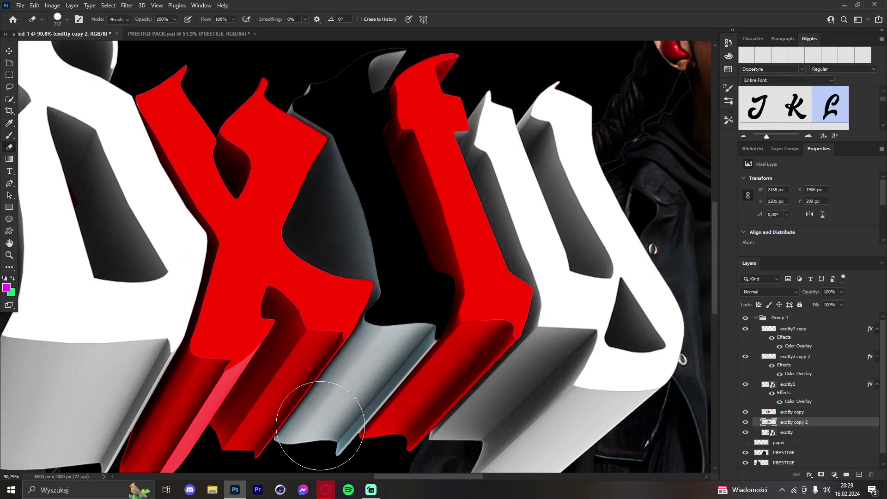
{"action": "scroll", "coordinate": [356, 393], "scroll_direction": "down", "scroll_amount": 2}
Darken and desaturate the black letter's blue-grey extrusion on the exdtty layer with a Hue/Saturation adjustment.
{"action": "left_click", "coordinate": [806, 435]}
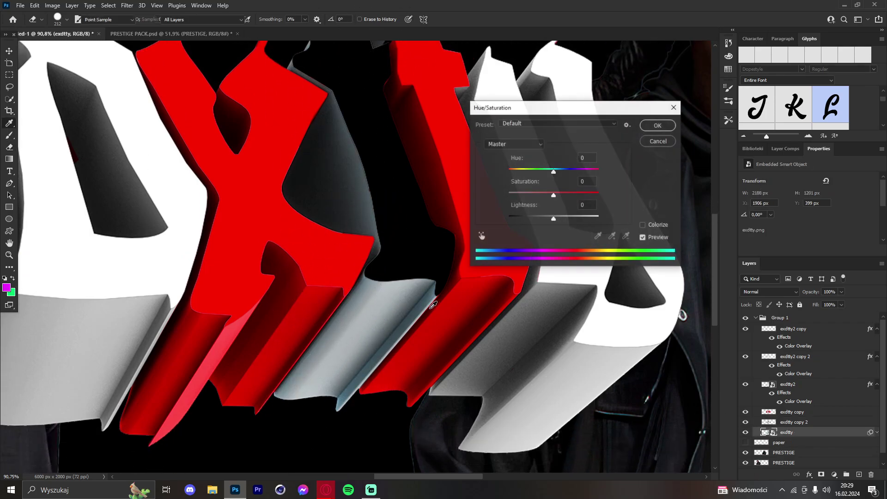
{"action": "key", "text": "ctrl+u"}
{"action": "left_click_drag", "start_coordinate": [543, 218], "coordinate": [518, 216]}
{"action": "left_click", "coordinate": [657, 125]}
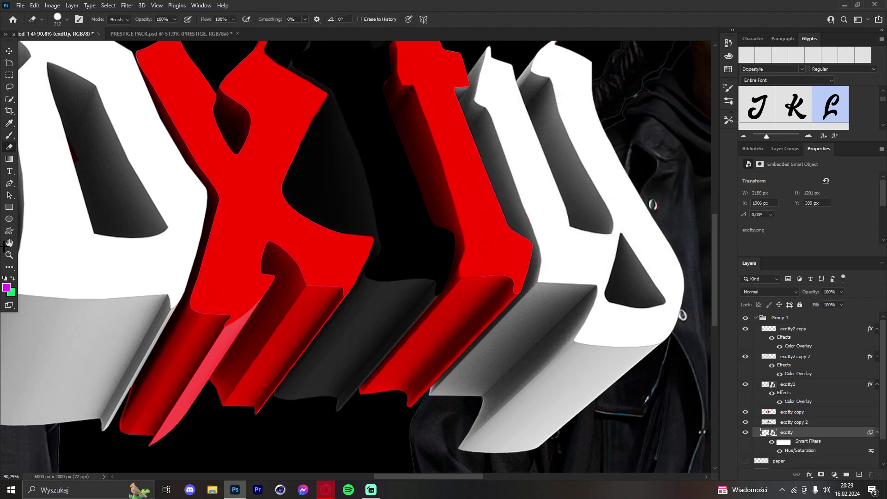
Convert the exdtty, exdtty copy 2 and exdtty copy layers into a single smart object.
{"action": "left_click", "coordinate": [8, 254]}
{"action": "left_click_drag", "start_coordinate": [417, 199], "coordinate": [330, 178]}
{"action": "left_click_drag", "start_coordinate": [405, 214], "coordinate": [383, 194]}
{"action": "left_click", "coordinate": [9, 49]}
{"action": "scroll", "coordinate": [780, 404], "scroll_direction": "down", "scroll_amount": 1}
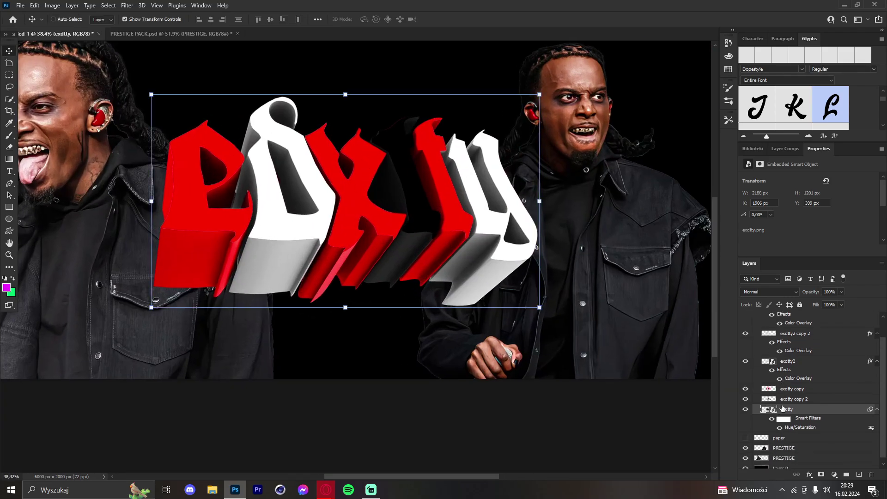
{"action": "left_click", "coordinate": [810, 393], "text": "shift"}
{"action": "right_click", "coordinate": [810, 393]}
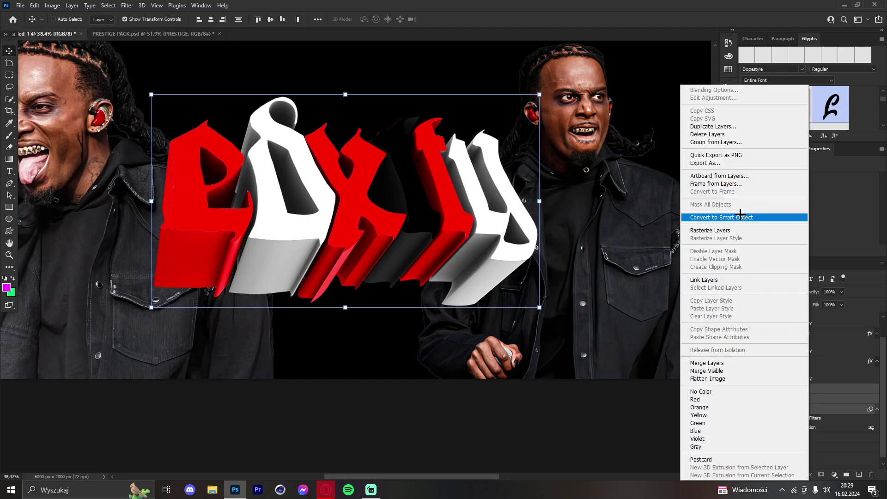
{"action": "left_click", "coordinate": [782, 215]}
{"action": "left_click", "coordinate": [746, 412]}
{"action": "left_click", "coordinate": [746, 411]}
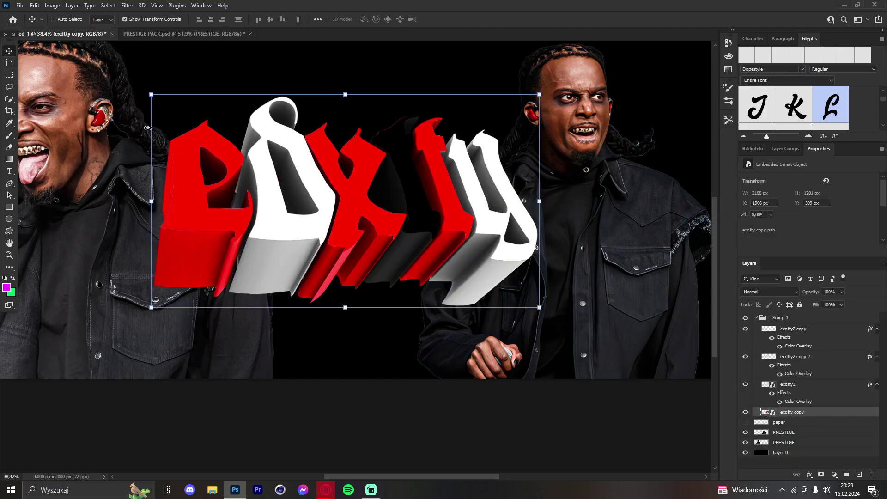
Switch to PRESTIGE PACK.psd, collapse the RAPPER/ARTIST CUTOUTS group and expand the SHAPES/BRUSHES group.
{"action": "left_click", "coordinate": [135, 34]}
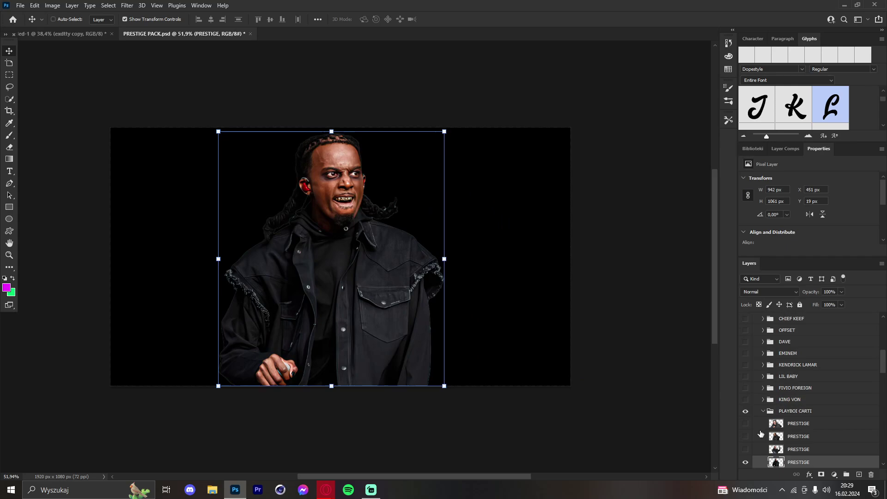
{"action": "left_click", "coordinate": [764, 411]}
{"action": "scroll", "coordinate": [766, 335], "scroll_direction": "up", "scroll_amount": 5}
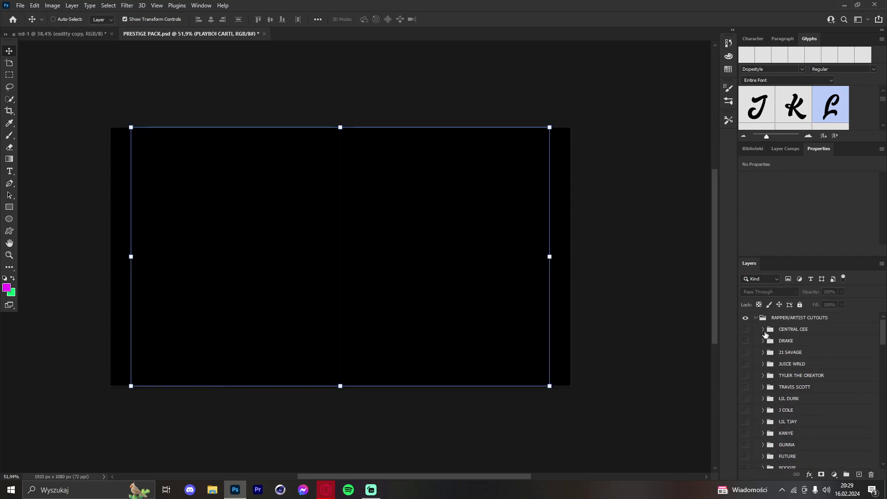
{"action": "left_click", "coordinate": [755, 319]}
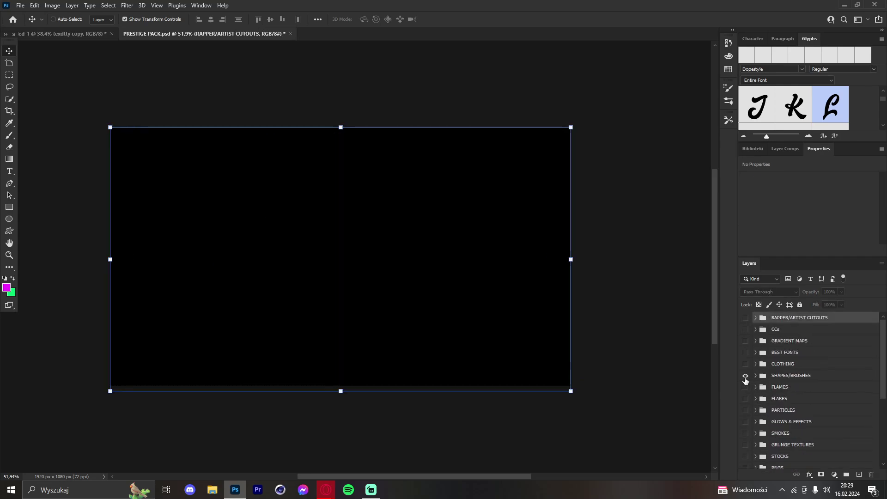
{"action": "left_click", "coordinate": [755, 377]}
{"action": "scroll", "coordinate": [746, 412], "scroll_direction": "down", "scroll_amount": 5}
Preview the shapes in the SHAPES/BRUSHES group one at a time to find a texture for the lettering's extrusion.
{"action": "left_click", "coordinate": [746, 419]}
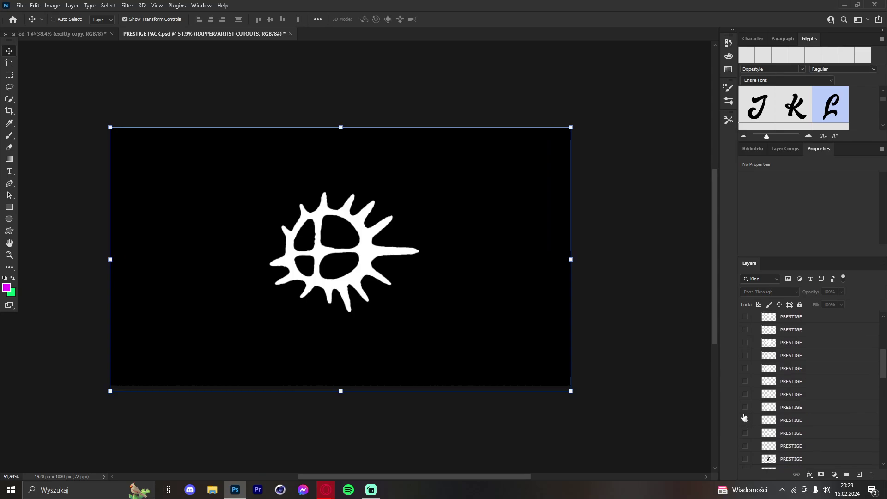
{"action": "left_click", "coordinate": [746, 420]}
{"action": "left_click", "coordinate": [746, 424]}
{"action": "scroll", "coordinate": [747, 425], "scroll_direction": "down", "scroll_amount": 4}
{"action": "left_click", "coordinate": [746, 424]}
{"action": "left_click", "coordinate": [746, 424]}
{"action": "left_click", "coordinate": [744, 413]}
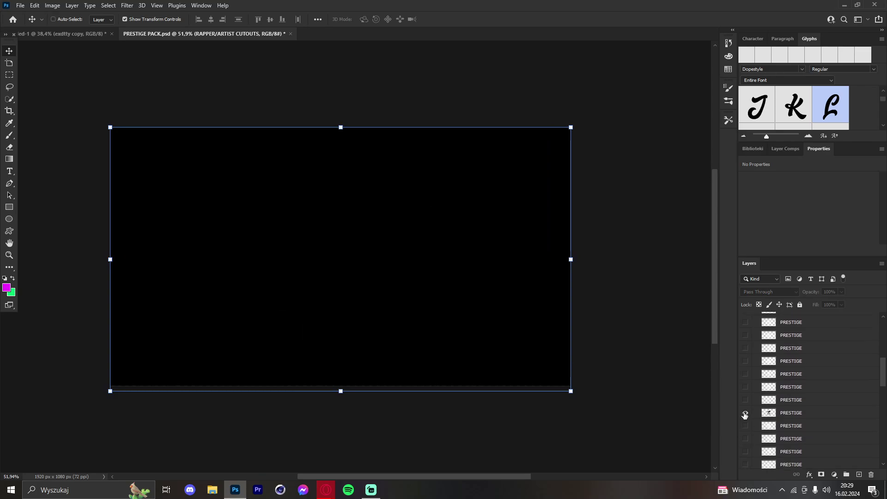
{"action": "left_click", "coordinate": [744, 413]}
{"action": "scroll", "coordinate": [743, 413], "scroll_direction": "down", "scroll_amount": 7}
{"action": "left_click", "coordinate": [745, 410]}
{"action": "left_click", "coordinate": [745, 410]}
{"action": "left_click", "coordinate": [745, 396]}
{"action": "left_click", "coordinate": [746, 397]}
{"action": "left_click", "coordinate": [746, 383]}
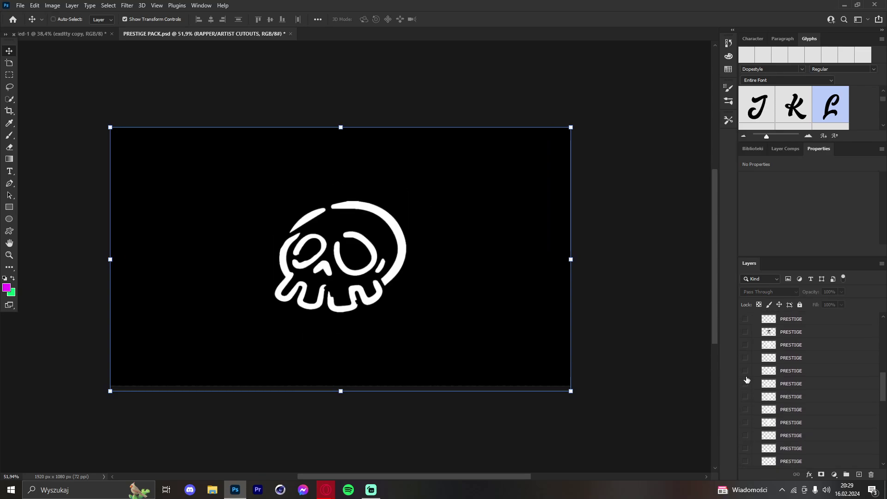
{"action": "left_click", "coordinate": [746, 384]}
{"action": "left_click", "coordinate": [746, 371]}
{"action": "left_click", "coordinate": [746, 372]}
{"action": "left_click", "coordinate": [746, 423]}
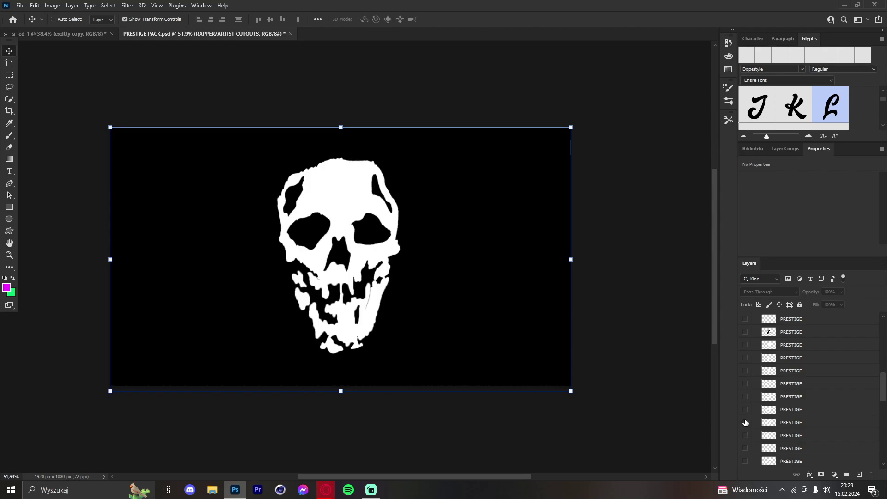
{"action": "left_click", "coordinate": [747, 423]}
{"action": "scroll", "coordinate": [746, 422], "scroll_direction": "up", "scroll_amount": 4}
{"action": "left_click", "coordinate": [745, 403]}
{"action": "left_click", "coordinate": [745, 402]}
{"action": "left_click", "coordinate": [746, 391]}
{"action": "left_click", "coordinate": [746, 391]}
{"action": "left_click", "coordinate": [746, 378]}
{"action": "left_click", "coordinate": [746, 378]}
{"action": "left_click", "coordinate": [746, 364]}
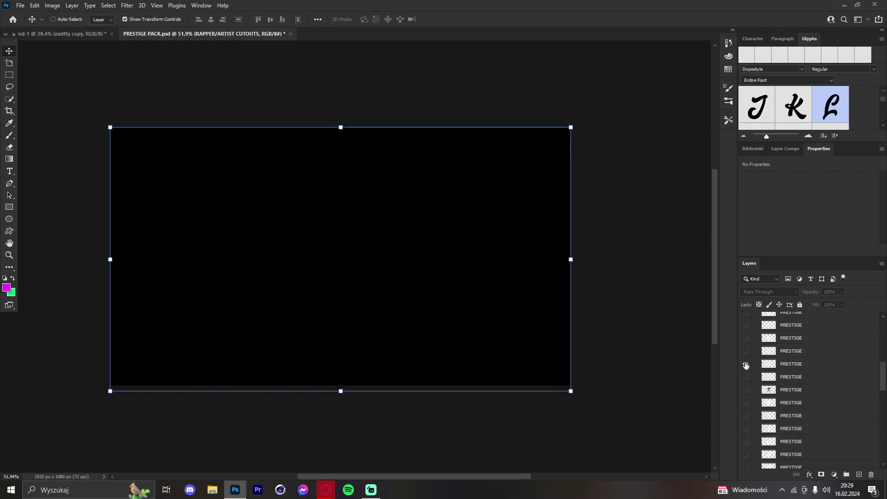
{"action": "left_click", "coordinate": [745, 364]}
{"action": "left_click", "coordinate": [745, 353]}
{"action": "scroll", "coordinate": [746, 413], "scroll_direction": "up", "scroll_amount": 3}
{"action": "left_click", "coordinate": [747, 409]}
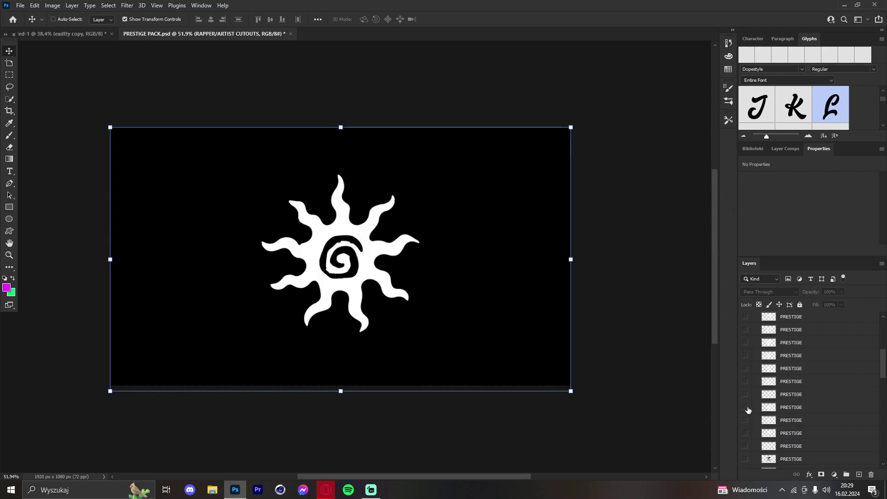
{"action": "left_click", "coordinate": [747, 409]}
{"action": "left_click", "coordinate": [747, 397]}
{"action": "left_click", "coordinate": [747, 397]}
{"action": "left_click", "coordinate": [747, 384]}
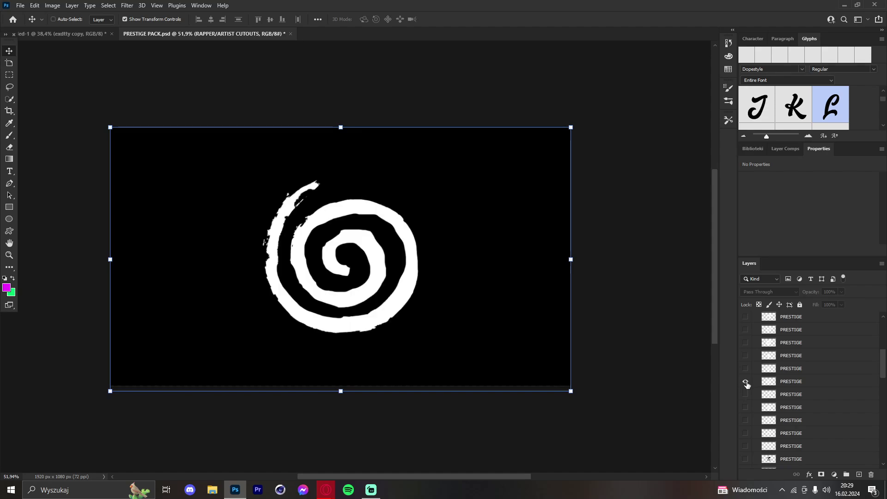
{"action": "left_click", "coordinate": [747, 342]}
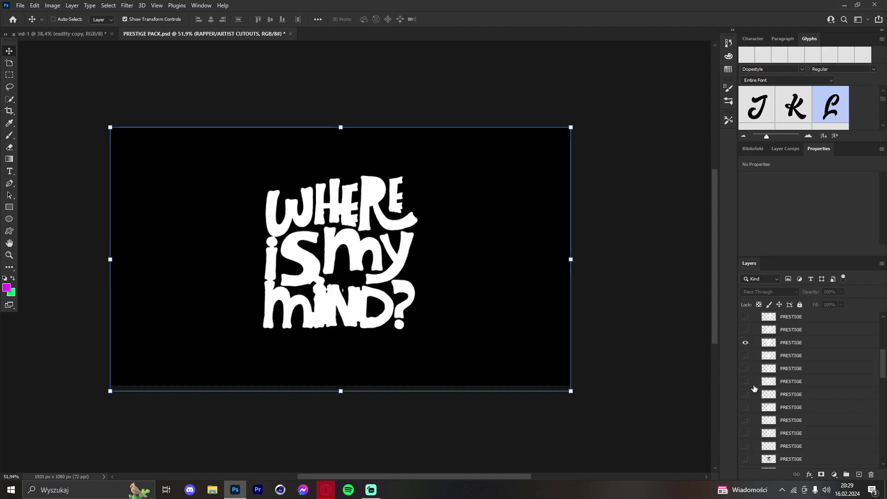
{"action": "scroll", "coordinate": [750, 389], "scroll_direction": "up", "scroll_amount": 3}
{"action": "left_click", "coordinate": [749, 389]}
{"action": "left_click", "coordinate": [747, 376]}
{"action": "left_click", "coordinate": [747, 377]}
{"action": "left_click", "coordinate": [746, 365]}
{"action": "left_click", "coordinate": [746, 365]}
{"action": "scroll", "coordinate": [754, 395], "scroll_direction": "up", "scroll_amount": 2}
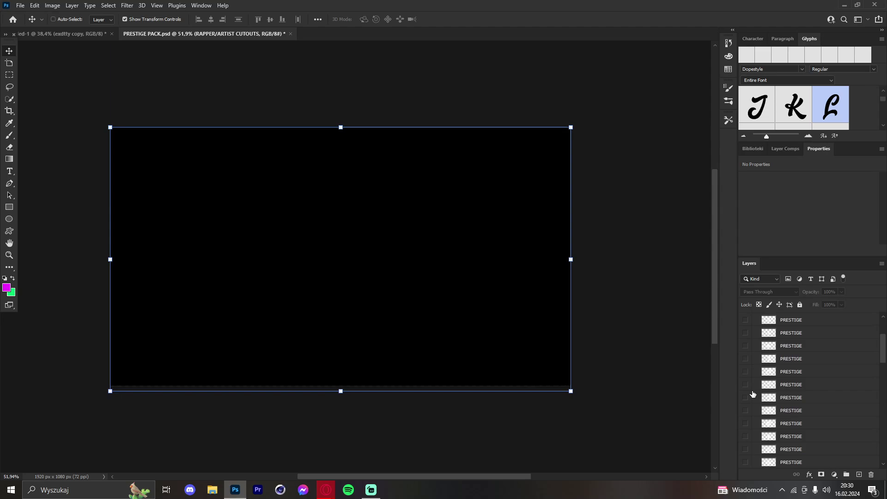
Copy the brushed, broken swirl shape from PRESTIGE PACK.psd and paste it into the header above exdtty copy.
{"action": "left_click", "coordinate": [746, 374]}
{"action": "left_click", "coordinate": [746, 374]}
{"action": "left_click", "coordinate": [781, 373]}
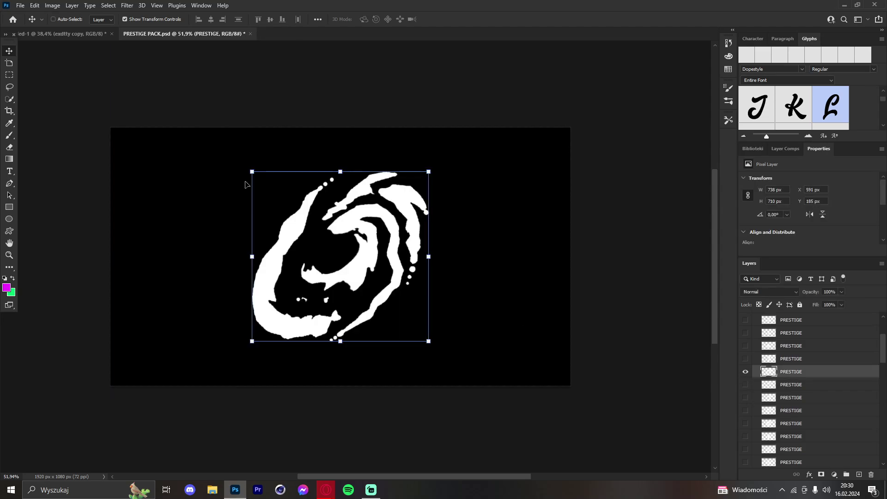
{"action": "left_click", "coordinate": [64, 33]}
{"action": "key", "text": "ctrl+v"}
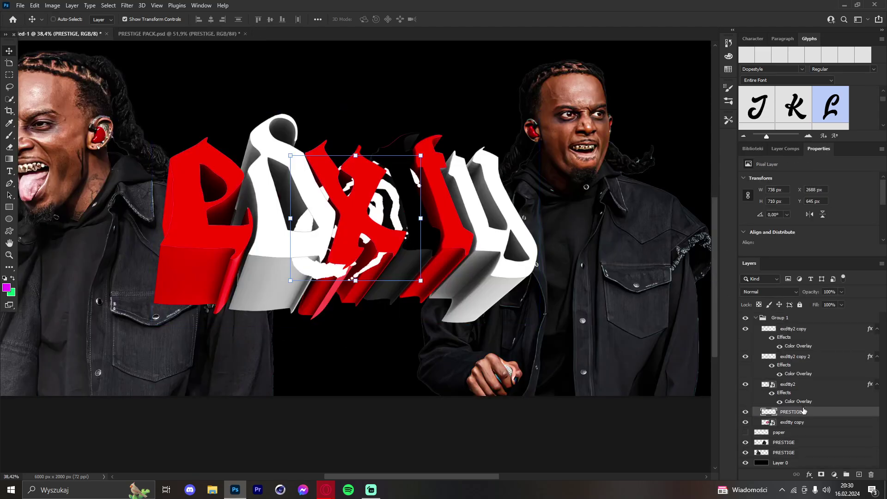
Clip the swirl to the exdtty copy layer and enlarge it to about 1313 by 1263 px over the middle letters.
{"action": "right_click", "coordinate": [802, 411]}
{"action": "left_click", "coordinate": [790, 189]}
{"action": "left_click_drag", "start_coordinate": [420, 218], "coordinate": [502, 215]}
{"action": "left_click_drag", "start_coordinate": [482, 236], "coordinate": [430, 235]}
{"action": "left_click", "coordinate": [458, 19]}
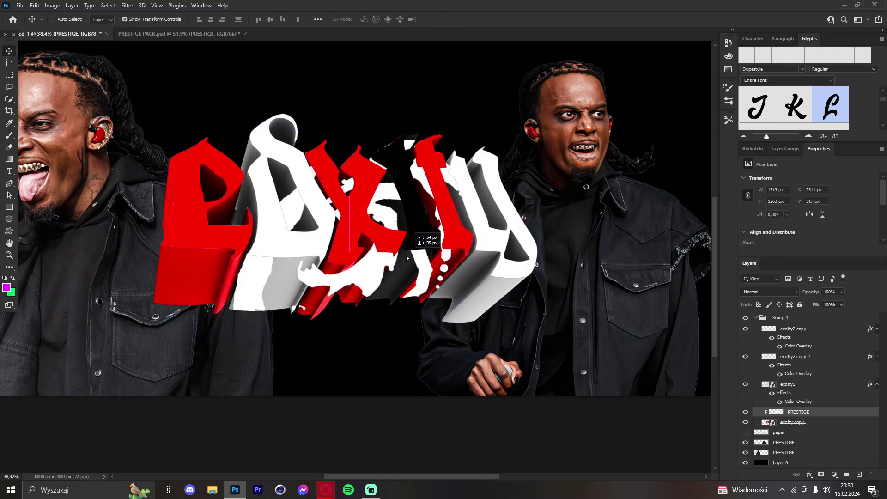
Set the swirl's blend mode to Overlay and move it over the first two letters.
{"action": "left_click", "coordinate": [764, 293]}
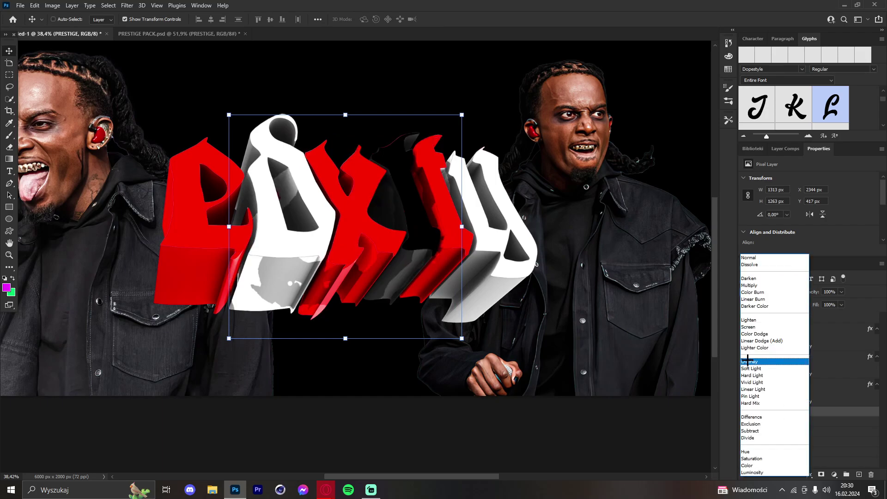
{"action": "left_click", "coordinate": [752, 361]}
{"action": "left_click_drag", "start_coordinate": [377, 279], "coordinate": [295, 270]}
{"action": "left_click_drag", "start_coordinate": [305, 276], "coordinate": [271, 271]}
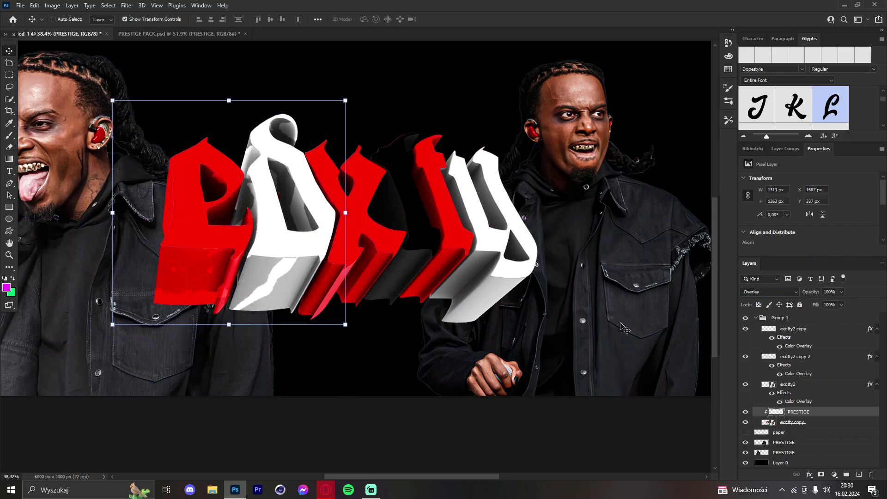
Duplicate the Overlay swirl as a clipped layer below the original and move the copy over the last letters.
{"action": "key", "text": "ctrl+v"}
{"action": "left_click_drag", "start_coordinate": [803, 413], "coordinate": [802, 428]}
{"action": "mouse_move", "coordinate": [361, 241]}
{"action": "left_mouse_down"}
{"action": "mouse_move", "coordinate": [415, 248]}
{"action": "mouse_move", "coordinate": [471, 234]}
{"action": "mouse_move", "coordinate": [480, 259]}
{"action": "left_mouse_up"}
{"action": "key", "text": "e"}
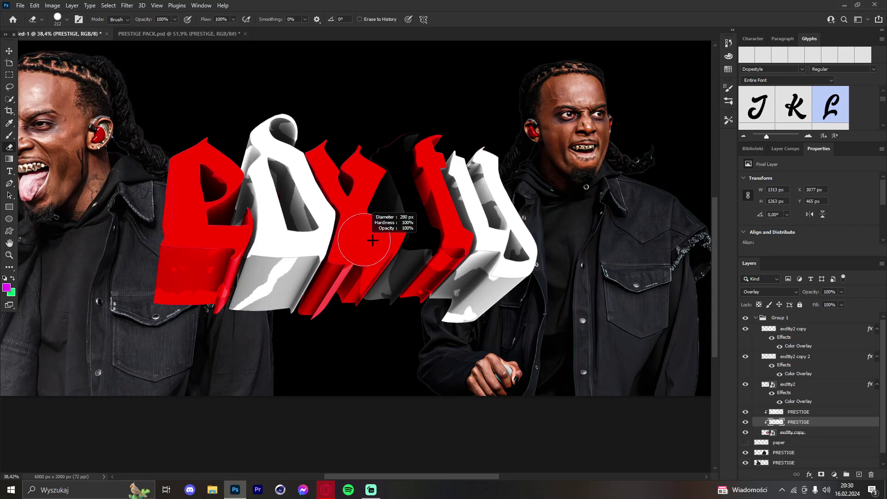
{"action": "right_click", "coordinate": [369, 254]}
{"action": "left_click", "coordinate": [419, 297]}
{"action": "left_click_drag", "start_coordinate": [356, 258], "coordinate": [361, 265]}
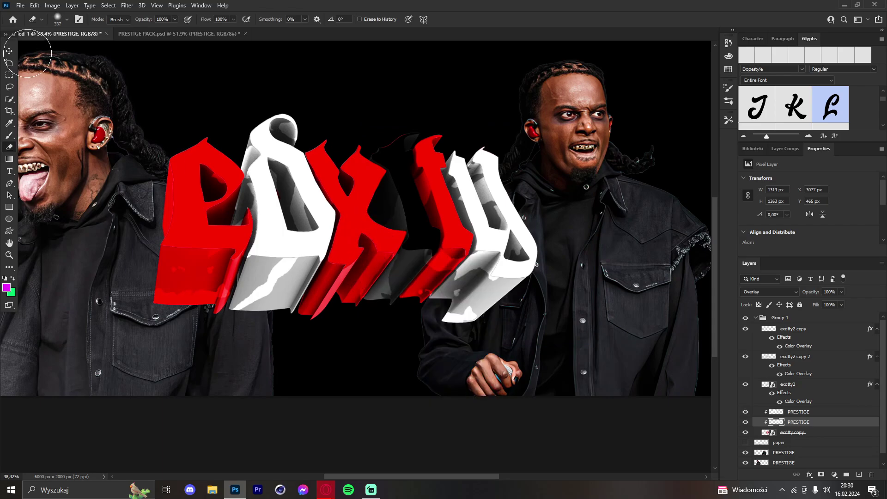
{"action": "key", "text": "v"}
Add a third clipped swirl copy over the middle letters and convert it with a black Color Overlay into a smart object.
{"action": "left_click_drag", "start_coordinate": [806, 414], "coordinate": [806, 425]}
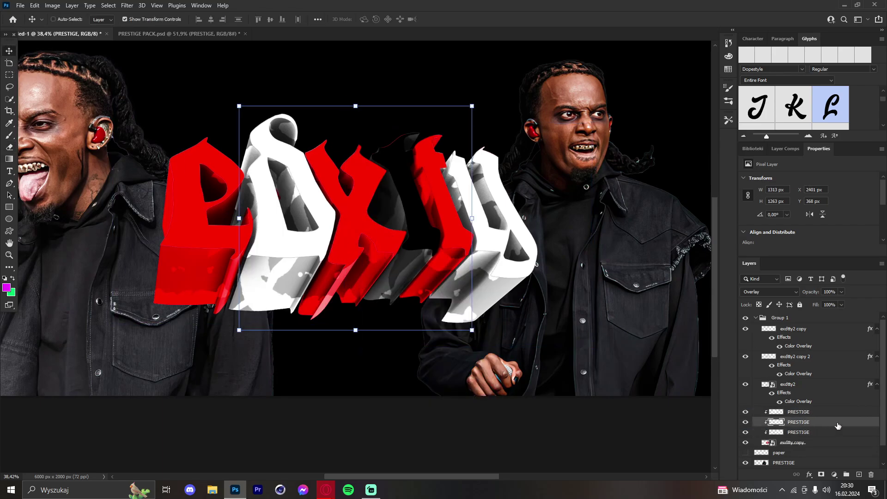
{"action": "left_click", "coordinate": [529, 344]}
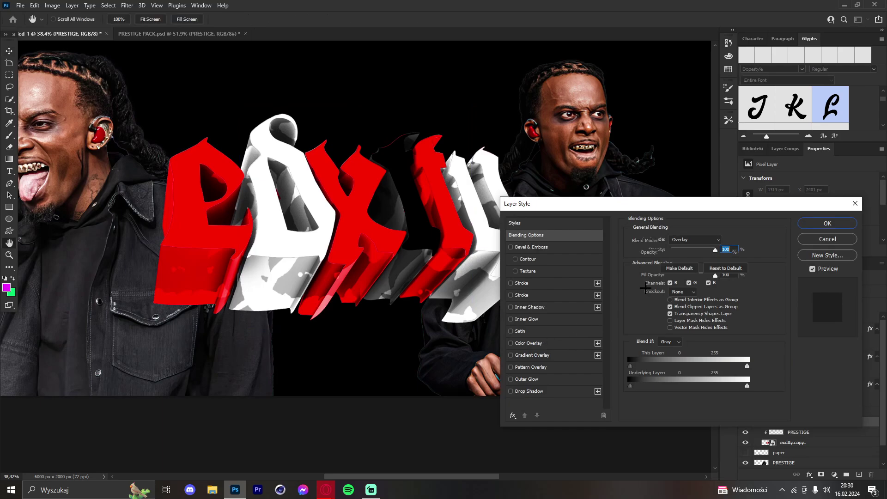
{"action": "left_click", "coordinate": [828, 224]}
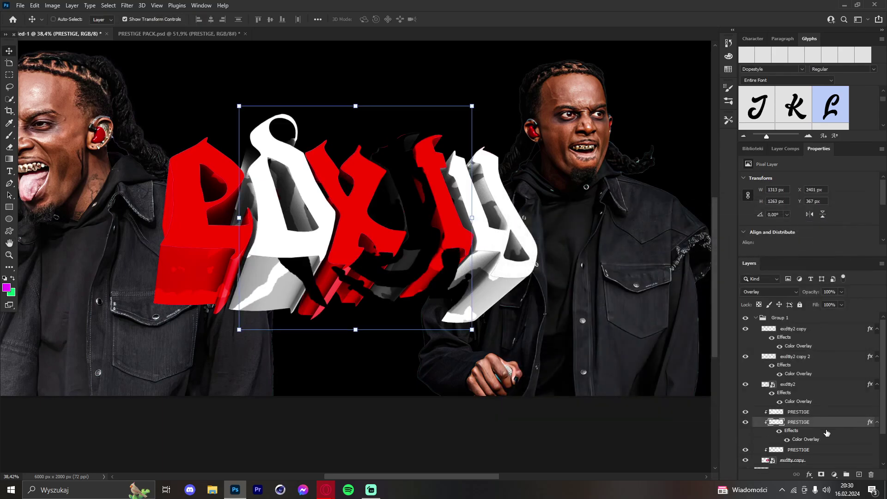
{"action": "right_click", "coordinate": [799, 422]}
{"action": "left_click", "coordinate": [800, 161]}
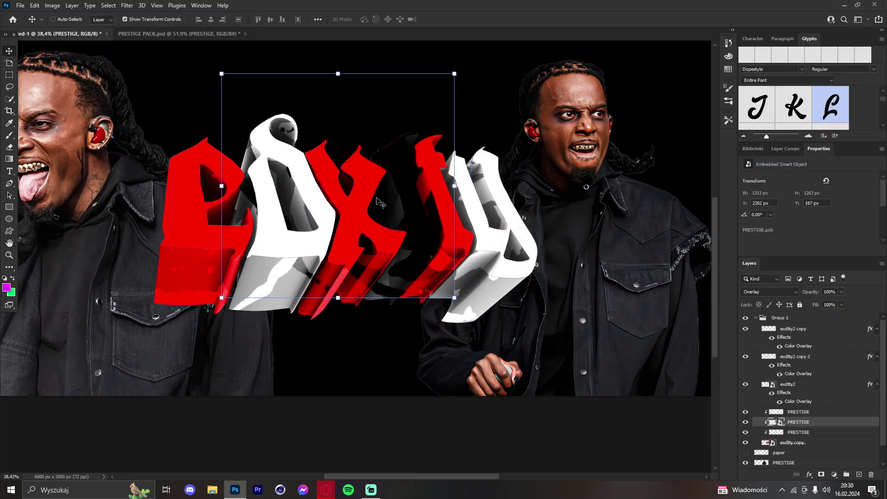
Set the black swirl smart object to Soft Light and move it down onto the middle letters' lower extrusions.
{"action": "left_click", "coordinate": [767, 292]}
{"action": "left_click", "coordinate": [762, 372]}
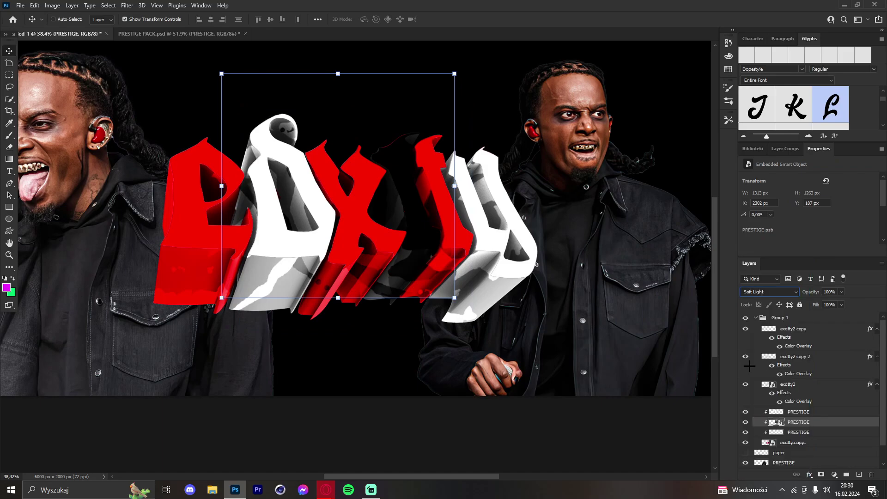
{"action": "left_click_drag", "start_coordinate": [371, 119], "coordinate": [377, 301]}
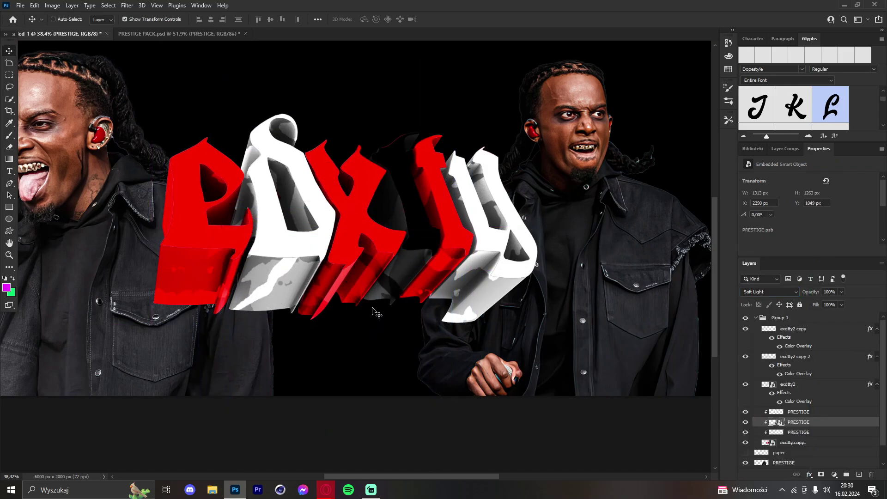
{"action": "left_click", "coordinate": [804, 413]}
{"action": "left_click", "coordinate": [807, 444], "text": "shift"}
{"action": "right_click", "coordinate": [807, 444]}
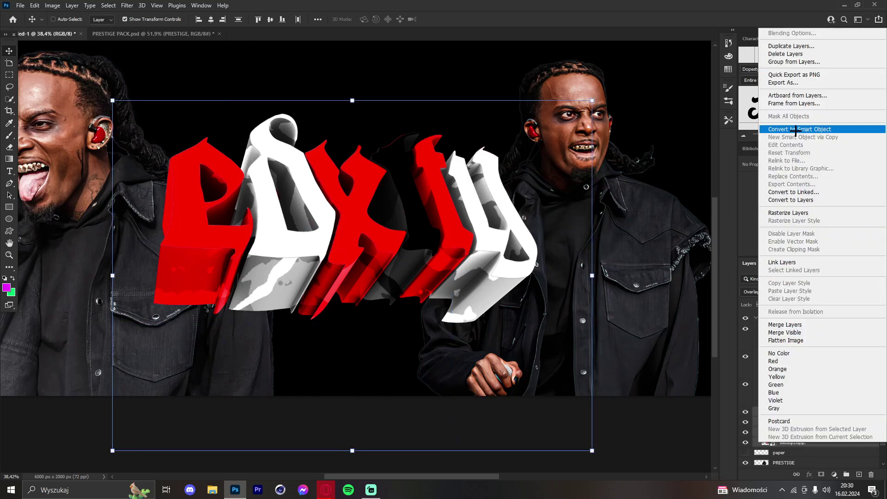
{"action": "left_click", "coordinate": [621, 311]}
{"action": "left_click", "coordinate": [798, 406]}
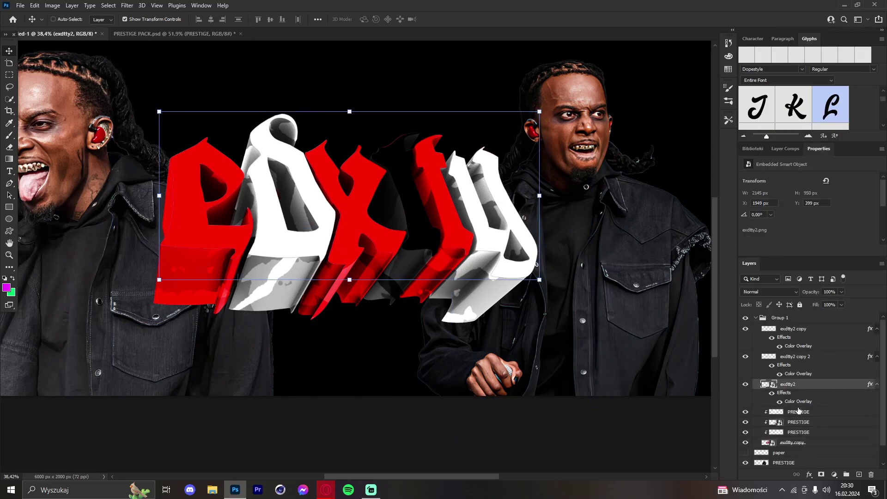
Convert the three clipped swirl layers and the extruded lettering layer beneath them into a single smart object.
{"action": "left_click", "coordinate": [801, 413]}
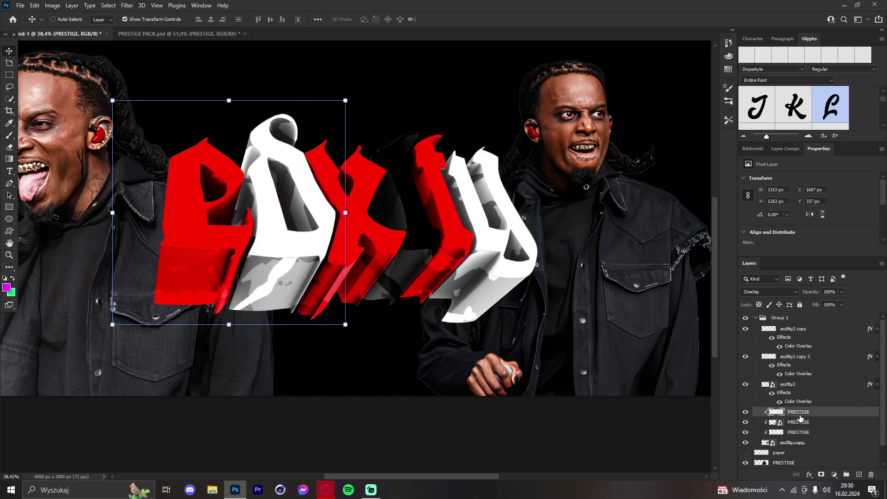
{"action": "left_click", "coordinate": [803, 444], "text": "shift"}
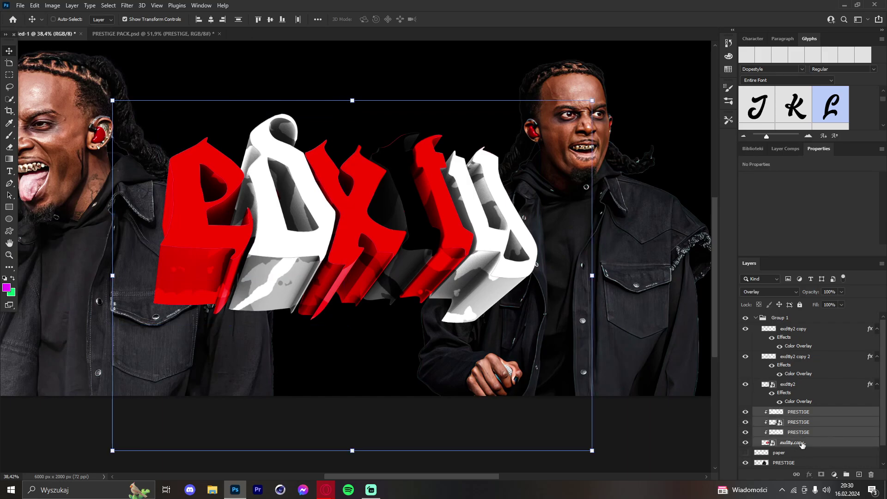
{"action": "right_click", "coordinate": [821, 426]}
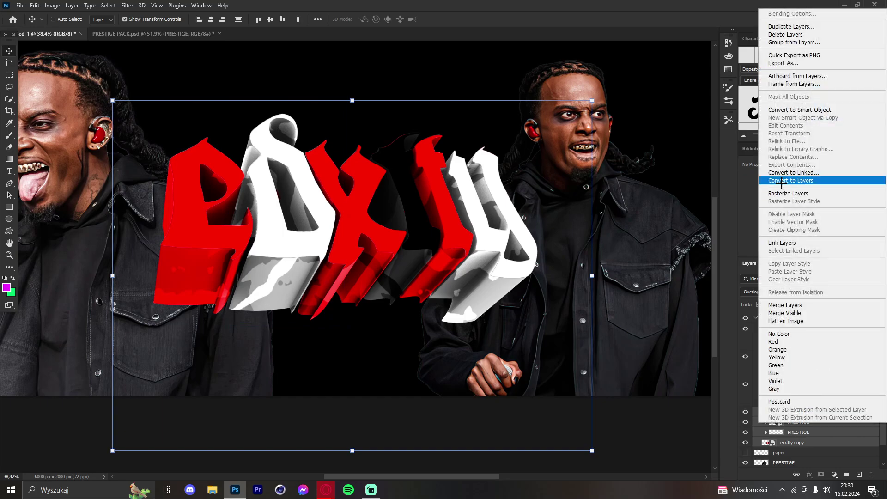
{"action": "left_click", "coordinate": [782, 110]}
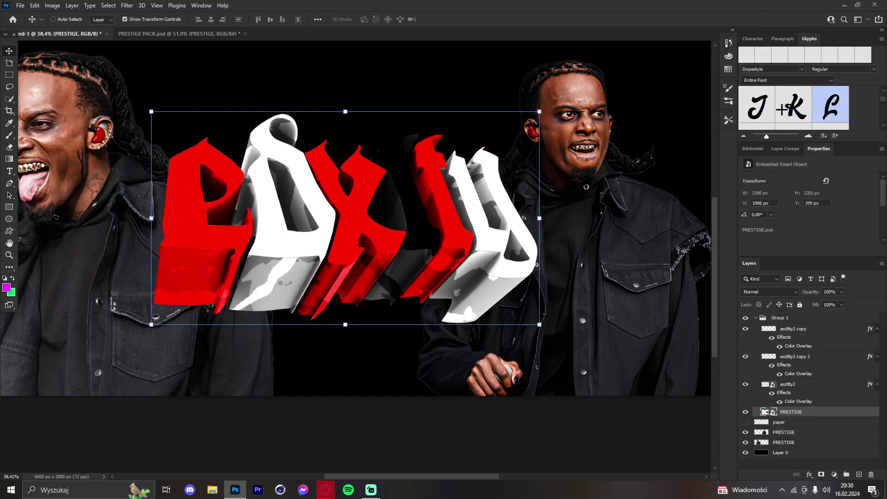
{"action": "key", "text": "ctrl+z"}
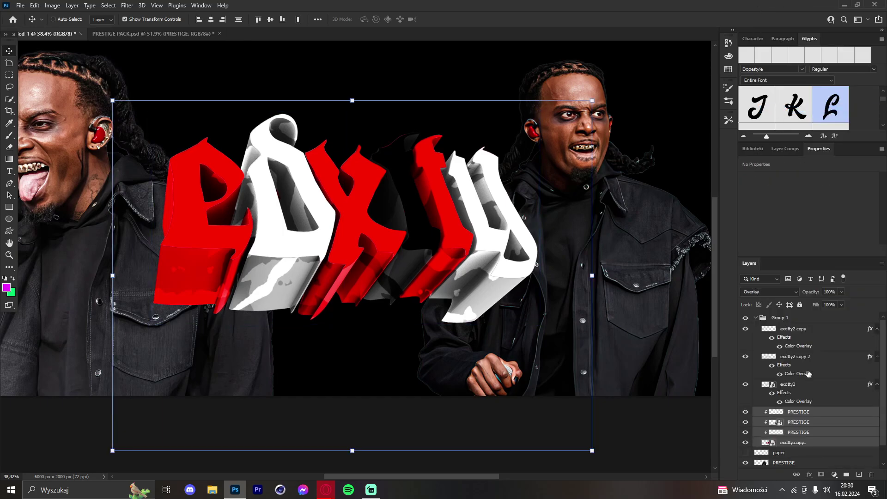
{"action": "right_click", "coordinate": [812, 420]}
{"action": "left_click", "coordinate": [782, 104]}
{"action": "left_click", "coordinate": [463, 194]}
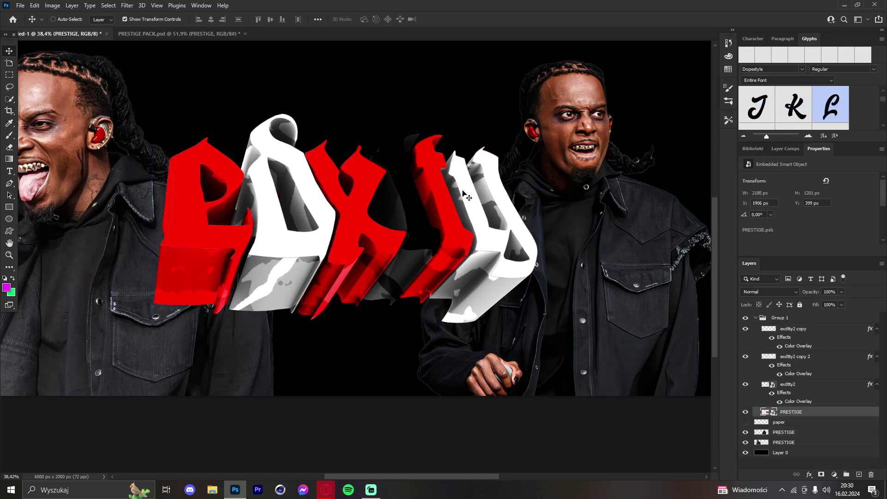
Duplicate the combined lettering smart object and choose the Chrome sketch filter for the copy in the Filter Gallery.
{"action": "left_click", "coordinate": [10, 256]}
{"action": "left_click_drag", "start_coordinate": [353, 204], "coordinate": [370, 214]}
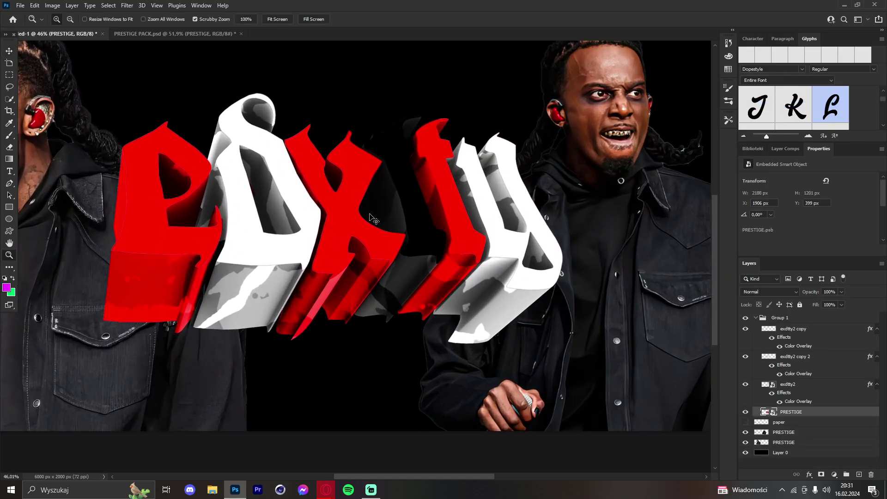
{"action": "key", "text": "ctrl+j"}
{"action": "left_click", "coordinate": [127, 5]}
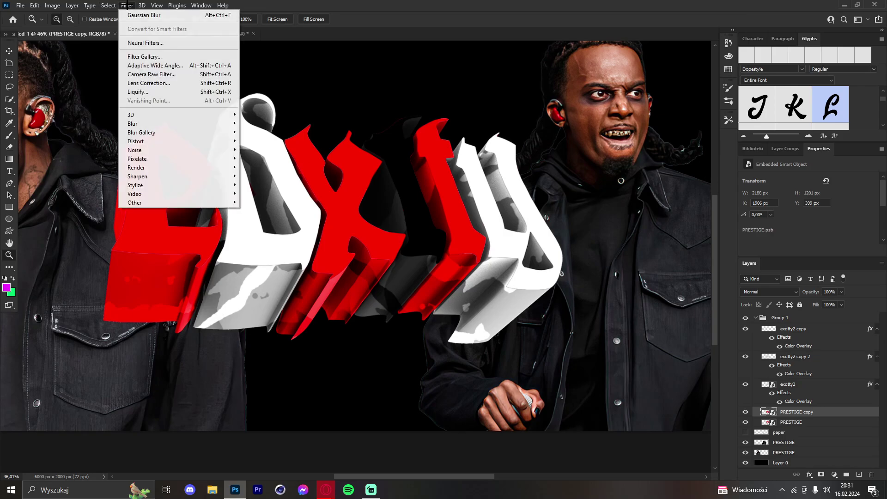
{"action": "left_click", "coordinate": [171, 55]}
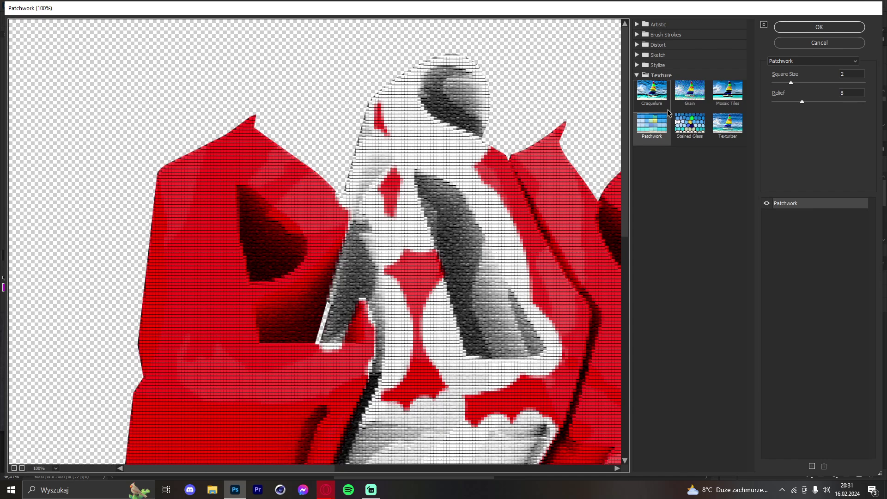
{"action": "left_click", "coordinate": [637, 66]}
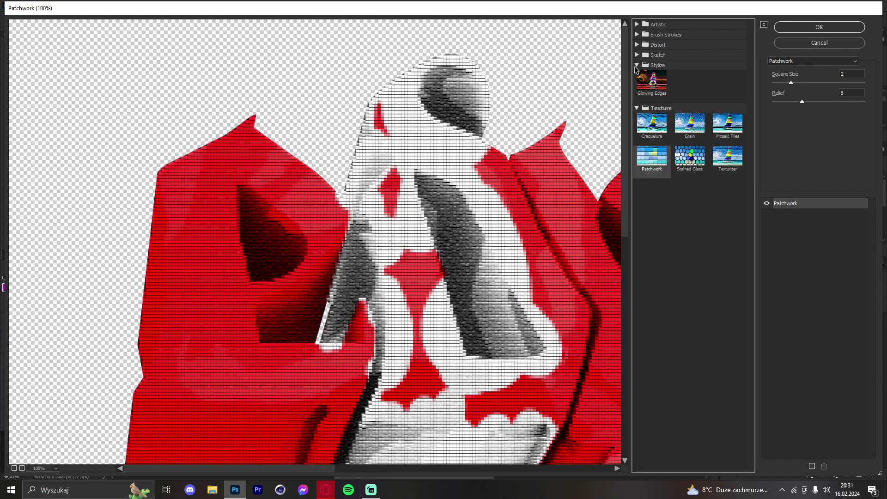
{"action": "left_click", "coordinate": [637, 65]}
{"action": "left_click", "coordinate": [637, 55]}
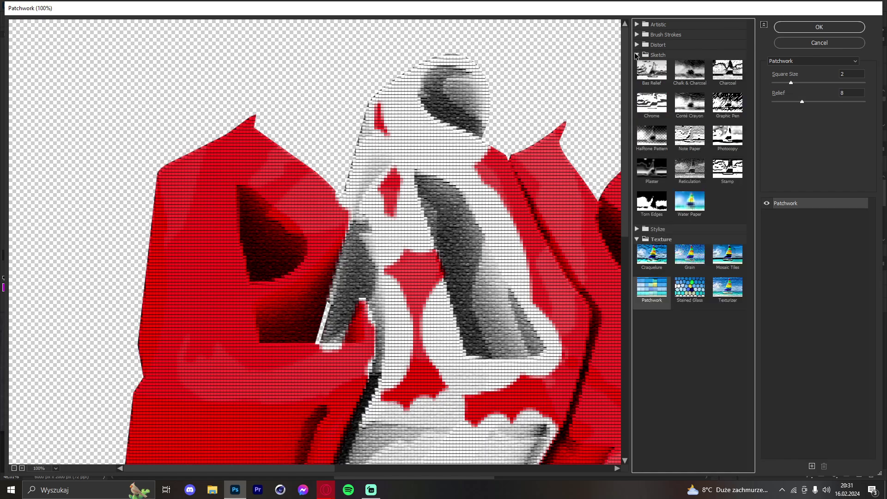
{"action": "left_click", "coordinate": [653, 104]}
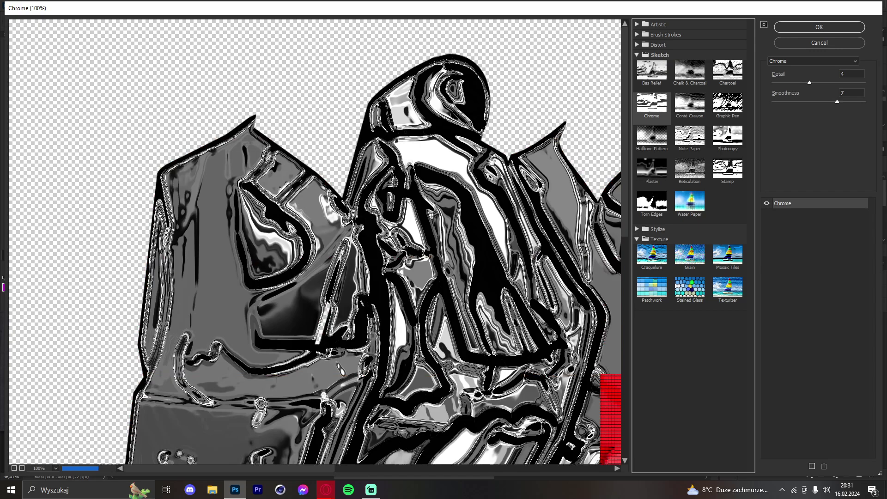
Set the Chrome filter's detail to 2 and apply it to the lettering copy.
{"action": "left_click_drag", "start_coordinate": [436, 189], "coordinate": [260, 88]}
{"action": "left_click_drag", "start_coordinate": [383, 190], "coordinate": [311, 147]}
{"action": "left_click_drag", "start_coordinate": [398, 167], "coordinate": [580, 63]}
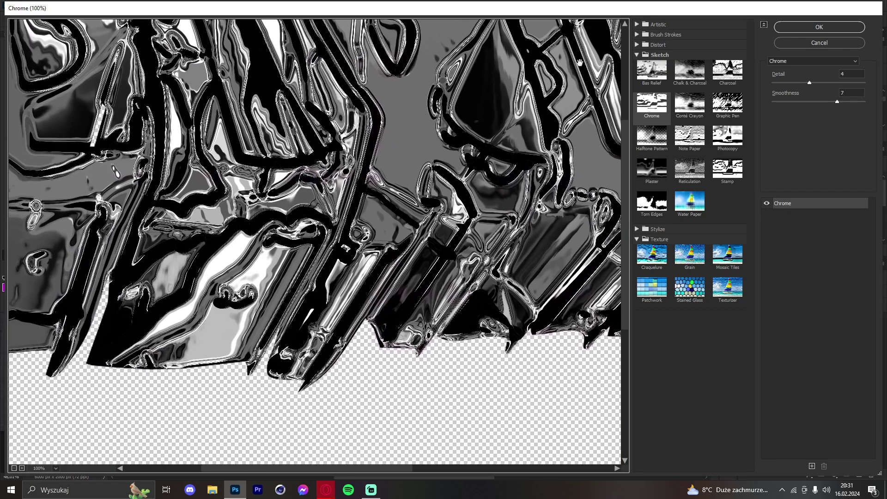
{"action": "left_click", "coordinate": [788, 83]}
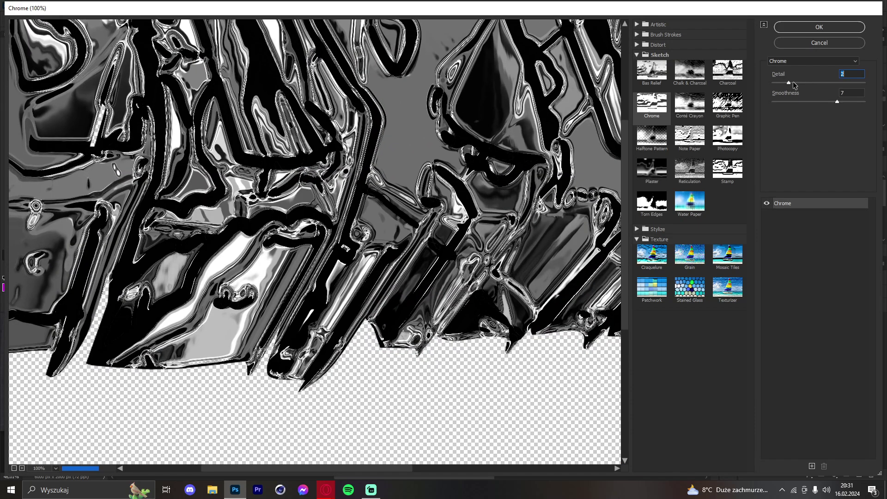
{"action": "left_click", "coordinate": [820, 28]}
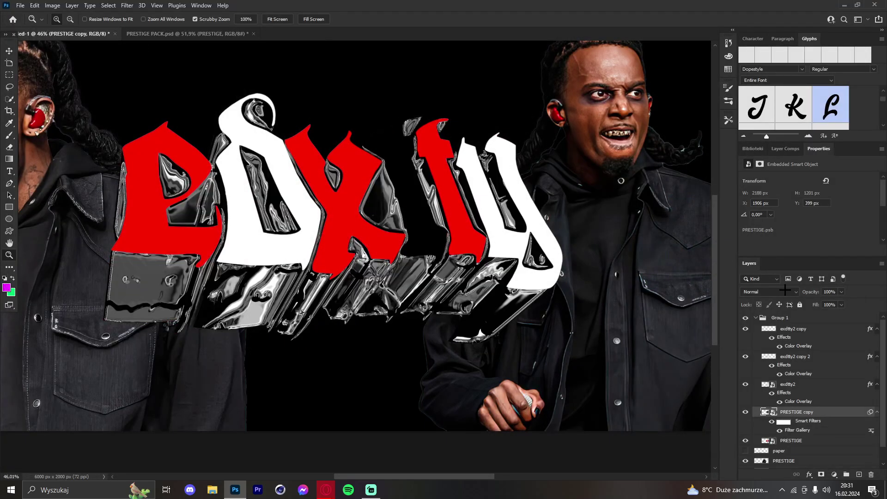
Set the chrome copy's blend mode to Subtract and its opacity to 63%.
{"action": "scroll", "coordinate": [215, 266], "scroll_direction": "up", "scroll_amount": 4}
{"action": "scroll", "coordinate": [278, 227], "scroll_direction": "down", "scroll_amount": 10}
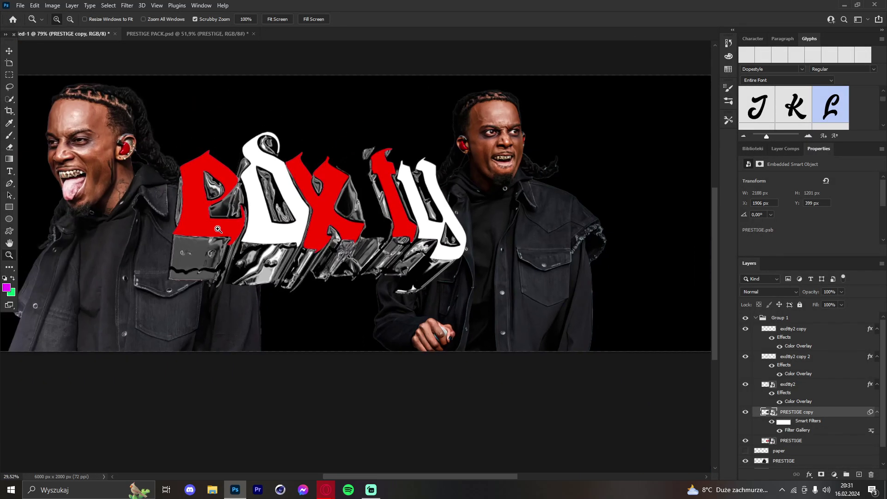
{"action": "scroll", "coordinate": [325, 211], "scroll_direction": "up", "scroll_amount": 7}
{"action": "left_click", "coordinate": [771, 292]}
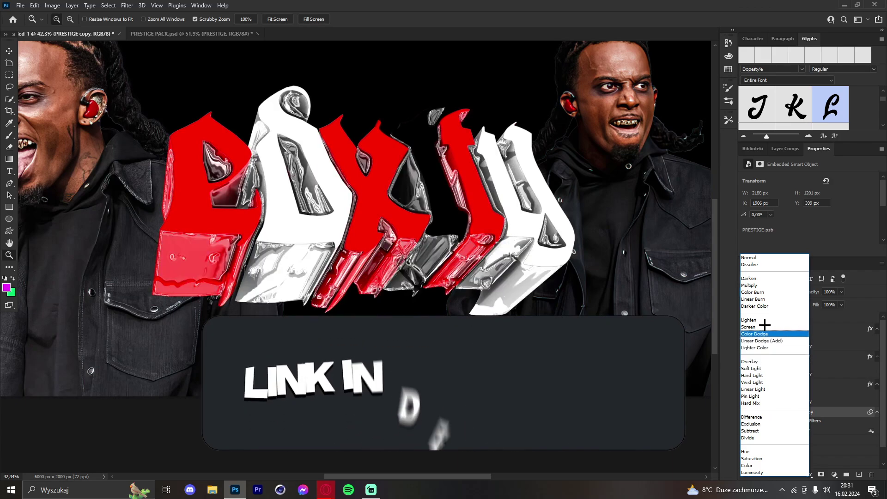
{"action": "left_click", "coordinate": [756, 431]}
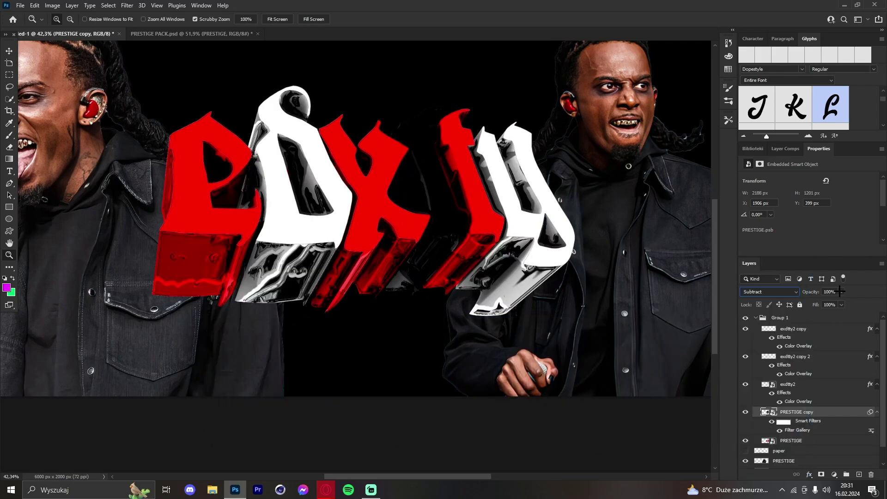
{"action": "left_click_drag", "start_coordinate": [833, 303], "coordinate": [827, 303]}
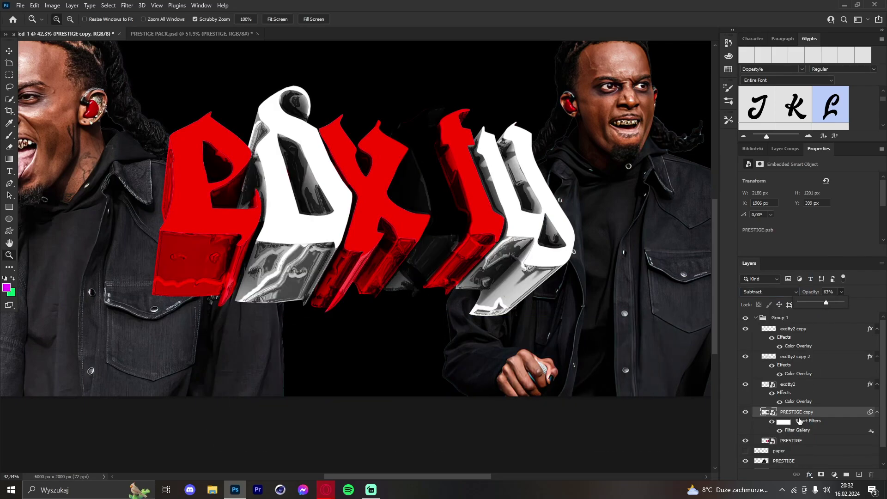
Convert the chrome copy and the original lettering layer below it into one smart object.
{"action": "left_click", "coordinate": [802, 442], "text": "shift"}
{"action": "right_click", "coordinate": [802, 441]}
{"action": "left_click", "coordinate": [788, 125]}
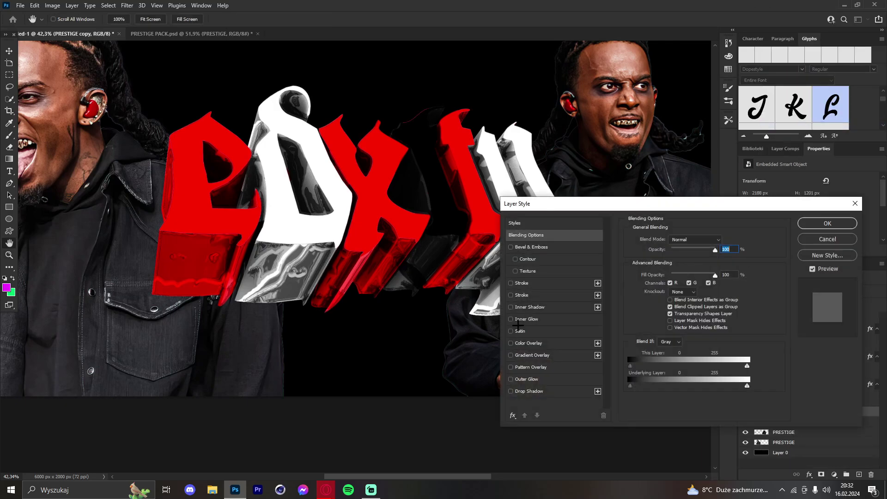
Add an Inner Glow with 34% choke and 51 px size and a Drop Shadow with 67 px distance and 109 px size.
{"action": "left_click", "coordinate": [511, 319]}
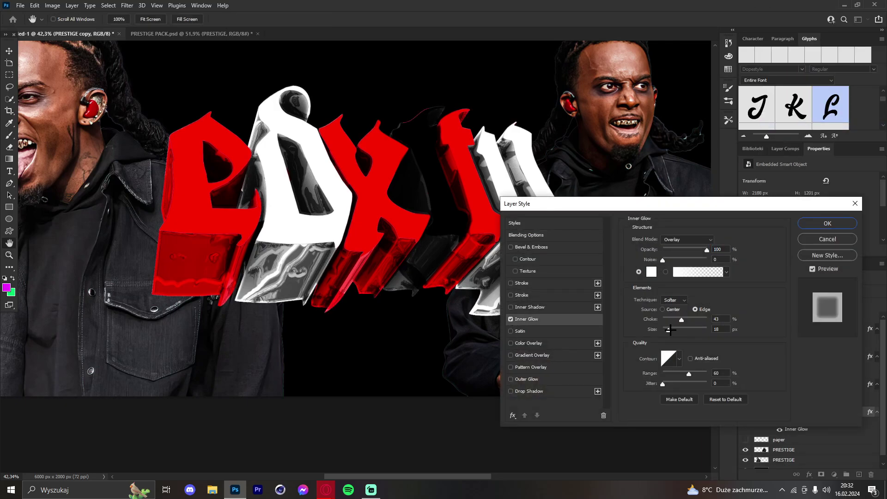
{"action": "mouse_move", "coordinate": [670, 330]}
{"action": "left_mouse_down"}
{"action": "mouse_move", "coordinate": [689, 319]}
{"action": "mouse_move", "coordinate": [675, 329]}
{"action": "left_mouse_up"}
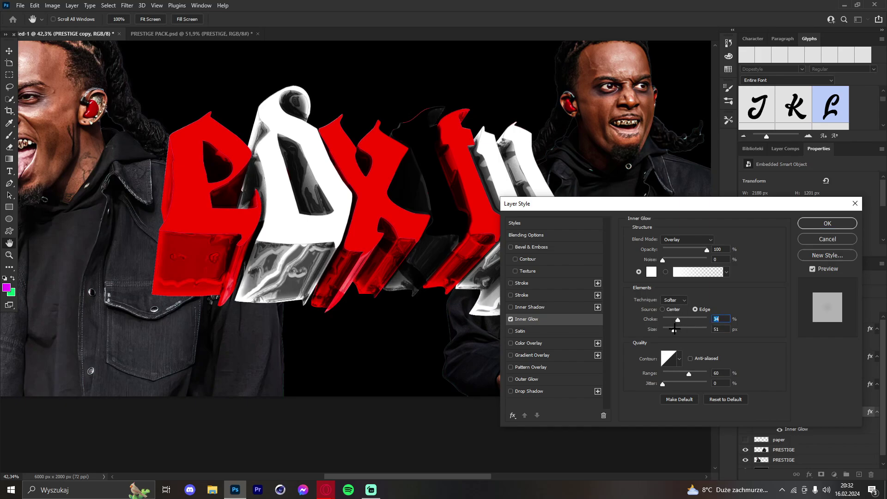
{"action": "left_click", "coordinate": [515, 391]}
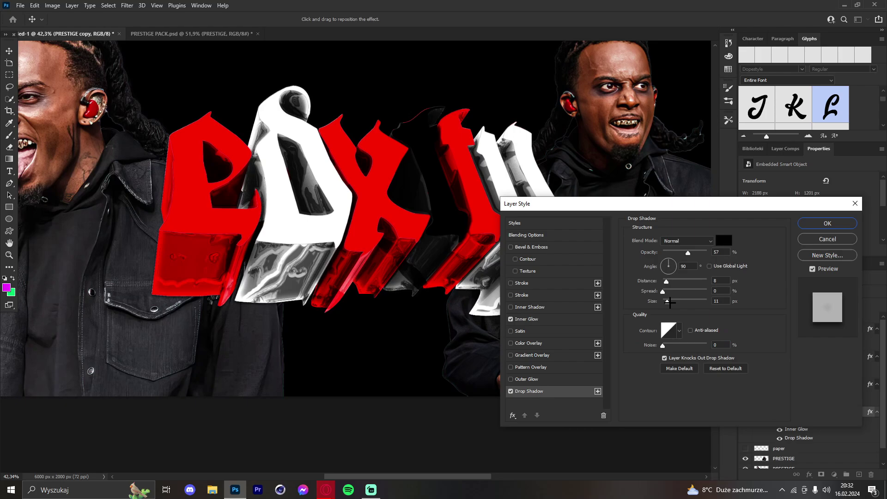
{"action": "left_click_drag", "start_coordinate": [690, 281], "coordinate": [692, 283]}
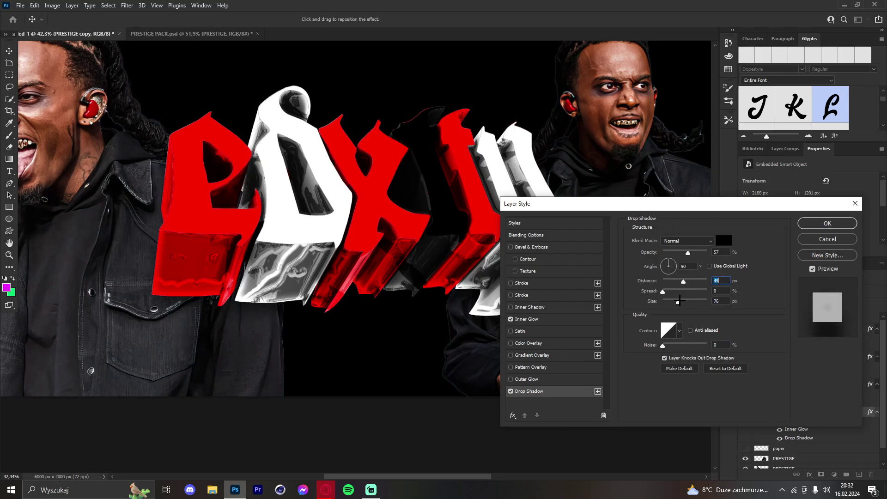
{"action": "left_click", "coordinate": [513, 391]}
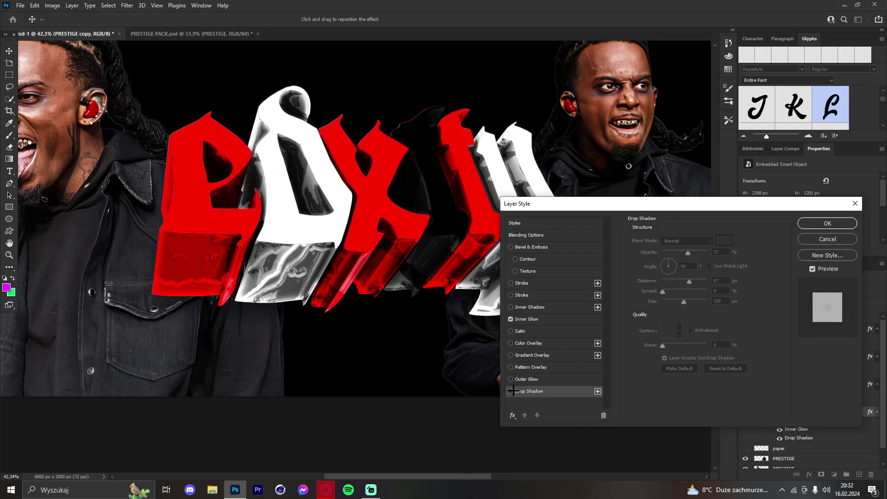
{"action": "left_click", "coordinate": [513, 391]}
{"action": "key", "text": "z"}
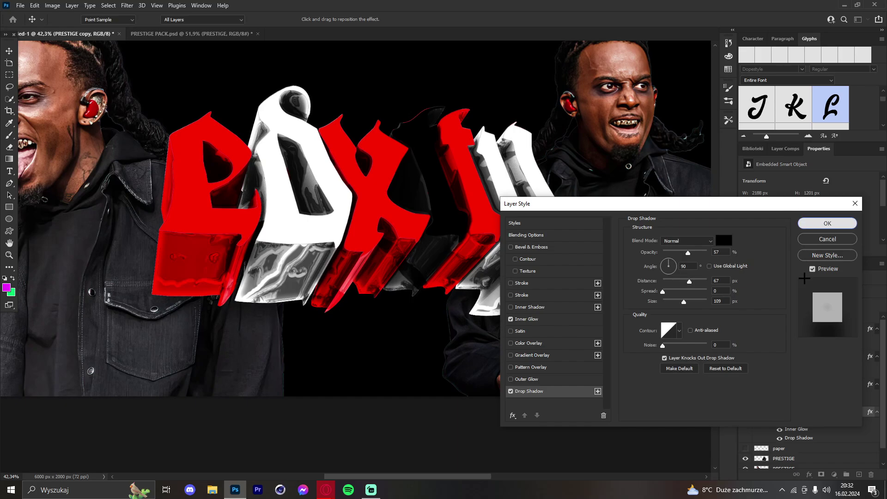
{"action": "left_click", "coordinate": [827, 223]}
Add a new empty layer above the chrome lettering smart object and clip it to that object.
{"action": "left_click_drag", "start_coordinate": [392, 201], "coordinate": [434, 206]}
{"action": "left_click", "coordinate": [860, 475]}
{"action": "right_click", "coordinate": [823, 418]}
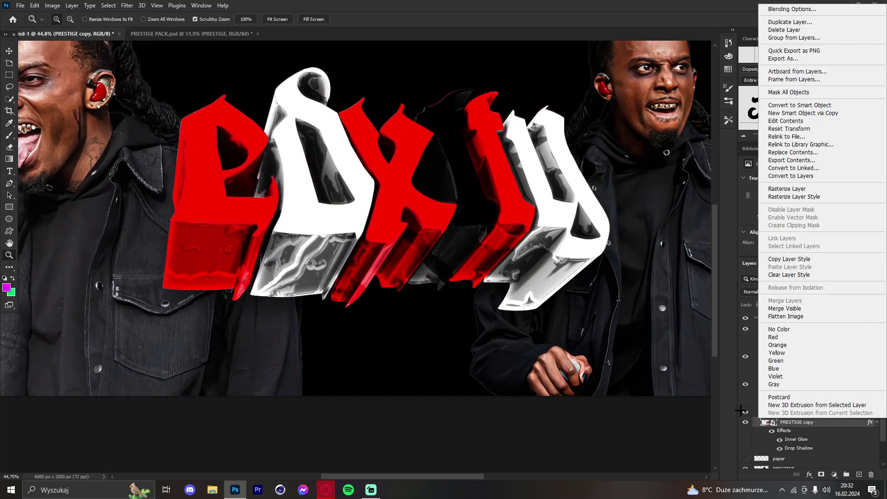
{"action": "key", "text": "Escape"}
{"action": "left_click", "coordinate": [791, 411]}
{"action": "right_click", "coordinate": [791, 412]}
{"action": "left_click", "coordinate": [794, 225]}
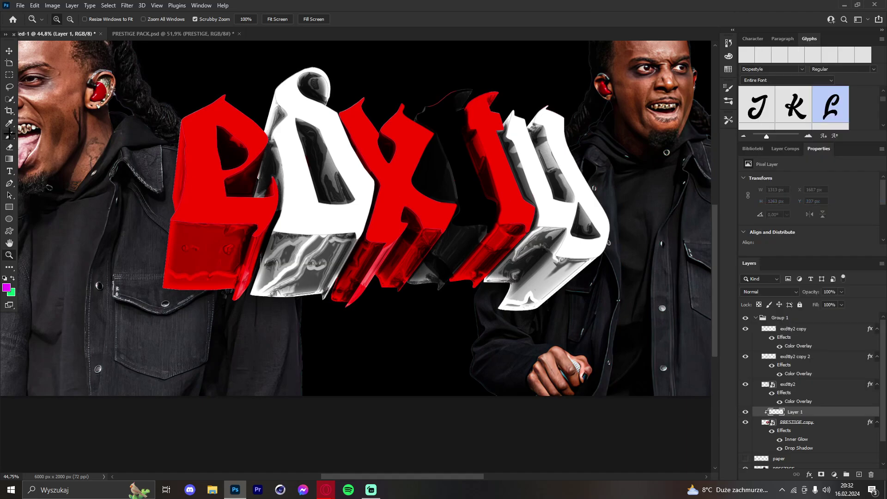
Paint black shading with a soft 412 px brush on the extrusions just under the letter faces and set the layer's opacity to 60%.
{"action": "key", "text": "b"}
{"action": "left_click", "coordinate": [353, 331], "text": "alt"}
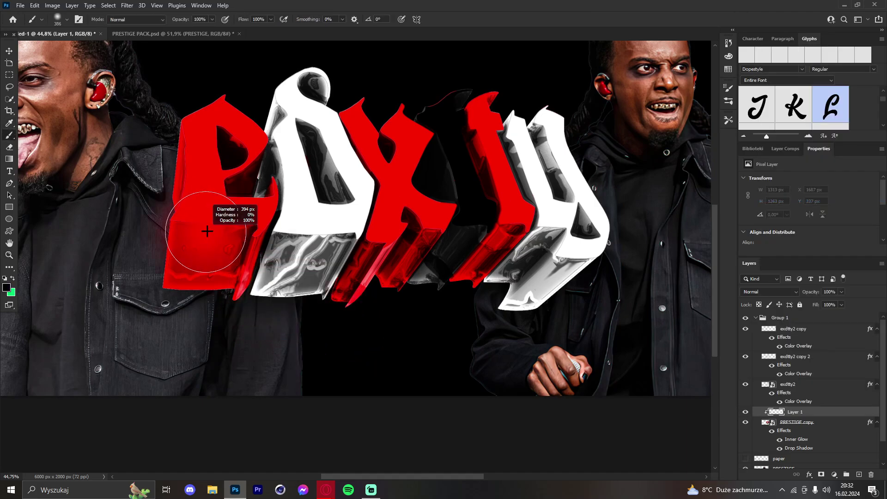
{"action": "mouse_move", "coordinate": [207, 231]}
{"action": "left_mouse_down"}
{"action": "mouse_move", "coordinate": [480, 214]}
{"action": "mouse_move", "coordinate": [541, 221]}
{"action": "mouse_move", "coordinate": [514, 178]}
{"action": "mouse_move", "coordinate": [229, 213]}
{"action": "mouse_move", "coordinate": [234, 188]}
{"action": "mouse_move", "coordinate": [433, 186]}
{"action": "mouse_move", "coordinate": [549, 211]}
{"action": "left_mouse_up"}
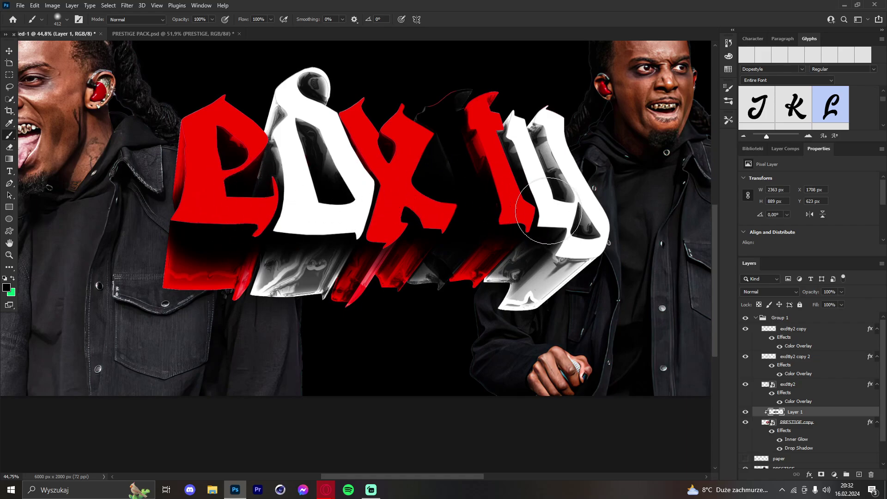
{"action": "left_click_drag", "start_coordinate": [832, 303], "coordinate": [826, 303]}
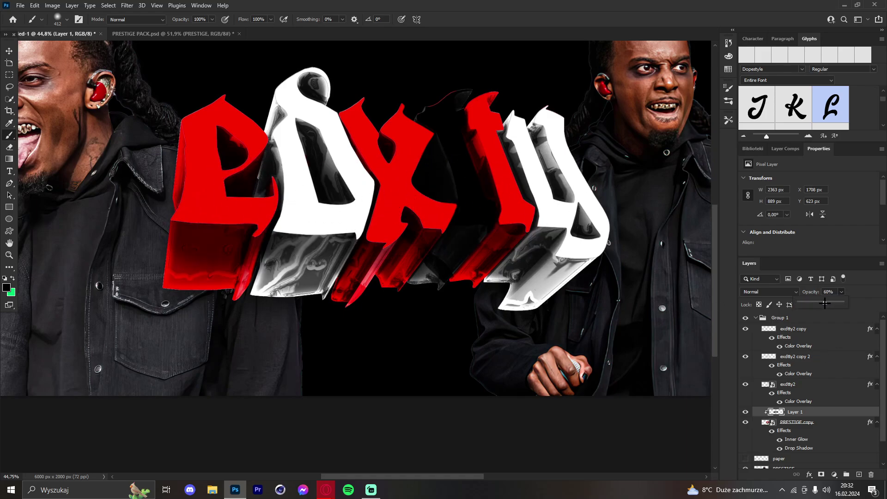
Compare the lettering with and without the shading layer and examine the extrusions up close and in the whole header.
{"action": "left_click", "coordinate": [746, 412]}
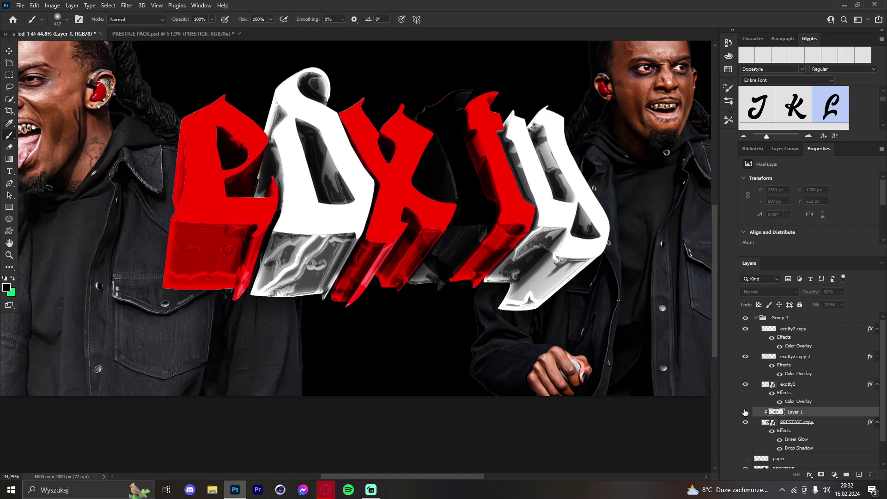
{"action": "left_click", "coordinate": [746, 412]}
{"action": "left_click", "coordinate": [9, 256]}
{"action": "left_click_drag", "start_coordinate": [356, 163], "coordinate": [409, 166]}
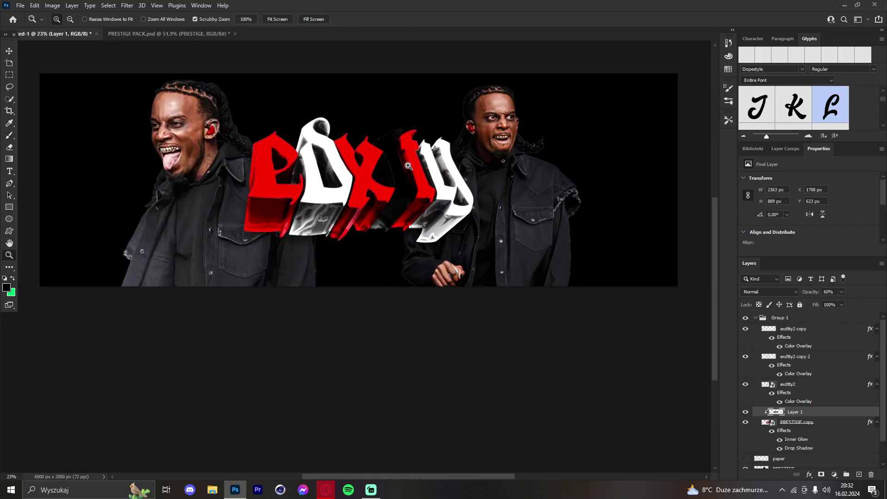
{"action": "left_click_drag", "start_coordinate": [364, 145], "coordinate": [384, 146]}
{"action": "left_click_drag", "start_coordinate": [331, 166], "coordinate": [356, 157]}
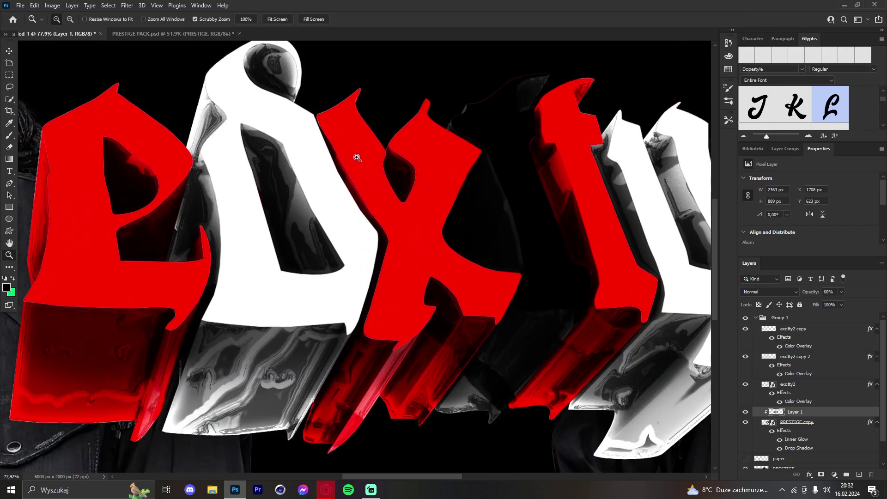
{"action": "left_click_drag", "start_coordinate": [357, 198], "coordinate": [411, 194]}
{"action": "left_click_drag", "start_coordinate": [427, 225], "coordinate": [449, 220]}
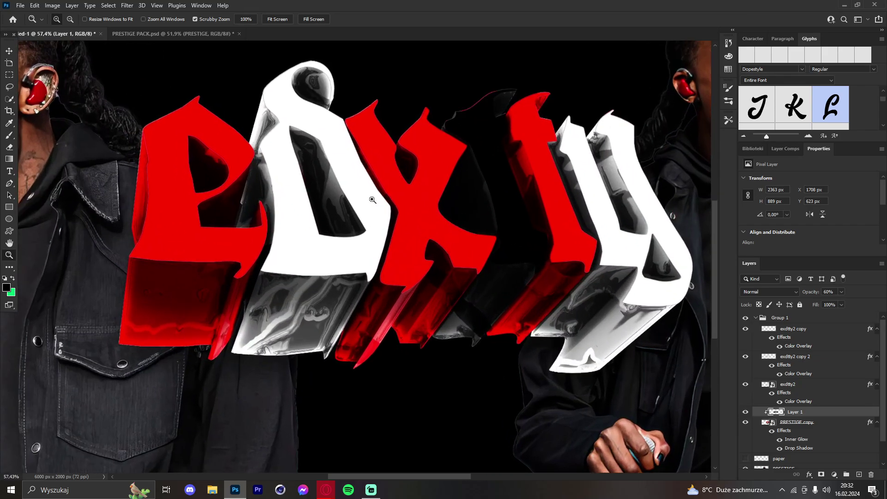
Check which letters the exdtty2 layer holds, copy the white swirl shape from PRESTIGE PACK.psd and return to the header document.
{"action": "left_click_drag", "start_coordinate": [333, 188], "coordinate": [344, 173]}
{"action": "left_click", "coordinate": [10, 51]}
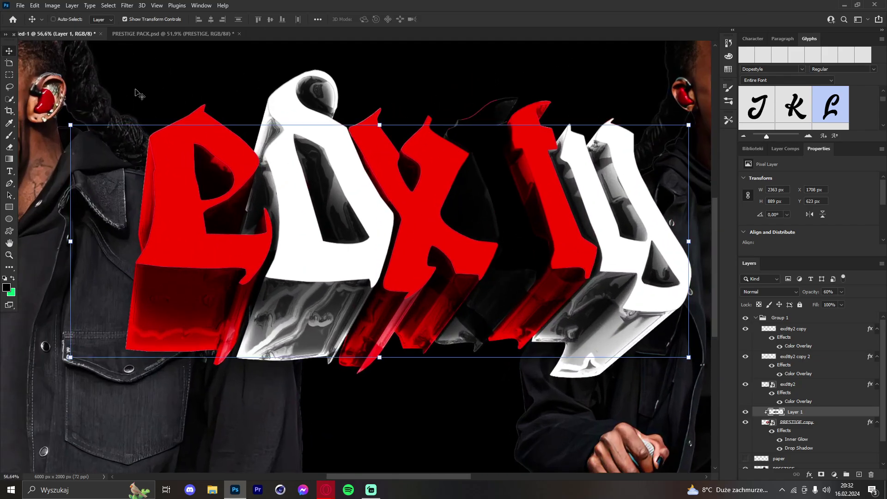
{"action": "left_click", "coordinate": [786, 385]}
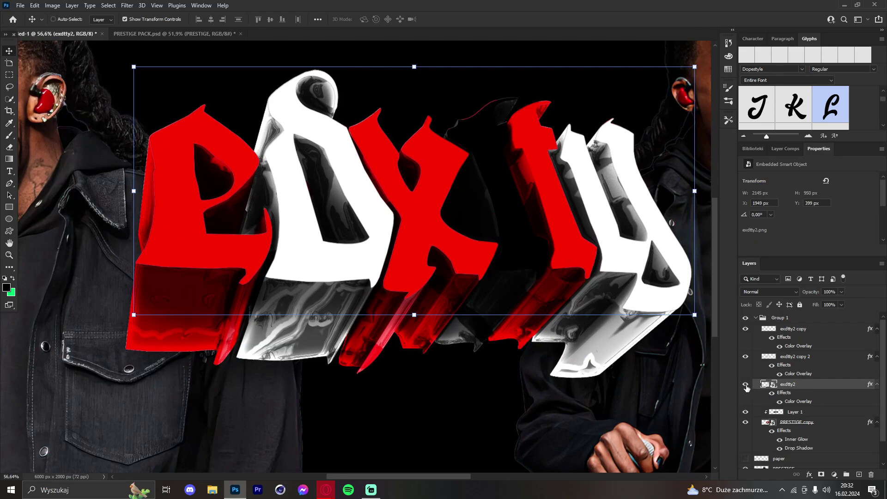
{"action": "left_click", "coordinate": [746, 386]}
{"action": "left_click", "coordinate": [746, 385]}
{"action": "left_click", "coordinate": [167, 34]}
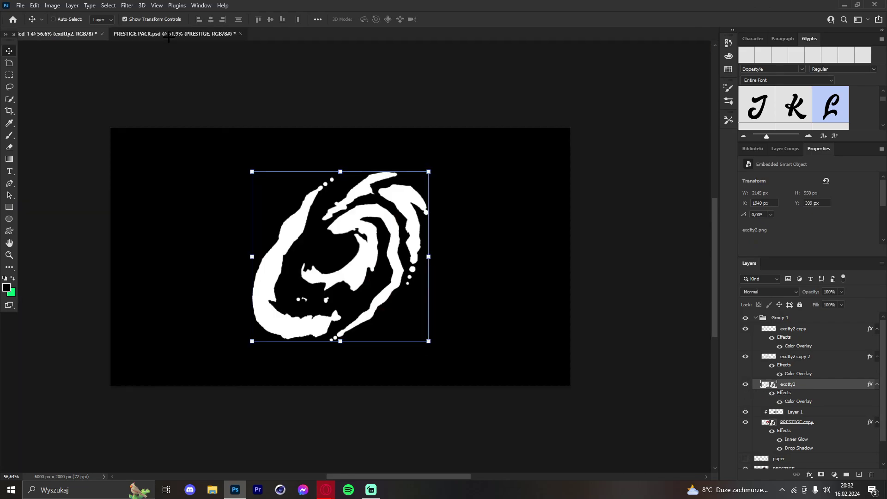
{"action": "left_click", "coordinate": [77, 34]}
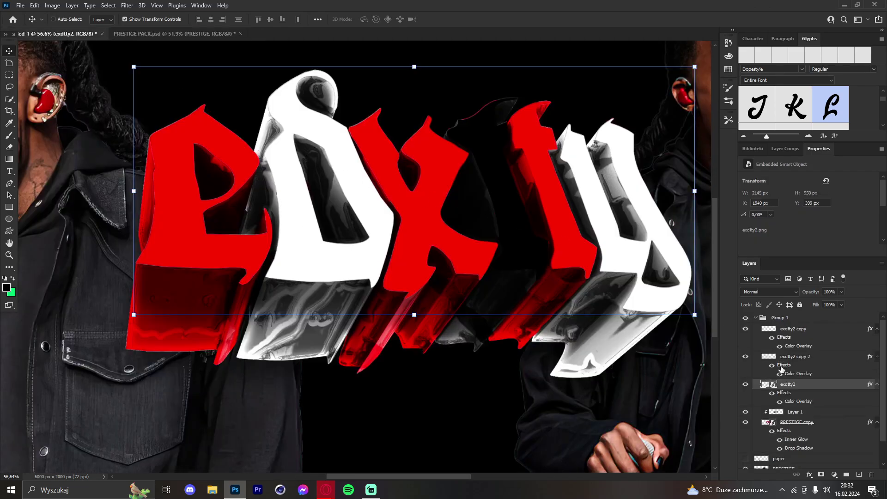
Convert the red letter layer exdtty2 copy to a smart object, paste the swirl shape above it and clip it to the red letters.
{"action": "left_click", "coordinate": [744, 330]}
{"action": "left_click", "coordinate": [743, 330]}
{"action": "right_click", "coordinate": [812, 332]}
{"action": "left_click", "coordinate": [709, 216]}
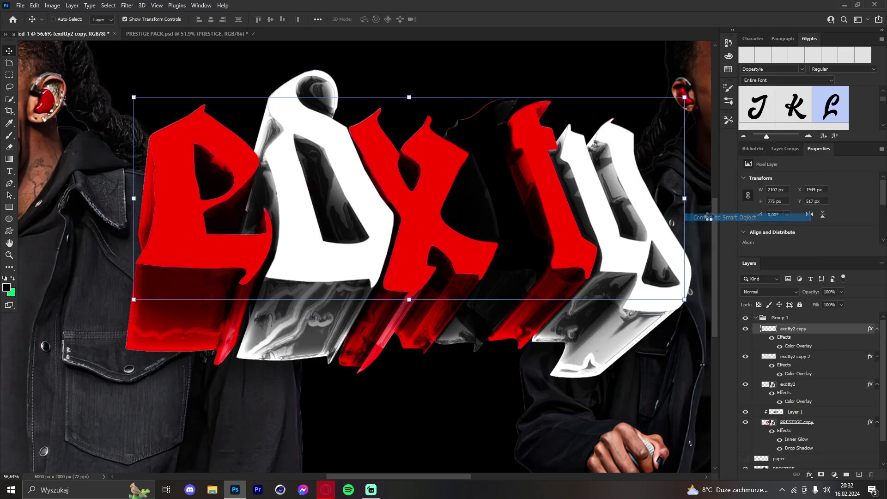
{"action": "key", "text": "ctrl+v"}
{"action": "right_click", "coordinate": [795, 332]}
{"action": "left_click", "coordinate": [691, 266]}
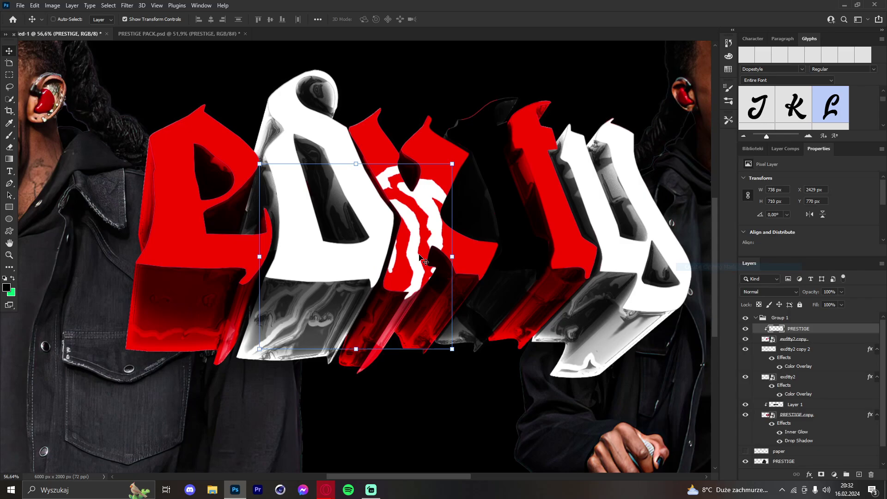
Enlarge the clipped swirl to 136.84% over the first red letter and place a copy of it across the other red letters.
{"action": "left_click_drag", "start_coordinate": [452, 256], "coordinate": [305, 246]}
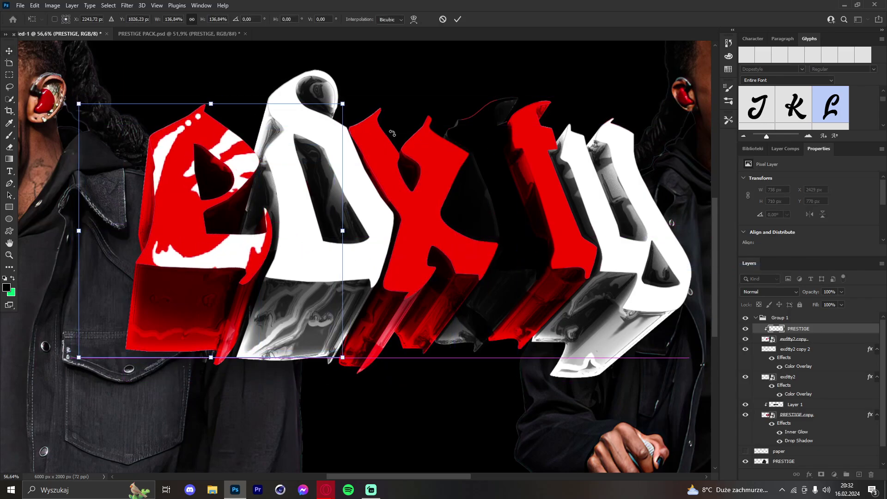
{"action": "left_click", "coordinate": [459, 20]}
{"action": "key", "text": "ctrl+c"}
{"action": "key", "text": "ctrl+v"}
{"action": "left_click_drag", "start_coordinate": [819, 330], "coordinate": [814, 344]}
{"action": "left_click_drag", "start_coordinate": [395, 260], "coordinate": [421, 172]}
{"action": "left_click_drag", "start_coordinate": [421, 172], "coordinate": [505, 162]}
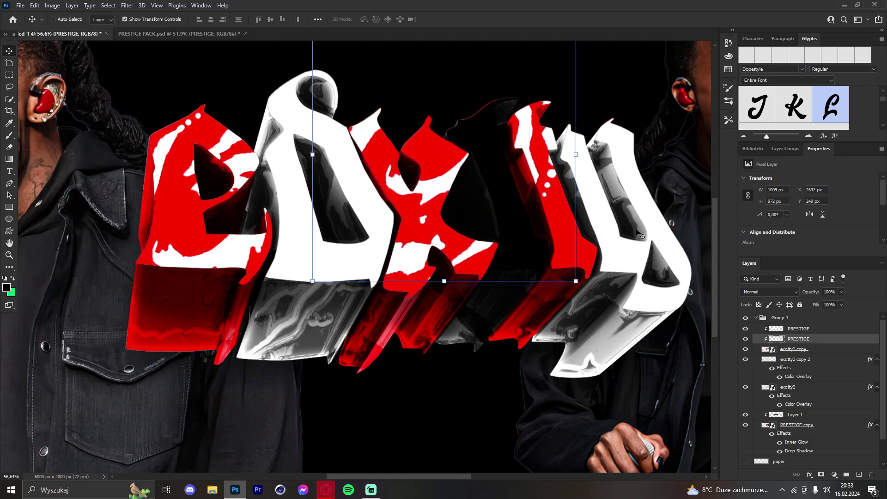
Convert the white letter layer exdtty2 copy 2 to a smart object, paste a swirl clipped to it and position it over the first white letter.
{"action": "left_click", "coordinate": [804, 360]}
{"action": "right_click", "coordinate": [804, 360]}
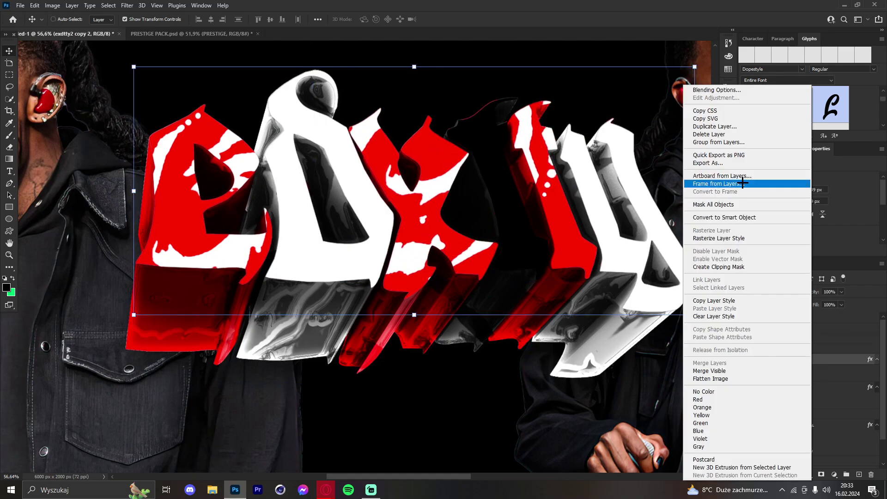
{"action": "left_click", "coordinate": [718, 217]}
{"action": "key", "text": "ctrl+v"}
{"action": "right_click", "coordinate": [809, 361]}
{"action": "left_click", "coordinate": [733, 267]}
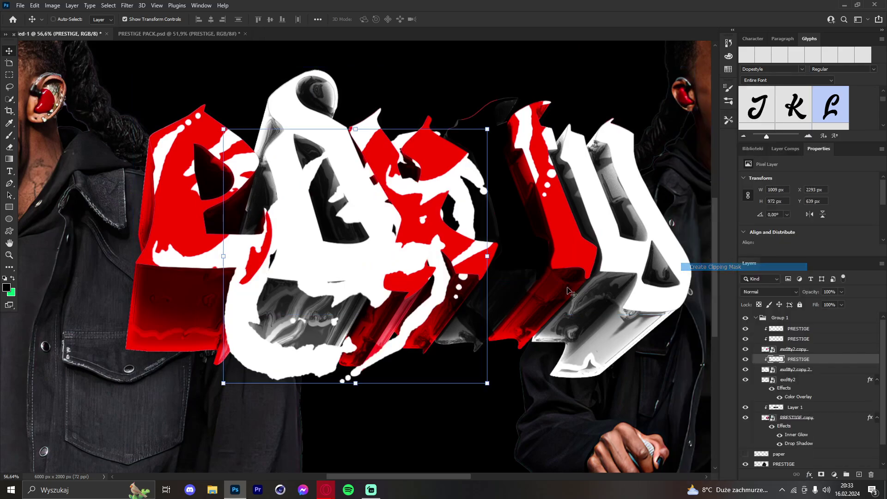
{"action": "left_click_drag", "start_coordinate": [410, 253], "coordinate": [401, 186]}
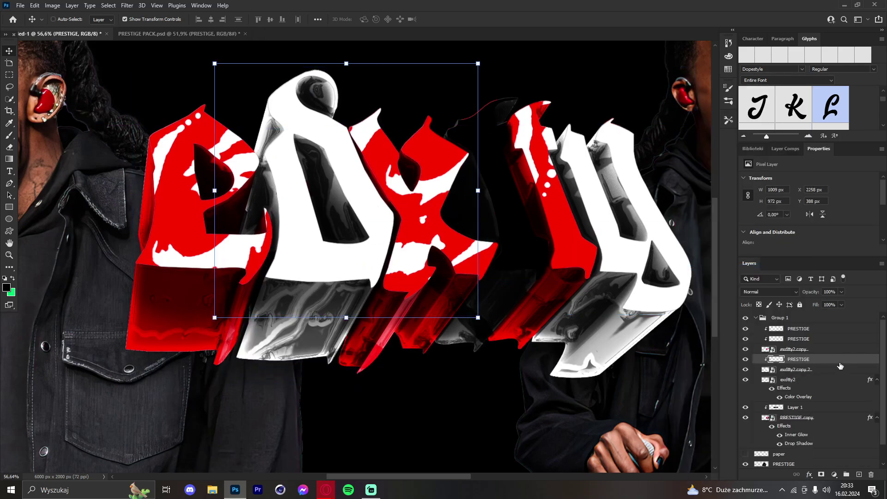
Add a red (ff0000) Color Overlay to the swirl clipped to the white letters.
{"action": "left_click", "coordinate": [560, 345]}
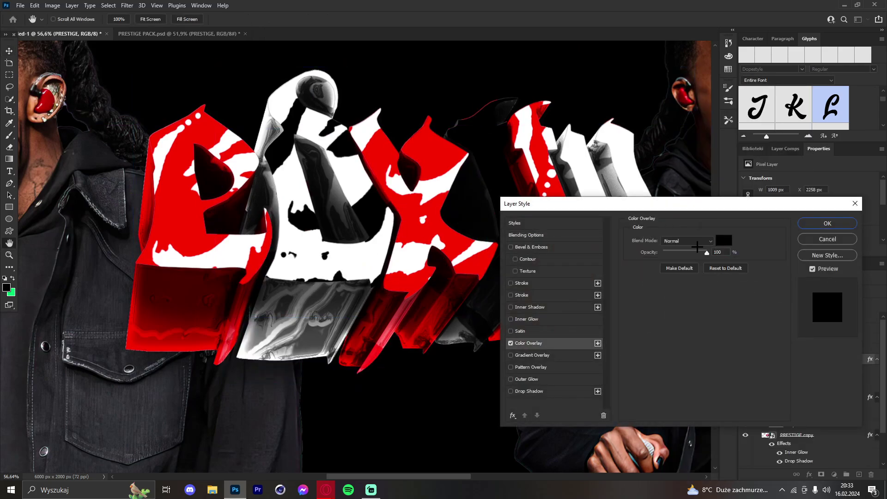
{"action": "left_click", "coordinate": [722, 243]}
{"action": "type", "text": "ff0000"}
{"action": "key", "text": "Return"}
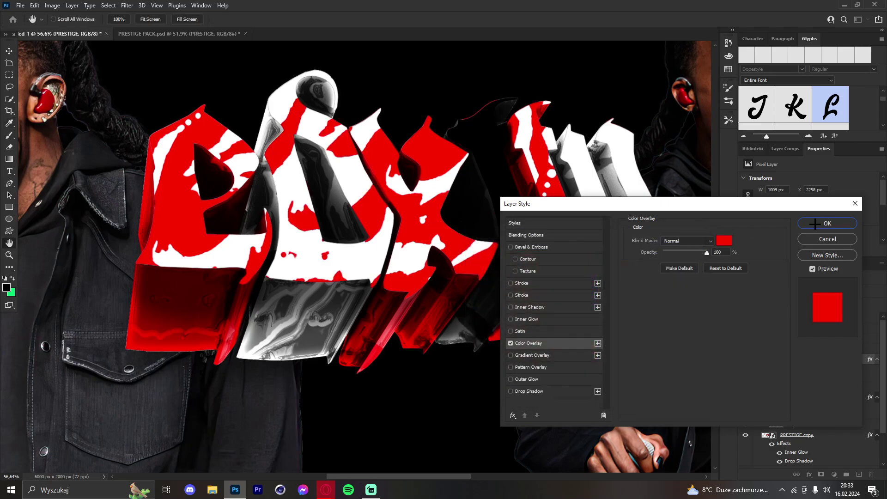
{"action": "left_click", "coordinate": [828, 223]}
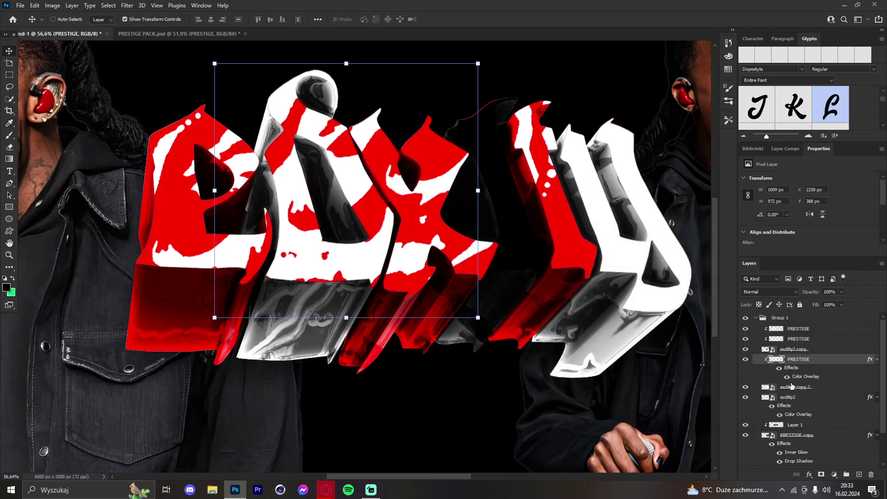
Identify the black letter's layer by toggling its visibility and convert it to a smart object.
{"action": "left_click", "coordinate": [757, 390]}
{"action": "left_click", "coordinate": [747, 397]}
{"action": "left_click", "coordinate": [747, 398]}
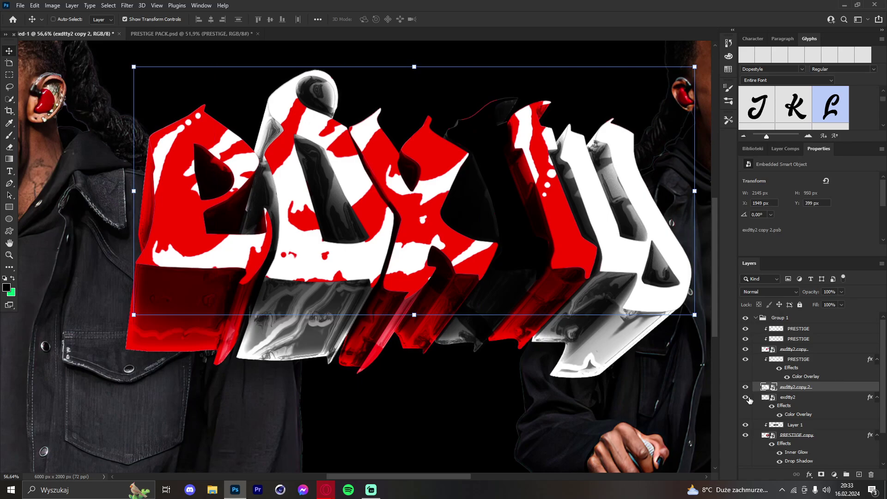
{"action": "left_click", "coordinate": [747, 397]}
{"action": "left_click", "coordinate": [747, 398]}
{"action": "right_click", "coordinate": [807, 400]}
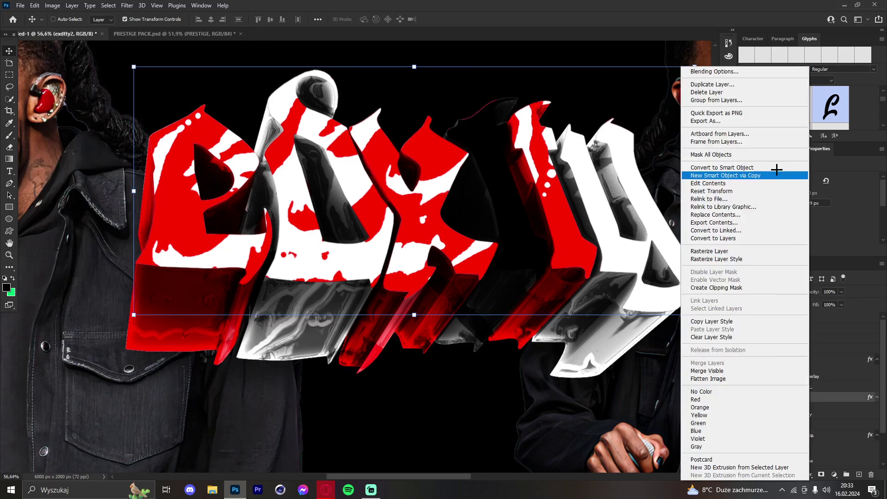
{"action": "left_click", "coordinate": [741, 167]}
Paste the red swirl above the black letter's layer, clip it to that layer and position it across the black letter.
{"action": "key", "text": "ctrl+v"}
{"action": "right_click", "coordinate": [805, 398]}
{"action": "left_click", "coordinate": [728, 267]}
{"action": "left_click_drag", "start_coordinate": [382, 295], "coordinate": [550, 157]}
{"action": "left_click_drag", "start_coordinate": [549, 157], "coordinate": [592, 240]}
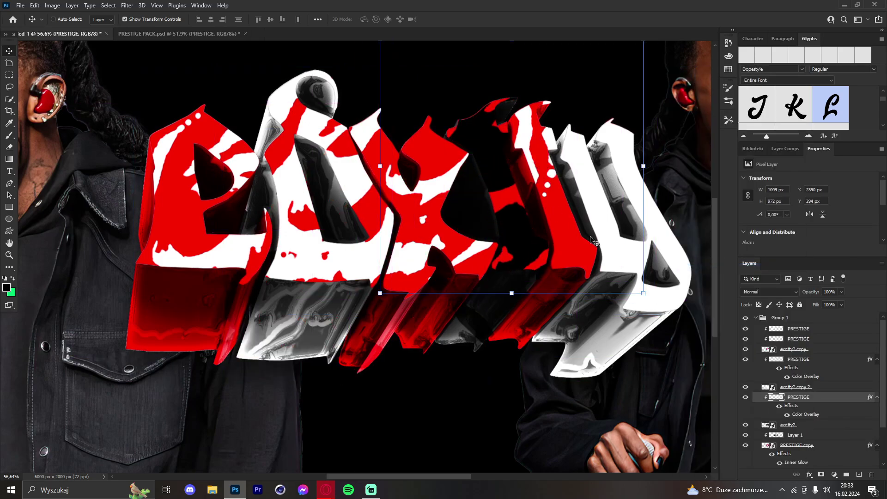
Change the Color Overlay of the black letter's swirl to gray (7b7b7b) and nudge the swirl into place.
{"action": "double_click", "coordinate": [832, 397]}
{"action": "left_click", "coordinate": [531, 343]}
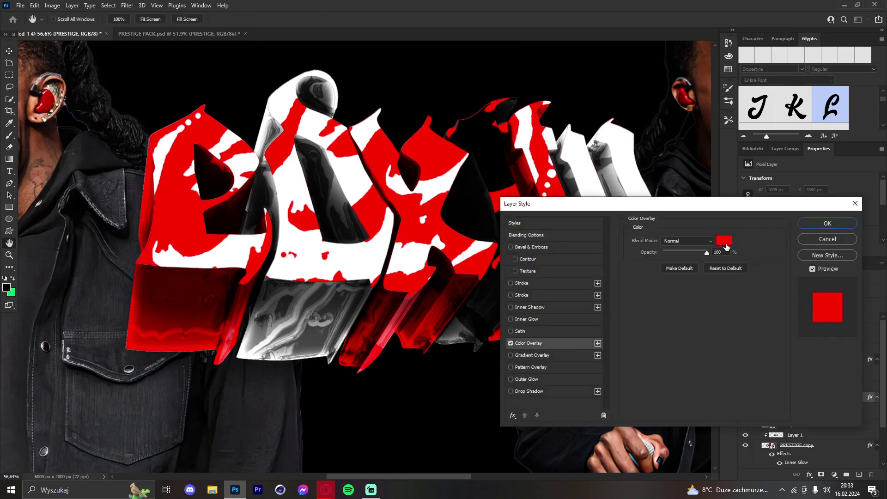
{"action": "left_click", "coordinate": [724, 240]}
{"action": "left_click", "coordinate": [481, 318]}
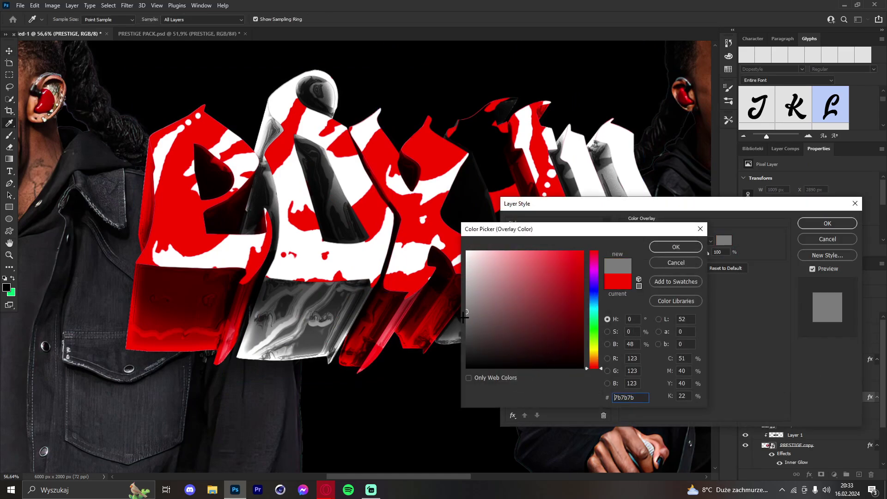
{"action": "left_click", "coordinate": [676, 247]}
{"action": "left_click", "coordinate": [823, 224]}
{"action": "left_click_drag", "start_coordinate": [507, 223], "coordinate": [502, 231]}
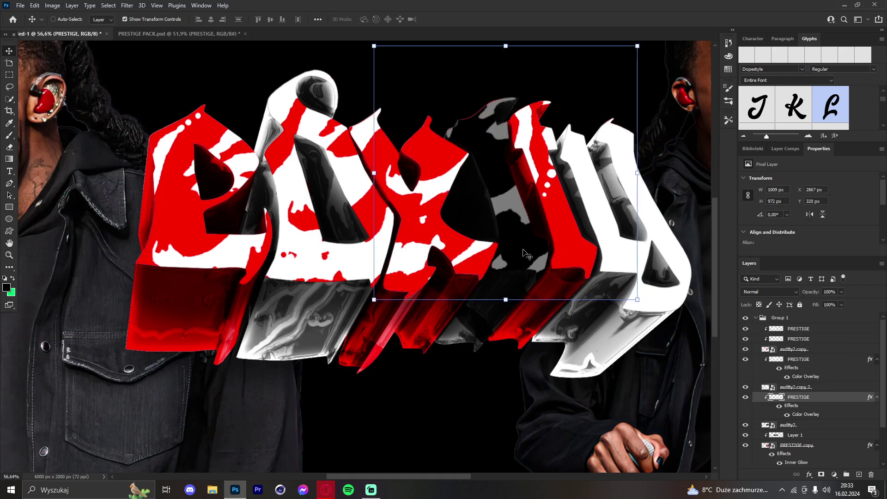
Combine all letter face layers and their clipped swirls, from exdtty2 up to the topmost PRESTIGE layer, into one smart object.
{"action": "left_click", "coordinate": [807, 330]}
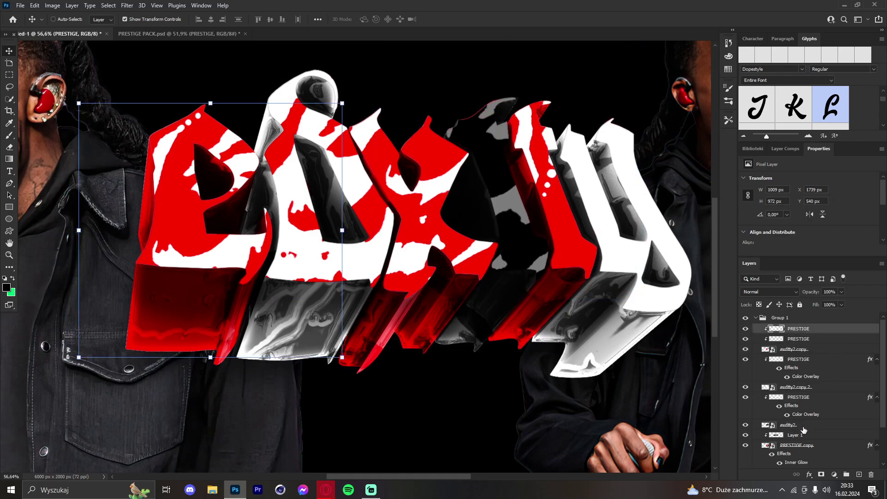
{"action": "left_click", "coordinate": [745, 445]}
{"action": "left_click", "coordinate": [746, 445]}
{"action": "left_click", "coordinate": [745, 425]}
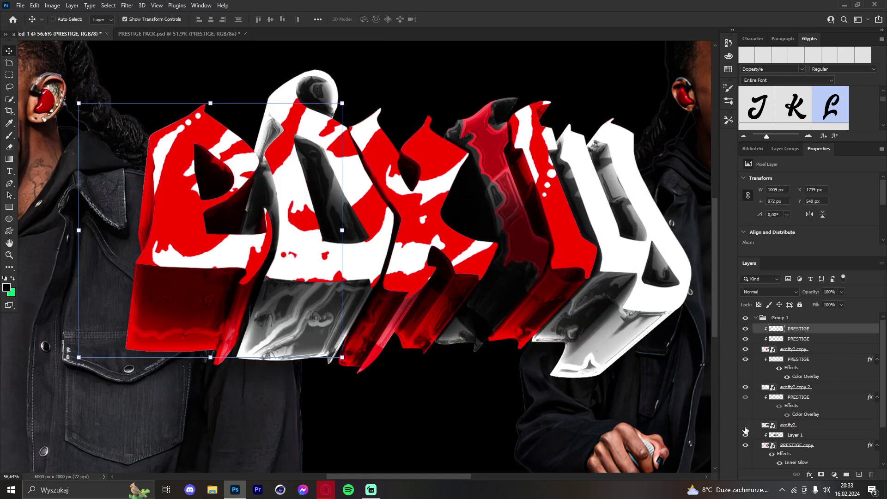
{"action": "left_click", "coordinate": [745, 425]}
{"action": "left_click", "coordinate": [791, 426]}
{"action": "left_click", "coordinate": [800, 329], "text": "shift"}
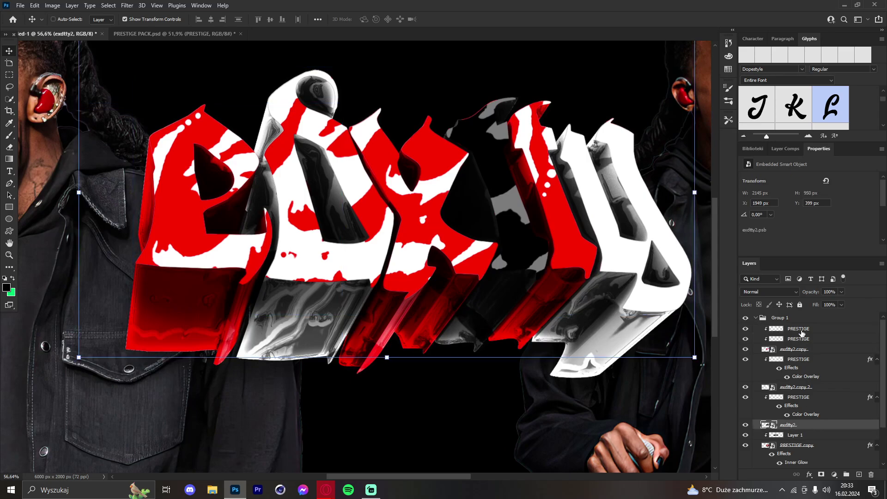
{"action": "right_click", "coordinate": [802, 330]}
{"action": "left_click", "coordinate": [740, 215]}
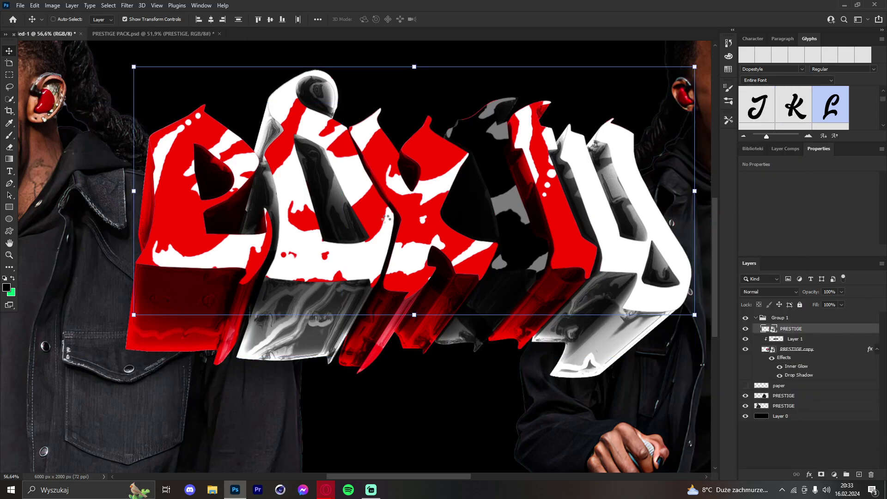
Add a black Satin effect to the letter faces with 50% opacity, 90° angle, 108 px distance and 68 px size.
{"action": "left_click", "coordinate": [10, 253]}
{"action": "mouse_move", "coordinate": [331, 177]}
{"action": "left_mouse_down"}
{"action": "mouse_move", "coordinate": [208, 180]}
{"action": "mouse_move", "coordinate": [335, 178]}
{"action": "left_mouse_up"}
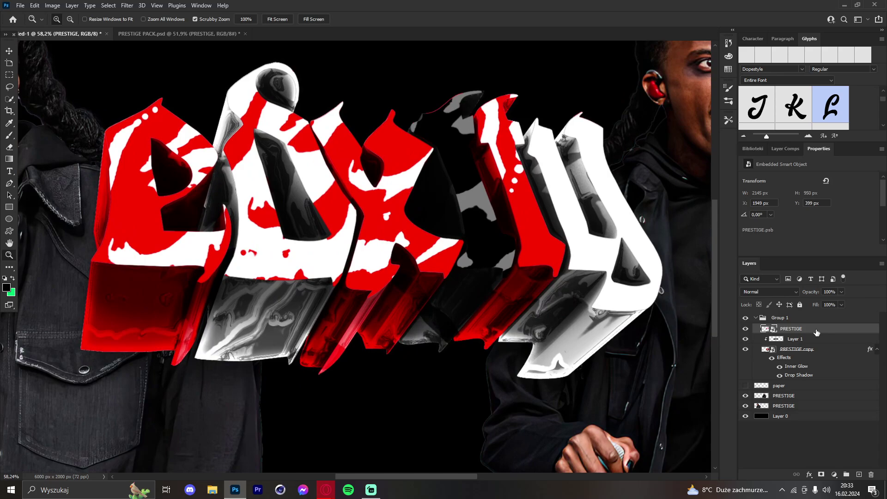
{"action": "double_click", "coordinate": [827, 332]}
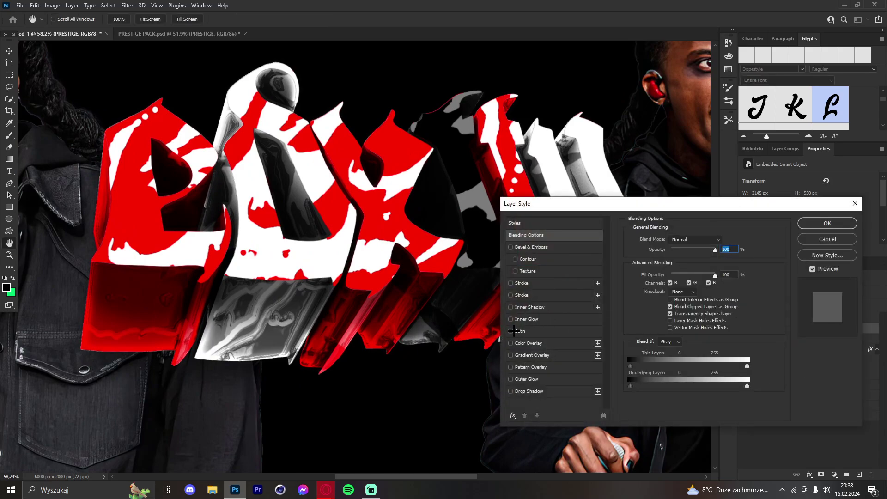
{"action": "left_click", "coordinate": [517, 332]}
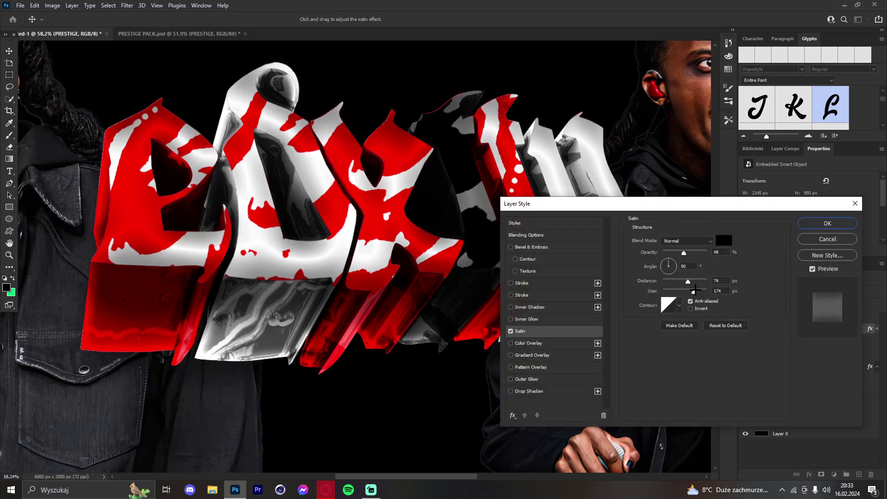
{"action": "mouse_move", "coordinate": [694, 291]}
{"action": "left_mouse_down"}
{"action": "mouse_move", "coordinate": [679, 291]}
{"action": "mouse_move", "coordinate": [698, 282]}
{"action": "left_mouse_up"}
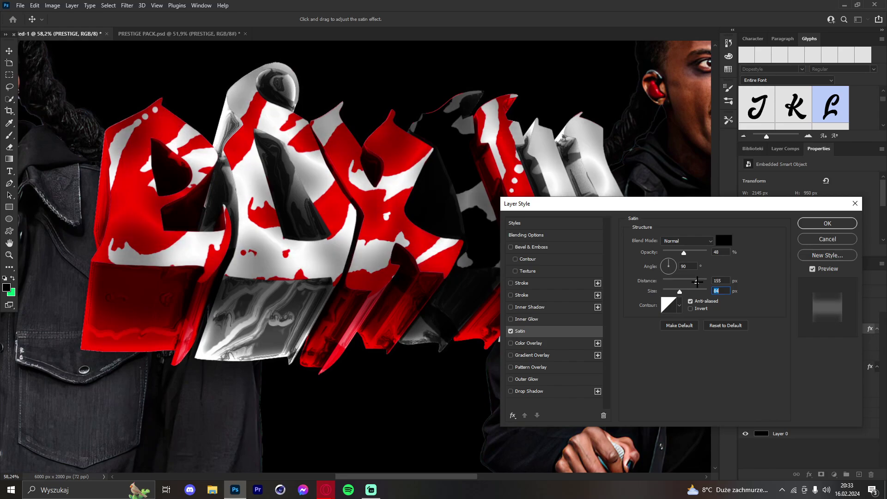
{"action": "left_click_drag", "start_coordinate": [680, 252], "coordinate": [688, 253]}
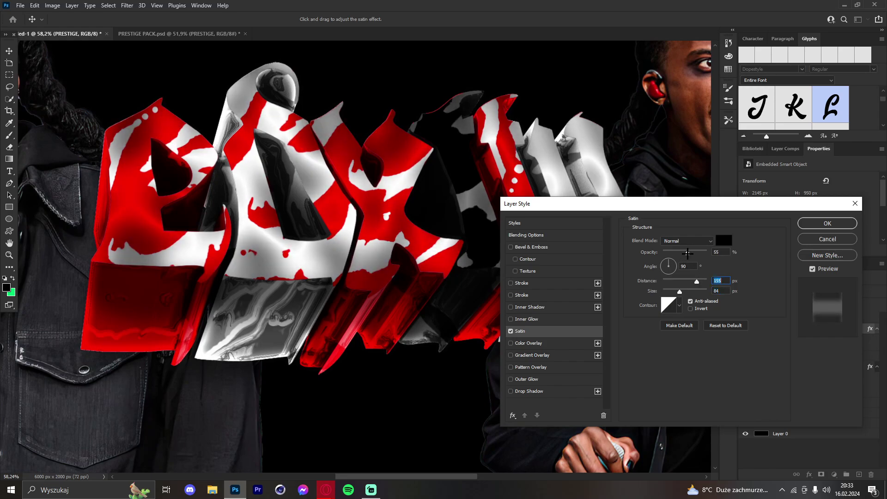
{"action": "left_click_drag", "start_coordinate": [680, 290], "coordinate": [692, 282]}
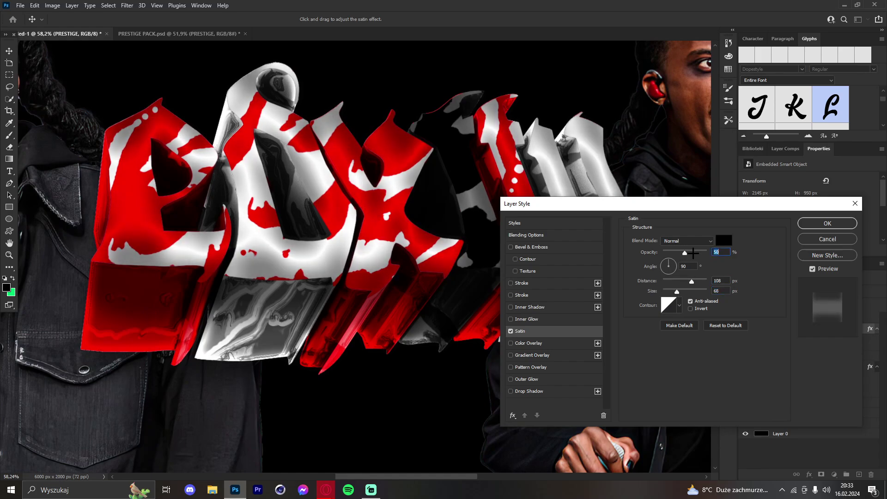
{"action": "left_click", "coordinate": [827, 223]}
Convert the satin-shaded letter faces to a new smart object and duplicate it.
{"action": "right_click", "coordinate": [815, 329]}
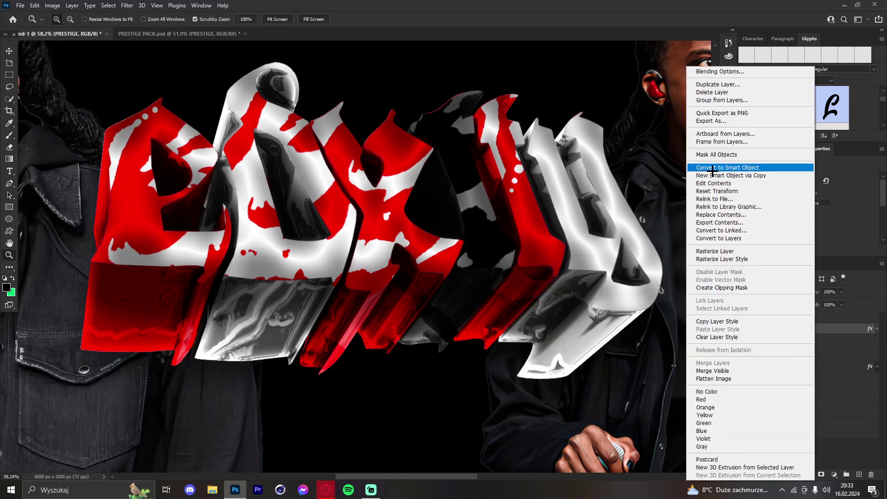
{"action": "left_click", "coordinate": [827, 167]}
{"action": "left_click", "coordinate": [10, 50]}
{"action": "key", "text": "ctrl+j"}
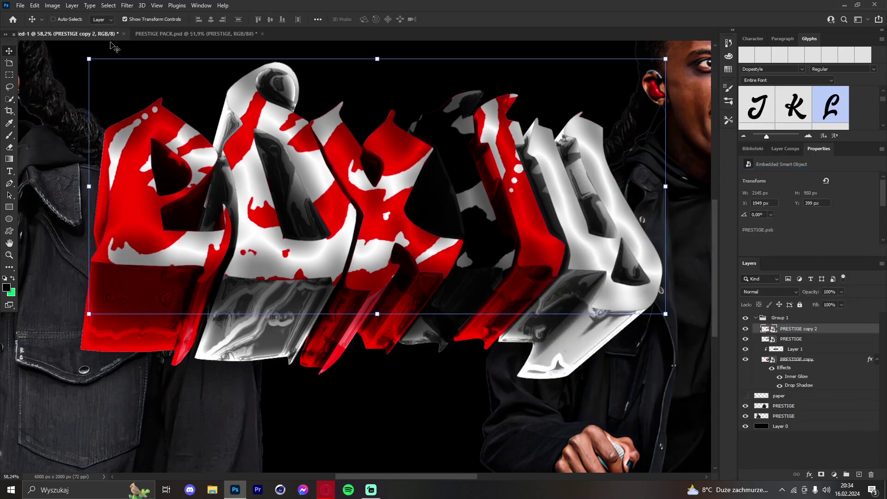
Apply the Chrome filter with detail 2 and smoothness 7 to the duplicated letter faces.
{"action": "left_click", "coordinate": [127, 5]}
{"action": "left_click", "coordinate": [127, 5]}
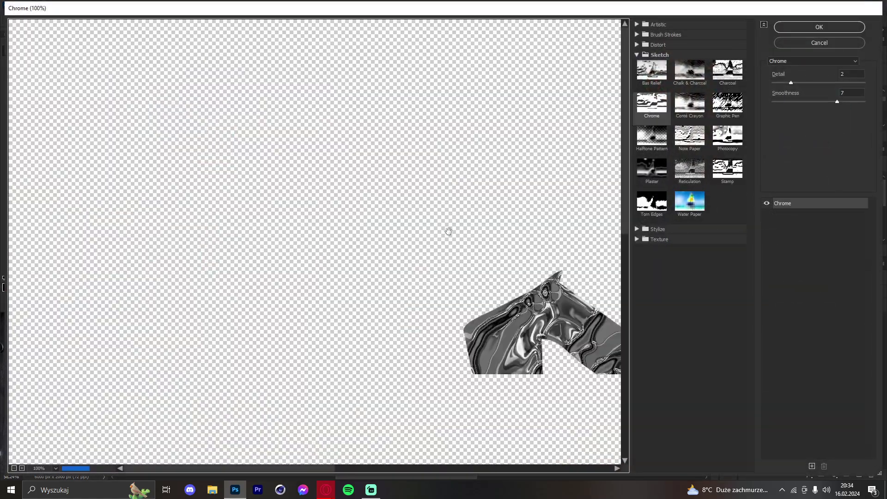
{"action": "left_click_drag", "start_coordinate": [540, 252], "coordinate": [307, 137]}
{"action": "left_click_drag", "start_coordinate": [573, 170], "coordinate": [315, 126]}
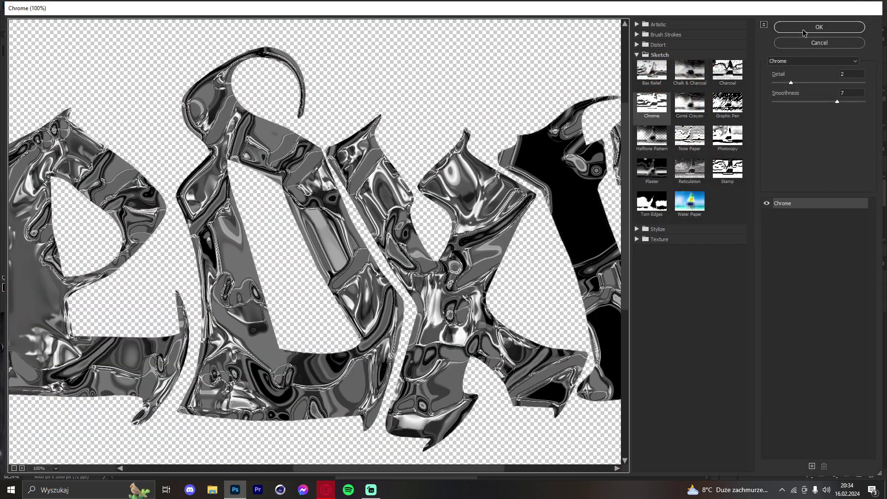
{"action": "left_click", "coordinate": [804, 30]}
Set the chrome copy's blend mode to Overlay and combine it with the letter faces below into one smart object.
{"action": "left_click", "coordinate": [760, 292]}
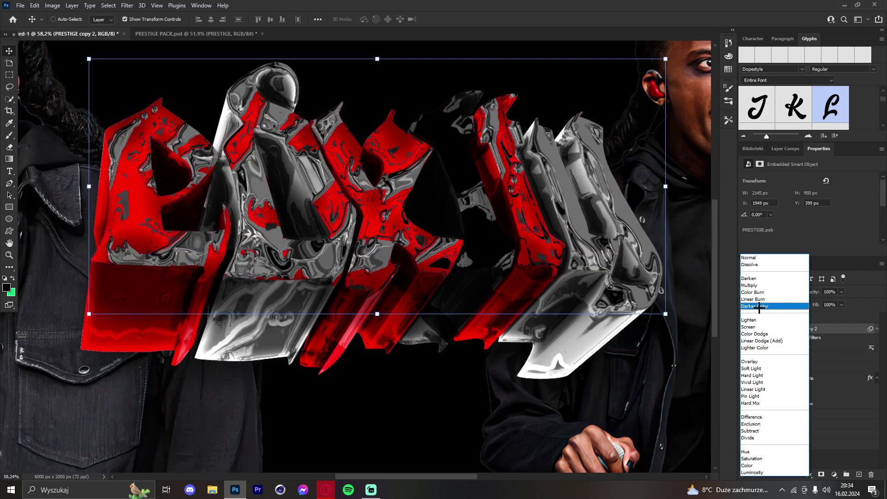
{"action": "left_click", "coordinate": [752, 362]}
{"action": "right_click", "coordinate": [782, 360]}
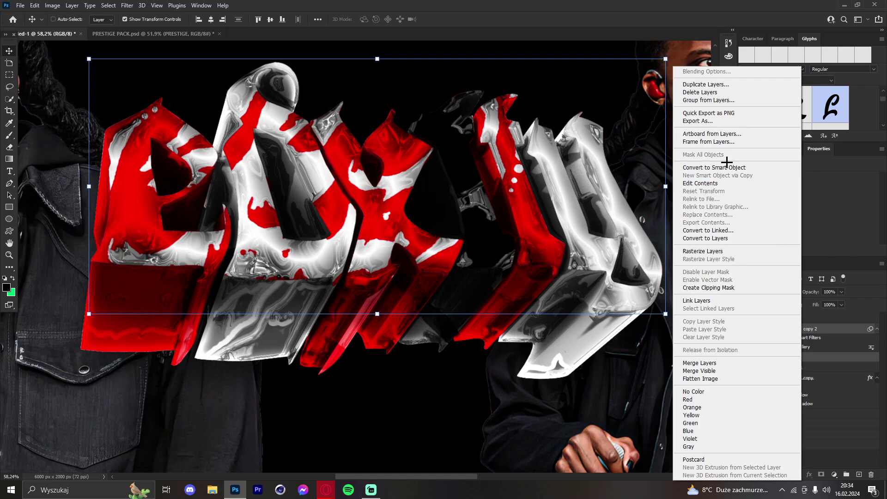
{"action": "left_click", "coordinate": [698, 164]}
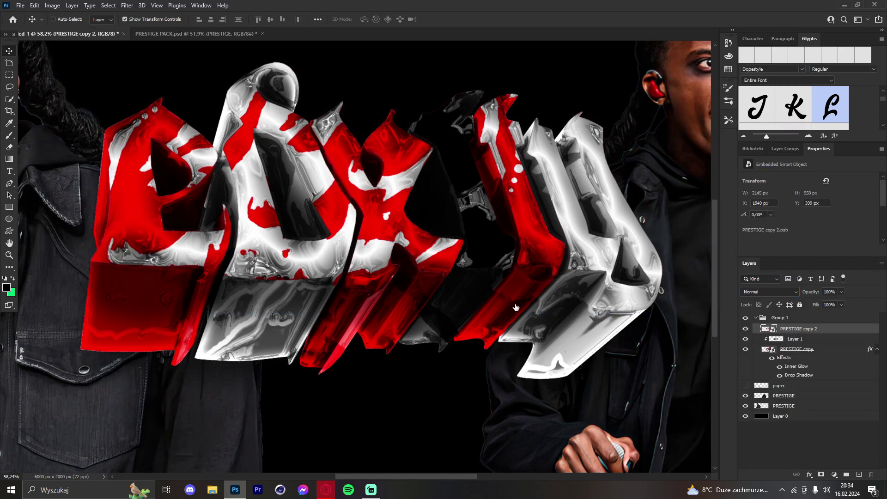
Give the letter faces a drop shadow with 63 px distance and 70 px size, plus a 1000% Inner Bevel of 16 px with Normal highlights.
{"action": "left_click", "coordinate": [518, 391]}
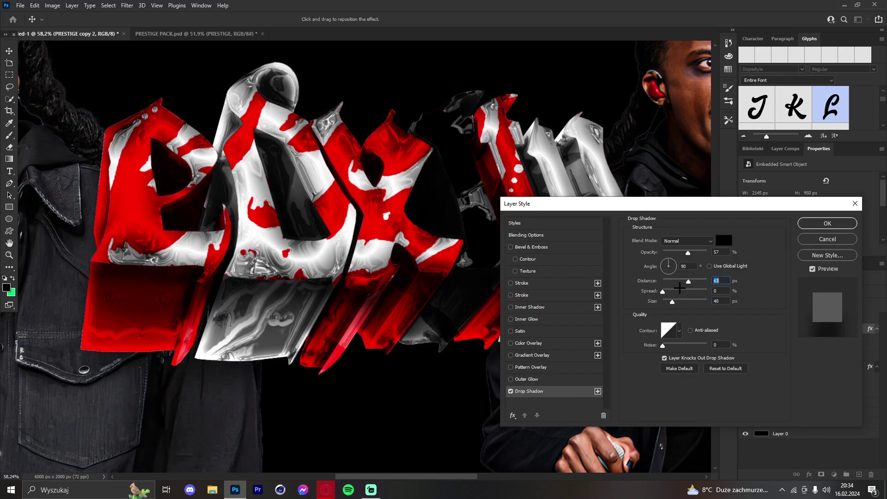
{"action": "left_click_drag", "start_coordinate": [675, 302], "coordinate": [678, 301]}
{"action": "left_click", "coordinate": [511, 247]}
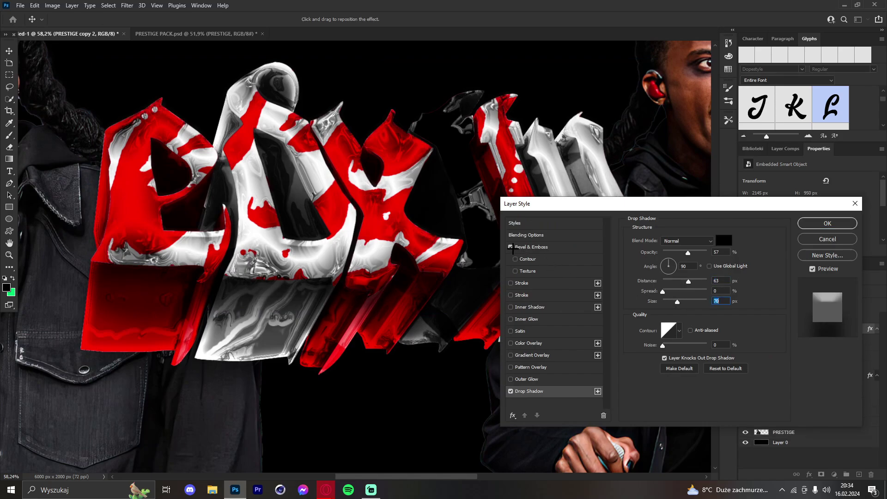
{"action": "left_click", "coordinate": [553, 248]}
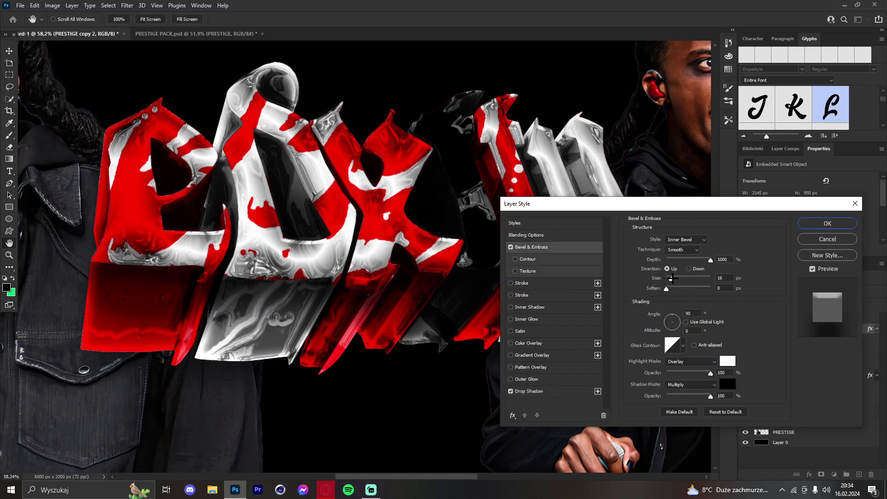
{"action": "left_click", "coordinate": [692, 361]}
{"action": "left_click", "coordinate": [681, 257]}
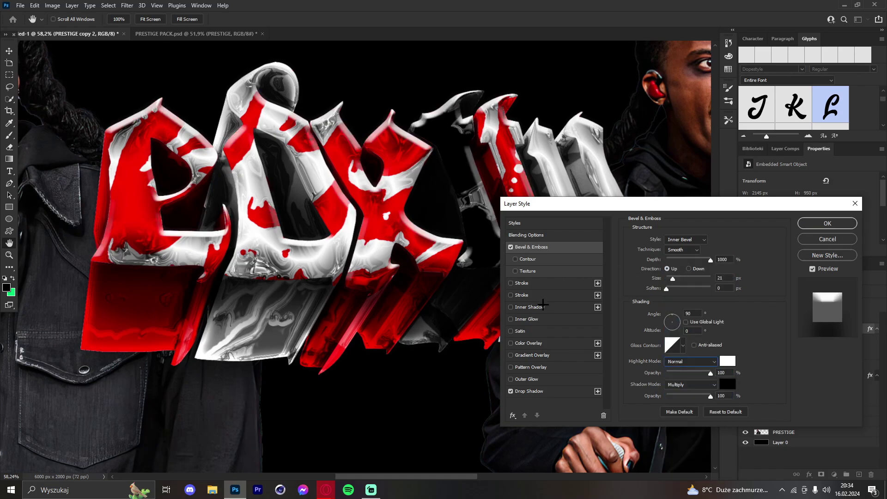
{"action": "left_click_drag", "start_coordinate": [675, 277], "coordinate": [672, 278]}
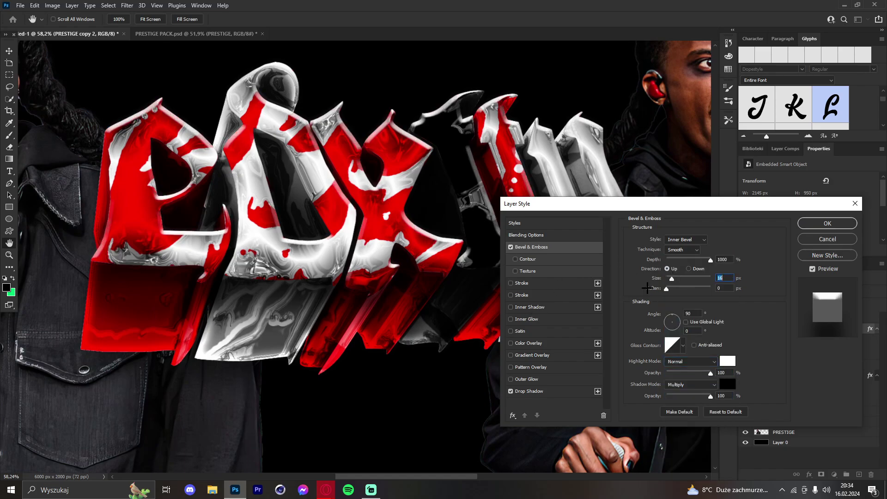
Add a 40% Inner Shadow with 57 px distance and a white Overlay Inner Glow with 52% choke and 27 px size to the letter faces.
{"action": "left_click", "coordinate": [516, 307]}
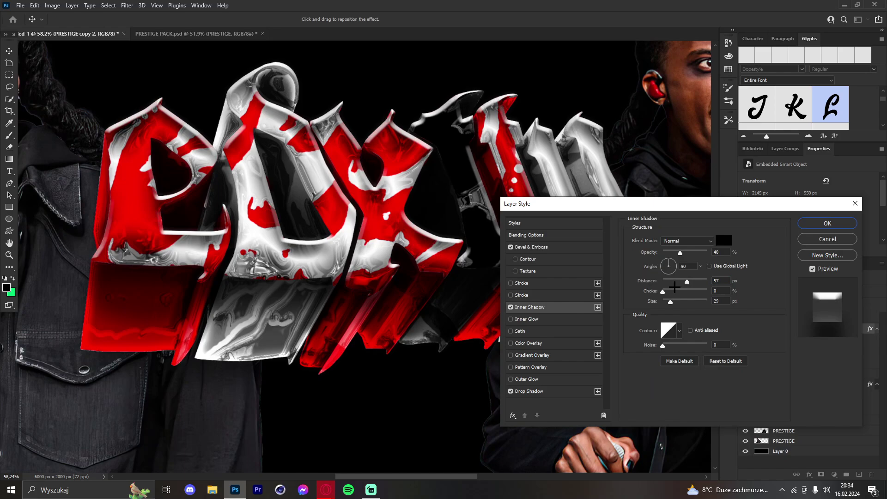
{"action": "left_click", "coordinate": [518, 318]}
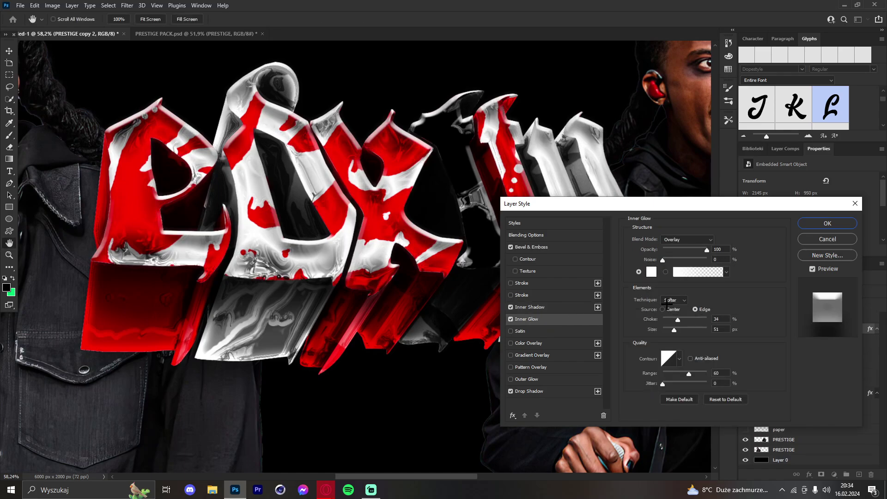
{"action": "left_click_drag", "start_coordinate": [669, 328], "coordinate": [687, 321]}
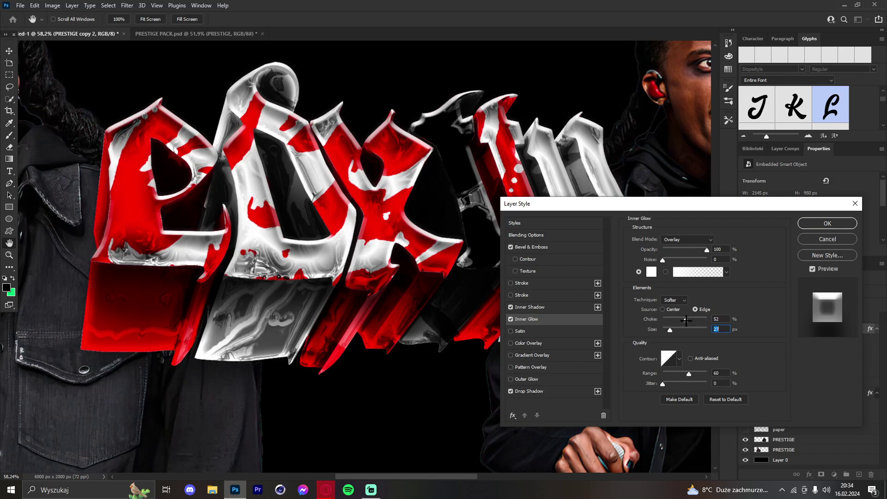
{"action": "left_click", "coordinate": [837, 226]}
Try converting the styled letter faces to a smart object, and undo the conversion.
{"action": "key", "text": "z"}
{"action": "left_click_drag", "start_coordinate": [392, 182], "coordinate": [361, 175]}
{"action": "right_click", "coordinate": [800, 333]}
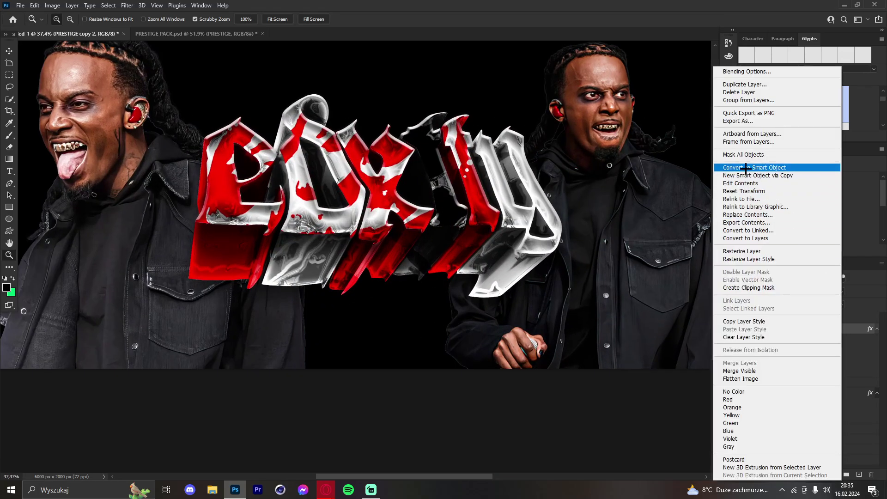
{"action": "left_click", "coordinate": [767, 167]}
{"action": "mouse_move", "coordinate": [412, 170]}
{"action": "left_mouse_down"}
{"action": "mouse_move", "coordinate": [393, 170]}
{"action": "mouse_move", "coordinate": [403, 171]}
{"action": "left_mouse_up"}
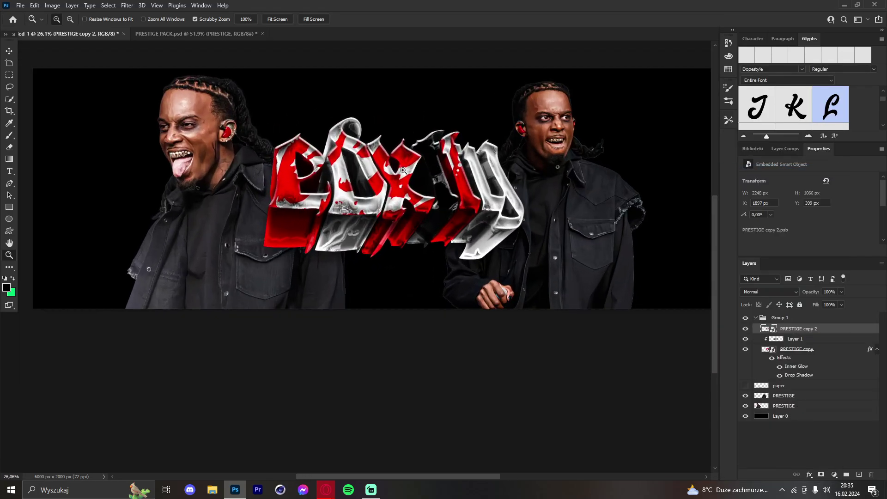
{"action": "key", "text": "ctrl+z"}
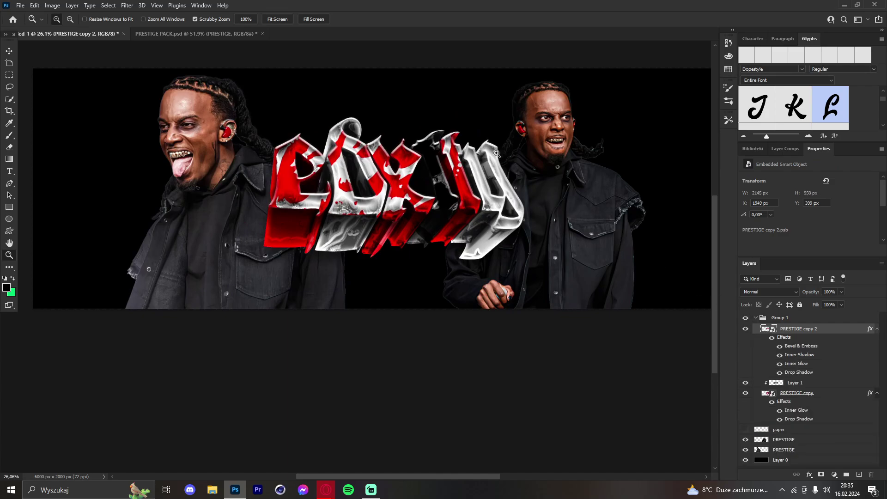
{"action": "left_click_drag", "start_coordinate": [449, 143], "coordinate": [499, 145]}
{"action": "left_click_drag", "start_coordinate": [405, 170], "coordinate": [453, 153]}
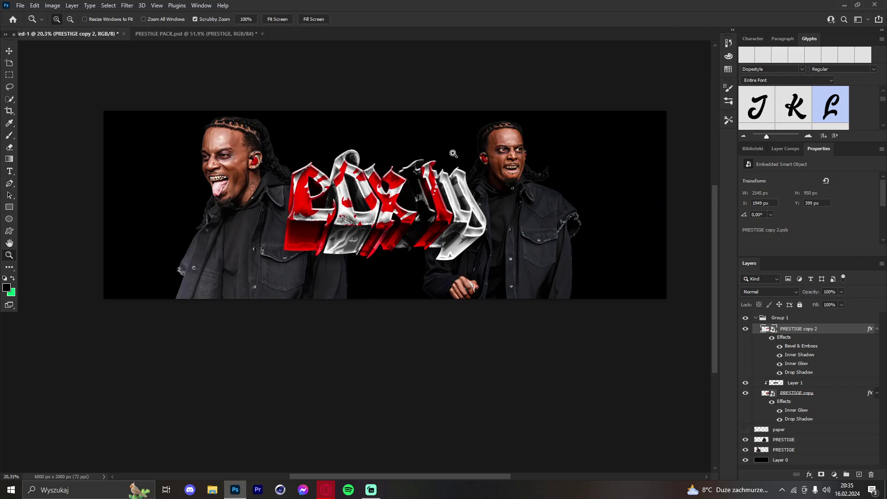
{"action": "left_click_drag", "start_coordinate": [377, 198], "coordinate": [414, 188]}
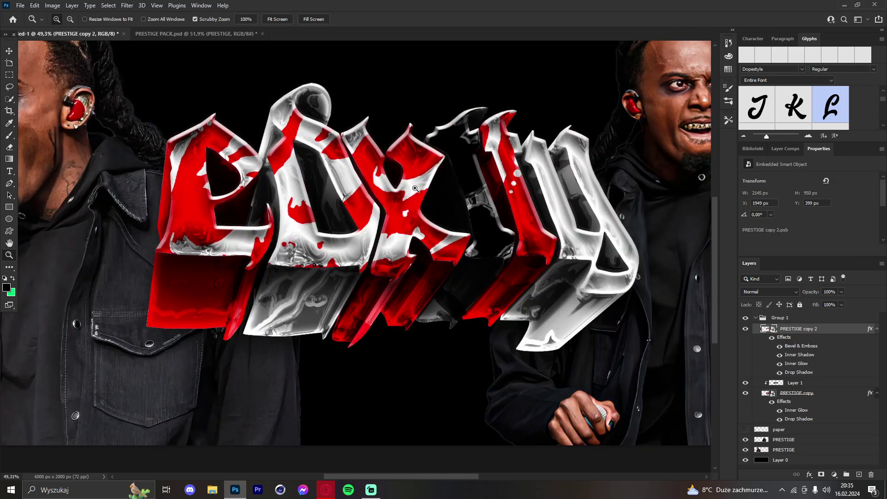
{"action": "left_click_drag", "start_coordinate": [341, 187], "coordinate": [298, 191]}
{"action": "left_click_drag", "start_coordinate": [375, 175], "coordinate": [394, 173]}
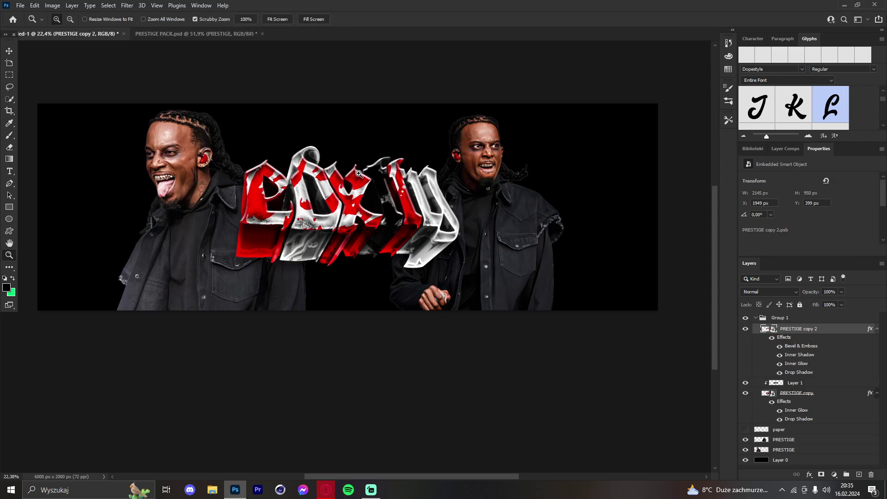
Create a new layer above the letter faces and sample white from the lettering as the brush colour.
{"action": "left_click_drag", "start_coordinate": [360, 173], "coordinate": [341, 185]}
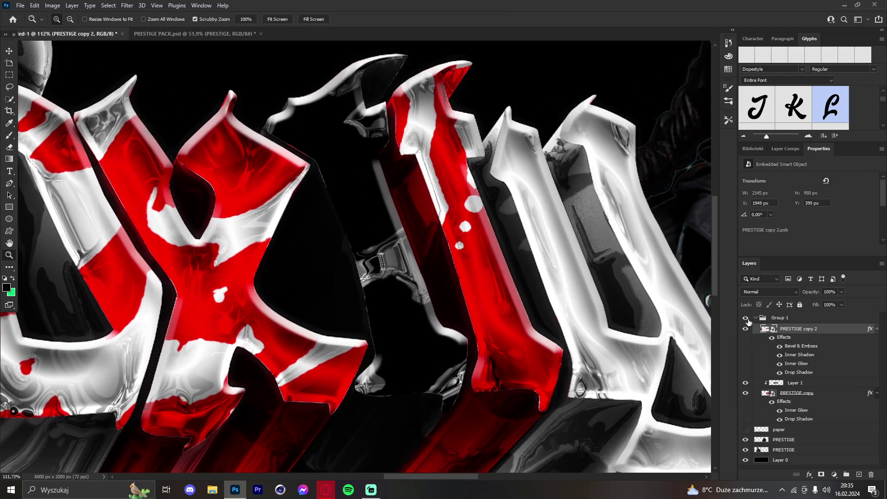
{"action": "left_click", "coordinate": [859, 476]}
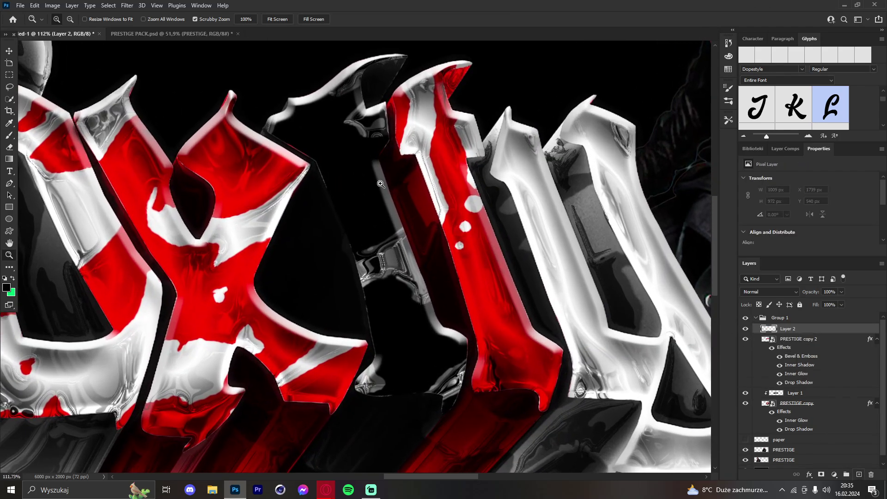
{"action": "left_click_drag", "start_coordinate": [325, 166], "coordinate": [316, 167]}
{"action": "key", "text": "b"}
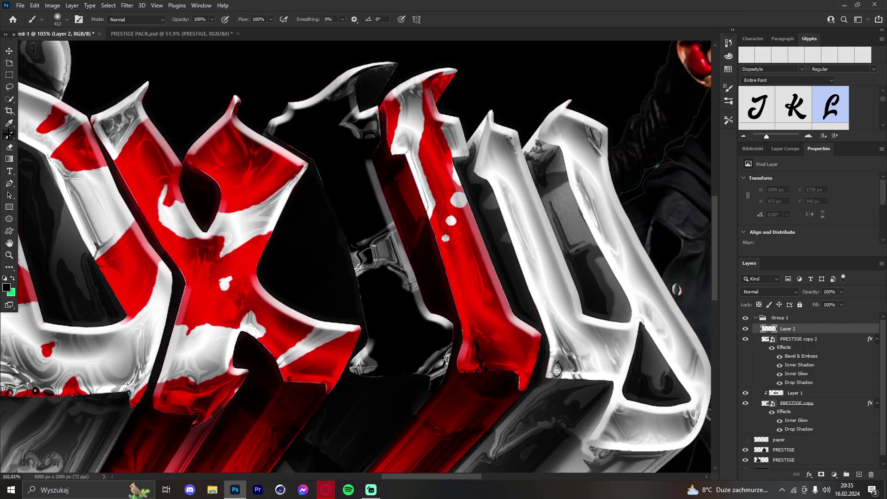
{"action": "left_click", "coordinate": [525, 261], "text": "alt"}
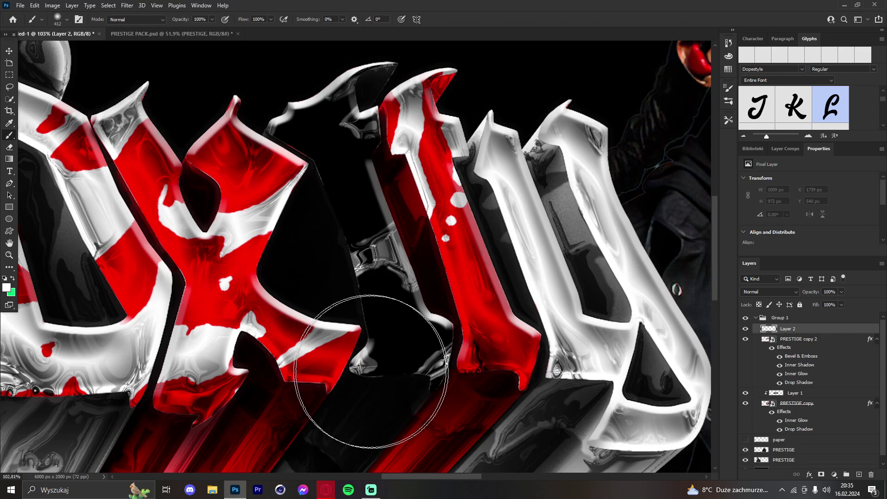
Choose the rough-edged KYLE dry brush, size it to about 29 px, and undo the test stroke on the black letter.
{"action": "right_click", "coordinate": [254, 77]}
{"action": "scroll", "coordinate": [294, 214], "scroll_direction": "down", "scroll_amount": 10}
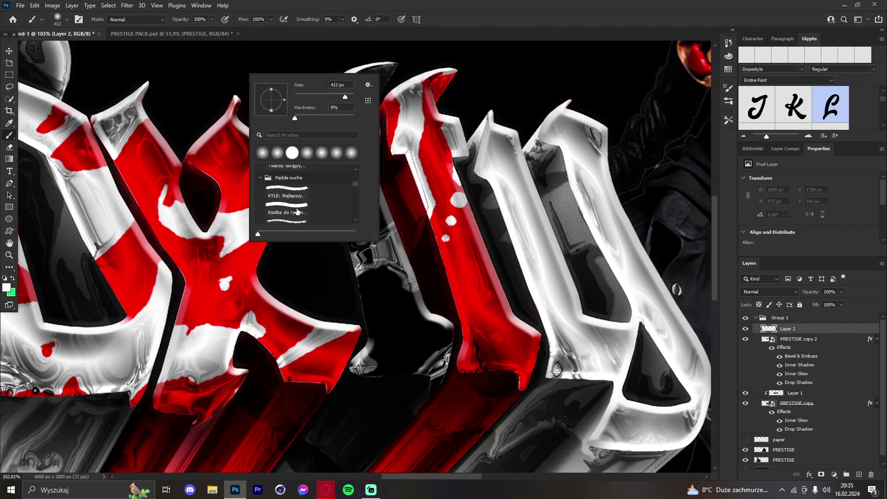
{"action": "left_click", "coordinate": [282, 211]}
{"action": "right_click", "coordinate": [223, 204], "text": "alt"}
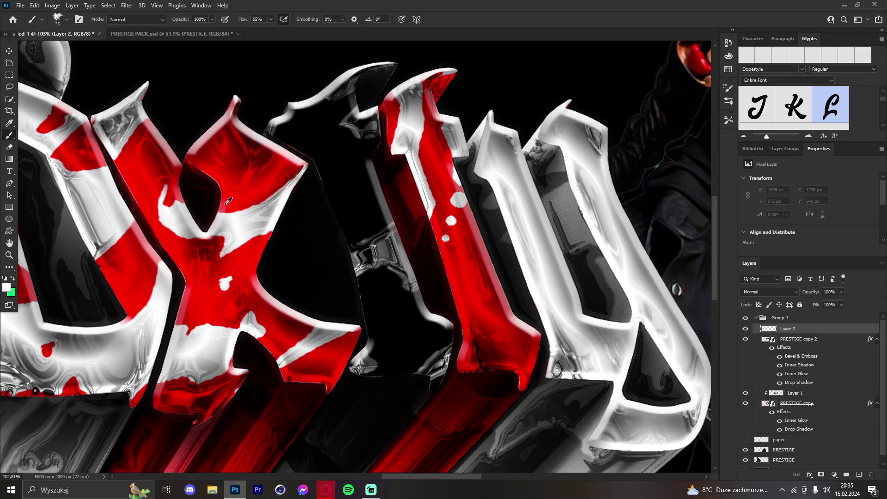
{"action": "right_click", "coordinate": [295, 207], "text": "alt"}
{"action": "right_click", "coordinate": [297, 206], "text": "alt"}
{"action": "mouse_move", "coordinate": [358, 371]}
{"action": "left_mouse_down"}
{"action": "mouse_move", "coordinate": [370, 344]}
{"action": "mouse_move", "coordinate": [354, 254]}
{"action": "left_mouse_up"}
{"action": "key", "text": "ctrl+z"}
{"action": "right_click", "coordinate": [371, 343], "text": "alt"}
Paint a rough white outline around the entire face of the black letter next to the X.
{"action": "mouse_move", "coordinate": [358, 353]}
{"action": "left_mouse_down"}
{"action": "mouse_move", "coordinate": [368, 319]}
{"action": "mouse_move", "coordinate": [320, 166]}
{"action": "mouse_move", "coordinate": [282, 140]}
{"action": "mouse_move", "coordinate": [276, 115]}
{"action": "left_mouse_up"}
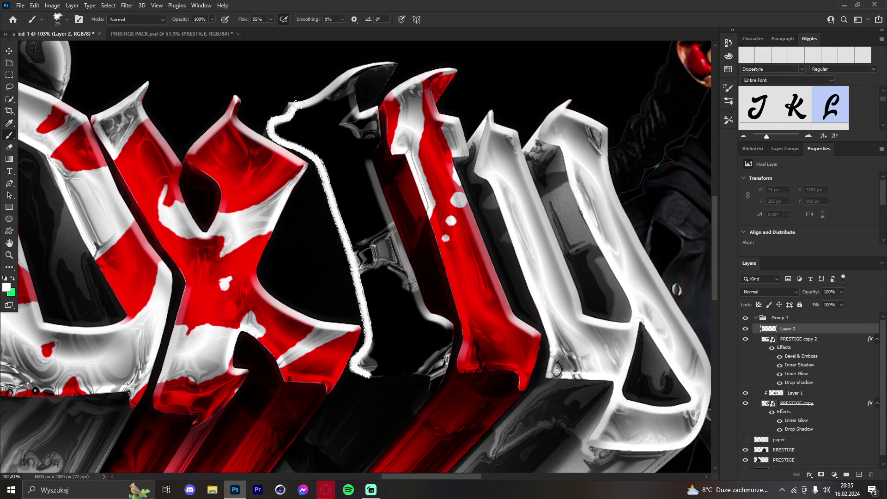
{"action": "left_click_drag", "start_coordinate": [363, 68], "coordinate": [396, 62]}
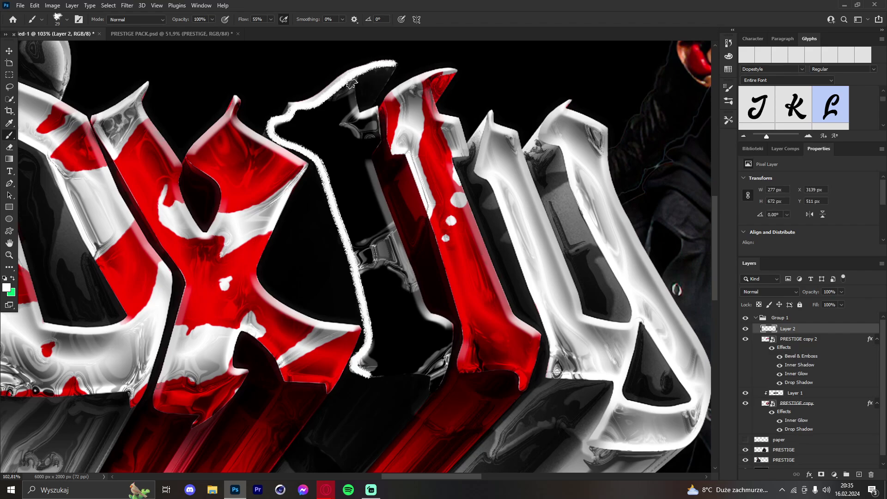
{"action": "mouse_move", "coordinate": [350, 81]}
{"action": "left_mouse_down"}
{"action": "mouse_move", "coordinate": [355, 116]}
{"action": "mouse_move", "coordinate": [373, 109]}
{"action": "mouse_move", "coordinate": [379, 144]}
{"action": "left_mouse_up"}
{"action": "left_click", "coordinate": [419, 303], "text": "shift"}
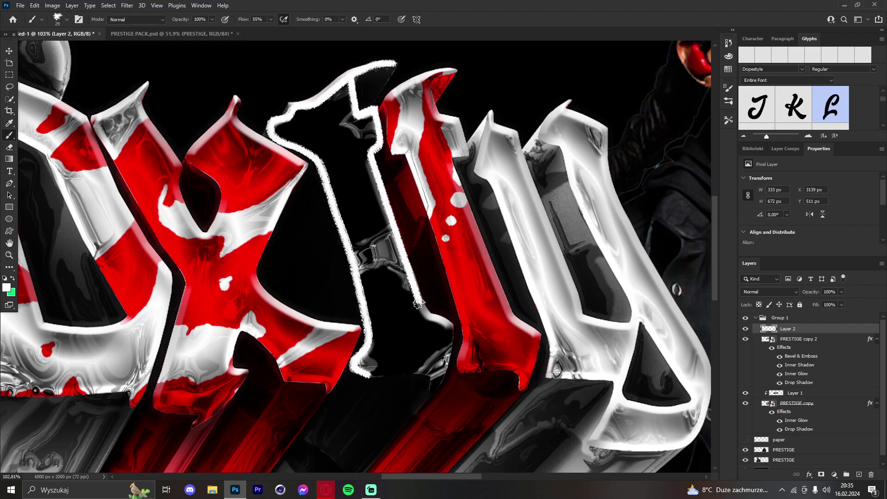
{"action": "mouse_move", "coordinate": [426, 313]}
{"action": "left_mouse_down"}
{"action": "mouse_move", "coordinate": [450, 333]}
{"action": "mouse_move", "coordinate": [436, 383]}
{"action": "mouse_move", "coordinate": [423, 372]}
{"action": "mouse_move", "coordinate": [367, 373]}
{"action": "left_mouse_up"}
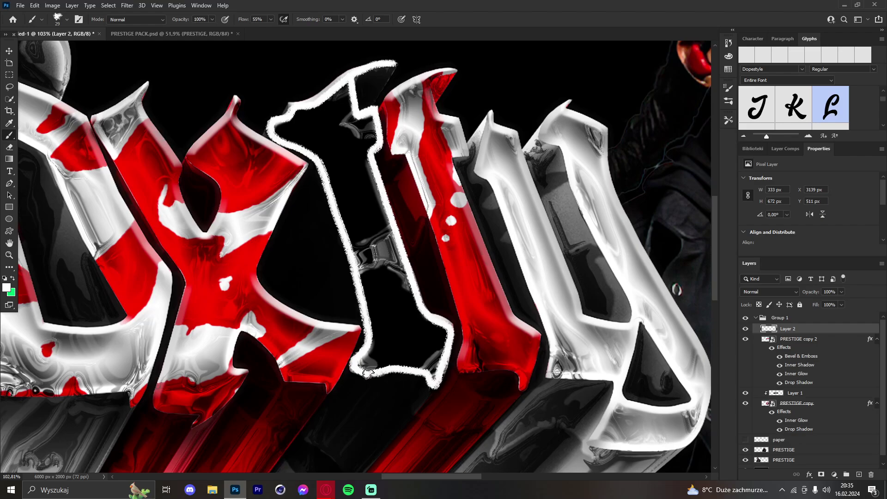
Examine the outlined lettering within the whole header and up close beside the left rapper.
{"action": "left_click", "coordinate": [9, 255]}
{"action": "left_click_drag", "start_coordinate": [397, 171], "coordinate": [436, 174]}
{"action": "left_click_drag", "start_coordinate": [366, 173], "coordinate": [389, 165]}
{"action": "left_click_drag", "start_coordinate": [455, 131], "coordinate": [510, 130]}
{"action": "left_click_drag", "start_coordinate": [393, 139], "coordinate": [305, 142]}
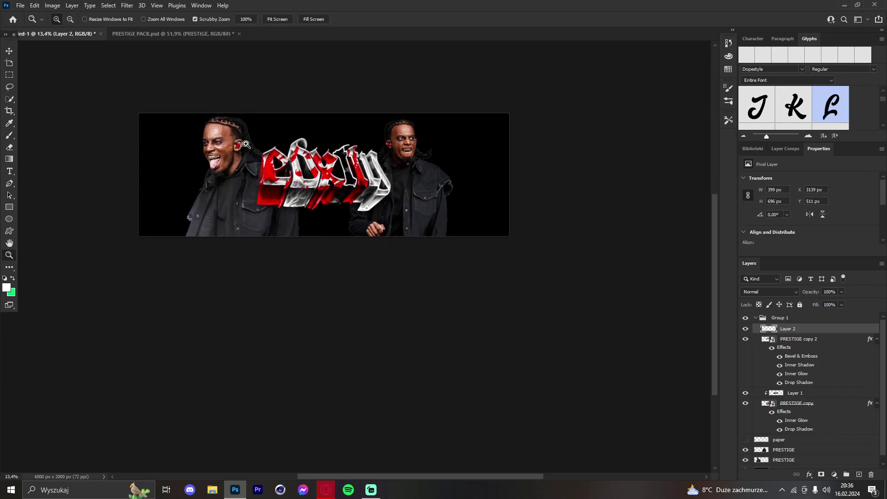
{"action": "left_click_drag", "start_coordinate": [248, 144], "coordinate": [272, 142]}
{"action": "left_click_drag", "start_coordinate": [366, 148], "coordinate": [392, 167]}
{"action": "left_click_drag", "start_coordinate": [219, 137], "coordinate": [305, 141]}
Collapse Group 1 and create a new layer directly above the left rapper's cutout.
{"action": "left_click", "coordinate": [9, 51]}
{"action": "left_click", "coordinate": [762, 317]}
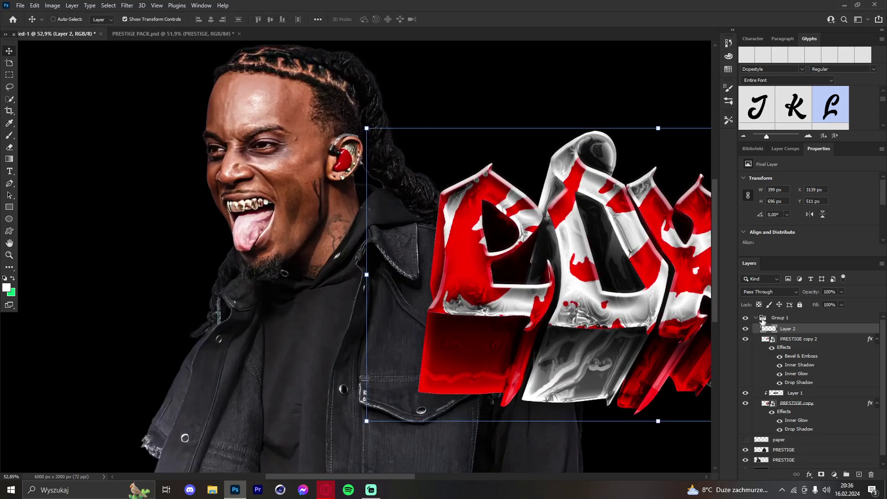
{"action": "left_click", "coordinate": [756, 317]}
{"action": "left_click", "coordinate": [767, 339]}
{"action": "left_click", "coordinate": [745, 350]}
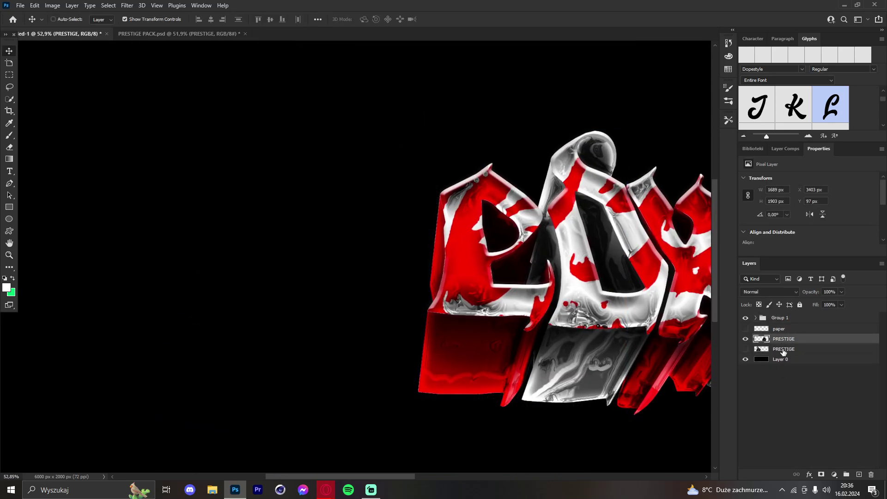
{"action": "left_click", "coordinate": [784, 352]}
{"action": "left_click", "coordinate": [746, 350]}
{"action": "left_click", "coordinate": [857, 475]}
Set the brush colour to red for painting on the left rapper's face.
{"action": "left_click", "coordinate": [8, 255]}
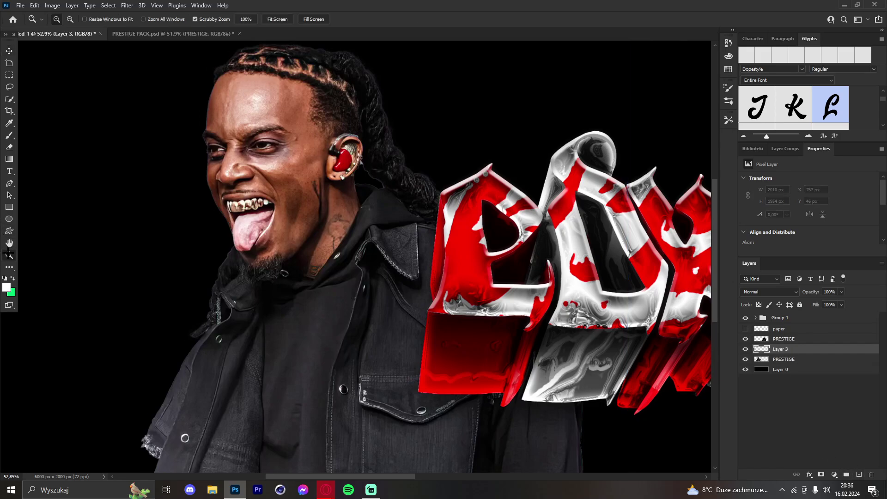
{"action": "left_click_drag", "start_coordinate": [241, 123], "coordinate": [150, 144]}
{"action": "left_click", "coordinate": [9, 135]}
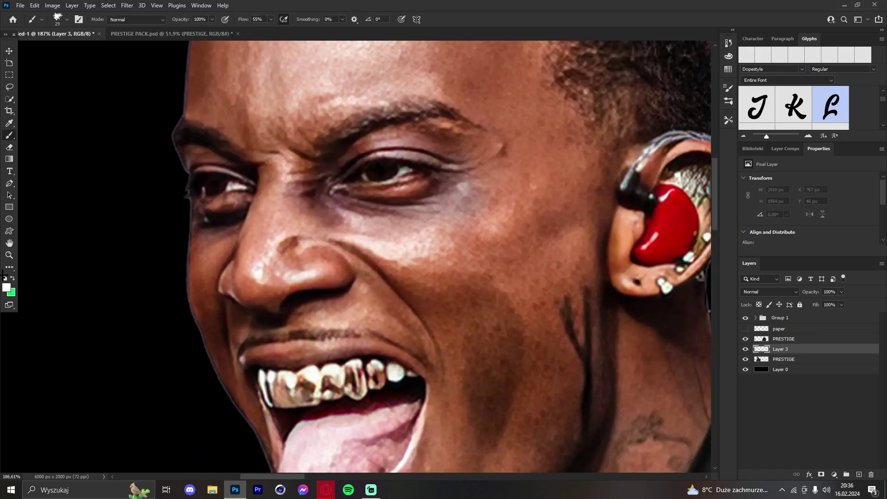
{"action": "left_click", "coordinate": [6, 288]}
{"action": "left_click", "coordinate": [583, 252]}
Switch to the hard round preset from the general brushes and set its hardness to 0% at 29 px.
{"action": "right_click", "coordinate": [148, 212]}
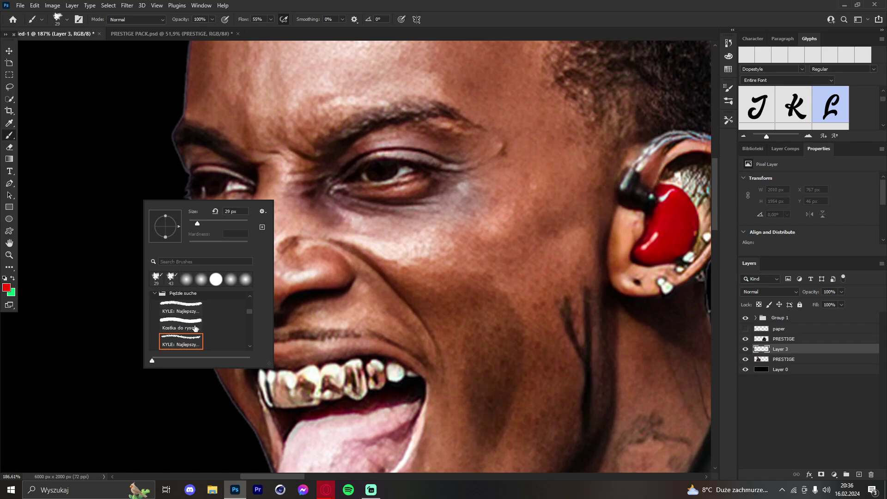
{"action": "scroll", "coordinate": [187, 329], "scroll_direction": "up", "scroll_amount": 5}
{"action": "left_click", "coordinate": [183, 329]}
{"action": "right_click", "coordinate": [98, 255]}
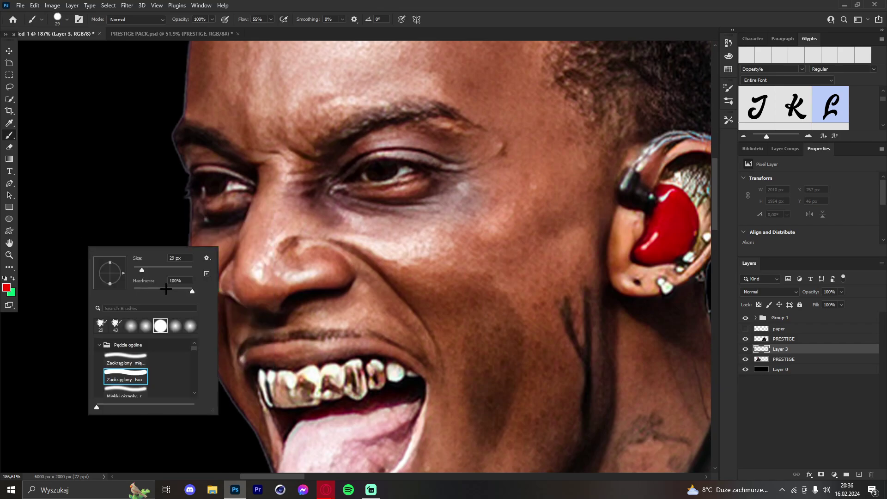
{"action": "right_click", "coordinate": [284, 192]}
{"action": "left_click_drag", "start_coordinate": [357, 227], "coordinate": [289, 212]}
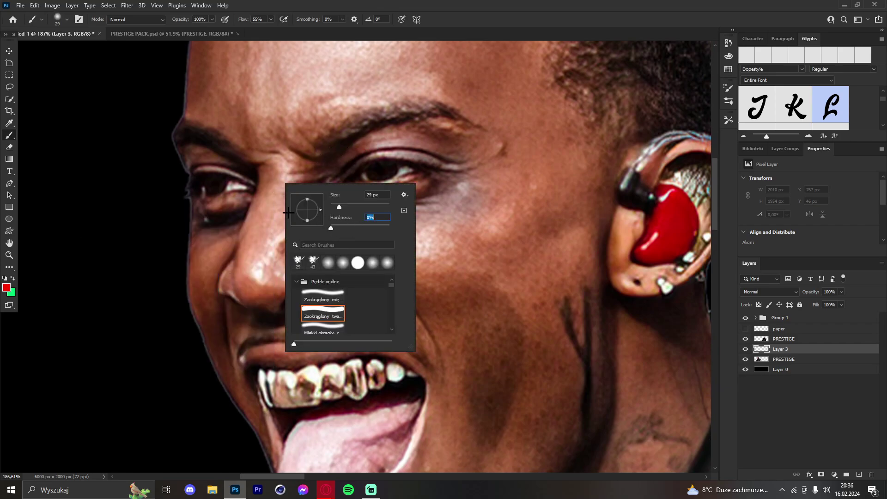
Paint both of the left rapper's eyes solid red, filling each eye opening from corner to corner.
{"action": "left_click", "coordinate": [51, 246]}
{"action": "left_click", "coordinate": [9, 255]}
{"action": "left_click", "coordinate": [391, 160]}
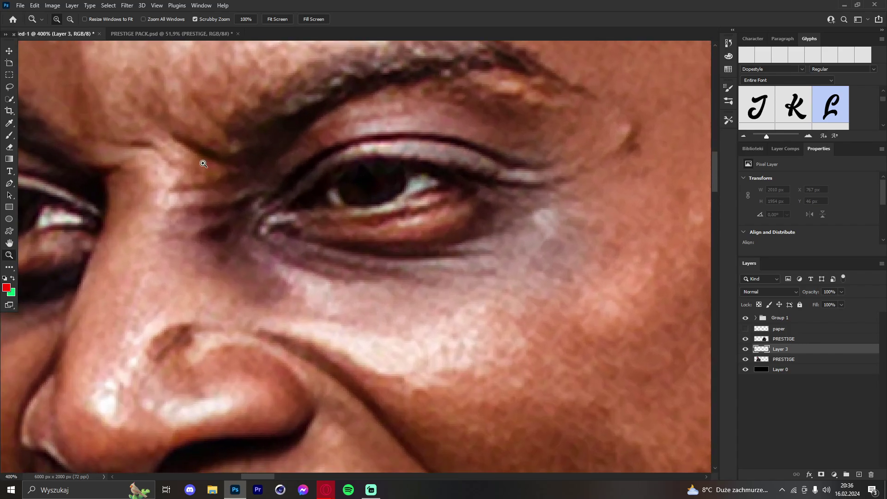
{"action": "left_click", "coordinate": [9, 135]}
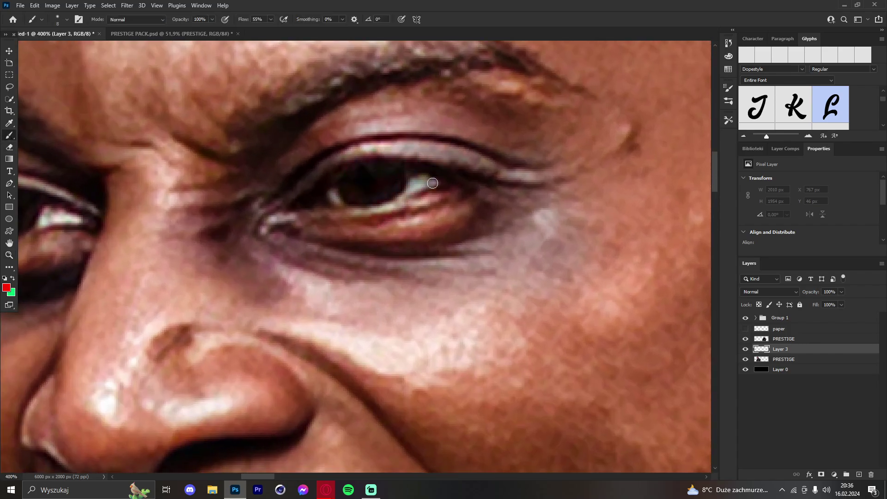
{"action": "mouse_move", "coordinate": [435, 182]}
{"action": "left_mouse_down"}
{"action": "mouse_move", "coordinate": [397, 174]}
{"action": "mouse_move", "coordinate": [321, 196]}
{"action": "mouse_move", "coordinate": [408, 195]}
{"action": "mouse_move", "coordinate": [412, 173]}
{"action": "mouse_move", "coordinate": [348, 179]}
{"action": "mouse_move", "coordinate": [319, 199]}
{"action": "mouse_move", "coordinate": [425, 186]}
{"action": "mouse_move", "coordinate": [343, 188]}
{"action": "left_mouse_up"}
{"action": "key", "text": "ctrl+z"}
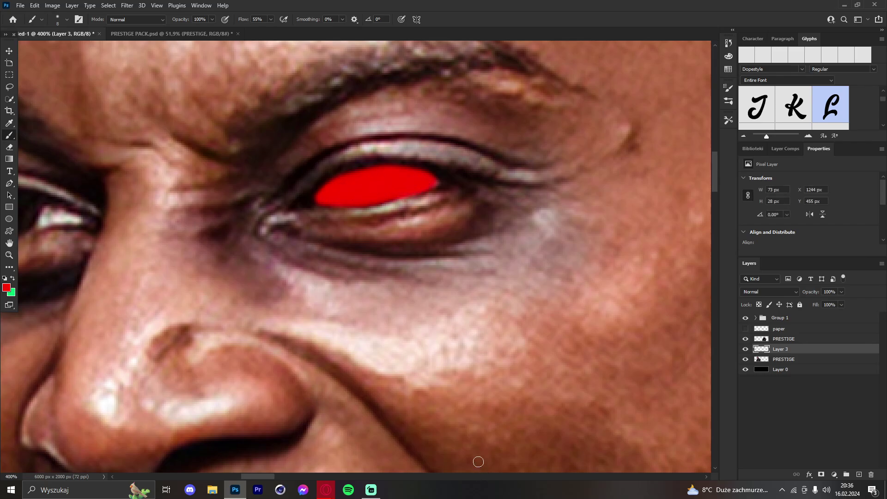
{"action": "scroll", "coordinate": [347, 208], "scroll_direction": "left", "scroll_amount": 5}
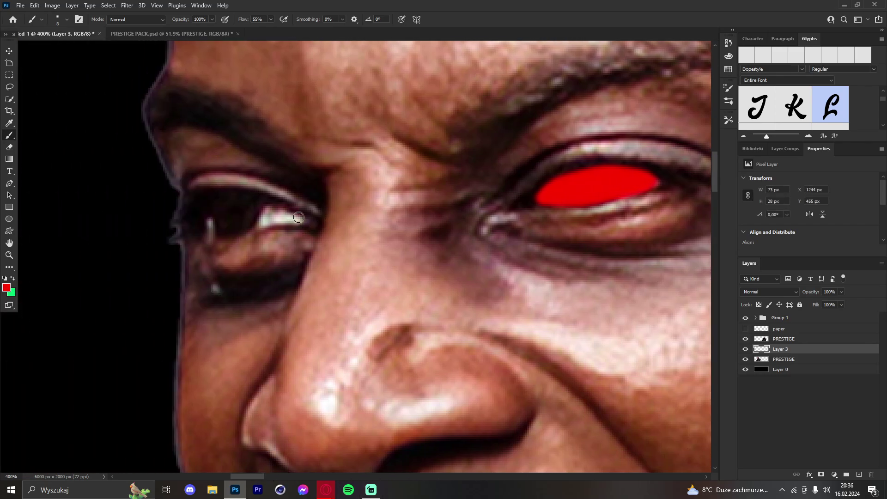
{"action": "mouse_move", "coordinate": [299, 217]}
{"action": "left_mouse_down"}
{"action": "mouse_move", "coordinate": [253, 203]}
{"action": "mouse_move", "coordinate": [205, 216]}
{"action": "mouse_move", "coordinate": [205, 228]}
{"action": "mouse_move", "coordinate": [303, 219]}
{"action": "mouse_move", "coordinate": [251, 214]}
{"action": "left_mouse_up"}
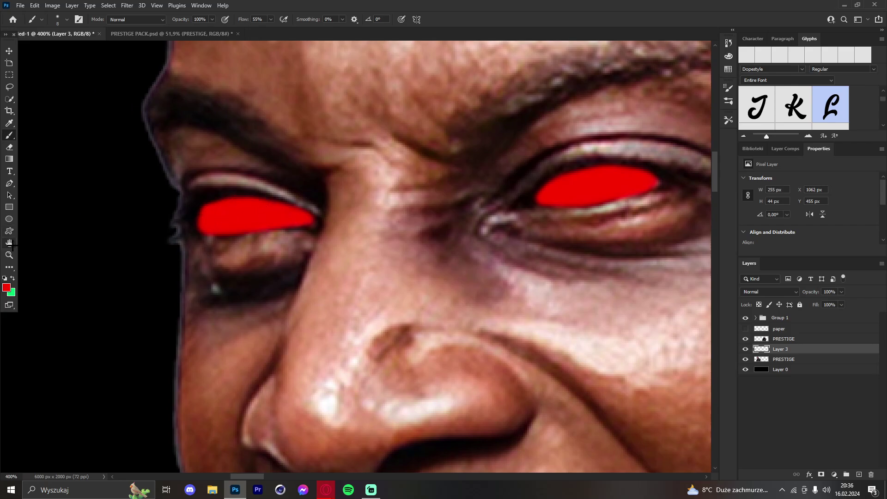
Create a new layer directly above the left rapper's painted red eyes for brushing a glow.
{"action": "left_click", "coordinate": [10, 257]}
{"action": "mouse_move", "coordinate": [175, 175]}
{"action": "left_mouse_down"}
{"action": "mouse_move", "coordinate": [130, 188]}
{"action": "mouse_move", "coordinate": [150, 187]}
{"action": "left_mouse_up"}
{"action": "left_click", "coordinate": [860, 474]}
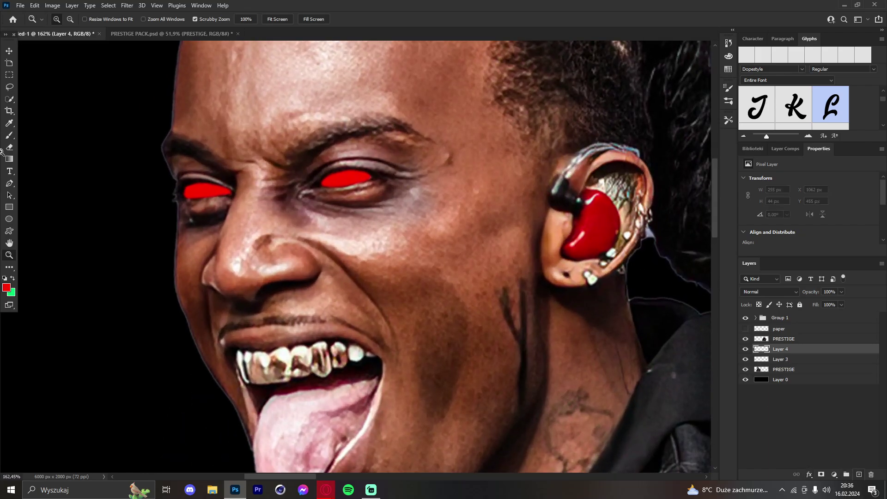
{"action": "key", "text": "b"}
{"action": "left_click", "coordinate": [342, 184]}
{"action": "right_click", "coordinate": [247, 180], "text": "alt"}
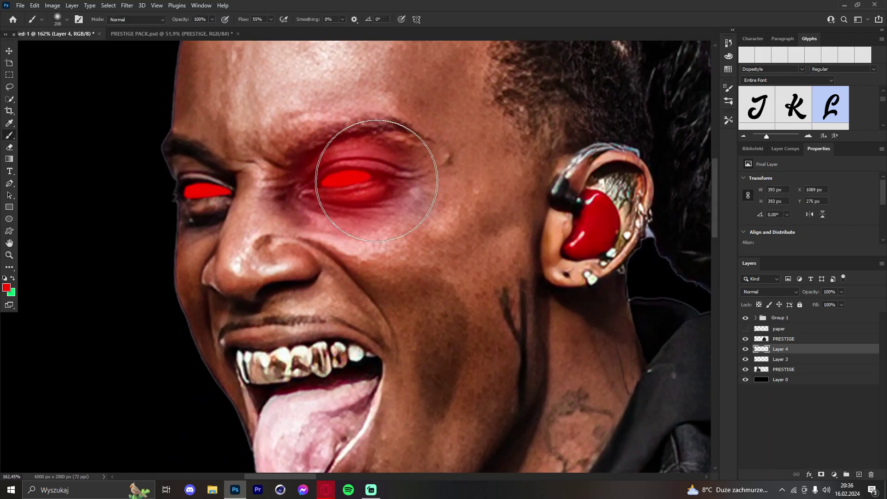
{"action": "key", "text": "ctrl+z"}
Raise the brush flow to 100% and paint a large soft red glow over each of the left rapper's eyes.
{"action": "left_click_drag", "start_coordinate": [264, 20], "coordinate": [273, 20]}
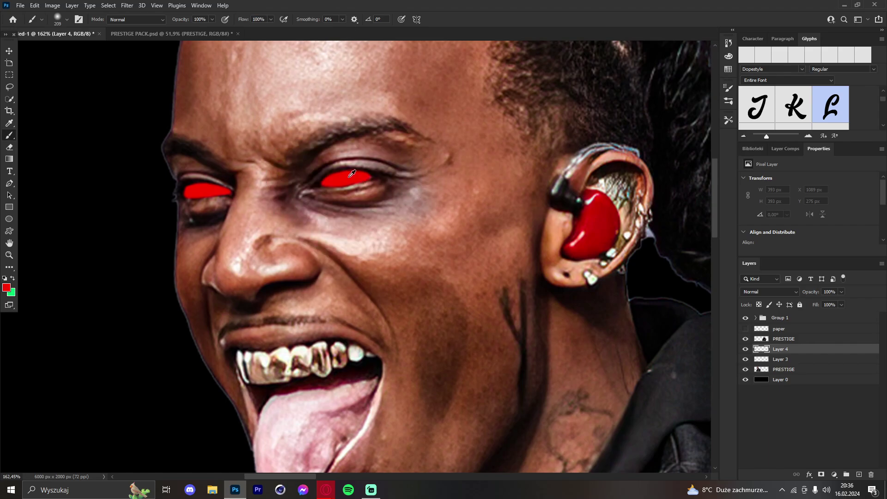
{"action": "right_click", "coordinate": [350, 177], "text": "alt"}
{"action": "left_click", "coordinate": [350, 180]}
{"action": "left_click_drag", "start_coordinate": [206, 182], "coordinate": [221, 192]}
{"action": "key", "text": "ctrl+z"}
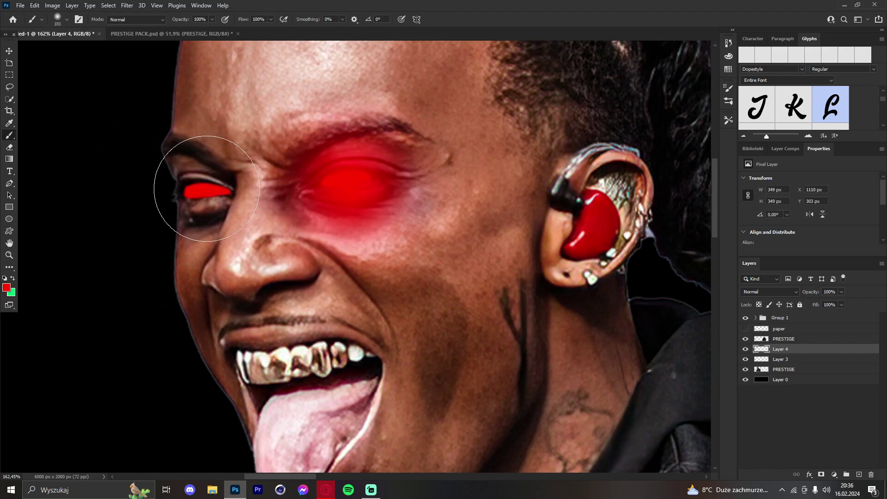
{"action": "left_click", "coordinate": [207, 191]}
Set the glow layer's blend mode to Color and its opacity to 76%.
{"action": "left_click", "coordinate": [770, 293]}
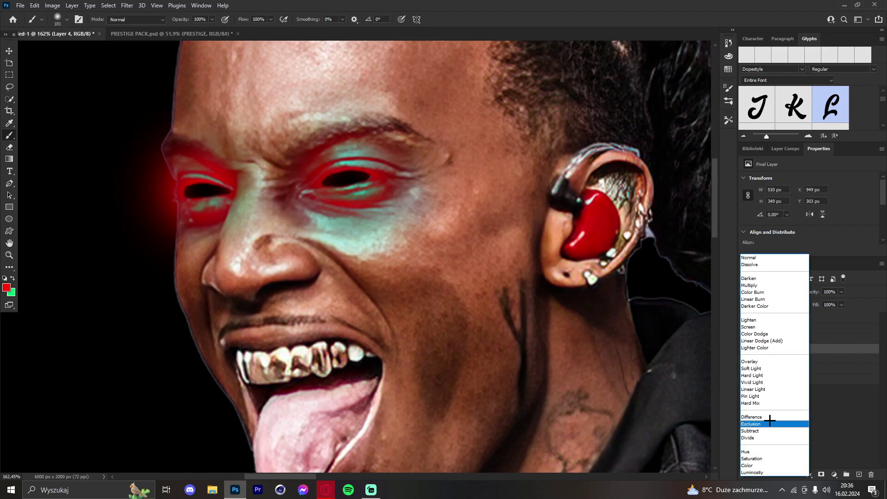
{"action": "left_click", "coordinate": [759, 465]}
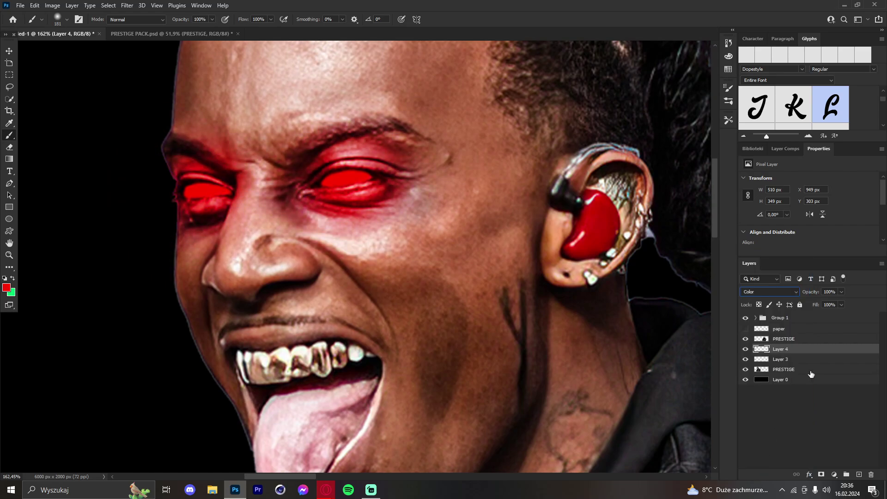
{"action": "left_click", "coordinate": [842, 291]}
{"action": "left_click_drag", "start_coordinate": [844, 302], "coordinate": [831, 302]}
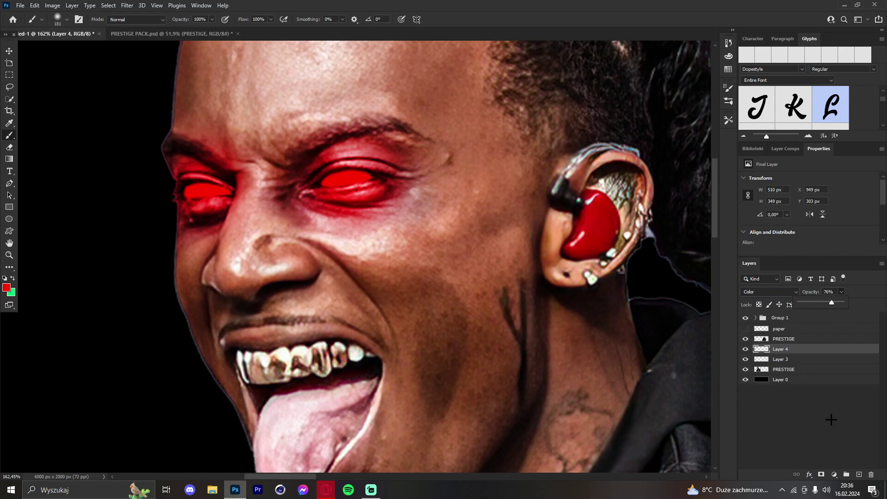
Clip both the red eye layer and the Color glow layer to the left rapper's cutout.
{"action": "left_click", "coordinate": [794, 359], "text": "shift"}
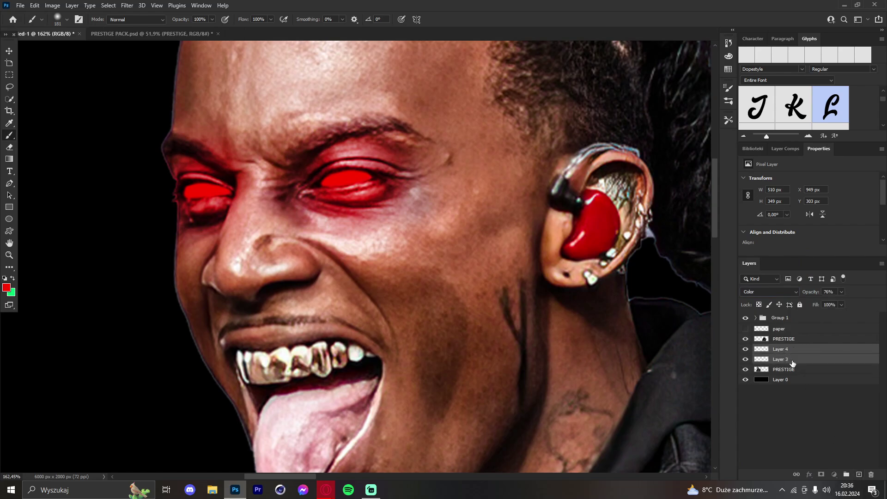
{"action": "right_click", "coordinate": [794, 360]}
{"action": "left_click", "coordinate": [675, 267]}
{"action": "left_click", "coordinate": [810, 357]}
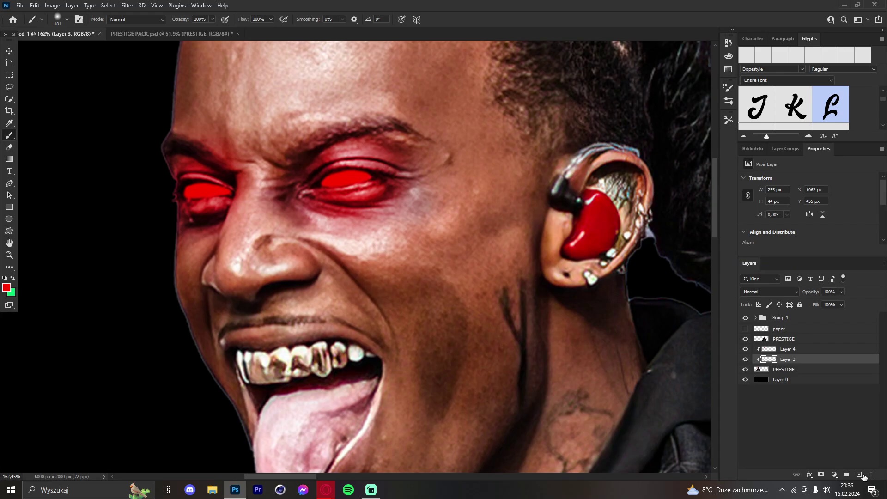
Create a new layer above the clipped glow and paint larger soft red spots over both eyes with a 227 px brush.
{"action": "left_click", "coordinate": [803, 351]}
{"action": "left_click", "coordinate": [859, 475]}
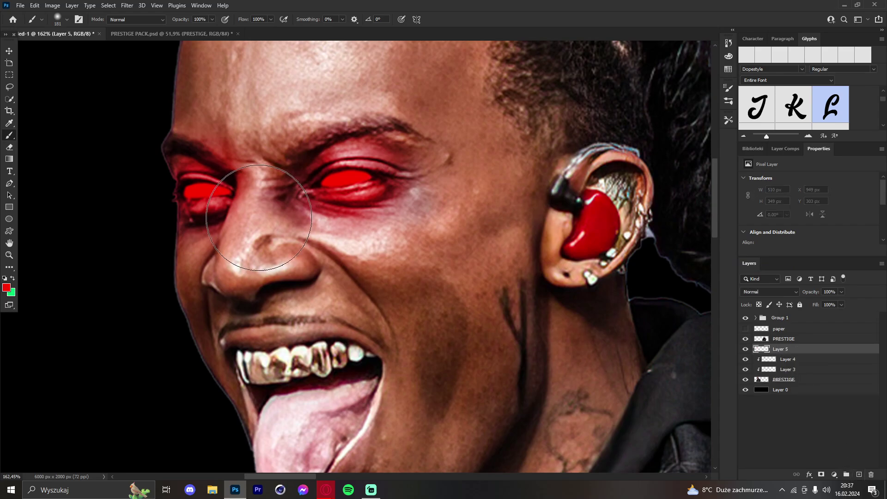
{"action": "left_click_drag", "start_coordinate": [271, 214], "coordinate": [283, 214]}
{"action": "left_click", "coordinate": [217, 194]}
{"action": "left_click", "coordinate": [357, 176]}
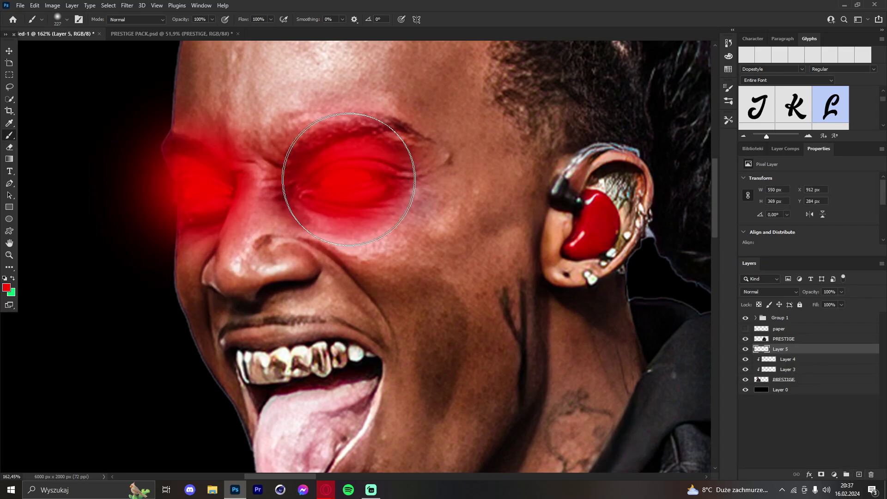
Set the outer glow layer to Linear Dodge (Add) at 45% opacity.
{"action": "left_click", "coordinate": [770, 292]}
{"action": "left_click", "coordinate": [765, 341]}
{"action": "left_click", "coordinate": [842, 291]}
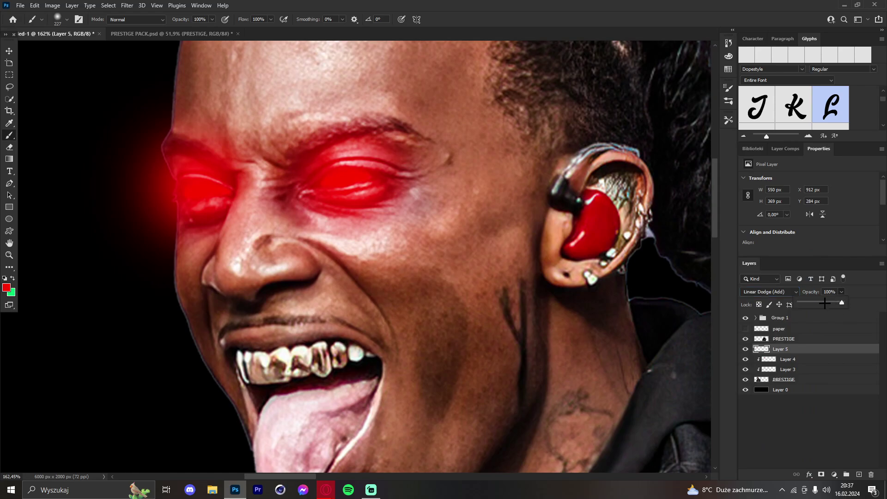
{"action": "left_click_drag", "start_coordinate": [844, 302], "coordinate": [819, 302]}
Create a new layer above the right rapper's cutout, clip it to the cutout and ready the brush at his eyes.
{"action": "left_click", "coordinate": [9, 255]}
{"action": "left_click_drag", "start_coordinate": [319, 151], "coordinate": [199, 145]}
{"action": "left_click_drag", "start_coordinate": [339, 141], "coordinate": [387, 171]}
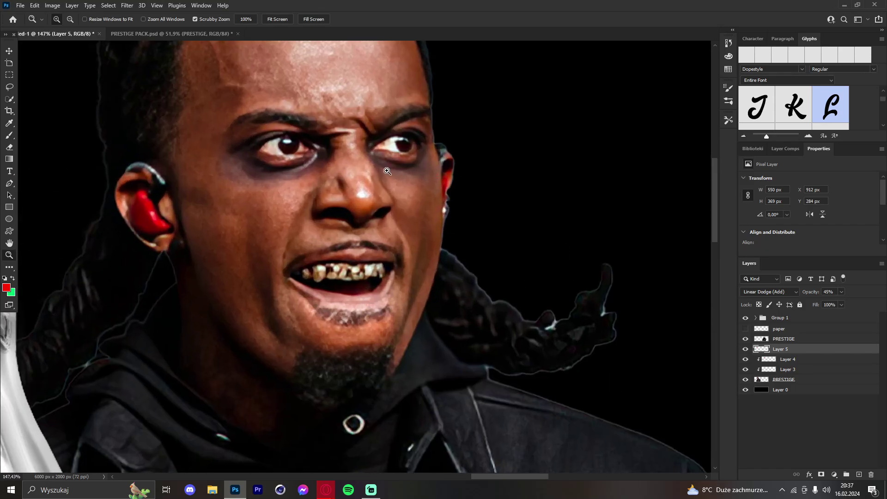
{"action": "left_click", "coordinate": [801, 341]}
{"action": "left_click", "coordinate": [858, 475]}
{"action": "scroll", "coordinate": [776, 344], "scroll_direction": "up", "scroll_amount": 1}
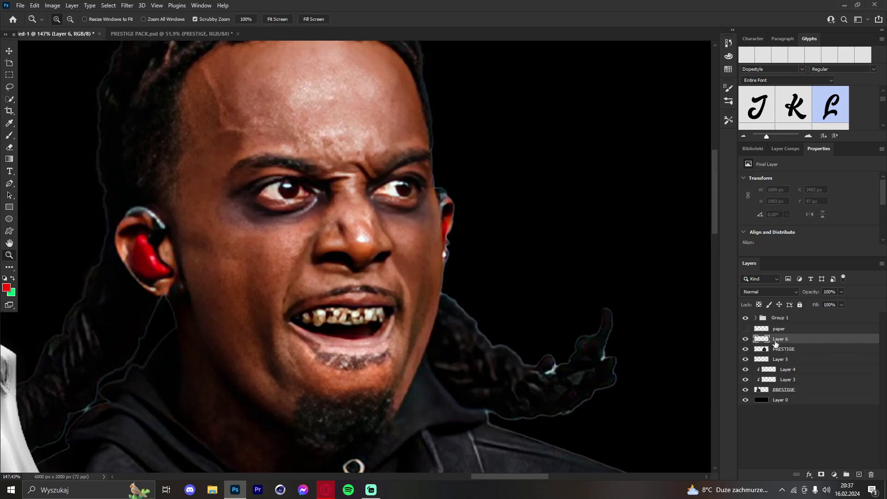
{"action": "right_click", "coordinate": [796, 332]}
{"action": "left_click", "coordinate": [702, 266]}
{"action": "mouse_move", "coordinate": [286, 191]}
{"action": "left_mouse_down"}
{"action": "mouse_move", "coordinate": [318, 193]}
{"action": "mouse_move", "coordinate": [310, 192]}
{"action": "left_mouse_up"}
{"action": "key", "text": "b"}
{"action": "left_click", "coordinate": [371, 489]}
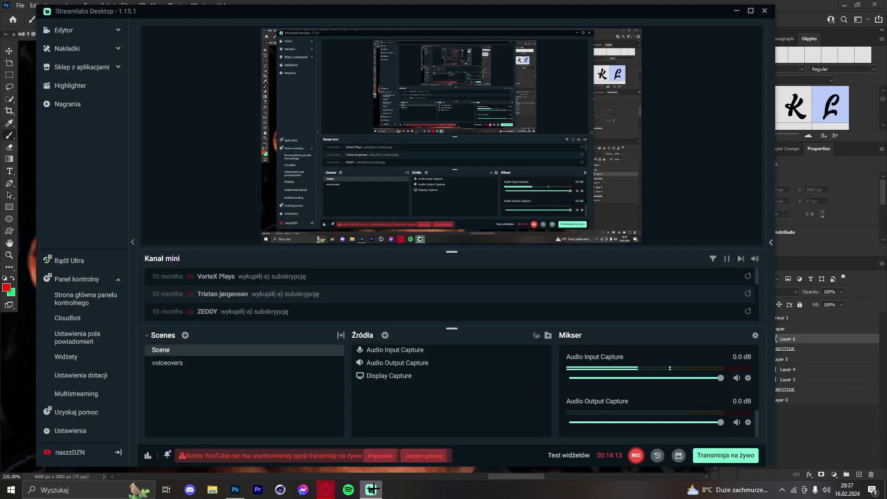
{"action": "left_click", "coordinate": [370, 489]}
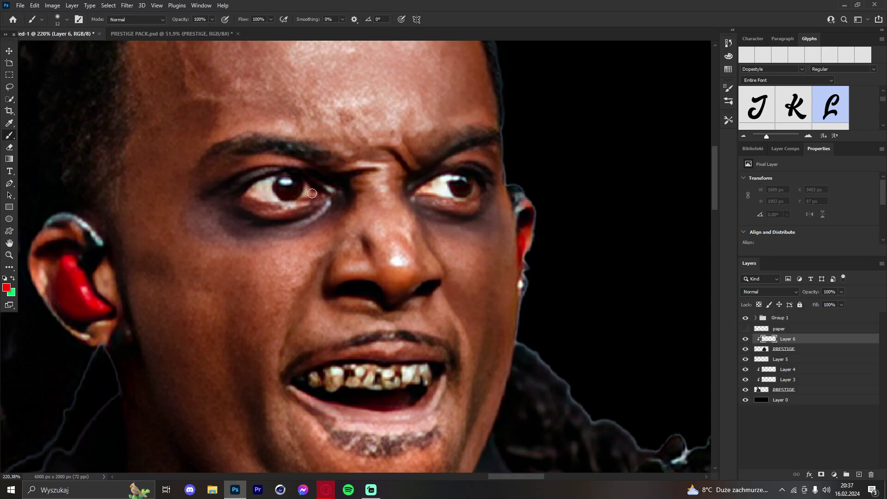
Paint both of the right rapper's eyes solid red with a small brush on the clipped layer.
{"action": "mouse_move", "coordinate": [312, 193]}
{"action": "left_mouse_down"}
{"action": "mouse_move", "coordinate": [275, 190]}
{"action": "mouse_move", "coordinate": [291, 182]}
{"action": "mouse_move", "coordinate": [313, 192]}
{"action": "mouse_move", "coordinate": [252, 199]}
{"action": "mouse_move", "coordinate": [253, 191]}
{"action": "left_mouse_up"}
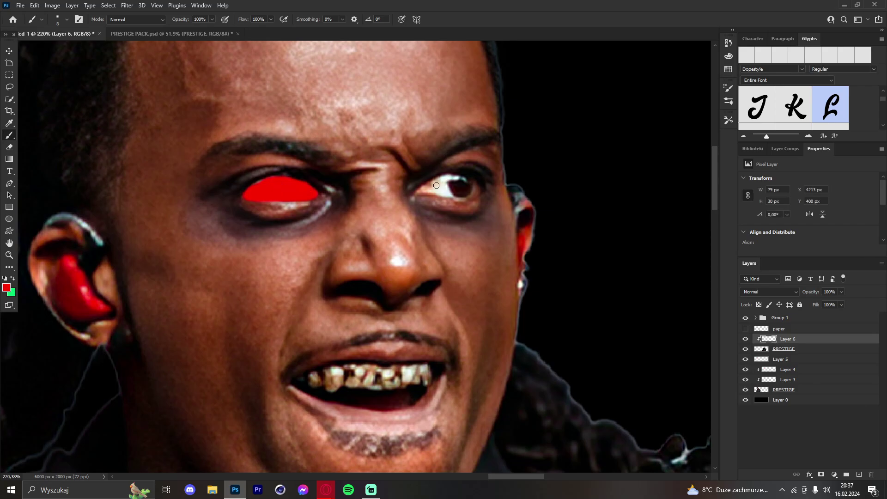
{"action": "mouse_move", "coordinate": [439, 176]}
{"action": "left_mouse_down"}
{"action": "mouse_move", "coordinate": [481, 189]}
{"action": "mouse_move", "coordinate": [461, 198]}
{"action": "mouse_move", "coordinate": [421, 190]}
{"action": "left_mouse_up"}
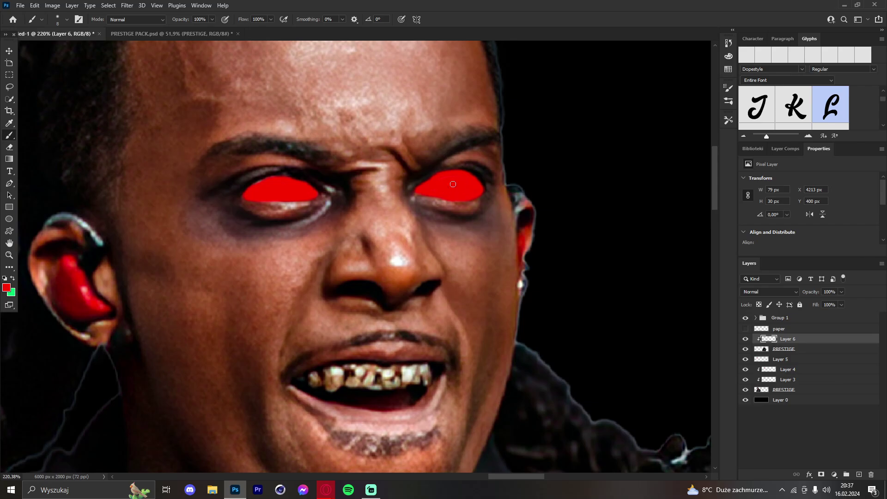
On a new layer, paint soft red glows over the right rapper's eyes and set the blend mode to Color.
{"action": "left_click", "coordinate": [861, 477]}
{"action": "mouse_move", "coordinate": [277, 192]}
{"action": "left_mouse_down"}
{"action": "mouse_move", "coordinate": [301, 193]}
{"action": "mouse_move", "coordinate": [292, 194]}
{"action": "left_mouse_up"}
{"action": "left_click", "coordinate": [285, 194]}
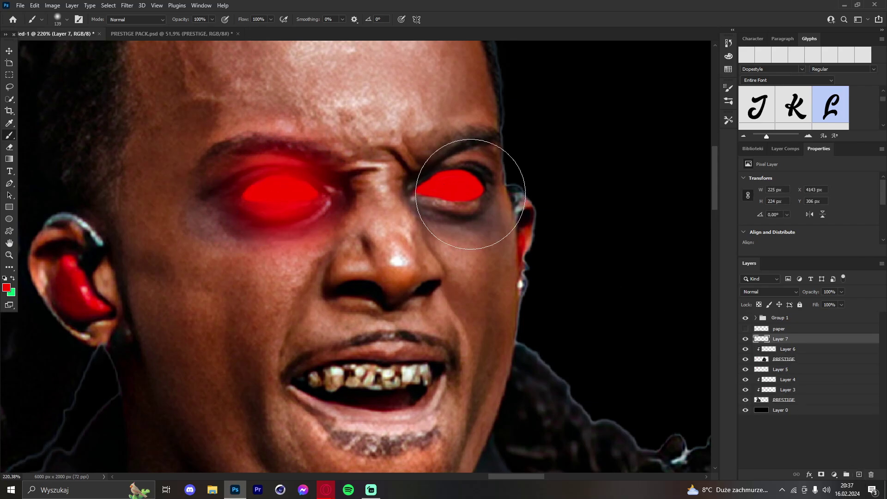
{"action": "left_click", "coordinate": [762, 292]}
{"action": "left_click", "coordinate": [762, 465]}
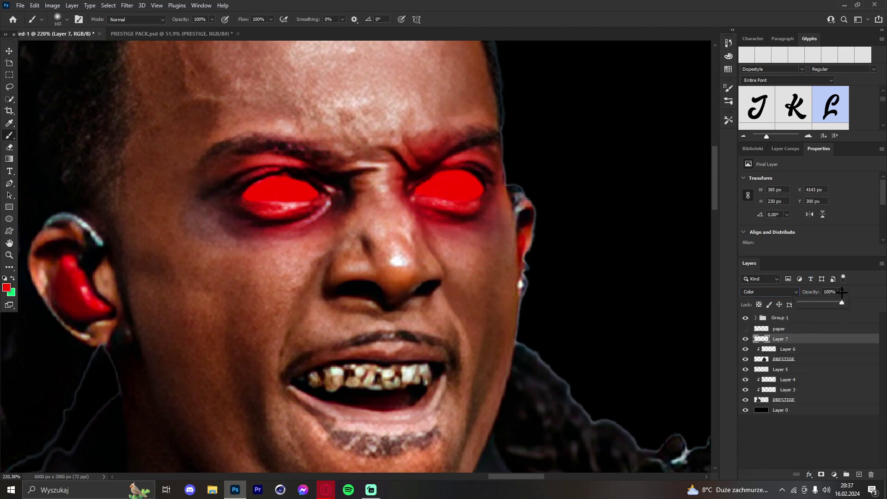
Create another layer above the Color glow and paint larger soft red spots of about 180 px over the right rapper's eyes.
{"action": "left_click", "coordinate": [859, 475]}
{"action": "key", "text": "bracketright"}
{"action": "key", "text": "bracketright"}
{"action": "key", "text": "bracketright"}
{"action": "key", "text": "bracketright"}
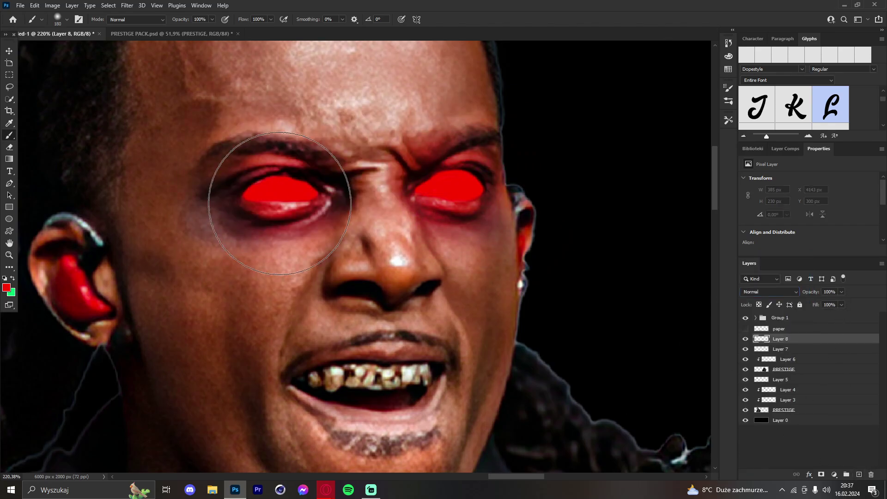
{"action": "left_click", "coordinate": [298, 196]}
{"action": "left_click", "coordinate": [459, 186]}
Set the right rapper's outer glow layer to Linear Dodge (Add) at 43% opacity.
{"action": "left_click", "coordinate": [770, 291]}
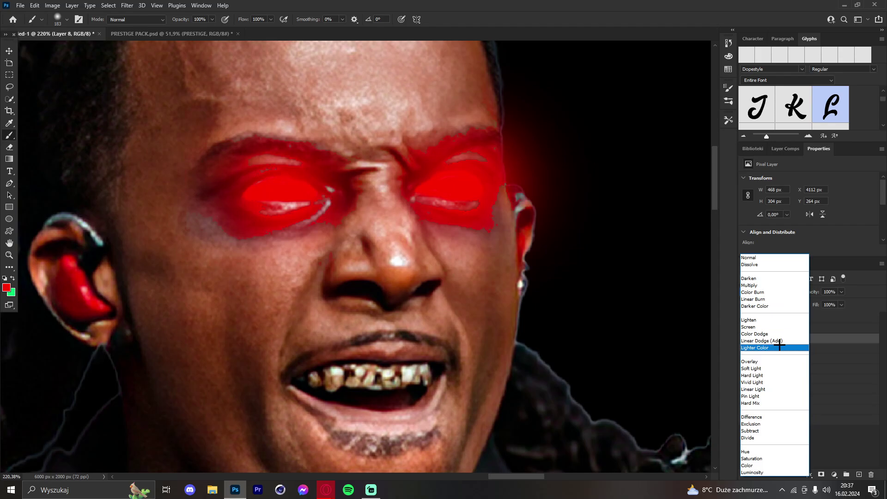
{"action": "left_click", "coordinate": [777, 340]}
{"action": "left_click", "coordinate": [841, 292]}
{"action": "left_click_drag", "start_coordinate": [844, 302], "coordinate": [818, 304]}
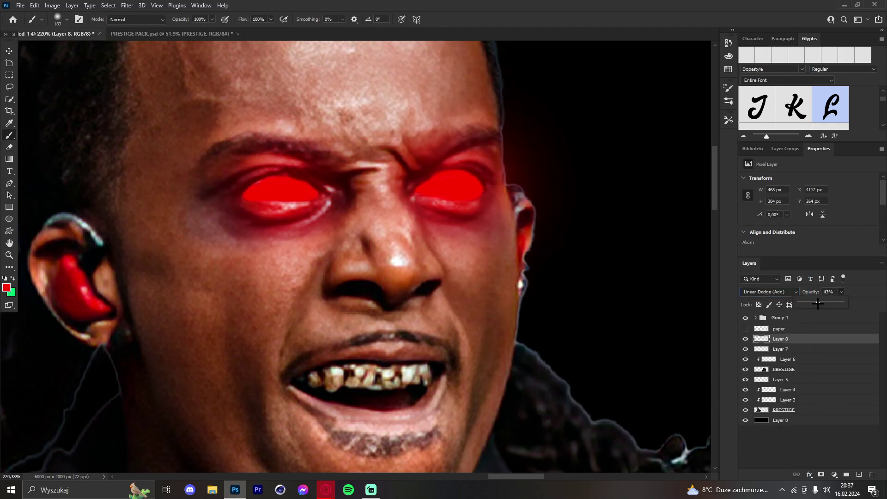
Examine the glowing red eyes of both rappers within the whole header.
{"action": "left_click", "coordinate": [9, 257]}
{"action": "left_click_drag", "start_coordinate": [465, 205], "coordinate": [382, 170]}
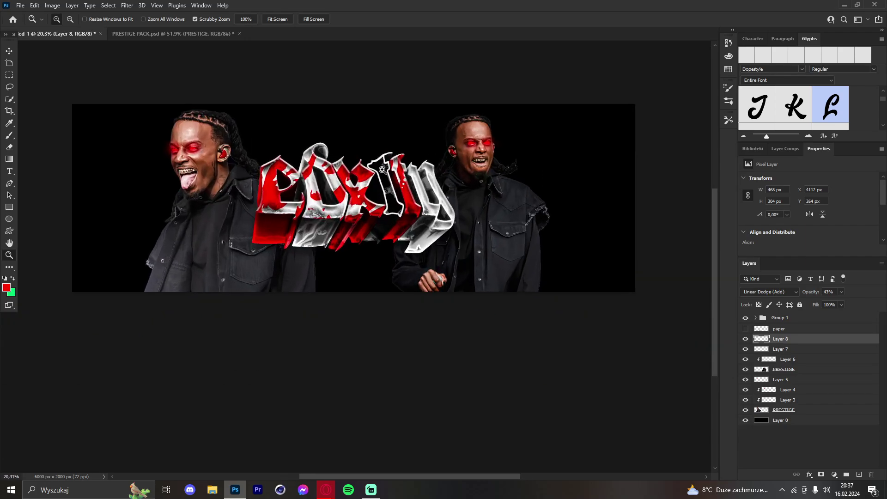
{"action": "left_click_drag", "start_coordinate": [219, 137], "coordinate": [237, 146]}
{"action": "left_click_drag", "start_coordinate": [322, 154], "coordinate": [403, 153]}
{"action": "left_click_drag", "start_coordinate": [330, 151], "coordinate": [286, 147]}
{"action": "mouse_move", "coordinate": [350, 156]}
{"action": "left_mouse_down"}
{"action": "mouse_move", "coordinate": [408, 157]}
{"action": "mouse_move", "coordinate": [355, 157]}
{"action": "left_mouse_up"}
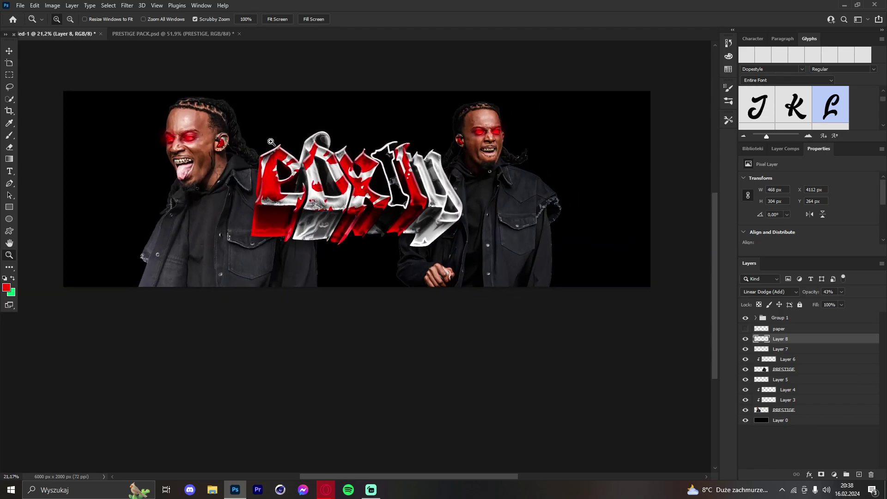
Show the hidden paper layer and move the torn paper strip across the right rapper's chest.
{"action": "left_click", "coordinate": [10, 51]}
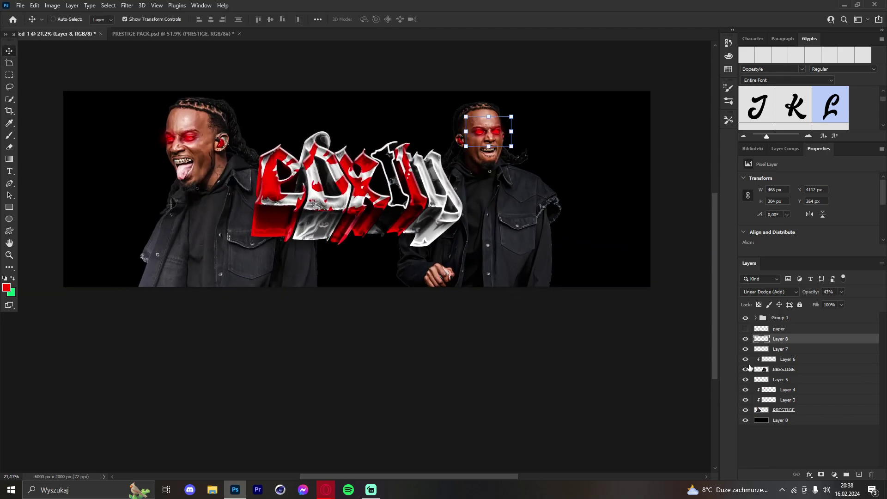
{"action": "left_click", "coordinate": [746, 328]}
{"action": "left_click", "coordinate": [784, 329]}
{"action": "left_click_drag", "start_coordinate": [419, 397], "coordinate": [507, 296]}
{"action": "left_click_drag", "start_coordinate": [460, 340], "coordinate": [510, 354]}
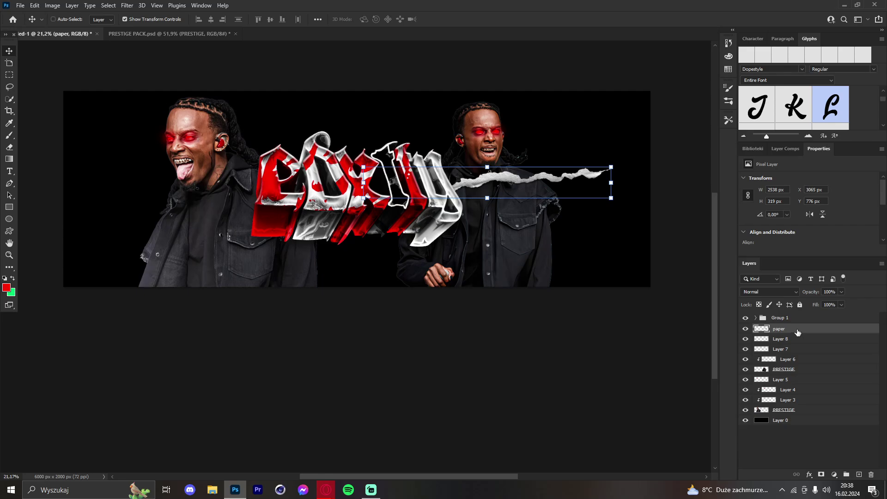
Move the paper layer directly above the black background and rotate the strip to slope down outward from behind the right rapper's shoulder.
{"action": "left_click_drag", "start_coordinate": [798, 331], "coordinate": [786, 415]}
{"action": "left_click_drag", "start_coordinate": [467, 307], "coordinate": [557, 312]}
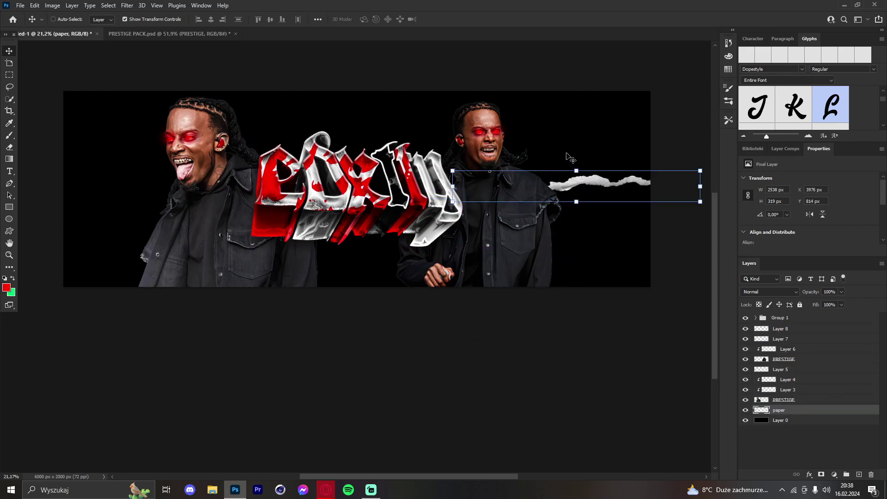
{"action": "left_click_drag", "start_coordinate": [575, 169], "coordinate": [593, 175]}
{"action": "left_click_drag", "start_coordinate": [582, 195], "coordinate": [580, 227]}
{"action": "left_click", "coordinate": [458, 19]}
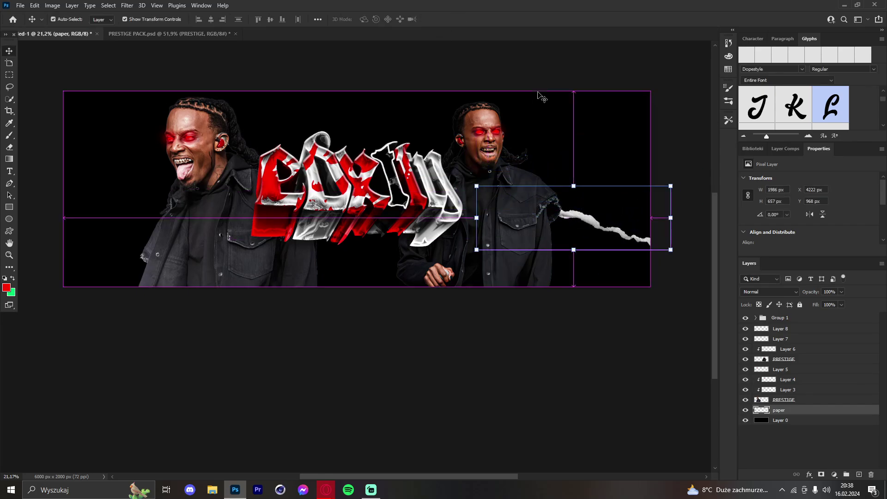
Duplicate the paper strip and rotate the copy to about -46.3° so it slopes upward from behind the right rapper's neck.
{"action": "key", "text": "ctrl+j"}
{"action": "left_click_drag", "start_coordinate": [575, 177], "coordinate": [546, 187]}
{"action": "left_click_drag", "start_coordinate": [588, 224], "coordinate": [581, 149]}
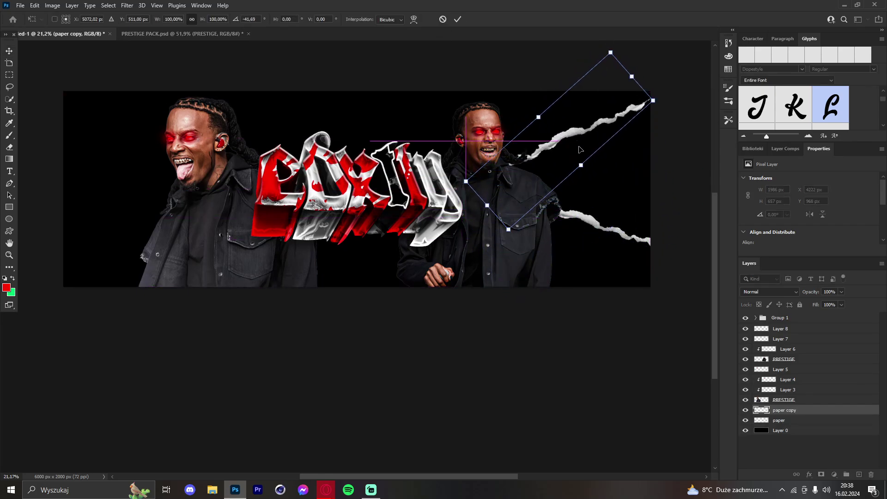
{"action": "left_click_drag", "start_coordinate": [532, 110], "coordinate": [554, 144]}
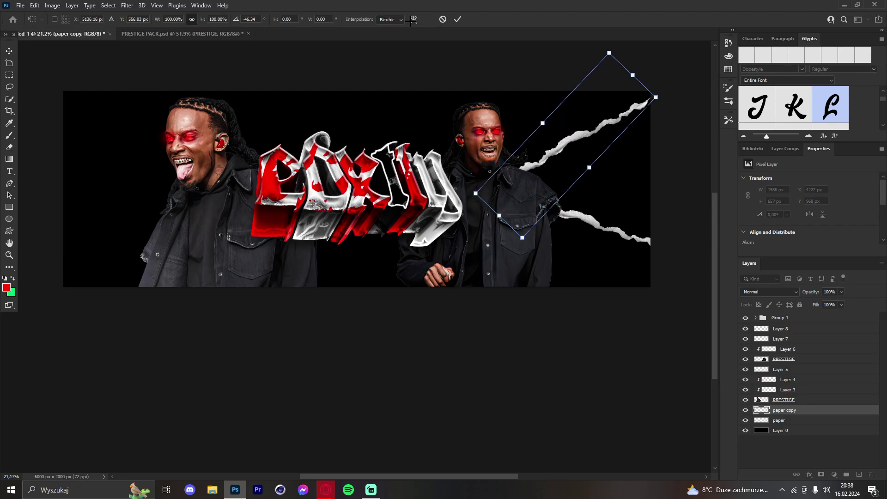
Apply the current rotation, then duplicate the torn paper strip and angle the copy behind the left figure at the banner's lower left.
{"action": "left_click", "coordinate": [458, 19]}
{"action": "key", "text": "ctrl+j"}
{"action": "left_click_drag", "start_coordinate": [566, 150], "coordinate": [118, 241]}
{"action": "left_click_drag", "start_coordinate": [208, 175], "coordinate": [203, 217]}
{"action": "left_click", "coordinate": [458, 19]}
Duplicate the lower-left paper strip and rotate the copy into the banner's upper-left corner, ending behind the left figure's head.
{"action": "key", "text": "ctrl+j"}
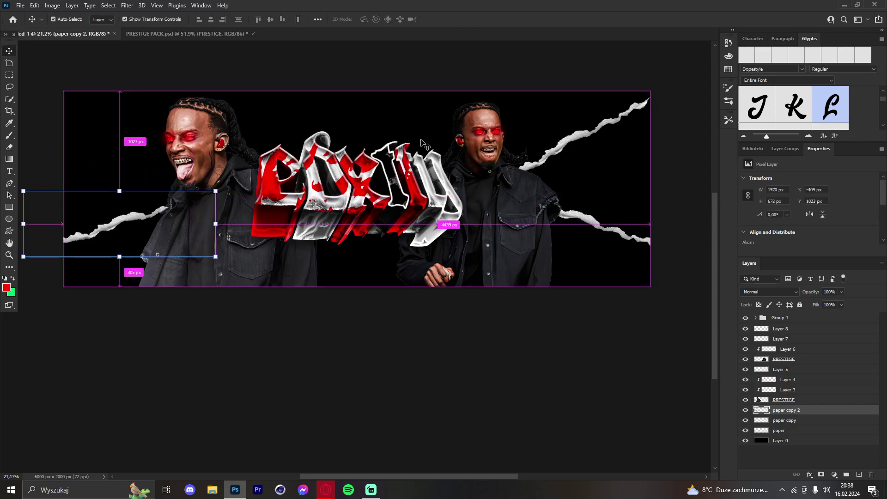
{"action": "left_click_drag", "start_coordinate": [222, 187], "coordinate": [224, 253]}
{"action": "left_click_drag", "start_coordinate": [161, 245], "coordinate": [180, 165]}
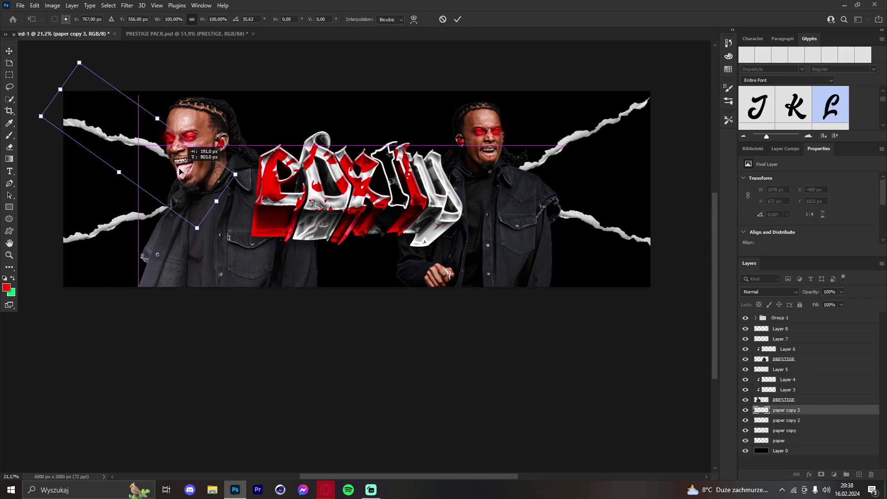
{"action": "left_click_drag", "start_coordinate": [233, 187], "coordinate": [222, 175]}
{"action": "left_click", "coordinate": [456, 19]}
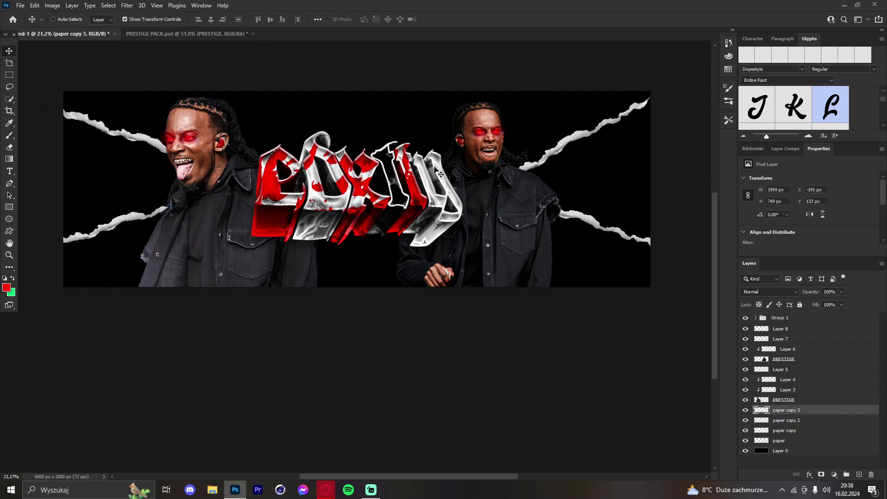
Duplicate the paper strip again and place it near-vertically between the title and the banner's upper edge, tilted about 17° clockwise.
{"action": "key", "text": "ctrl+j"}
{"action": "left_click_drag", "start_coordinate": [248, 133], "coordinate": [181, 240]}
{"action": "left_click", "coordinate": [457, 19]}
{"action": "left_click_drag", "start_coordinate": [362, 120], "coordinate": [407, 172]}
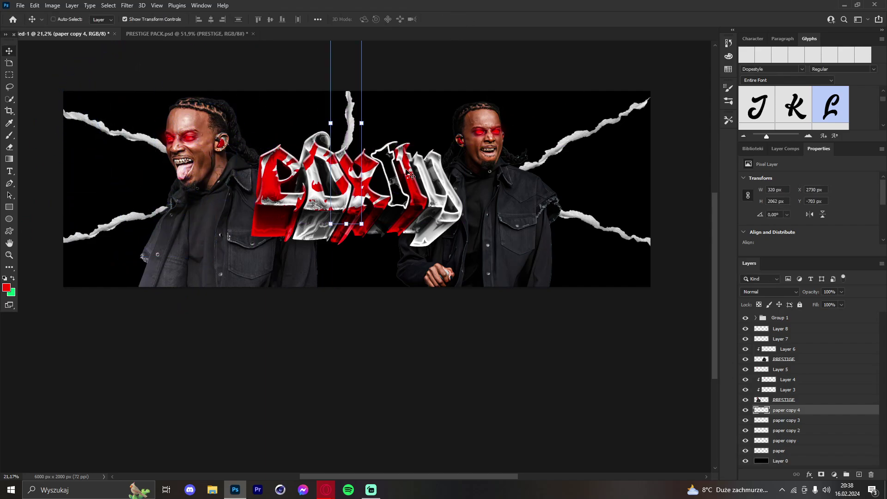
{"action": "left_click_drag", "start_coordinate": [373, 121], "coordinate": [388, 135]}
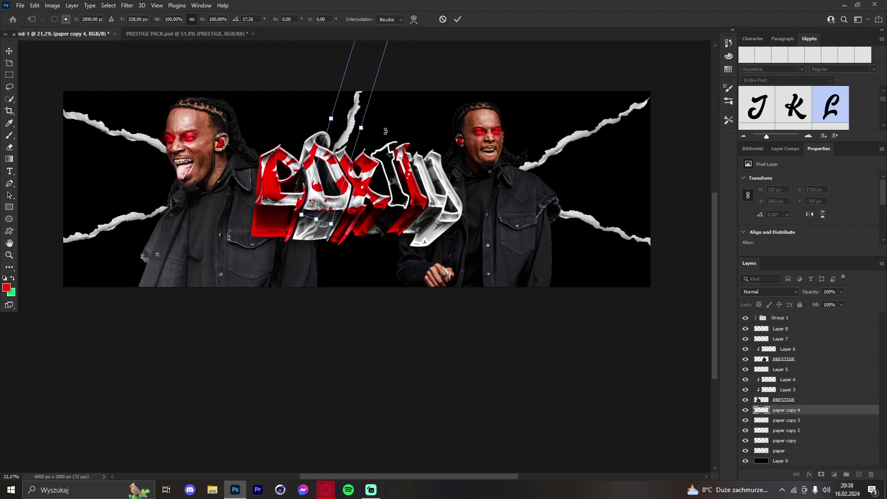
{"action": "left_click", "coordinate": [457, 19]}
{"action": "left_click_drag", "start_coordinate": [442, 94], "coordinate": [455, 90]}
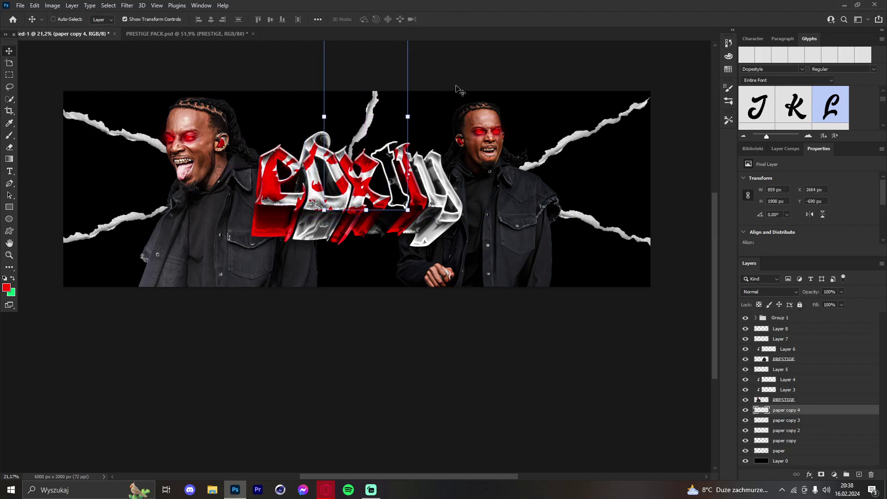
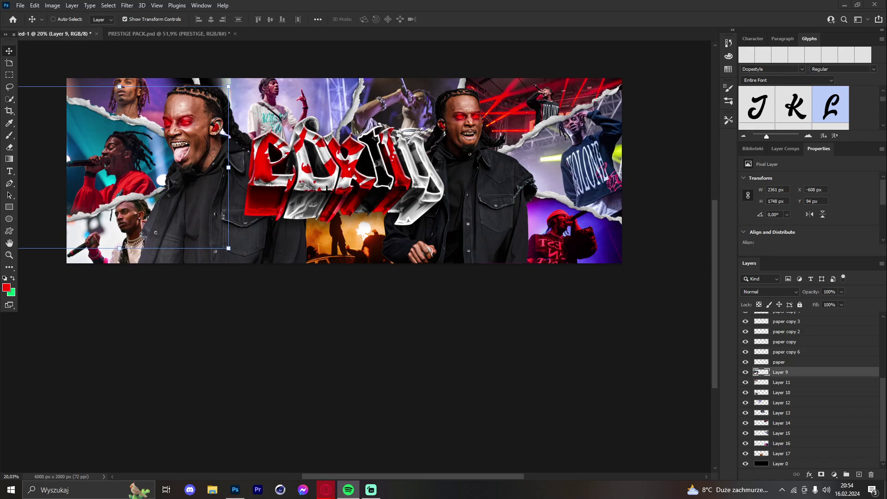
Convert the photo layers from Layer 9 through Layer 17 into one smart object.
{"action": "left_click", "coordinate": [796, 385]}
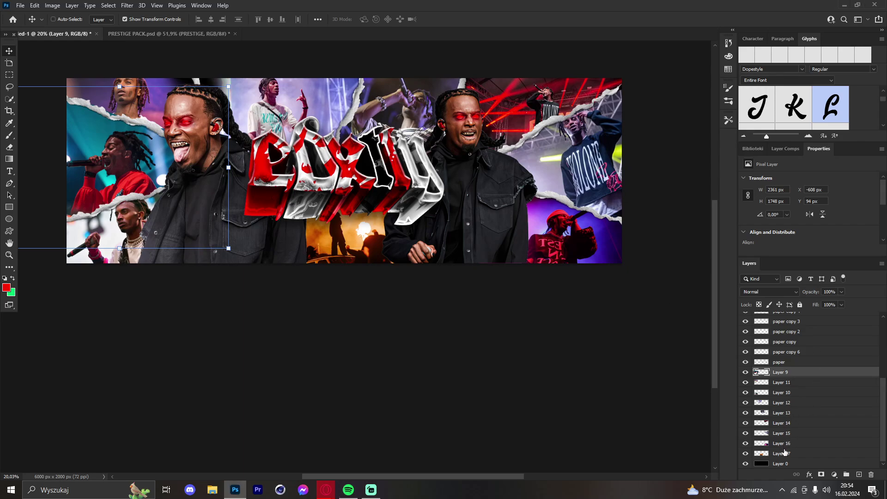
{"action": "left_click", "coordinate": [784, 453], "text": "shift"}
{"action": "right_click", "coordinate": [784, 453]}
{"action": "left_click", "coordinate": [790, 174]}
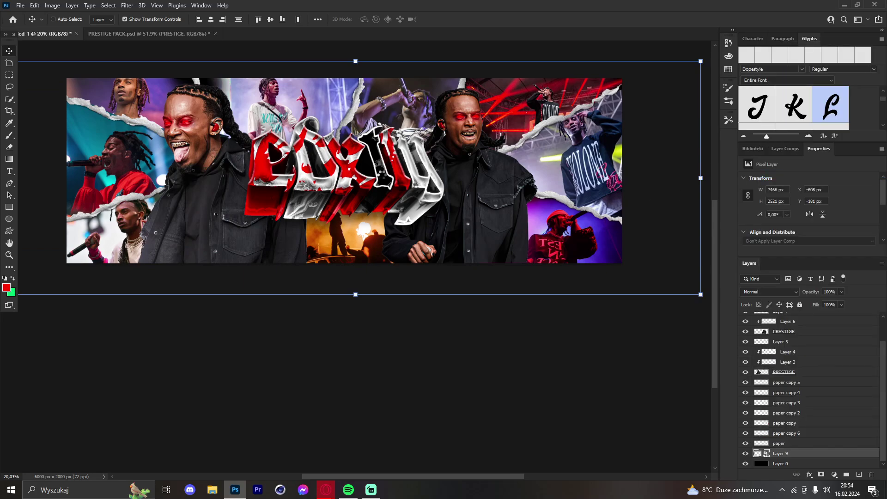
Add a Gradient Map adjustment above the photo collage and clip it to the collage layer.
{"action": "left_click", "coordinate": [834, 475]}
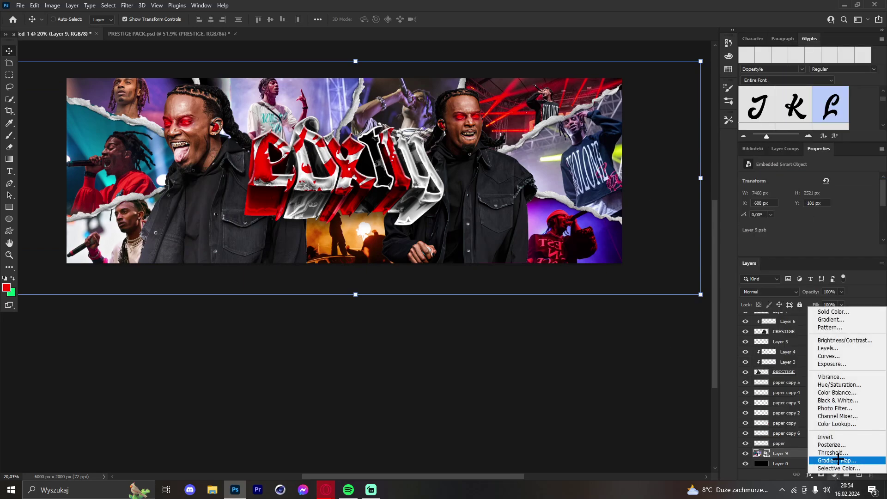
{"action": "left_click", "coordinate": [838, 460]}
{"action": "right_click", "coordinate": [818, 456]}
{"action": "left_click", "coordinate": [786, 236]}
Set the gradient map's starting color stop to black, 000000.
{"action": "left_click", "coordinate": [806, 182]}
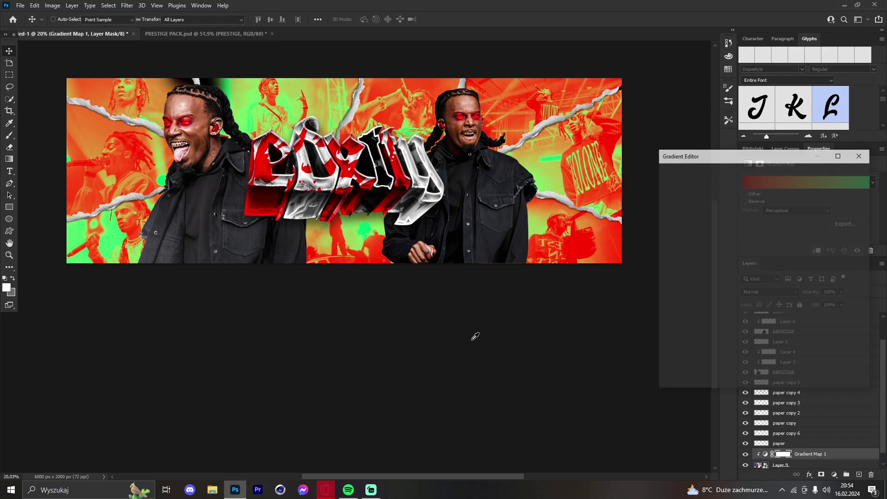
{"action": "double_click", "coordinate": [666, 324]}
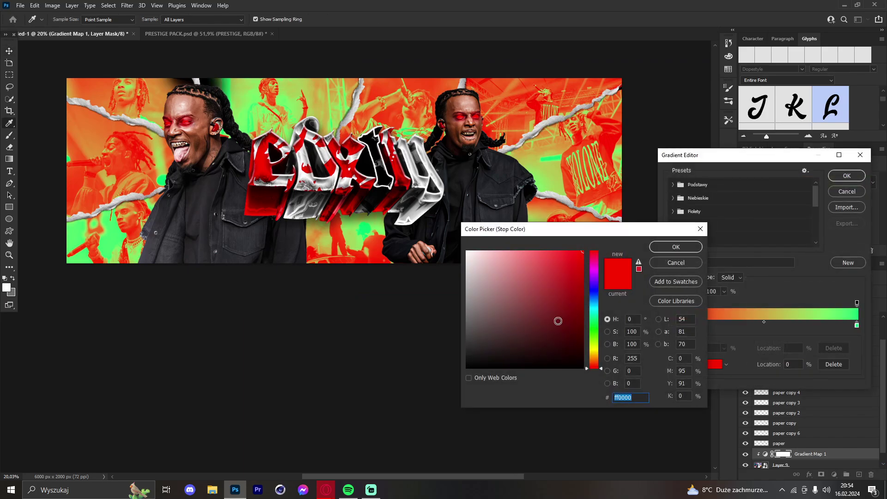
{"action": "type", "text": "000000"}
{"action": "left_click", "coordinate": [676, 247]}
Set the gradient's end color stop to red ff0000, shift it to location 91%, and accept the gradient.
{"action": "left_click", "coordinate": [857, 325]}
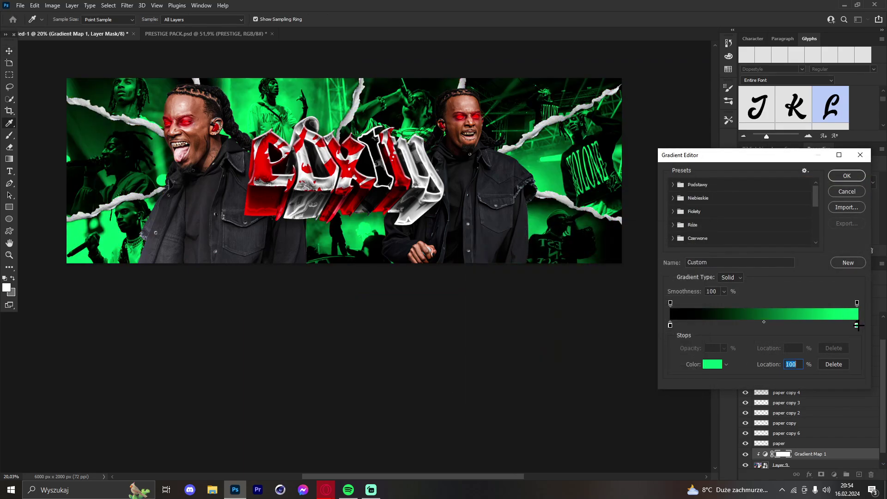
{"action": "double_click", "coordinate": [857, 325]}
{"action": "left_click", "coordinate": [597, 250]}
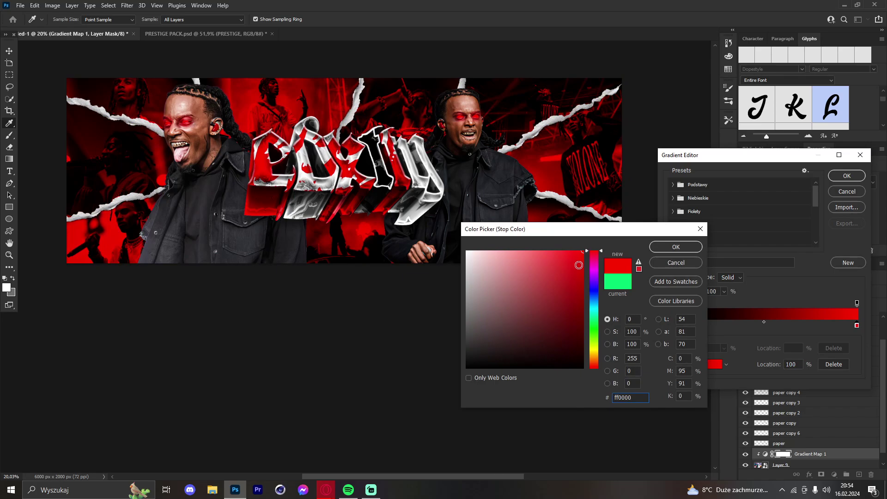
{"action": "left_click", "coordinate": [671, 245]}
{"action": "mouse_move", "coordinate": [857, 325]}
{"action": "left_mouse_down"}
{"action": "mouse_move", "coordinate": [808, 326]}
{"action": "mouse_move", "coordinate": [840, 325]}
{"action": "left_mouse_up"}
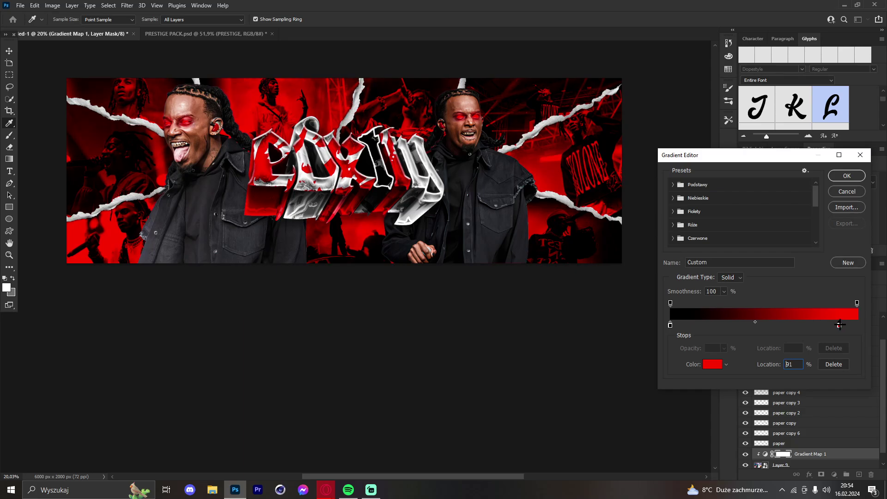
{"action": "scroll", "coordinate": [805, 422], "scroll_direction": "down", "scroll_amount": 1}
{"action": "left_click", "coordinate": [852, 172]}
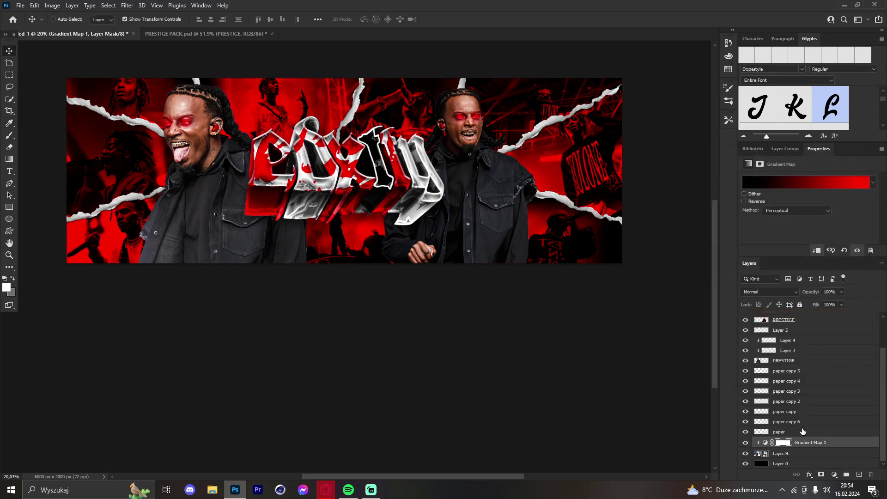
Convert the Gradient Map 1 adjustment and the photo collage layer together into a single smart object.
{"action": "left_click", "coordinate": [800, 455], "text": "shift"}
{"action": "right_click", "coordinate": [801, 455]}
{"action": "left_click", "coordinate": [781, 142]}
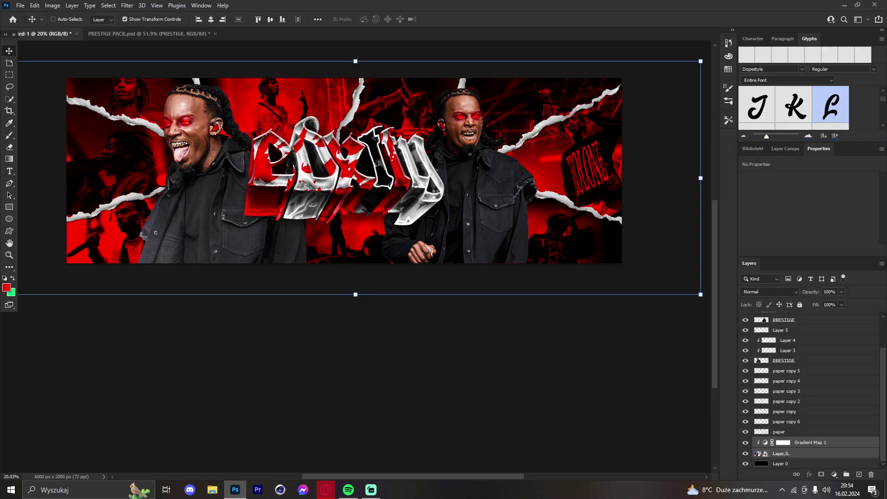
Open the red collage smart object in the Camera Raw Filter and set Clarity to +58.
{"action": "key", "text": "ctrl"}
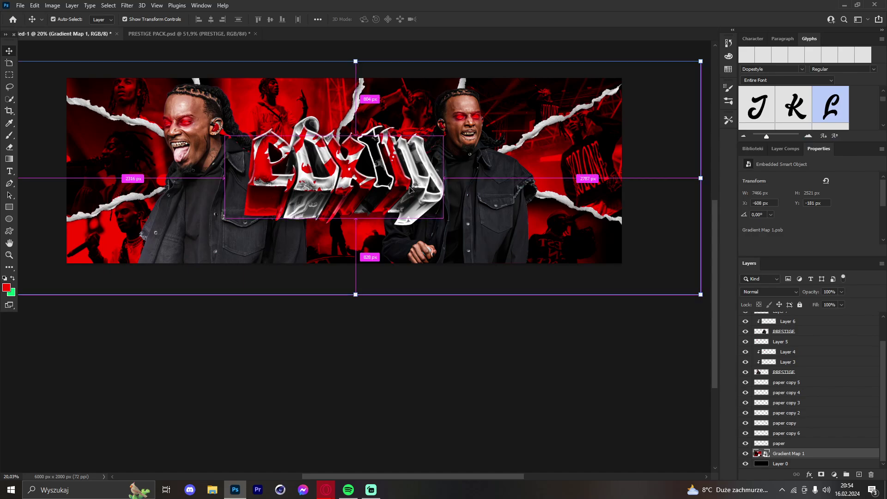
{"action": "key", "text": "a"}
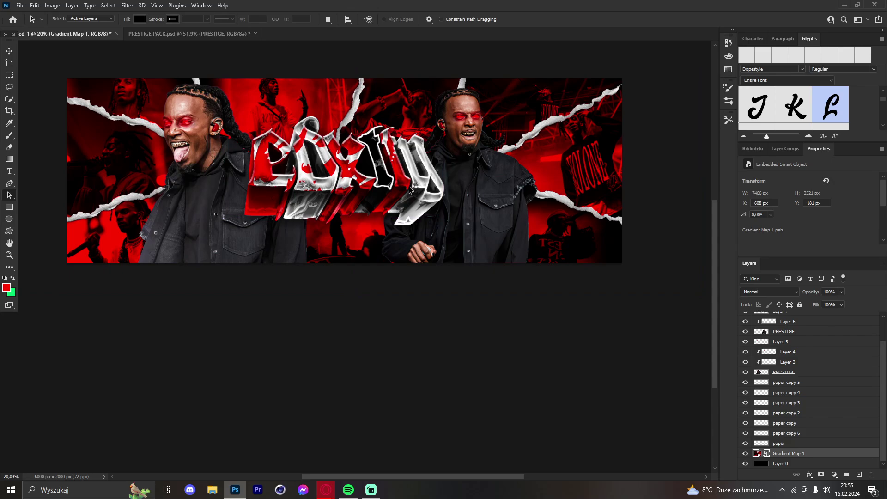
{"action": "key", "text": "v"}
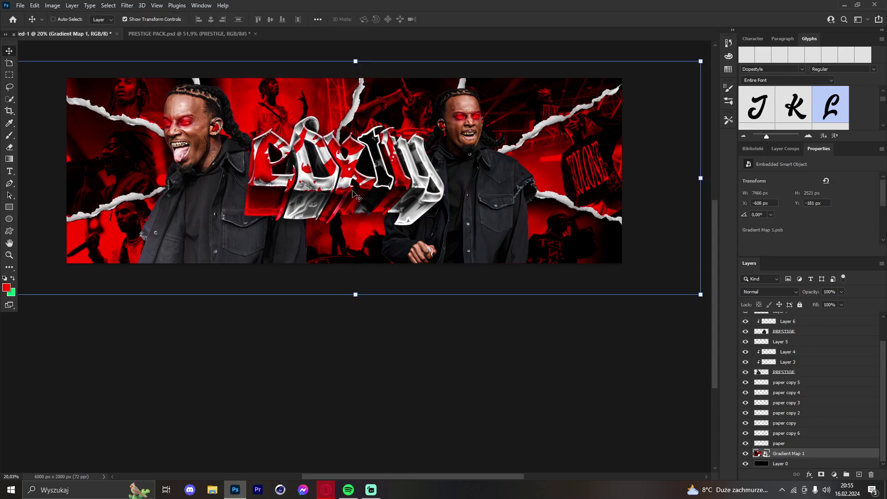
{"action": "key", "text": "ctrl"}
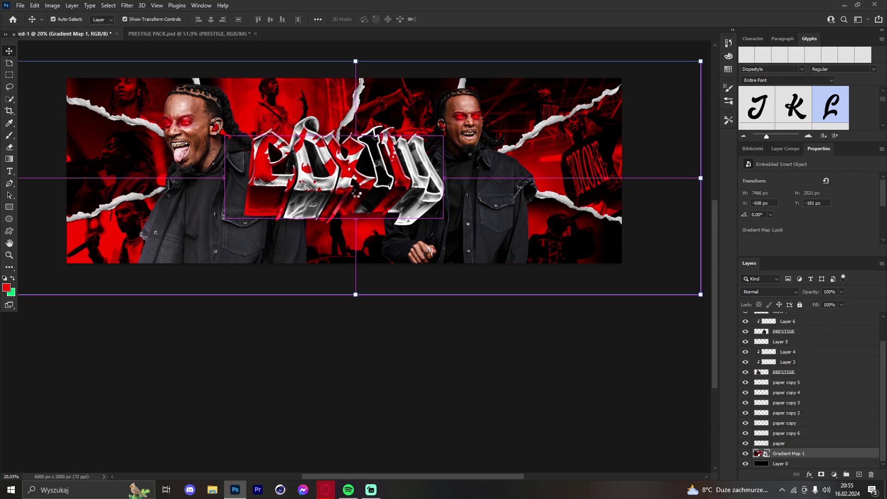
{"action": "left_click", "coordinate": [292, 222]}
{"action": "left_click_drag", "start_coordinate": [340, 174], "coordinate": [322, 180]}
{"action": "scroll", "coordinate": [467, 191], "scroll_direction": "up", "scroll_amount": 8}
{"action": "scroll", "coordinate": [462, 164], "scroll_direction": "down", "scroll_amount": 3}
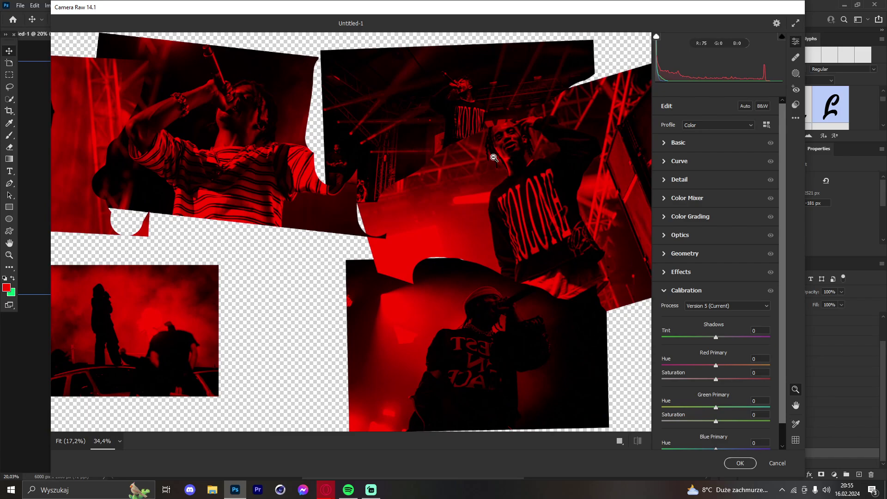
{"action": "scroll", "coordinate": [511, 158], "scroll_direction": "up", "scroll_amount": 3}
{"action": "left_click", "coordinate": [671, 144]}
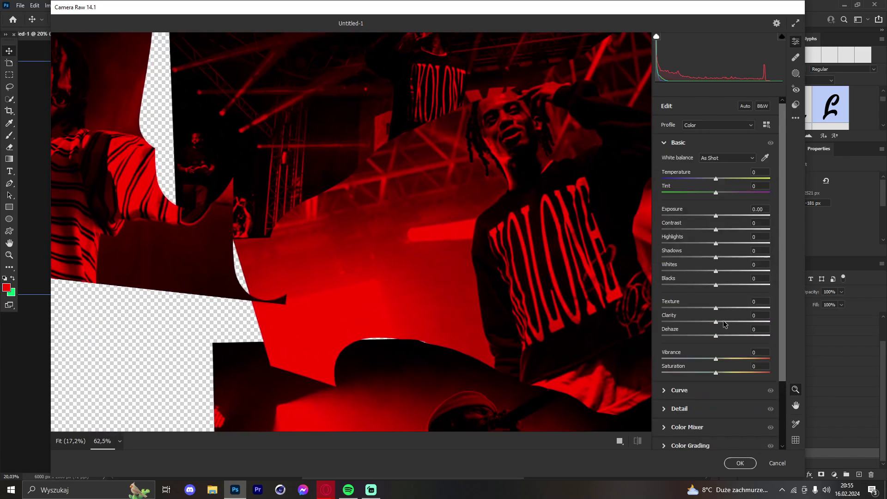
{"action": "left_click_drag", "start_coordinate": [725, 324], "coordinate": [748, 323]}
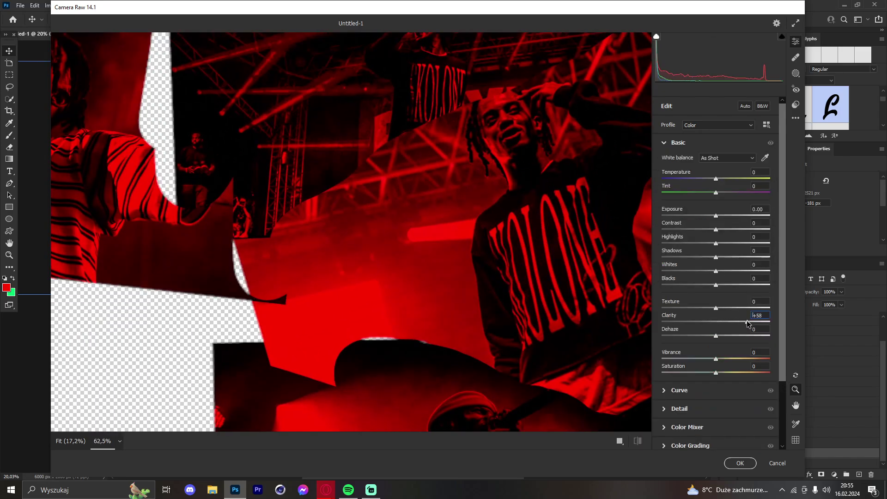
Set Noise Reduction to 85 and Color Noise Reduction to 50, and apply the Camera Raw filter.
{"action": "left_click", "coordinate": [666, 409]}
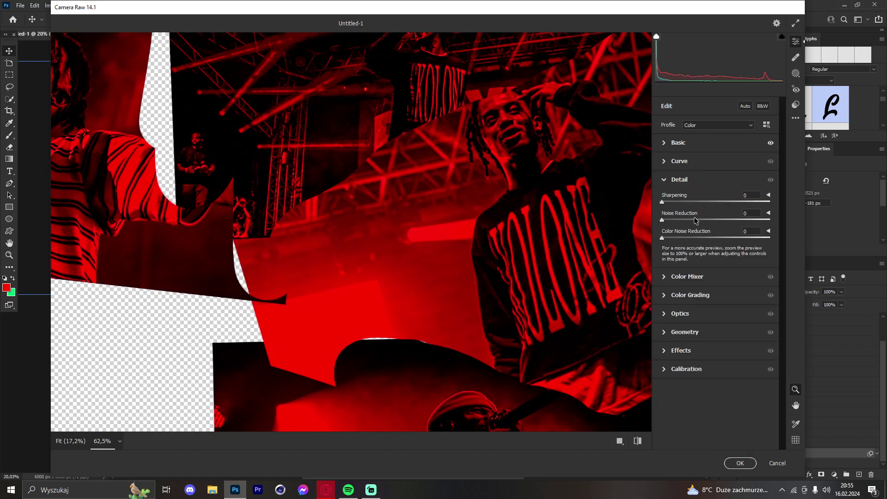
{"action": "left_click_drag", "start_coordinate": [689, 220], "coordinate": [754, 220]}
{"action": "left_click", "coordinate": [716, 237]}
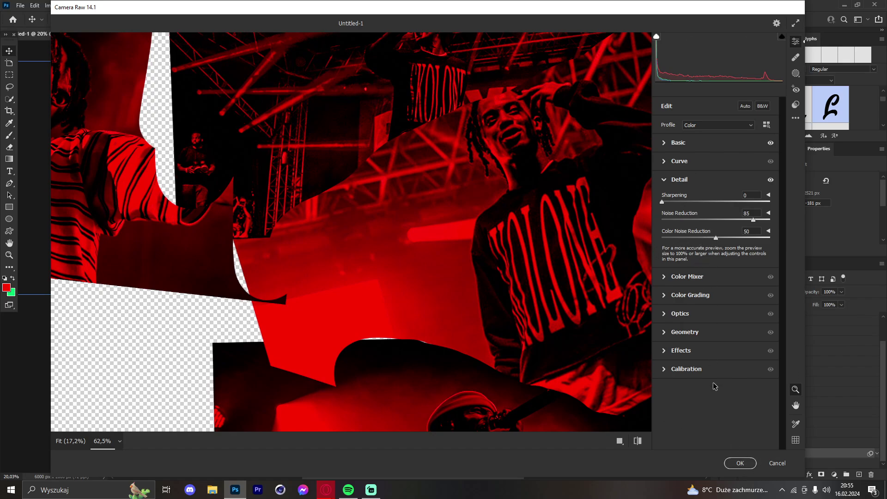
{"action": "left_click", "coordinate": [740, 463]}
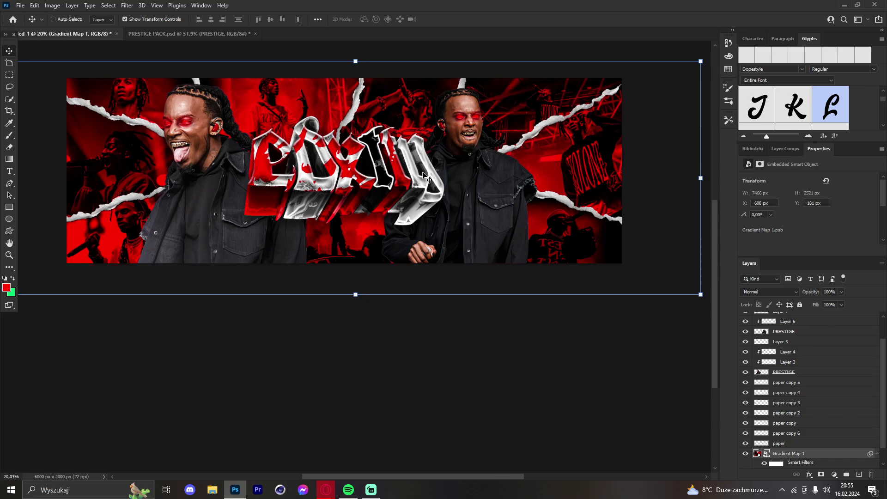
Colorize the paper copy 4 layer red using Hue/Saturation with hue 0, saturation 100 and lightness -35.
{"action": "left_click", "coordinate": [786, 383]}
{"action": "left_click", "coordinate": [790, 392]}
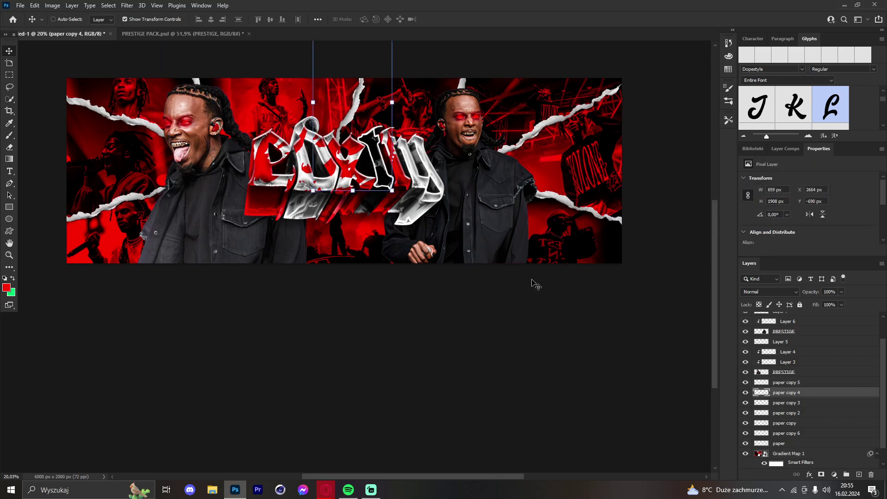
{"action": "key", "text": "ctrl"}
{"action": "key", "text": "ctrl+u"}
{"action": "left_click", "coordinate": [825, 211]}
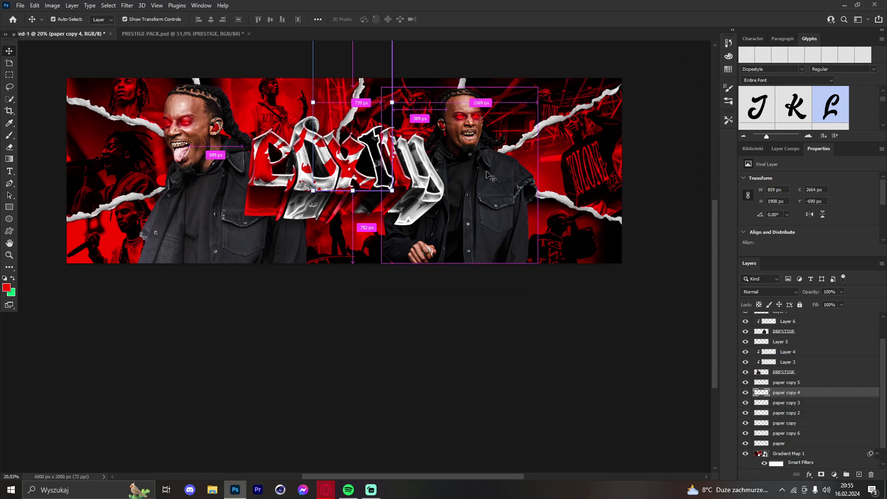
{"action": "key", "text": "ctrl+u"}
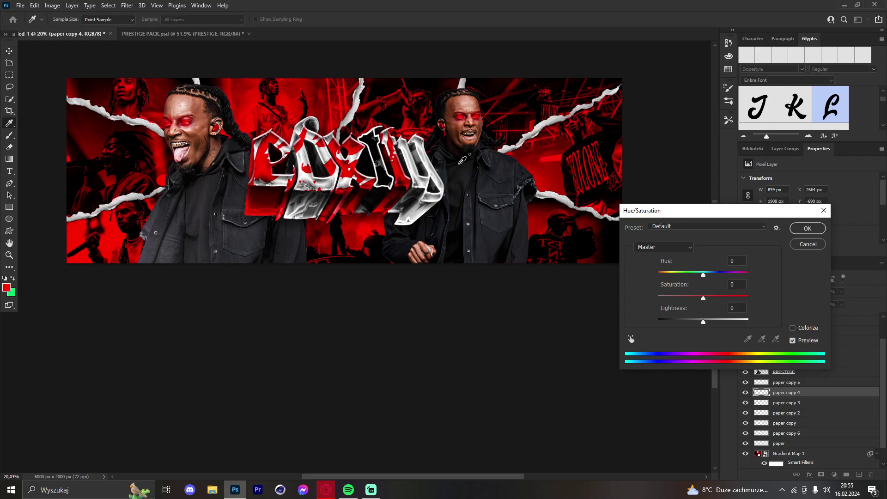
{"action": "left_click", "coordinate": [792, 328]}
{"action": "left_click_drag", "start_coordinate": [740, 296], "coordinate": [750, 298]}
{"action": "mouse_move", "coordinate": [704, 321]}
{"action": "left_mouse_down"}
{"action": "mouse_move", "coordinate": [679, 322]}
{"action": "mouse_move", "coordinate": [687, 320]}
{"action": "left_mouse_up"}
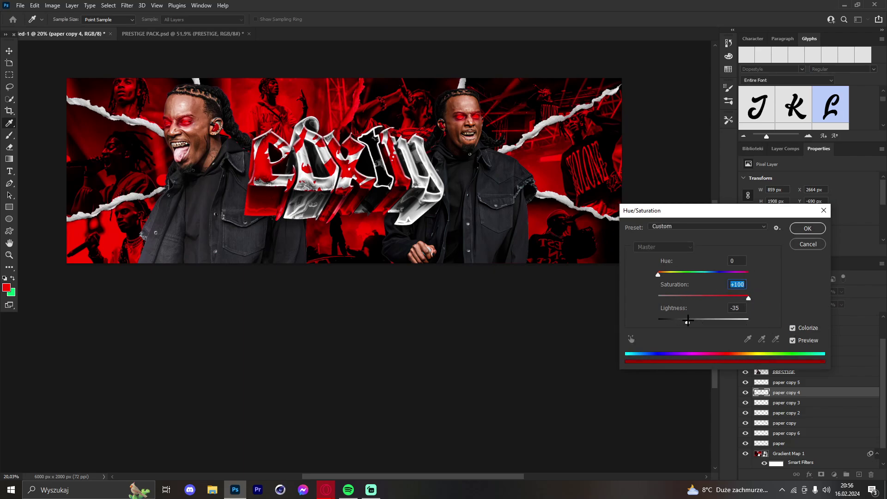
{"action": "left_click", "coordinate": [808, 228]}
{"action": "key", "text": "v"}
Colorize the paper copy 5 layer red using Hue/Saturation with hue 360, saturation 100 and a reduced lightness.
{"action": "left_click", "coordinate": [799, 403]}
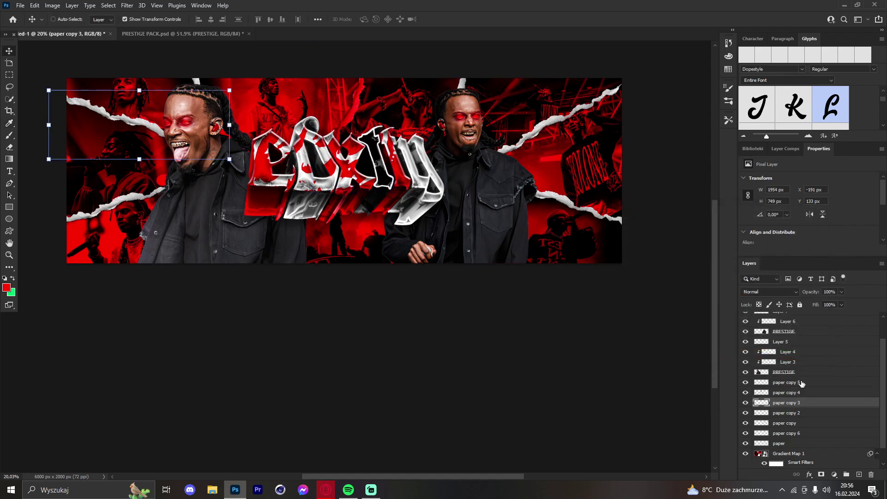
{"action": "left_click", "coordinate": [801, 383]}
{"action": "key", "text": "ctrl+u"}
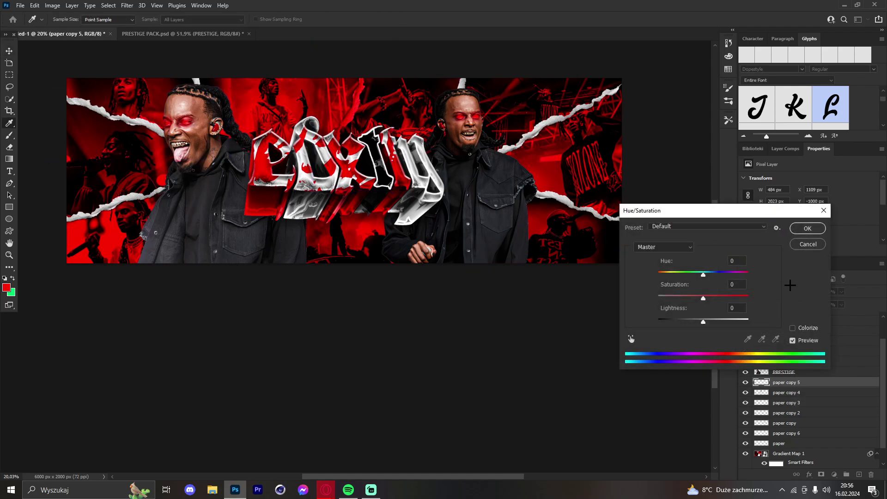
{"action": "left_click", "coordinate": [792, 328]}
{"action": "left_click_drag", "start_coordinate": [704, 275], "coordinate": [763, 273]}
{"action": "left_click_drag", "start_coordinate": [703, 298], "coordinate": [749, 298]}
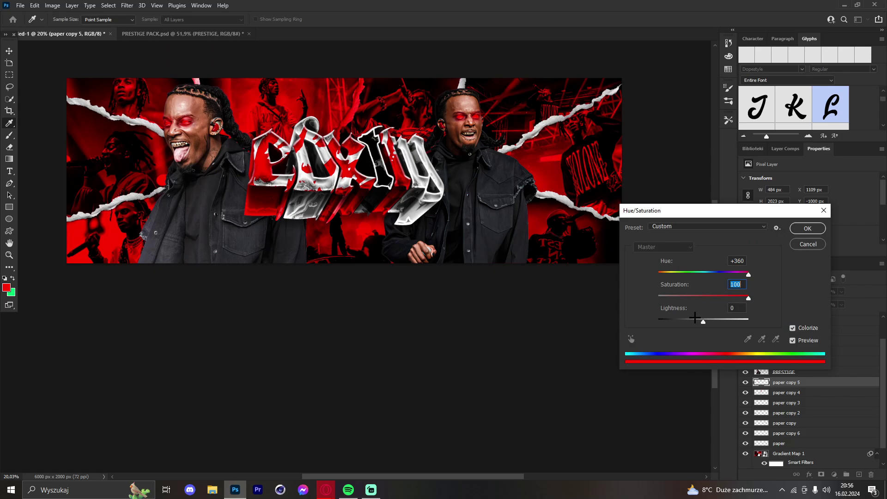
{"action": "left_click_drag", "start_coordinate": [695, 323], "coordinate": [682, 322]}
{"action": "left_click", "coordinate": [816, 228]}
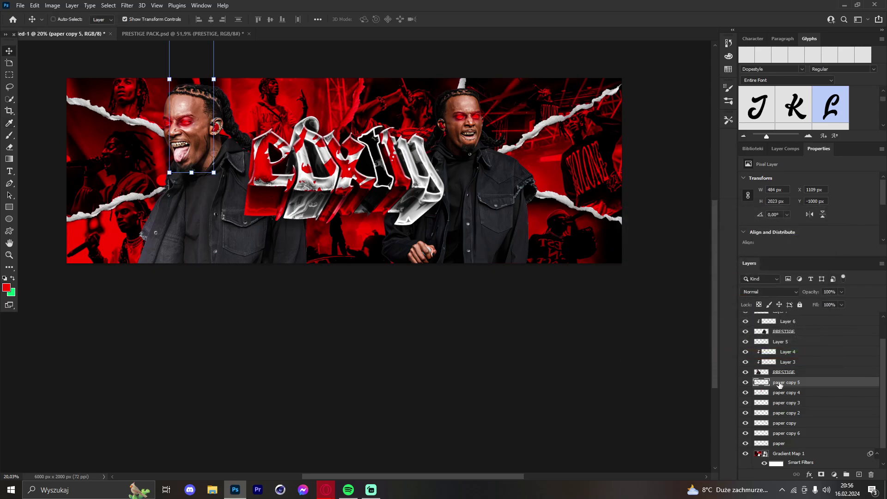
Colorize the paper copy 6 layer red using Hue/Saturation with hue 0, maximum saturation and a reduced lightness.
{"action": "left_click", "coordinate": [789, 394]}
{"action": "left_click", "coordinate": [785, 404]}
{"action": "left_click", "coordinate": [785, 413]}
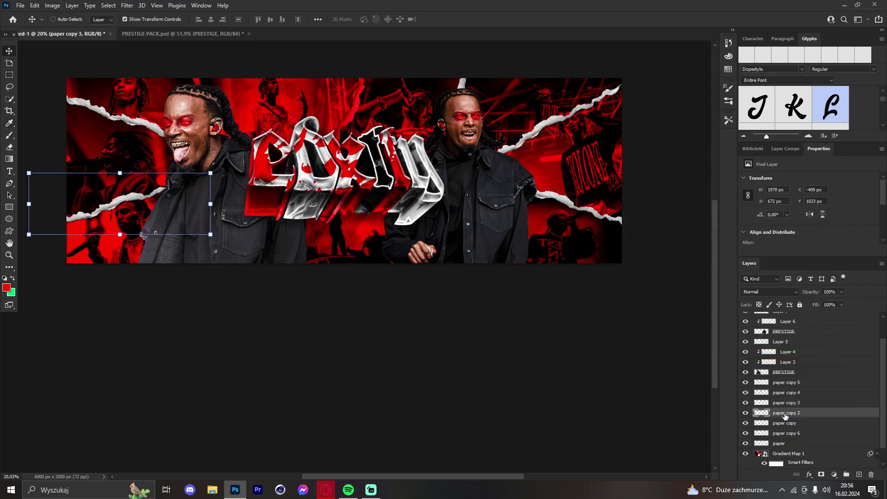
{"action": "left_click", "coordinate": [782, 423]}
{"action": "left_click", "coordinate": [791, 383]}
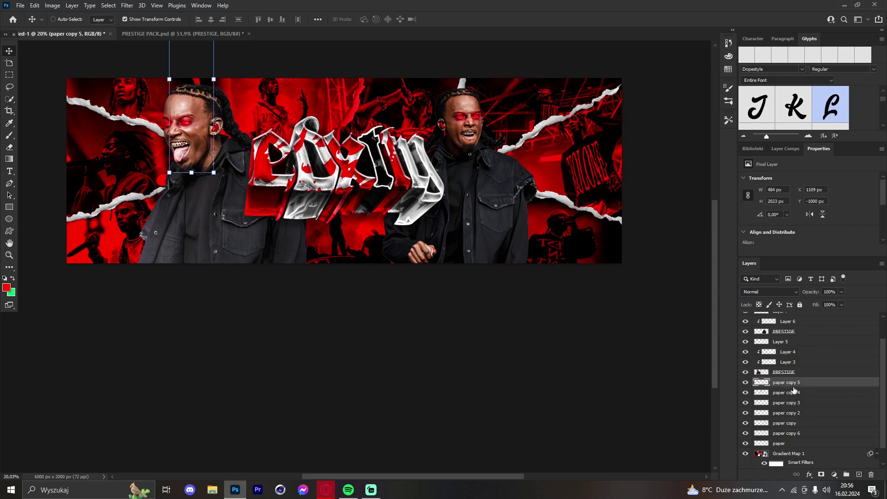
{"action": "left_click", "coordinate": [790, 393]}
{"action": "left_click", "coordinate": [785, 403]}
{"action": "left_click", "coordinate": [783, 413]}
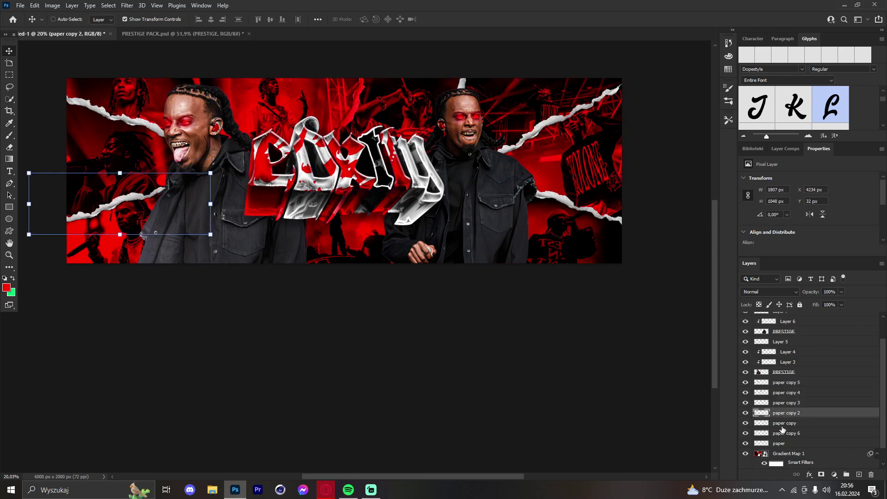
{"action": "left_click", "coordinate": [782, 434]}
{"action": "key", "text": "ctrl+u"}
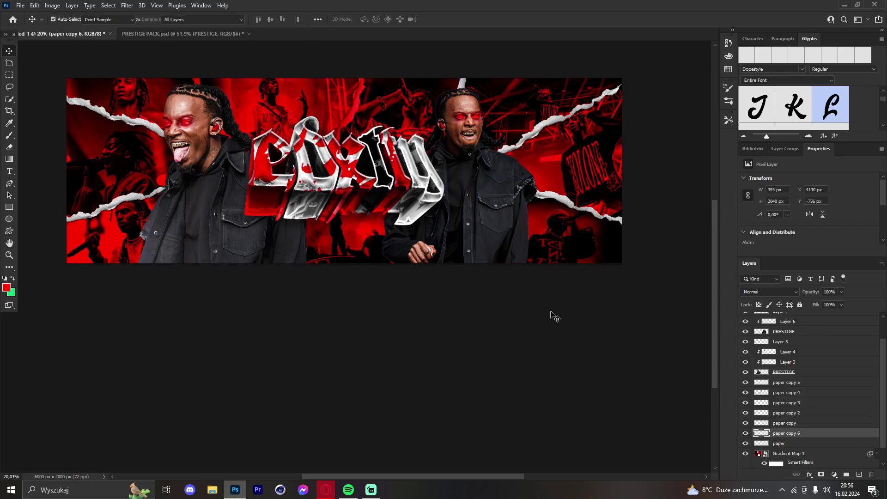
{"action": "left_click", "coordinate": [795, 328]}
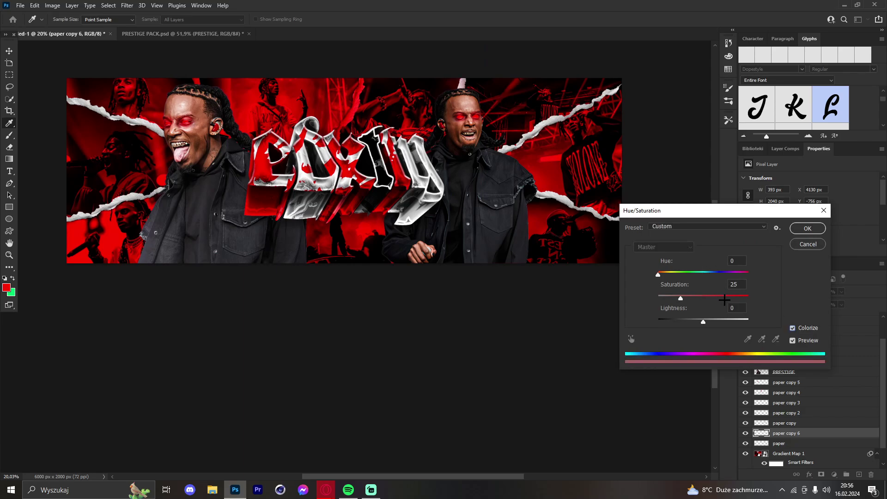
{"action": "left_click_drag", "start_coordinate": [724, 300], "coordinate": [750, 299]}
{"action": "left_click_drag", "start_coordinate": [696, 320], "coordinate": [683, 319]}
{"action": "left_click", "coordinate": [808, 228]}
Examine the recolored center paper strip up close and judge the whole banner composition from a distance.
{"action": "key", "text": "z"}
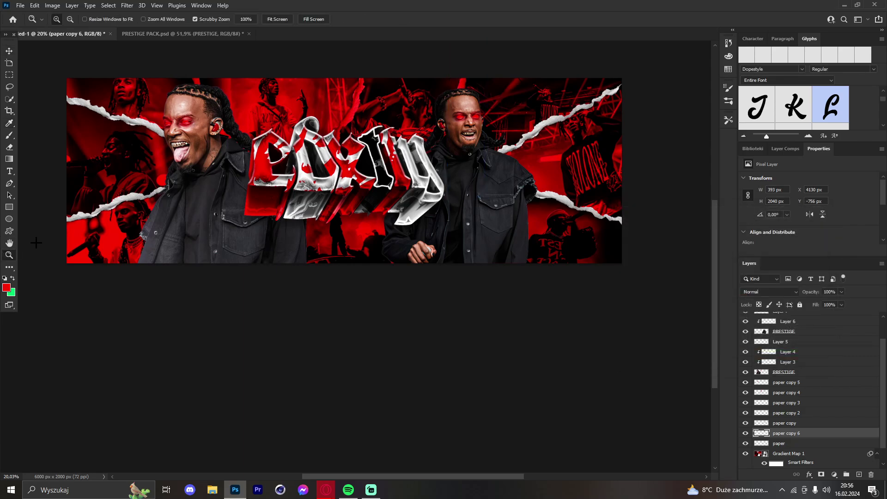
{"action": "left_click_drag", "start_coordinate": [336, 74], "coordinate": [368, 99]}
{"action": "scroll", "coordinate": [383, 125], "scroll_direction": "down", "scroll_amount": 2}
{"action": "scroll", "coordinate": [393, 116], "scroll_direction": "up", "scroll_amount": 6}
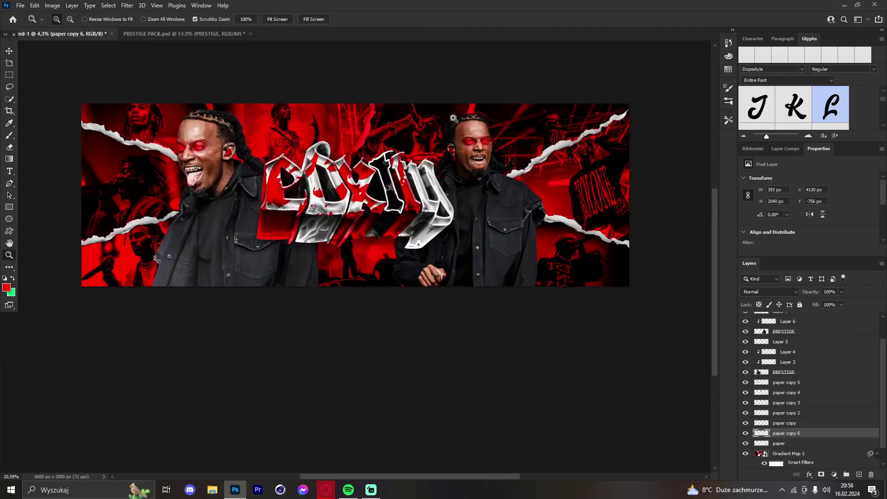
{"action": "scroll", "coordinate": [392, 124], "scroll_direction": "down", "scroll_amount": 6}
{"action": "scroll", "coordinate": [395, 127], "scroll_direction": "up", "scroll_amount": 6}
{"action": "scroll", "coordinate": [395, 115], "scroll_direction": "up", "scroll_amount": 2}
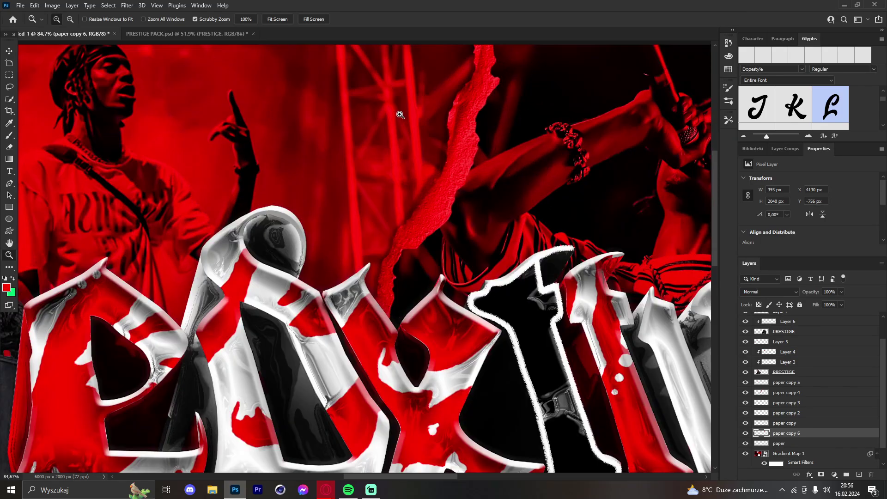
{"action": "scroll", "coordinate": [416, 123], "scroll_direction": "down", "scroll_amount": 7}
{"action": "scroll", "coordinate": [444, 130], "scroll_direction": "up", "scroll_amount": 8}
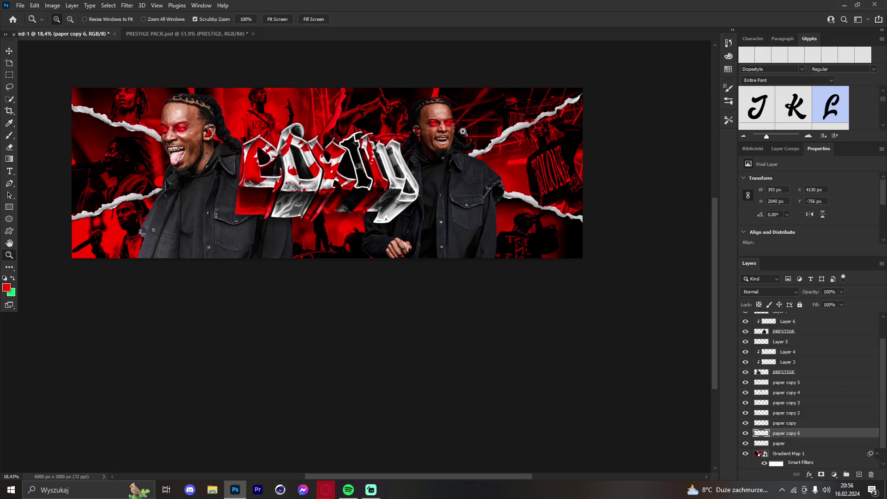
{"action": "scroll", "coordinate": [414, 156], "scroll_direction": "down", "scroll_amount": 10}
{"action": "scroll", "coordinate": [381, 157], "scroll_direction": "up", "scroll_amount": 7}
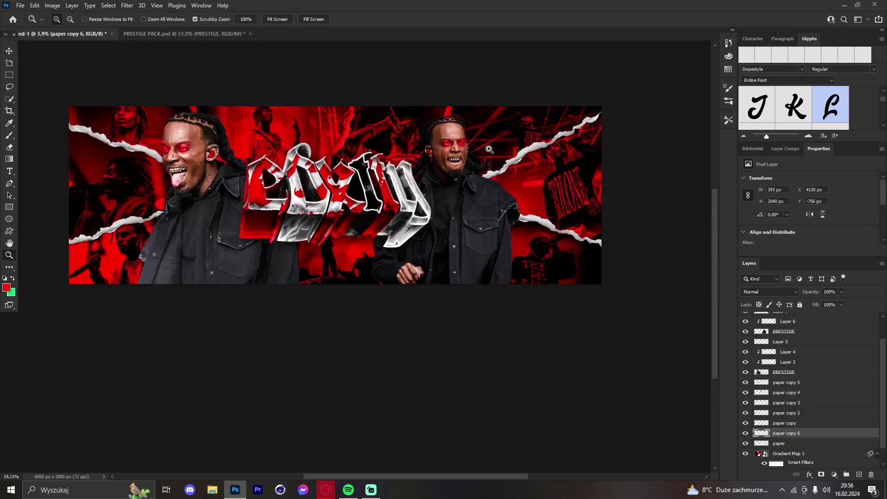
Create a new layer above paper copy 5 and prepare the Brush tool with foreground color ff0000.
{"action": "left_click", "coordinate": [795, 383]}
{"action": "key", "text": "ctrl+shift+alt+n"}
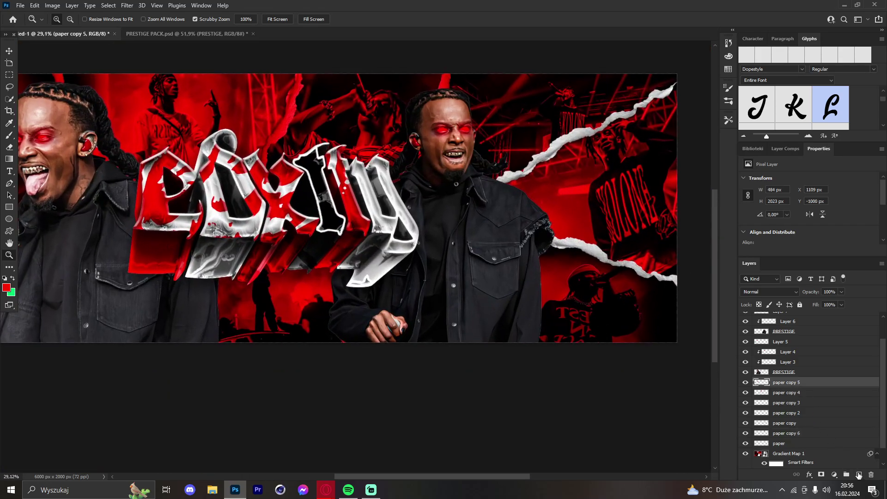
{"action": "scroll", "coordinate": [289, 212], "scroll_direction": "down", "scroll_amount": 4}
{"action": "scroll", "coordinate": [305, 185], "scroll_direction": "up", "scroll_amount": 3}
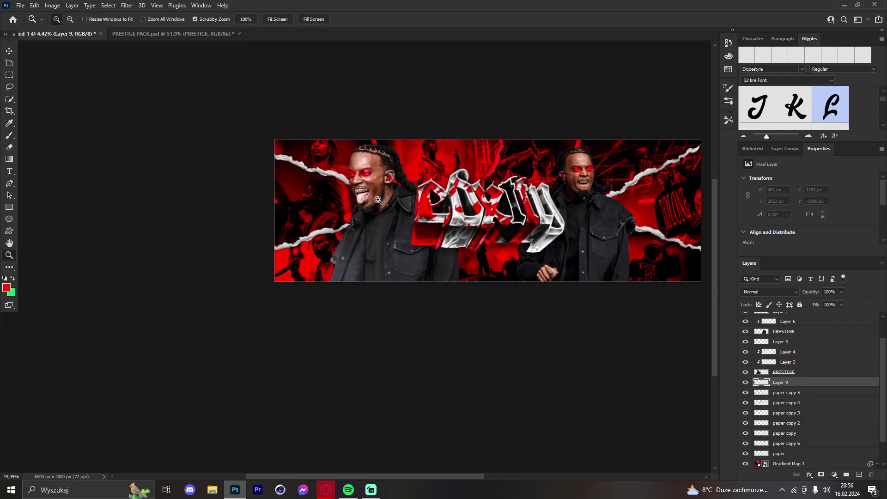
{"action": "scroll", "coordinate": [319, 167], "scroll_direction": "down", "scroll_amount": 1}
{"action": "scroll", "coordinate": [319, 167], "scroll_direction": "up", "scroll_amount": 3}
{"action": "left_click", "coordinate": [9, 135]}
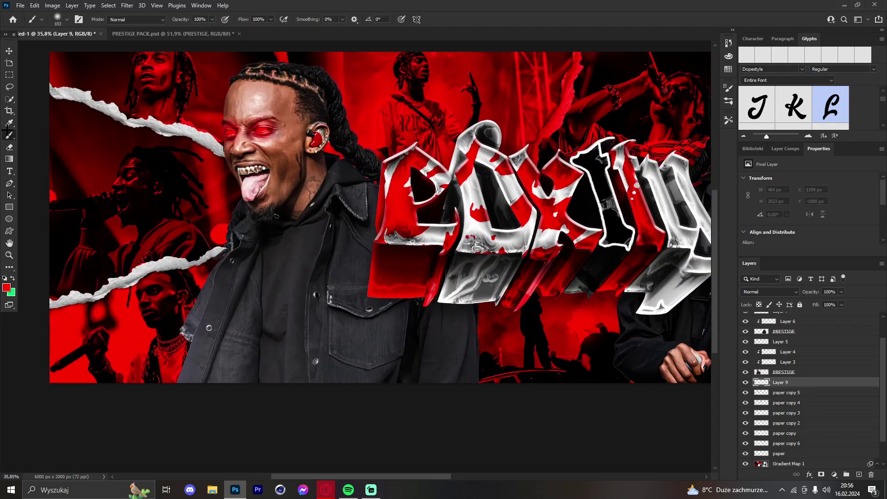
{"action": "left_click", "coordinate": [7, 287]}
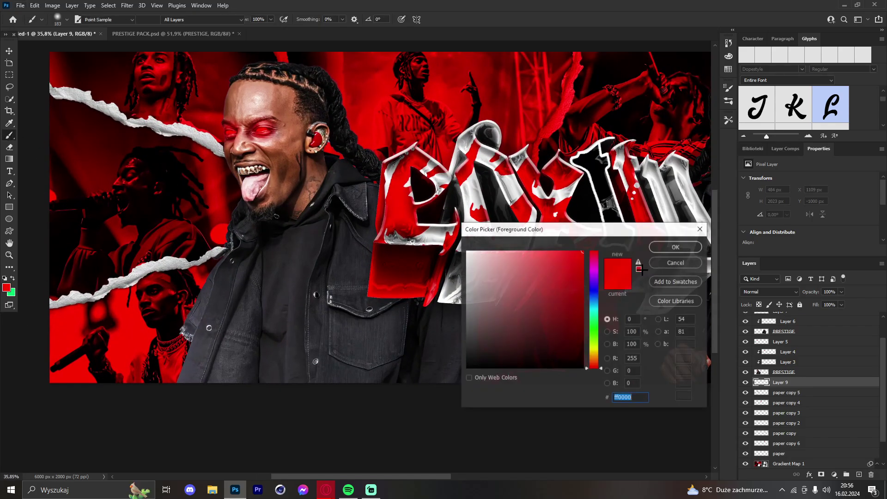
{"action": "left_click", "coordinate": [675, 245]}
Paint a soft red glow behind the left figure with a very large brush, fading the inner ends of the paper strips.
{"action": "left_click_drag", "start_coordinate": [260, 320], "coordinate": [344, 320]}
{"action": "left_click", "coordinate": [229, 373]}
{"action": "left_click", "coordinate": [265, 267]}
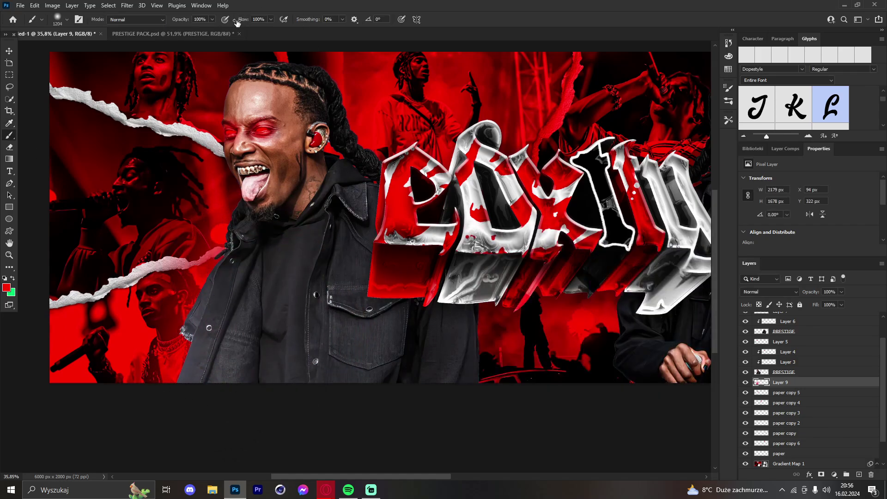
{"action": "left_click_drag", "start_coordinate": [274, 226], "coordinate": [266, 226]}
{"action": "left_click", "coordinate": [276, 205]}
{"action": "left_click", "coordinate": [270, 163]}
{"action": "left_click_drag", "start_coordinate": [270, 145], "coordinate": [239, 145]}
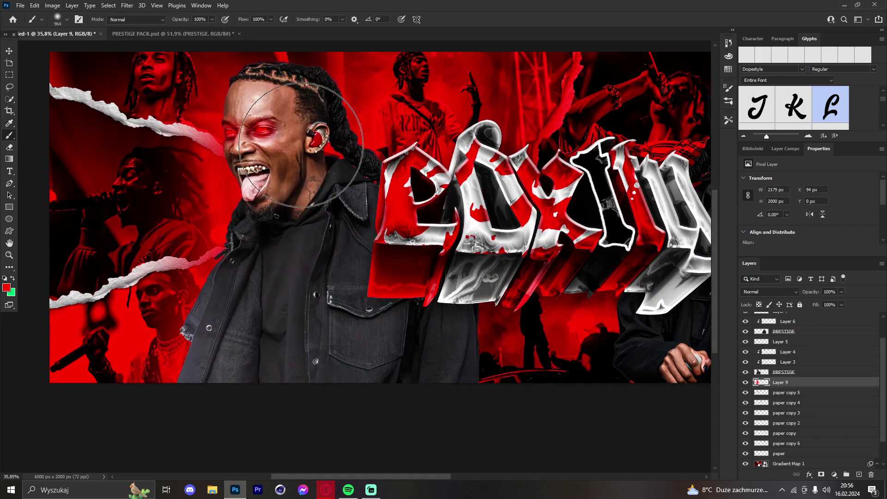
{"action": "left_click", "coordinate": [303, 145]}
{"action": "left_click", "coordinate": [439, 360]}
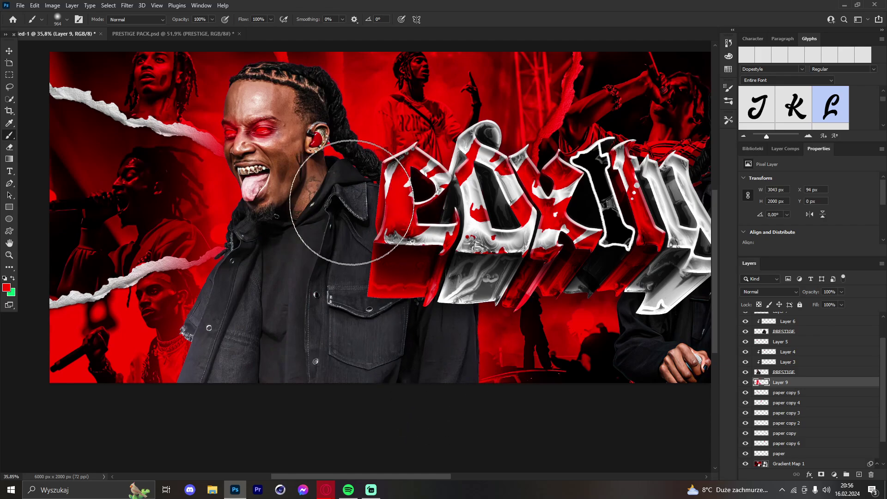
Paint the soft red glow behind the right figure on the same layer, around the arm, head and shoulders.
{"action": "left_click", "coordinate": [8, 256]}
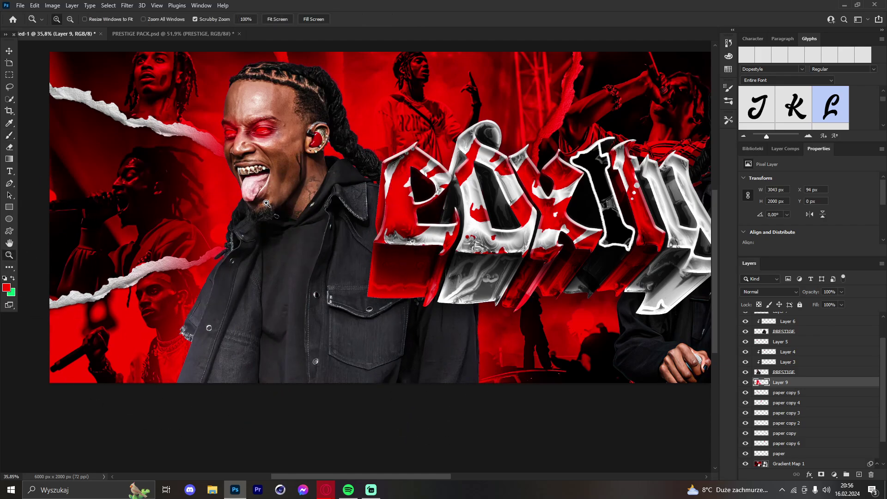
{"action": "left_click_drag", "start_coordinate": [309, 203], "coordinate": [217, 203]}
{"action": "left_click_drag", "start_coordinate": [440, 216], "coordinate": [538, 216]}
{"action": "left_click", "coordinate": [9, 135]}
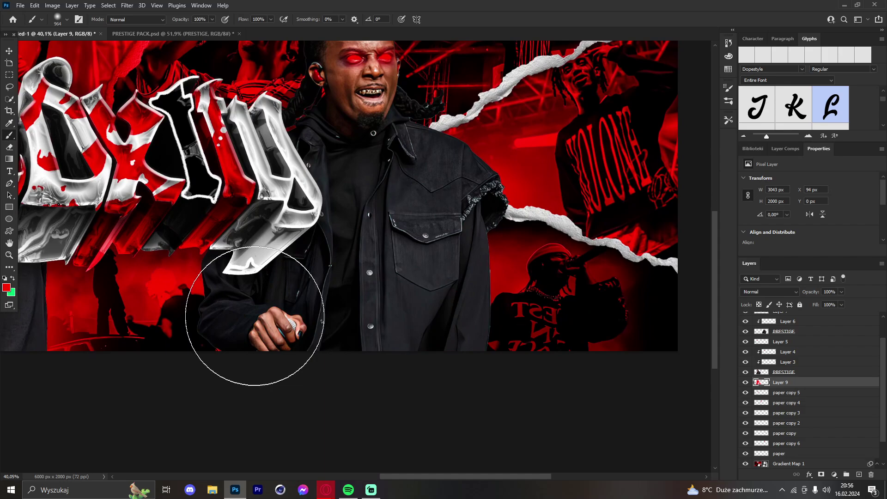
{"action": "left_click_drag", "start_coordinate": [258, 293], "coordinate": [226, 296]}
{"action": "left_click", "coordinate": [245, 295]}
{"action": "mouse_move", "coordinate": [281, 299]}
{"action": "left_mouse_down"}
{"action": "mouse_move", "coordinate": [448, 345]}
{"action": "mouse_move", "coordinate": [456, 206]}
{"action": "mouse_move", "coordinate": [428, 173]}
{"action": "mouse_move", "coordinate": [369, 225]}
{"action": "left_mouse_up"}
{"action": "scroll", "coordinate": [368, 225], "scroll_direction": "up", "scroll_amount": 5}
{"action": "mouse_move", "coordinate": [335, 196]}
{"action": "left_mouse_down"}
{"action": "mouse_move", "coordinate": [345, 196]}
{"action": "mouse_move", "coordinate": [365, 106]}
{"action": "mouse_move", "coordinate": [363, 200]}
{"action": "left_mouse_up"}
{"action": "scroll", "coordinate": [363, 201], "scroll_direction": "up", "scroll_amount": 2}
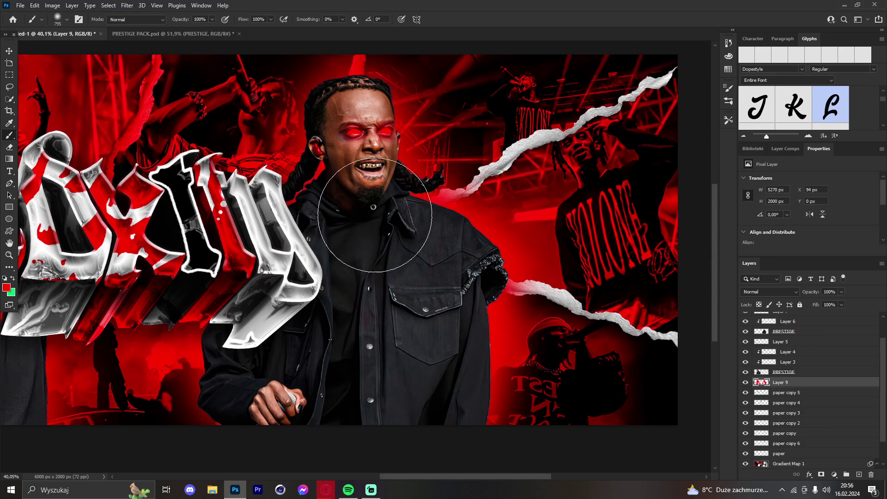
{"action": "scroll", "coordinate": [376, 216], "scroll_direction": "down", "scroll_amount": 9}
{"action": "left_click_drag", "start_coordinate": [260, 292], "coordinate": [252, 291]}
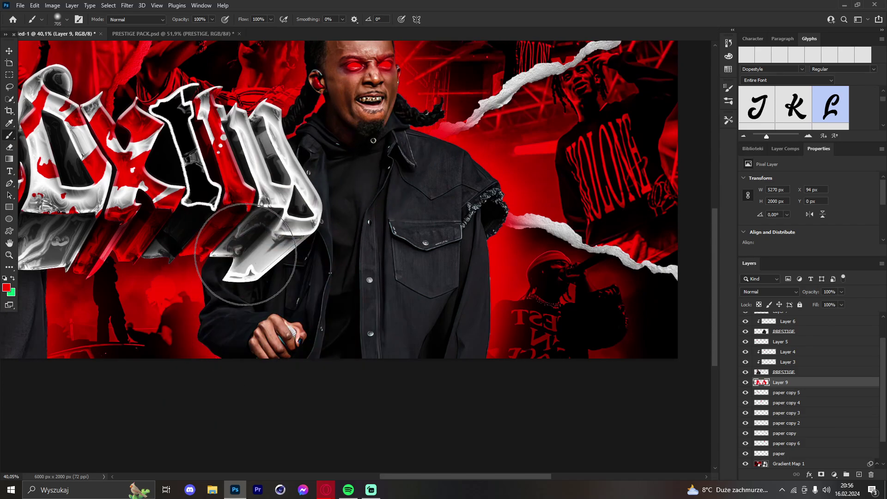
{"action": "scroll", "coordinate": [296, 273], "scroll_direction": "up", "scroll_amount": 3}
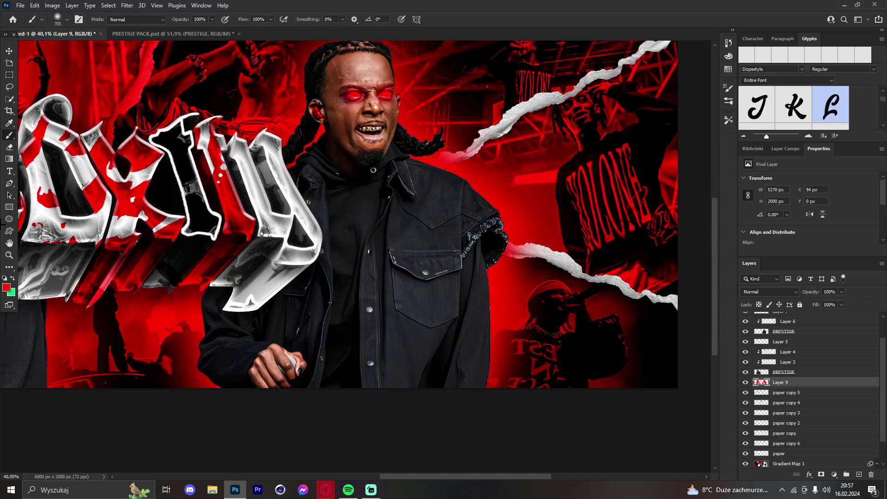
Add a new layer clipped to the left figure and place it above Layer 4.
{"action": "left_click", "coordinate": [9, 254]}
{"action": "mouse_move", "coordinate": [442, 172]}
{"action": "left_mouse_down"}
{"action": "mouse_move", "coordinate": [367, 171]}
{"action": "mouse_move", "coordinate": [453, 172]}
{"action": "mouse_move", "coordinate": [376, 167]}
{"action": "mouse_move", "coordinate": [439, 165]}
{"action": "left_mouse_up"}
{"action": "left_click_drag", "start_coordinate": [331, 166], "coordinate": [345, 167]}
{"action": "key", "text": "v"}
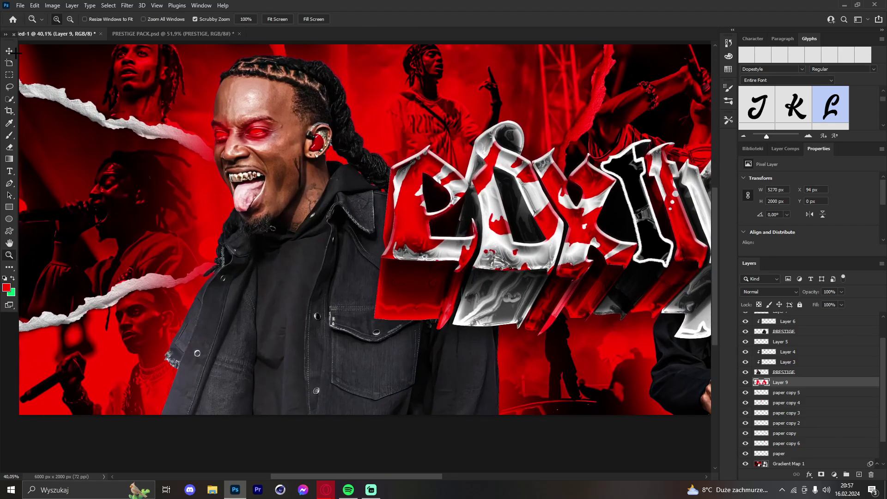
{"action": "left_click", "coordinate": [793, 373]}
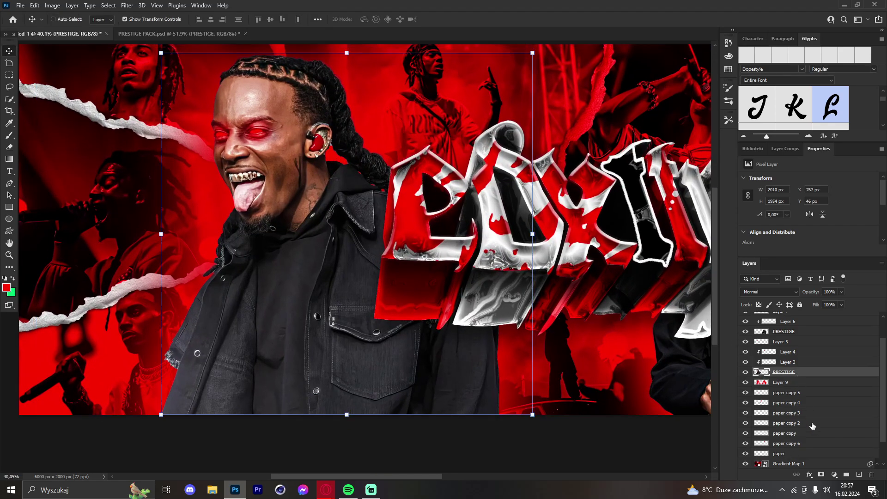
{"action": "left_click", "coordinate": [859, 475]}
{"action": "left_click_drag", "start_coordinate": [794, 372], "coordinate": [792, 347]}
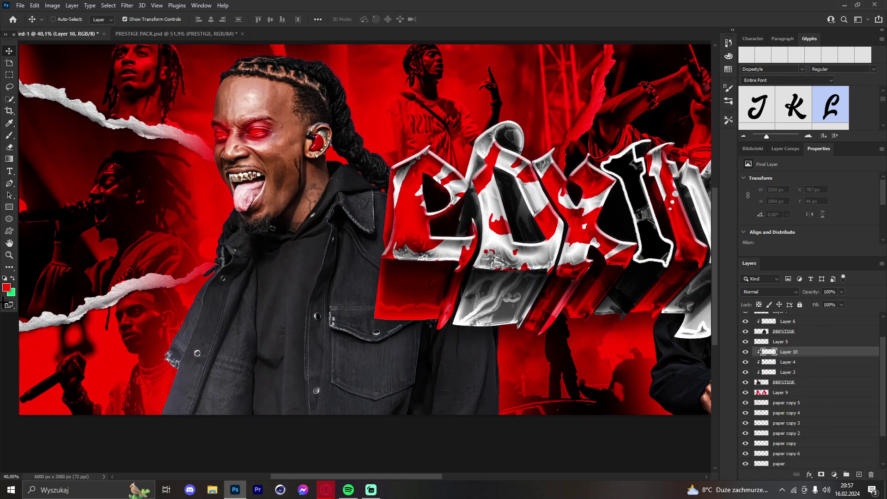
Set the Brush tool's foreground color to white.
{"action": "left_click", "coordinate": [10, 254]}
{"action": "left_click", "coordinate": [10, 135]}
{"action": "left_click", "coordinate": [13, 278]}
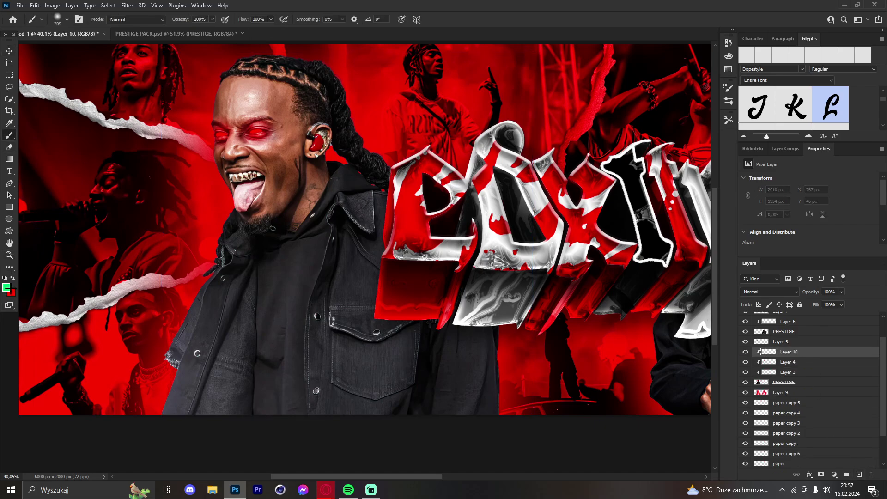
{"action": "left_click", "coordinate": [6, 287]}
{"action": "left_click", "coordinate": [467, 251]}
{"action": "left_click", "coordinate": [666, 245]}
Paint a white rim light with a 40 px soft brush along the left figure's right clothing edge below the title.
{"action": "left_click", "coordinate": [10, 255]}
{"action": "left_click_drag", "start_coordinate": [303, 174], "coordinate": [262, 173]}
{"action": "left_click_drag", "start_coordinate": [404, 235], "coordinate": [441, 235]}
{"action": "left_click_drag", "start_coordinate": [282, 192], "coordinate": [323, 194]}
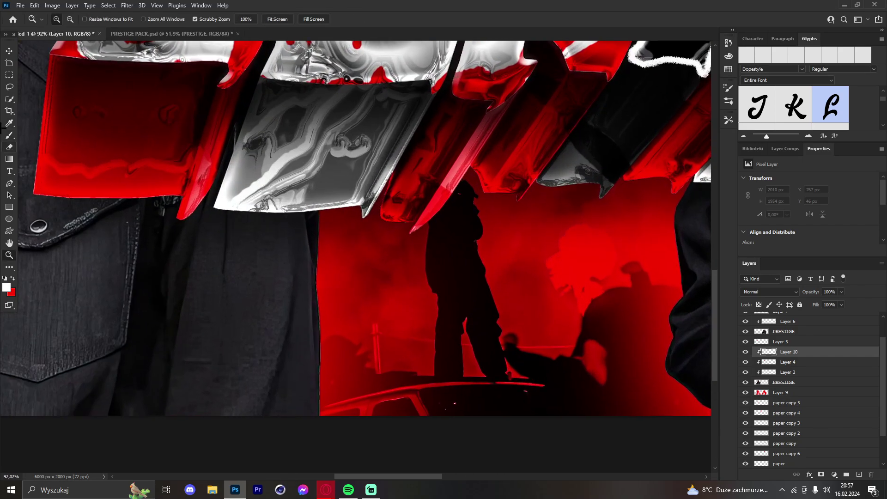
{"action": "key", "text": "b"}
{"action": "mouse_move", "coordinate": [273, 229]}
{"action": "left_mouse_down"}
{"action": "mouse_move", "coordinate": [326, 217]}
{"action": "mouse_move", "coordinate": [324, 418]}
{"action": "mouse_move", "coordinate": [317, 375]}
{"action": "mouse_move", "coordinate": [324, 301]}
{"action": "left_mouse_up"}
{"action": "key", "text": "ctrl+z"}
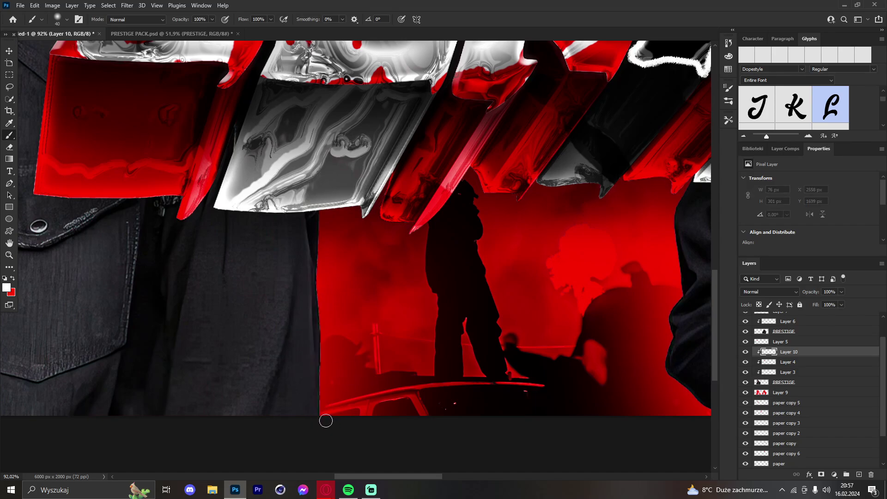
{"action": "left_click_drag", "start_coordinate": [328, 378], "coordinate": [326, 198]}
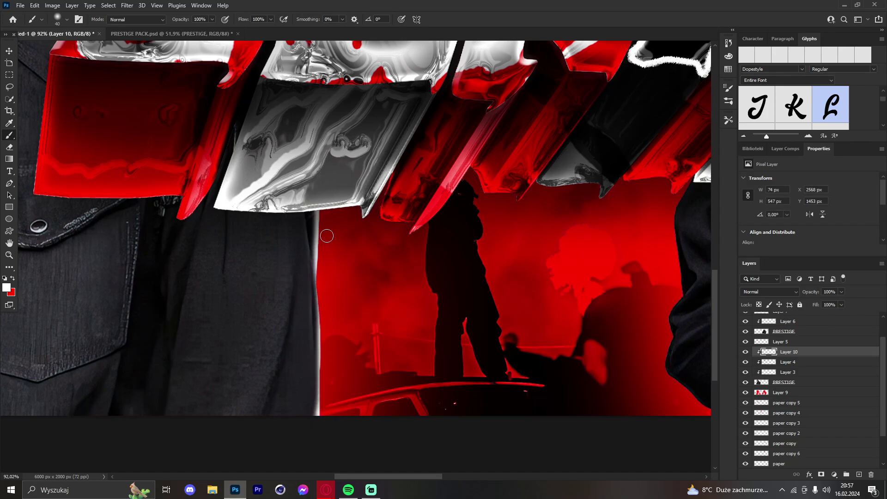
{"action": "left_click_drag", "start_coordinate": [320, 287], "coordinate": [323, 438]}
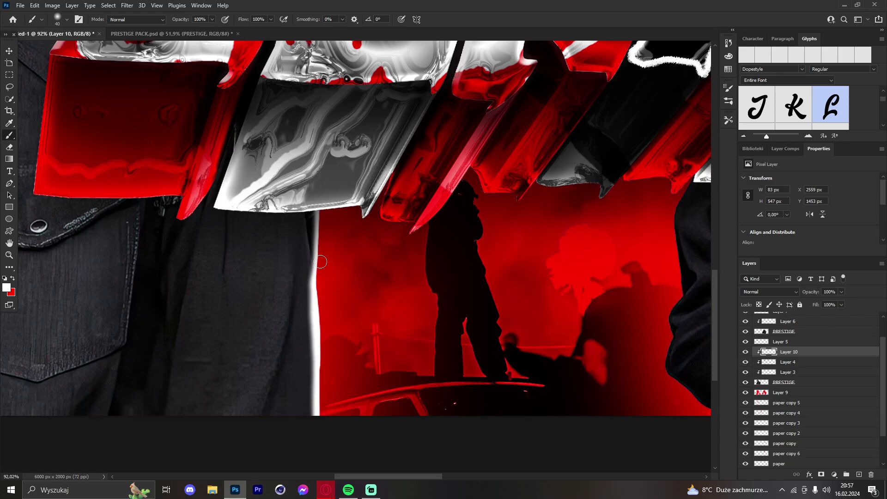
{"action": "left_click_drag", "start_coordinate": [318, 275], "coordinate": [316, 174]}
Paint the white rim light along the left figure's outer jacket edge, from the hem over the sleeve to the shoulder, with a 34 px soft brush.
{"action": "left_click", "coordinate": [10, 255]}
{"action": "left_click_drag", "start_coordinate": [396, 224], "coordinate": [347, 219]}
{"action": "left_click_drag", "start_coordinate": [185, 186], "coordinate": [228, 199]}
{"action": "scroll", "coordinate": [184, 251], "scroll_direction": "down", "scroll_amount": 2}
{"action": "left_click_drag", "start_coordinate": [121, 254], "coordinate": [133, 254]}
{"action": "left_click", "coordinate": [9, 136]}
{"action": "right_click", "coordinate": [189, 354], "text": "alt"}
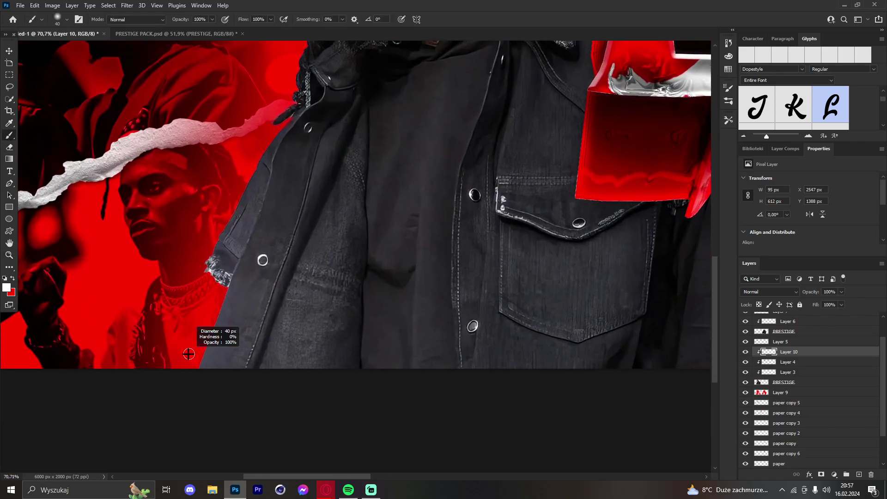
{"action": "left_click_drag", "start_coordinate": [196, 369], "coordinate": [215, 320]}
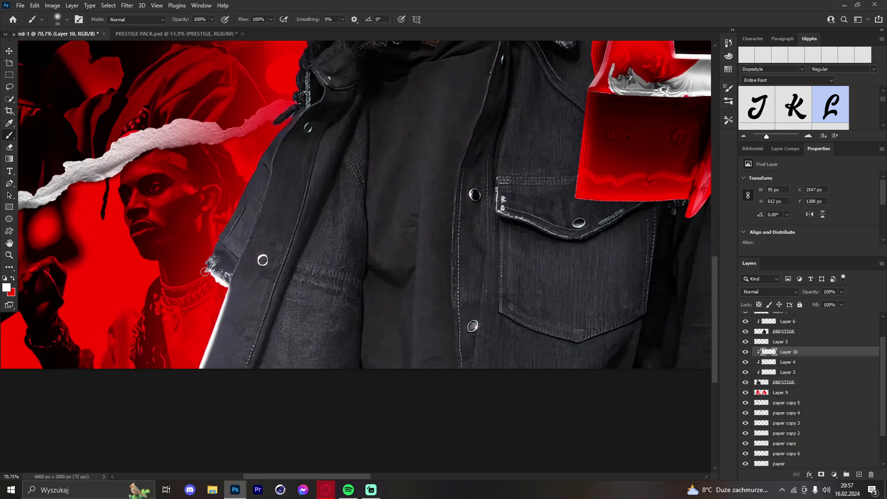
{"action": "mouse_move", "coordinate": [244, 189]}
{"action": "left_mouse_down"}
{"action": "mouse_move", "coordinate": [274, 134]}
{"action": "mouse_move", "coordinate": [264, 156]}
{"action": "mouse_move", "coordinate": [269, 230]}
{"action": "mouse_move", "coordinate": [296, 169]}
{"action": "left_mouse_up"}
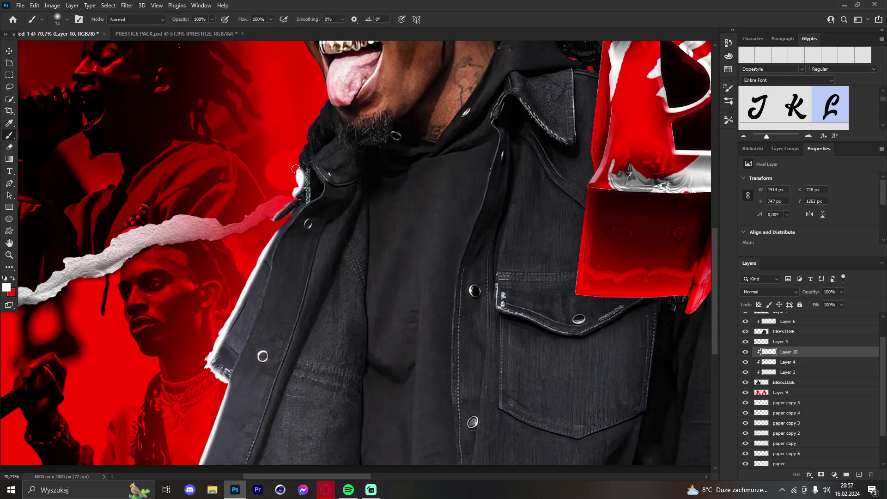
Continue the white rim light up the left figure's collar, face profile and forehead to the front of the hair.
{"action": "scroll", "coordinate": [308, 126], "scroll_direction": "up", "scroll_amount": 3}
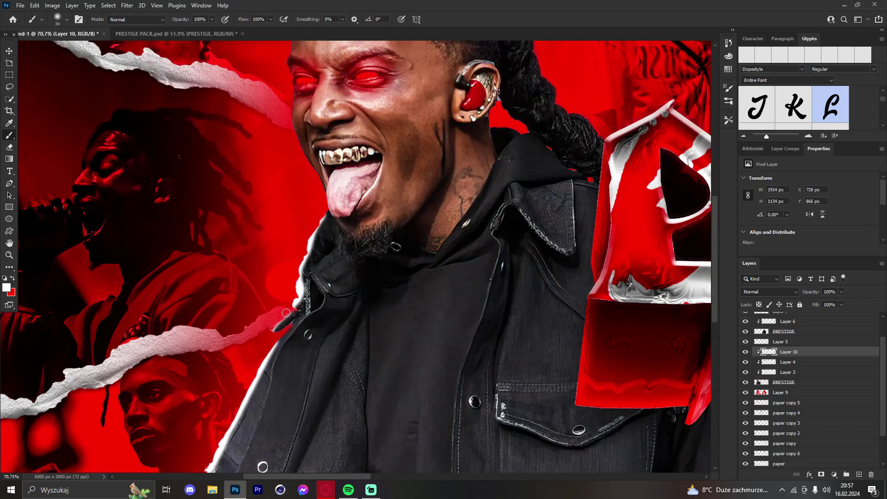
{"action": "scroll", "coordinate": [287, 288], "scroll_direction": "up", "scroll_amount": 1}
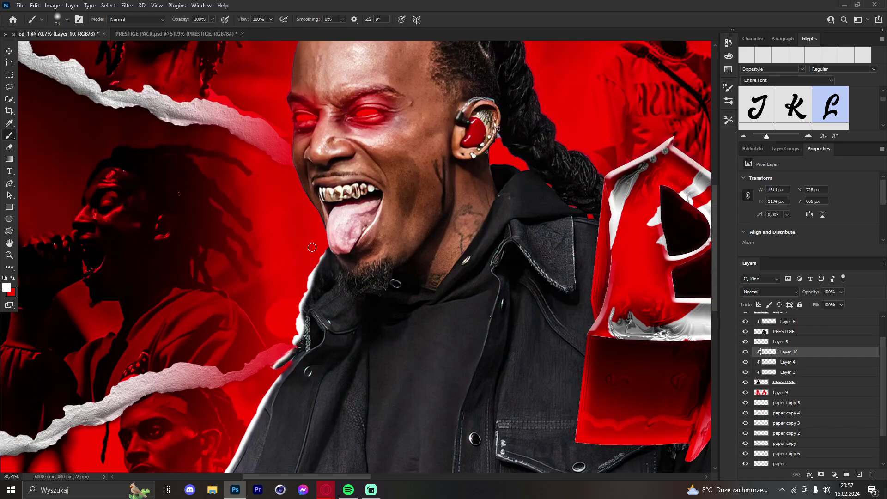
{"action": "left_click_drag", "start_coordinate": [295, 174], "coordinate": [276, 88]}
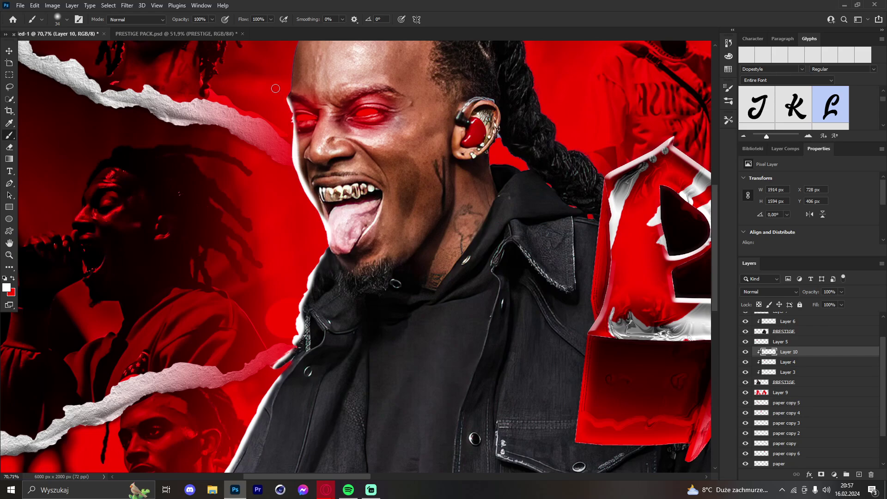
{"action": "scroll", "coordinate": [279, 203], "scroll_direction": "up", "scroll_amount": 3}
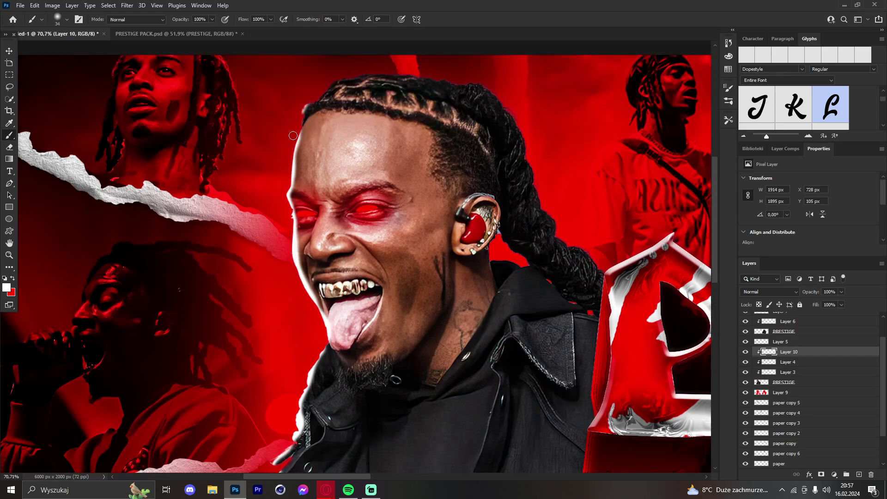
{"action": "left_click_drag", "start_coordinate": [304, 108], "coordinate": [338, 71]}
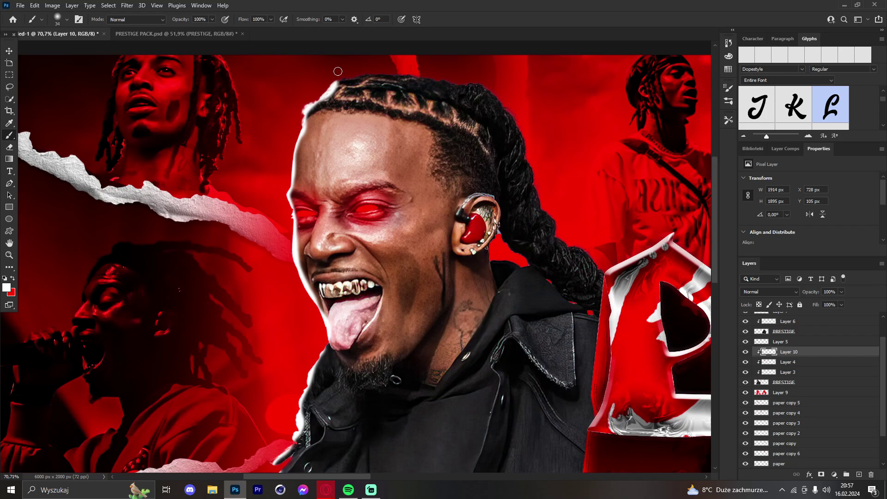
Soften the rim light at the left figure's front hair and face with a 202 px eraser at 0% hardness.
{"action": "left_click", "coordinate": [10, 147]}
{"action": "right_click", "coordinate": [493, 151]}
{"action": "left_click", "coordinate": [512, 168]}
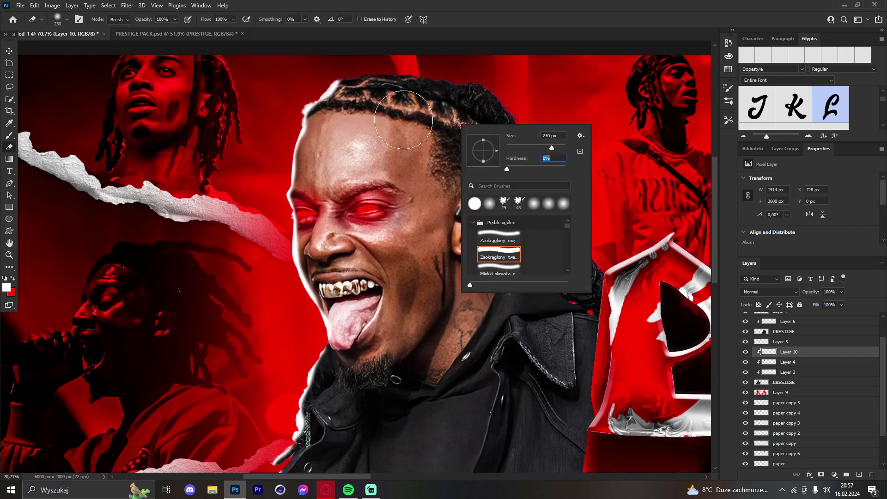
{"action": "left_click_drag", "start_coordinate": [353, 93], "coordinate": [341, 95]}
{"action": "scroll", "coordinate": [406, 181], "scroll_direction": "down", "scroll_amount": 1}
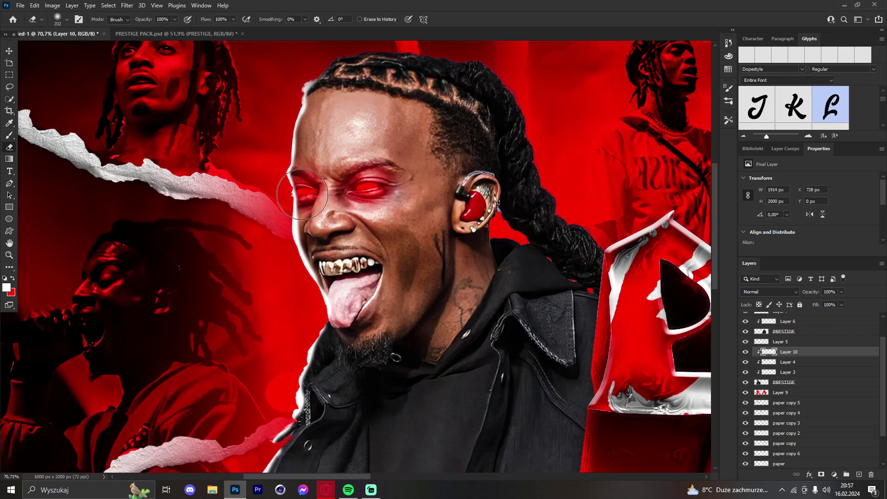
{"action": "scroll", "coordinate": [361, 212], "scroll_direction": "down", "scroll_amount": 1}
{"action": "left_click_drag", "start_coordinate": [354, 290], "coordinate": [345, 290], "text": "alt"}
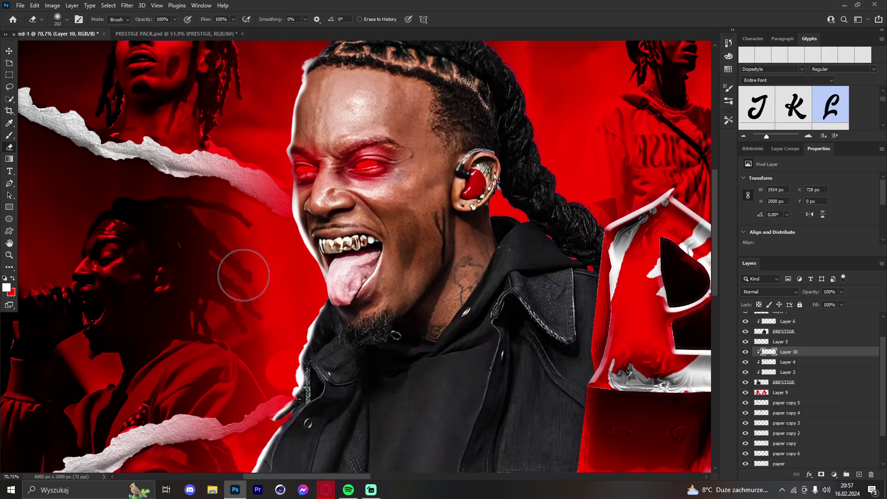
Paint a white rim light over the top of the left figure's head and down the back of the braids with the 34 px brush.
{"action": "left_click", "coordinate": [10, 255]}
{"action": "scroll", "coordinate": [401, 125], "scroll_direction": "down", "scroll_amount": 5}
{"action": "left_click_drag", "start_coordinate": [401, 126], "coordinate": [435, 125]}
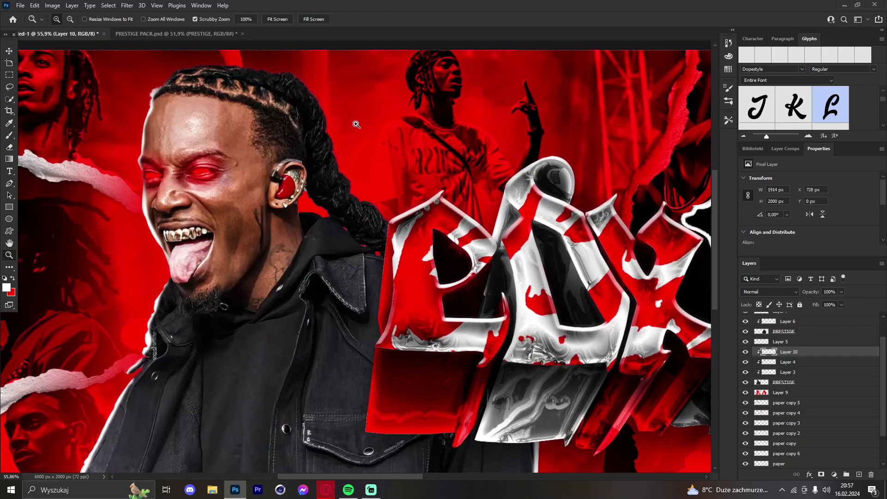
{"action": "left_click_drag", "start_coordinate": [347, 125], "coordinate": [378, 123]}
{"action": "left_click", "coordinate": [9, 135]}
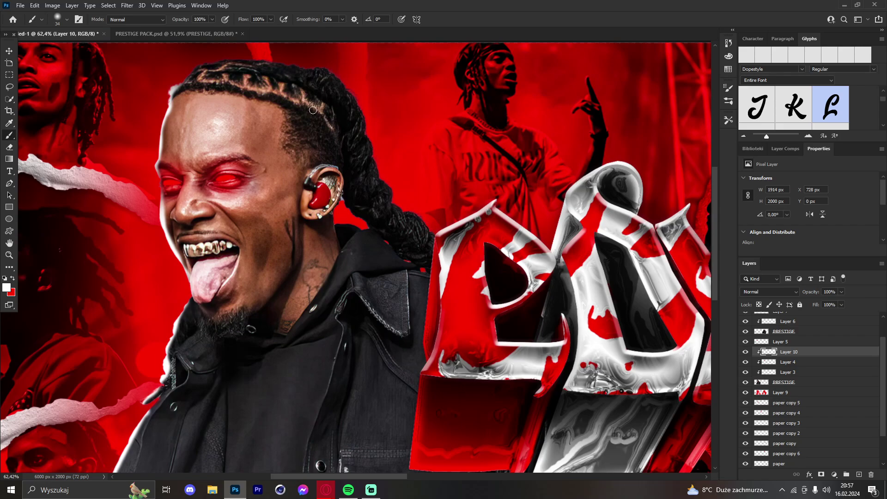
{"action": "scroll", "coordinate": [425, 224], "scroll_direction": "up", "scroll_amount": 1}
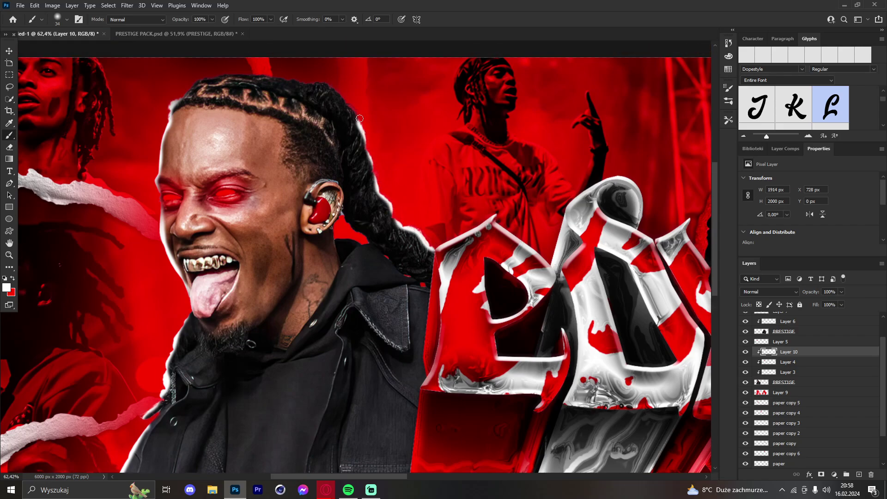
Soften the rim light over the top of the left figure's hair with the 202 px eraser.
{"action": "left_click", "coordinate": [9, 148]}
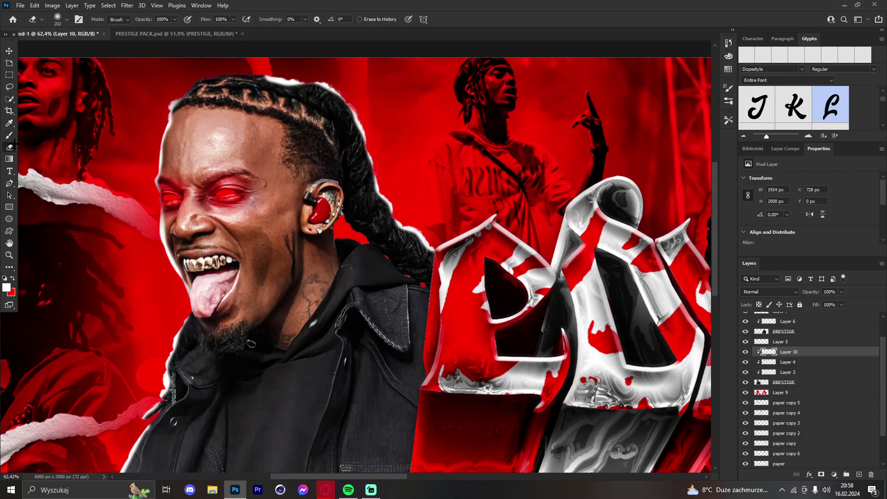
{"action": "mouse_move", "coordinate": [281, 83]}
{"action": "left_mouse_down"}
{"action": "mouse_move", "coordinate": [324, 95]}
{"action": "mouse_move", "coordinate": [340, 119]}
{"action": "left_mouse_up"}
{"action": "key", "text": "b"}
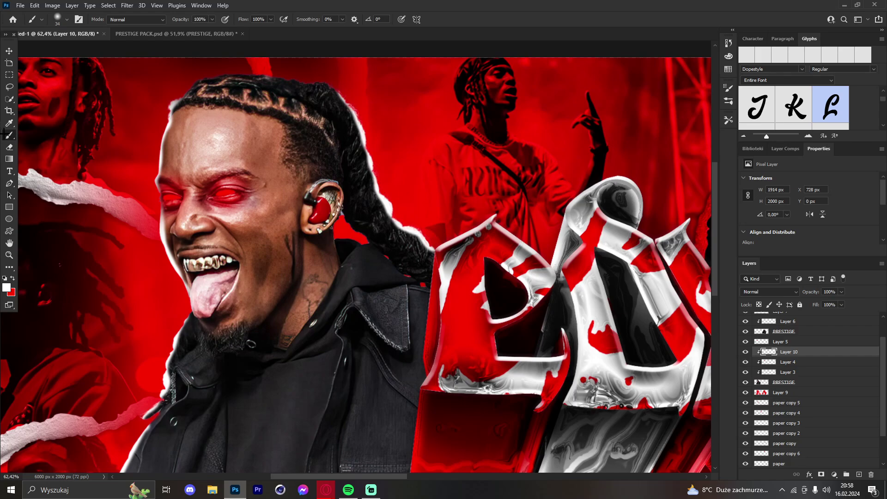
Erase the rim light along the left figure's outer collar and shoulder and repaint it cleanly in white with the 34 px brush.
{"action": "left_click", "coordinate": [9, 147]}
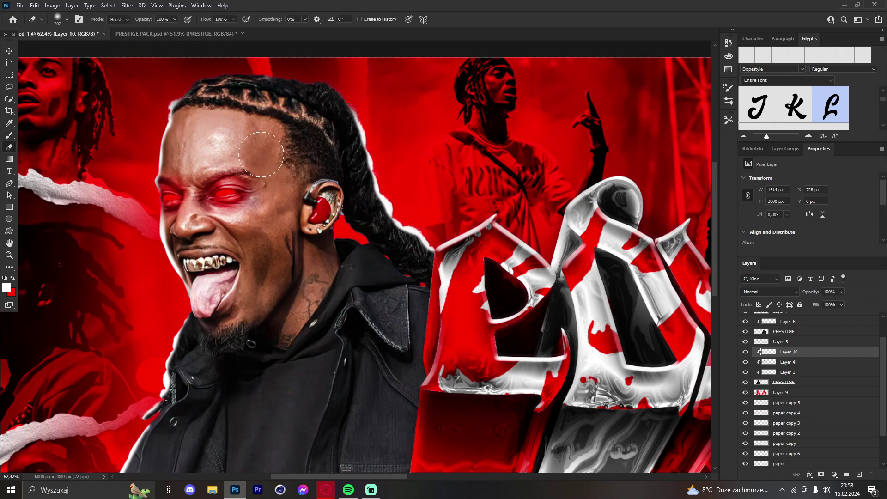
{"action": "scroll", "coordinate": [261, 155], "scroll_direction": "down", "scroll_amount": 5}
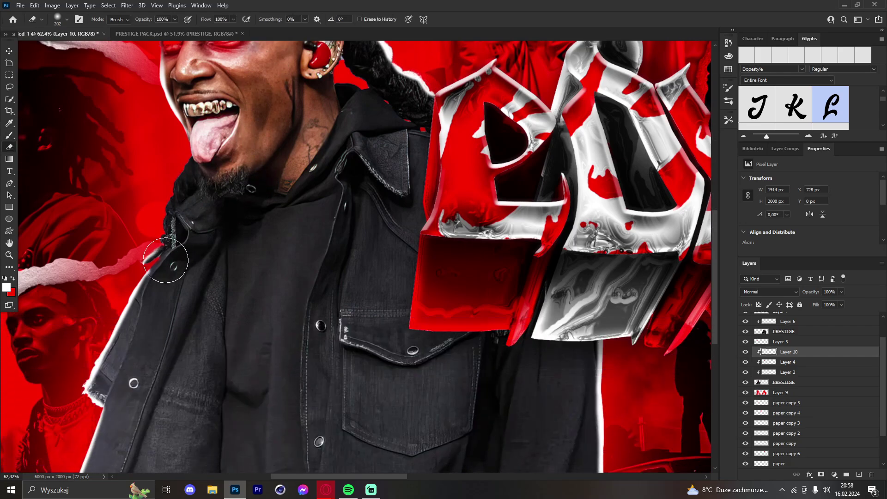
{"action": "left_click_drag", "start_coordinate": [165, 260], "coordinate": [142, 267]}
{"action": "left_click", "coordinate": [11, 255]}
{"action": "mouse_move", "coordinate": [74, 231]}
{"action": "left_mouse_down"}
{"action": "mouse_move", "coordinate": [47, 231]}
{"action": "mouse_move", "coordinate": [222, 222]}
{"action": "left_mouse_up"}
{"action": "left_click", "coordinate": [10, 135]}
{"action": "scroll", "coordinate": [296, 148], "scroll_direction": "up", "scroll_amount": 1}
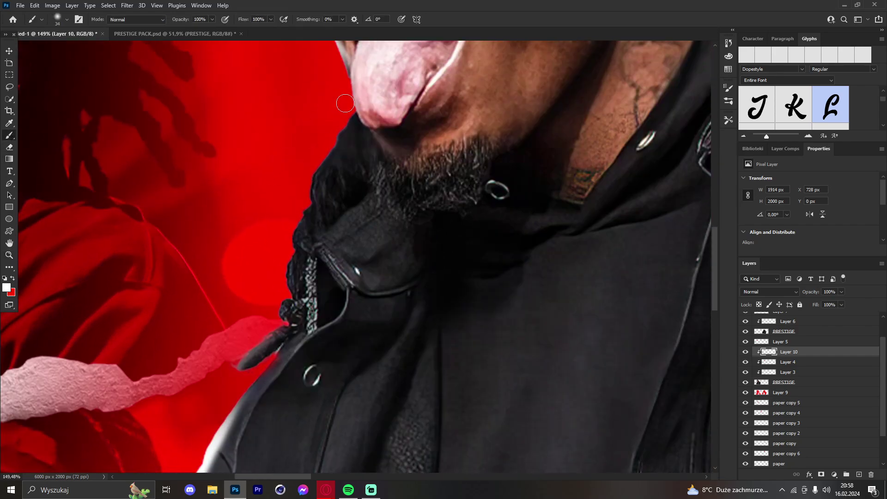
{"action": "mouse_move", "coordinate": [345, 103]}
{"action": "left_mouse_down"}
{"action": "mouse_move", "coordinate": [295, 214]}
{"action": "mouse_move", "coordinate": [283, 298]}
{"action": "mouse_move", "coordinate": [225, 374]}
{"action": "mouse_move", "coordinate": [243, 390]}
{"action": "mouse_move", "coordinate": [194, 430]}
{"action": "left_mouse_up"}
{"action": "scroll", "coordinate": [237, 320], "scroll_direction": "down", "scroll_amount": 2}
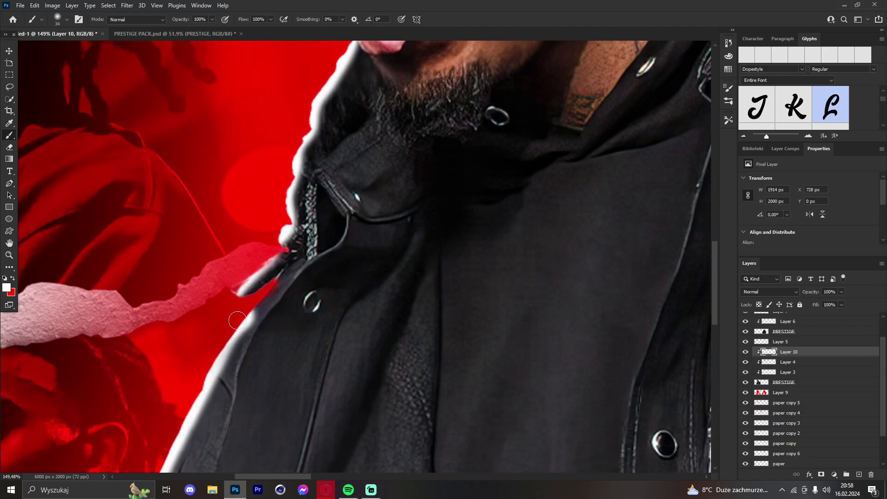
{"action": "left_click_drag", "start_coordinate": [237, 320], "coordinate": [208, 403]}
Add a Hue/Saturation adjustment layer clipped to the left figure and place it above Layer 10.
{"action": "left_click", "coordinate": [9, 255]}
{"action": "left_click_drag", "start_coordinate": [292, 169], "coordinate": [190, 180]}
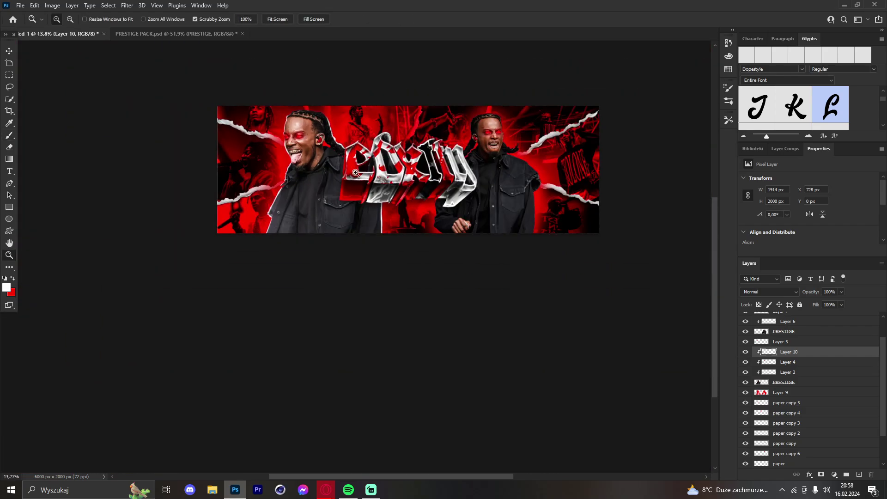
{"action": "left_click_drag", "start_coordinate": [350, 174], "coordinate": [396, 165]}
{"action": "left_click_drag", "start_coordinate": [298, 178], "coordinate": [257, 173]}
{"action": "mouse_move", "coordinate": [306, 152]}
{"action": "left_mouse_down"}
{"action": "mouse_move", "coordinate": [319, 151]}
{"action": "mouse_move", "coordinate": [310, 152]}
{"action": "left_mouse_up"}
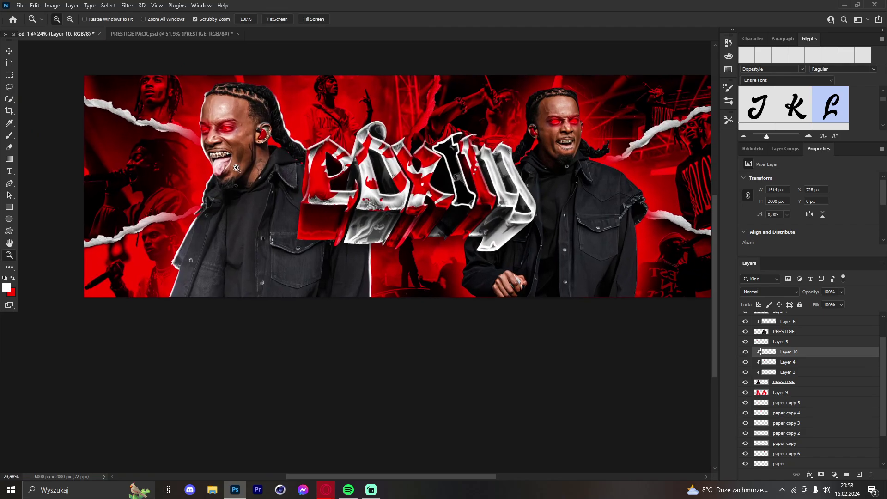
{"action": "left_click_drag", "start_coordinate": [237, 168], "coordinate": [248, 168]}
{"action": "left_click", "coordinate": [791, 362]}
{"action": "left_click", "coordinate": [836, 475]}
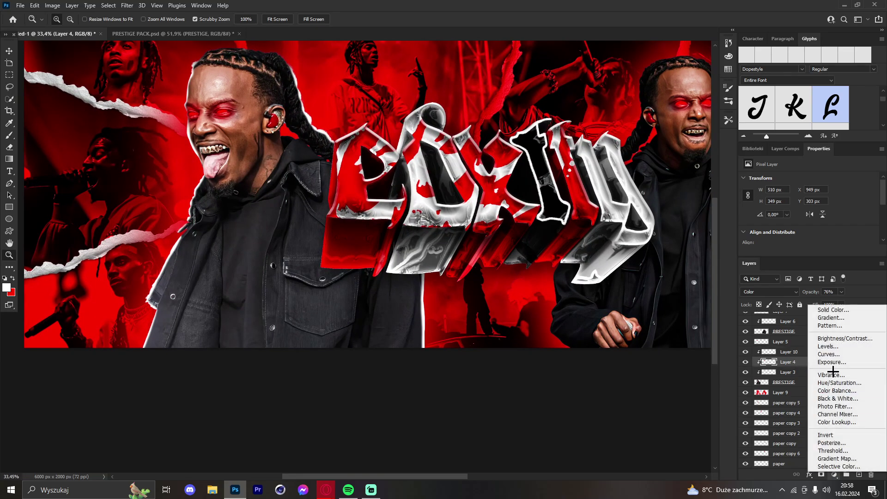
{"action": "left_click", "coordinate": [838, 372]}
{"action": "left_click_drag", "start_coordinate": [808, 360], "coordinate": [806, 350]}
Colorize the left figure's Hue/Saturation adjustment with hue 360 and saturation 100.
{"action": "scroll", "coordinate": [790, 230], "scroll_direction": "down", "scroll_amount": 2}
{"action": "left_click_drag", "start_coordinate": [797, 184], "coordinate": [879, 184]}
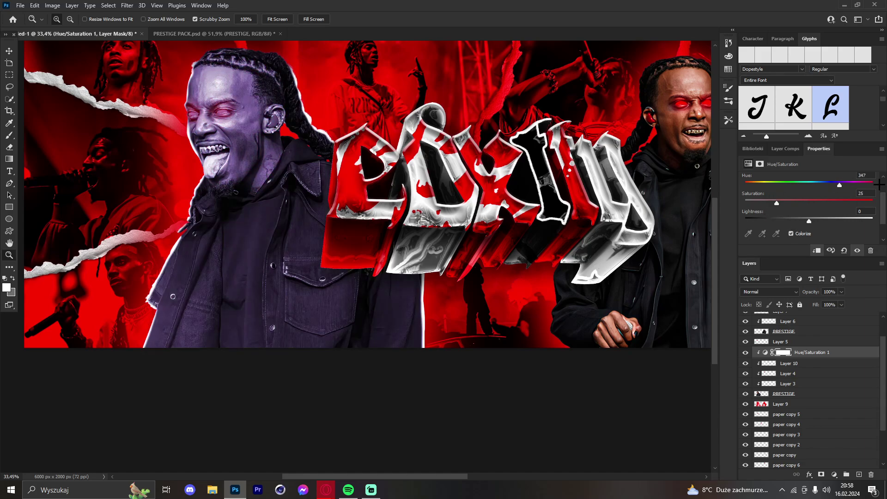
{"action": "left_click", "coordinate": [872, 201]}
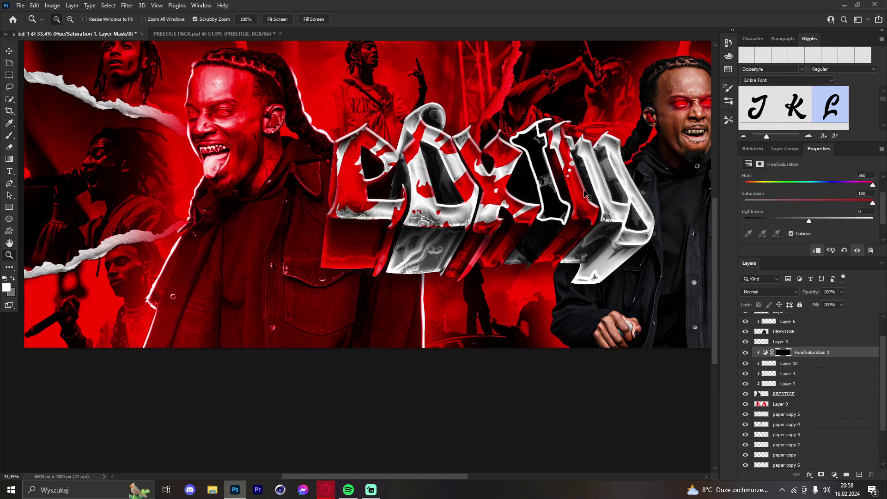
Invert the adjustment's mask and paint the red tint back along the left figure's jacket edges, hair and face with a large soft white brush.
{"action": "key", "text": "ctrl+i"}
{"action": "key", "text": "b"}
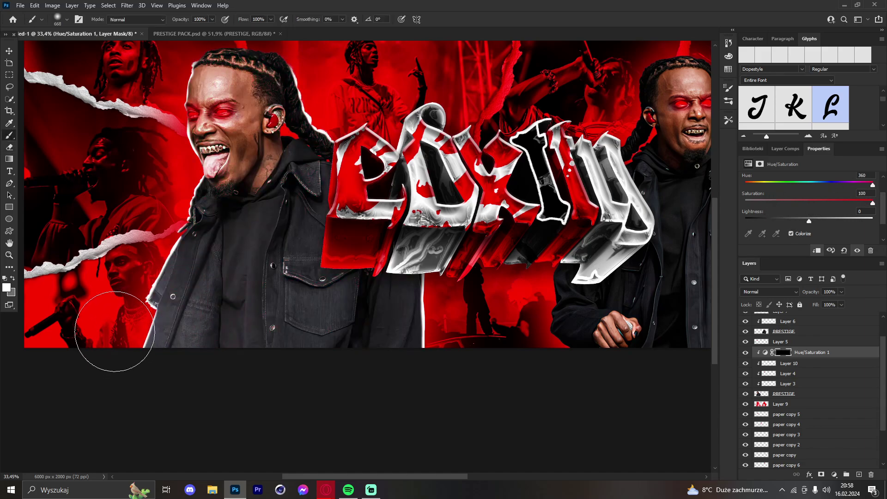
{"action": "left_click", "coordinate": [139, 291]}
{"action": "left_click_drag", "start_coordinate": [373, 278], "coordinate": [343, 278]}
{"action": "left_click", "coordinate": [428, 310]}
{"action": "scroll", "coordinate": [413, 231], "scroll_direction": "up", "scroll_amount": 1}
{"action": "left_click_drag", "start_coordinate": [370, 148], "coordinate": [365, 148]}
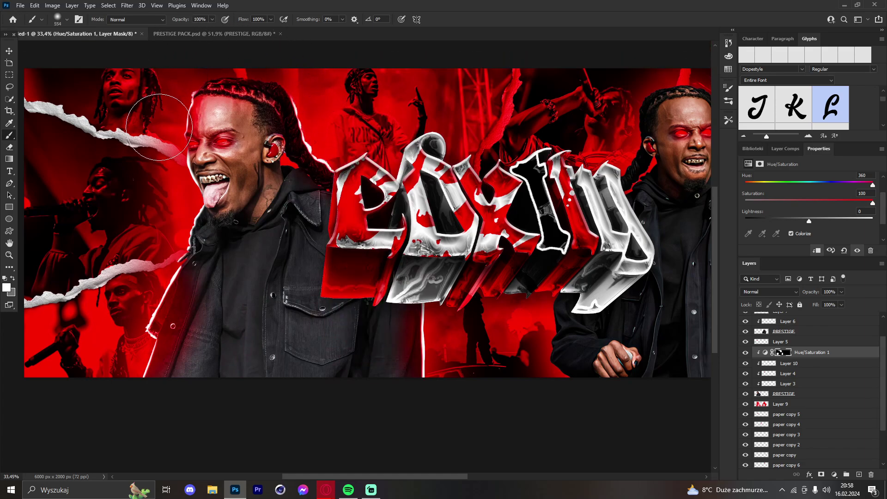
{"action": "left_click_drag", "start_coordinate": [161, 149], "coordinate": [169, 233]}
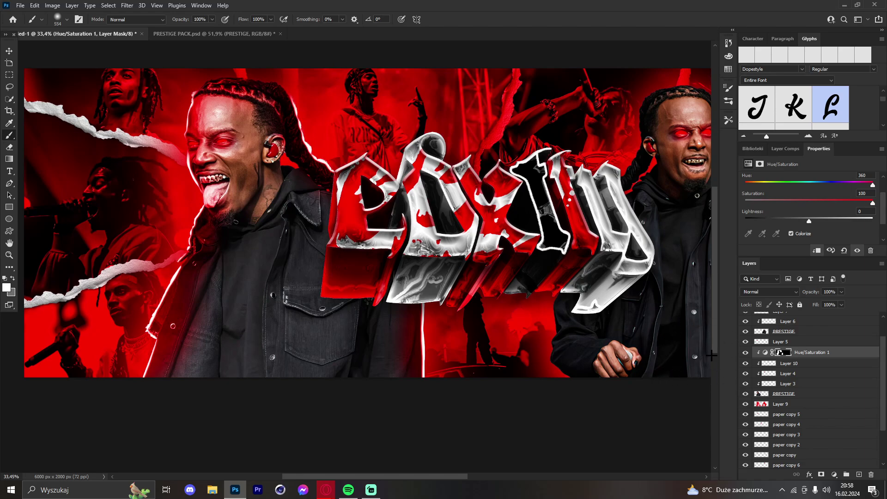
Duplicate the Hue/Saturation adjustment, clip the copy to the left figure and set its lightness to +12.
{"action": "key", "text": "ctrl+j"}
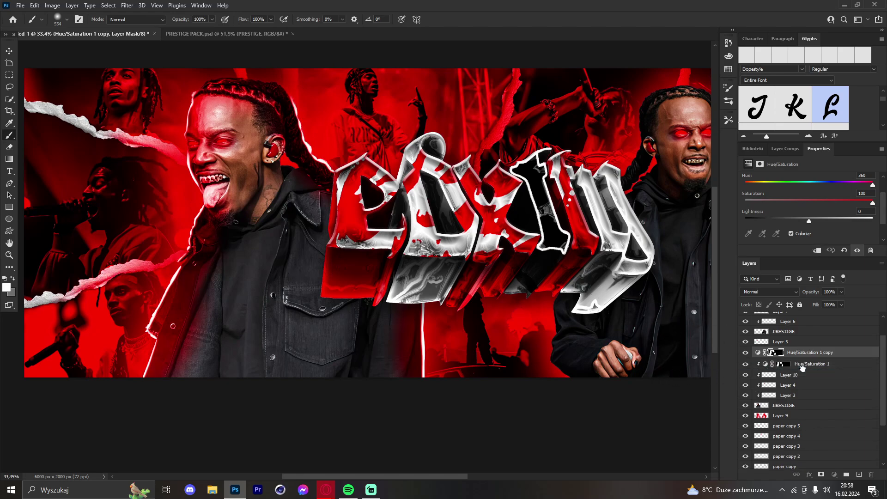
{"action": "left_click", "coordinate": [807, 358], "text": "alt"}
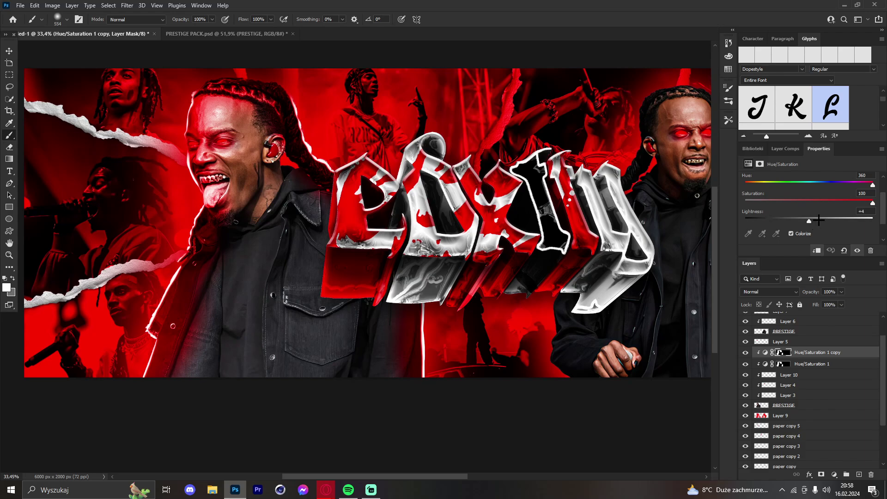
{"action": "left_click_drag", "start_coordinate": [818, 220], "coordinate": [816, 221]}
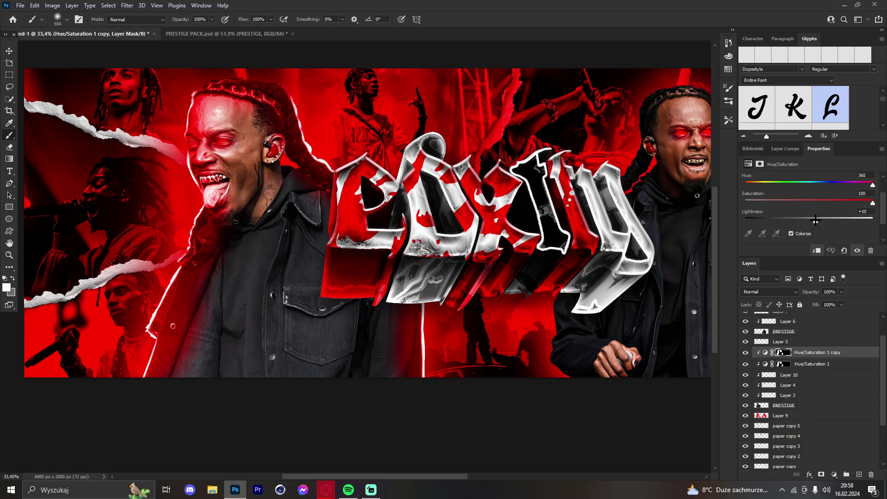
Add a new layer clipped to the right figure and place it above Layer 6.
{"action": "left_click", "coordinate": [9, 254]}
{"action": "mouse_move", "coordinate": [217, 126]}
{"action": "left_mouse_down"}
{"action": "mouse_move", "coordinate": [249, 133]}
{"action": "mouse_move", "coordinate": [215, 135]}
{"action": "left_mouse_up"}
{"action": "left_click_drag", "start_coordinate": [326, 148], "coordinate": [404, 159]}
{"action": "left_click_drag", "start_coordinate": [406, 160], "coordinate": [440, 155]}
{"action": "key", "text": "v"}
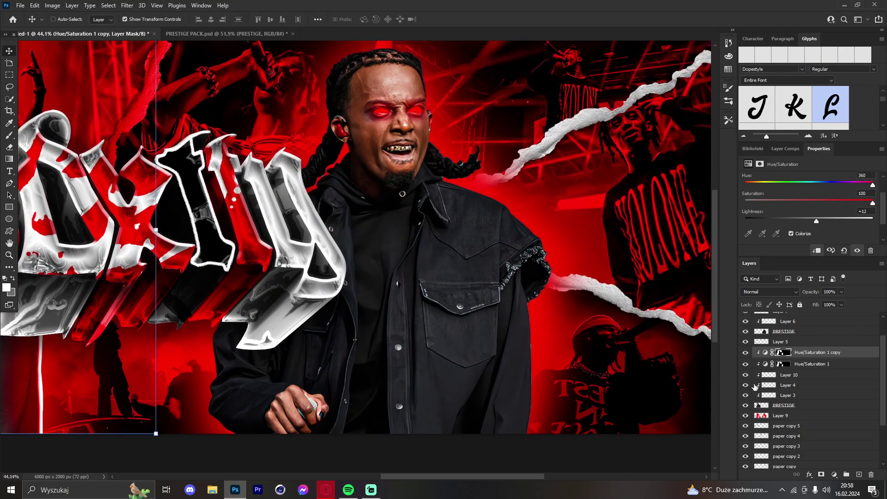
{"action": "left_click", "coordinate": [810, 408]}
{"action": "scroll", "coordinate": [809, 407], "scroll_direction": "up", "scroll_amount": 1}
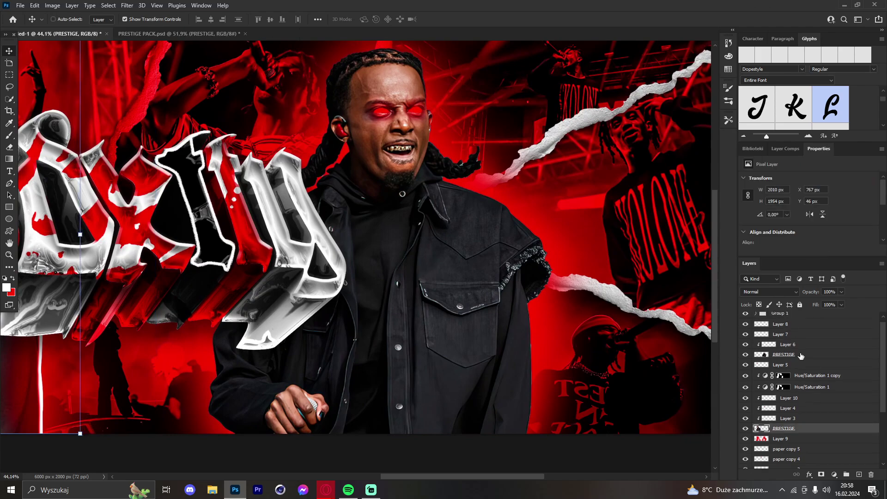
{"action": "left_click", "coordinate": [803, 355]}
{"action": "left_click", "coordinate": [859, 474]}
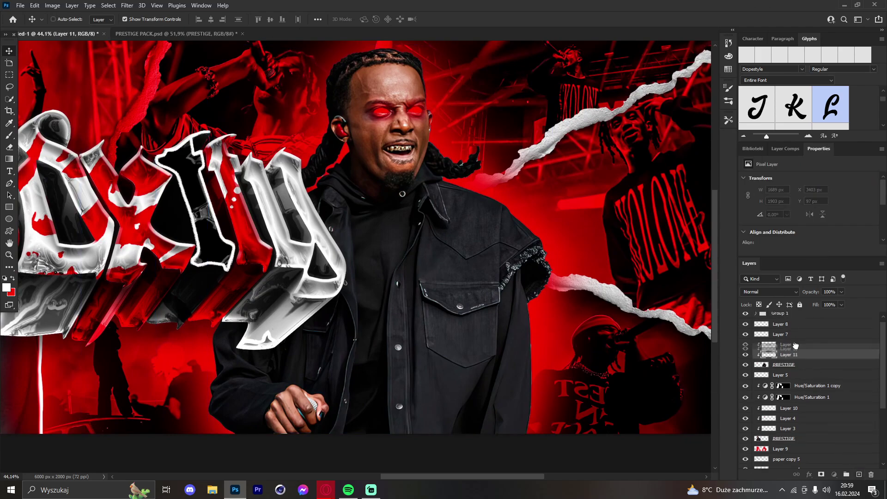
Paint a white rim on Layer 11 along the right figure's sleeve beneath the title, using a 28 px soft brush.
{"action": "left_click", "coordinate": [6, 252]}
{"action": "left_click_drag", "start_coordinate": [310, 264], "coordinate": [289, 277]}
{"action": "left_click_drag", "start_coordinate": [283, 293], "coordinate": [309, 286]}
{"action": "key", "text": "b"}
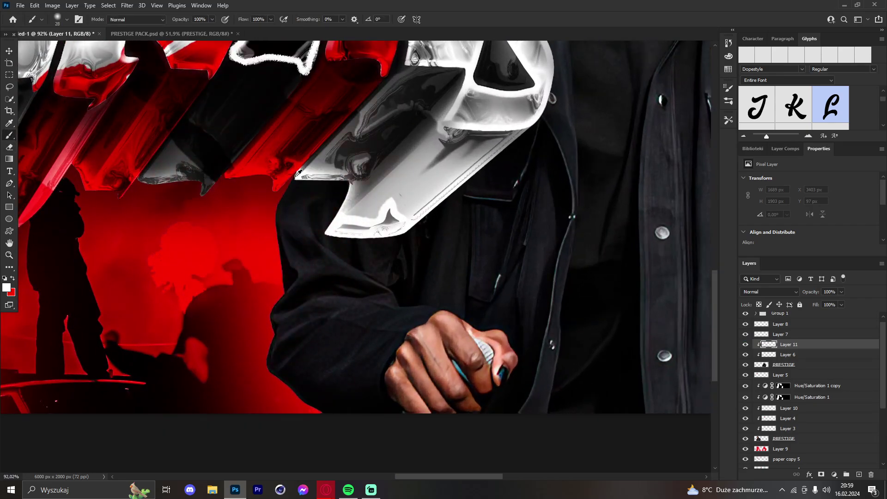
{"action": "mouse_move", "coordinate": [299, 178]}
{"action": "left_mouse_down"}
{"action": "mouse_move", "coordinate": [277, 213]}
{"action": "mouse_move", "coordinate": [282, 287]}
{"action": "left_mouse_up"}
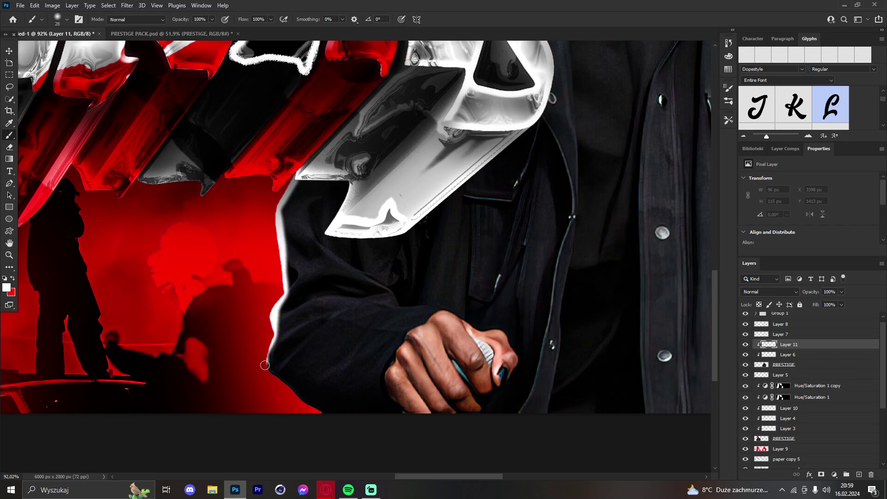
{"action": "left_click_drag", "start_coordinate": [300, 404], "coordinate": [311, 418]}
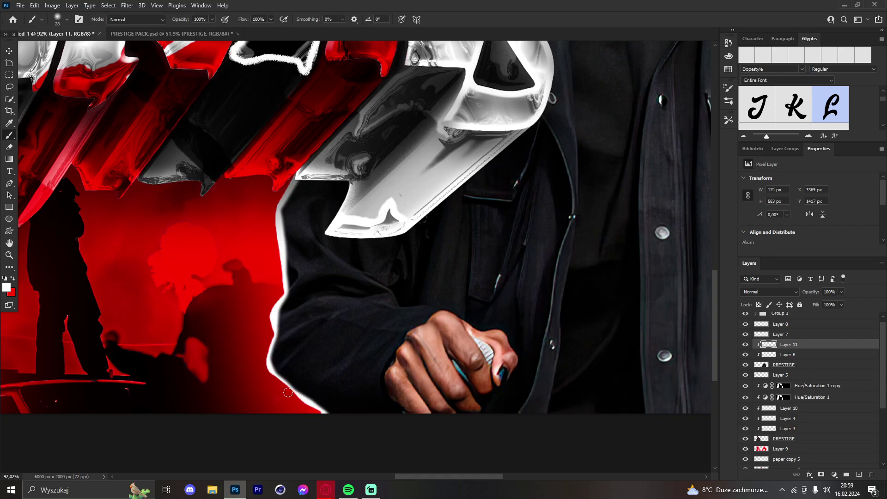
Paint a 40 px soft white rim along the right figure's outer sleeve, frayed cuff and shoulder up to the collar.
{"action": "left_click", "coordinate": [9, 256]}
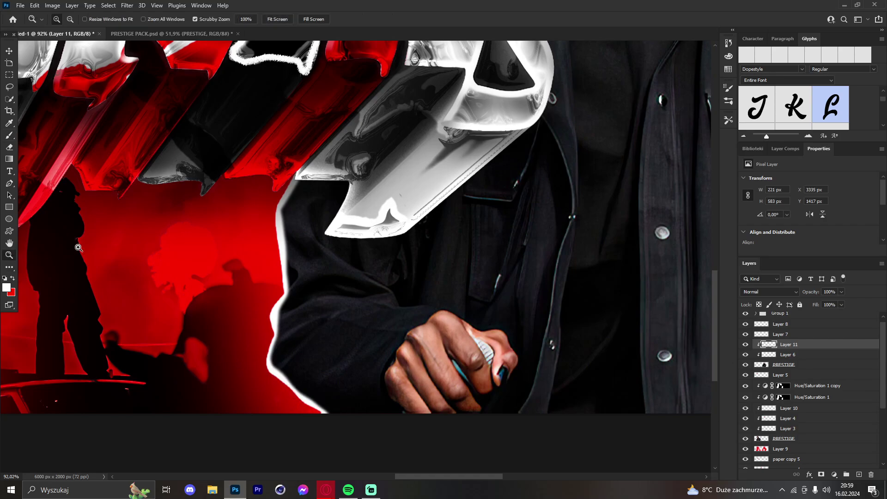
{"action": "left_click_drag", "start_coordinate": [349, 225], "coordinate": [312, 221]}
{"action": "left_click_drag", "start_coordinate": [402, 209], "coordinate": [466, 217]}
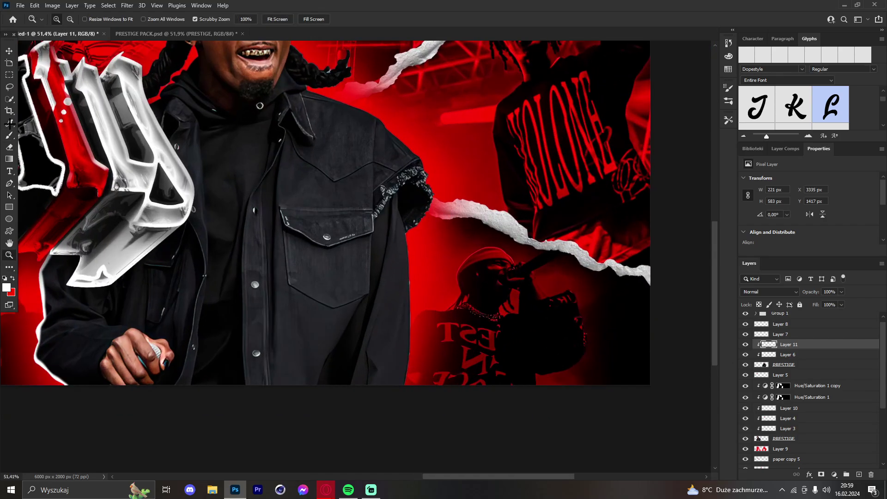
{"action": "key", "text": "b"}
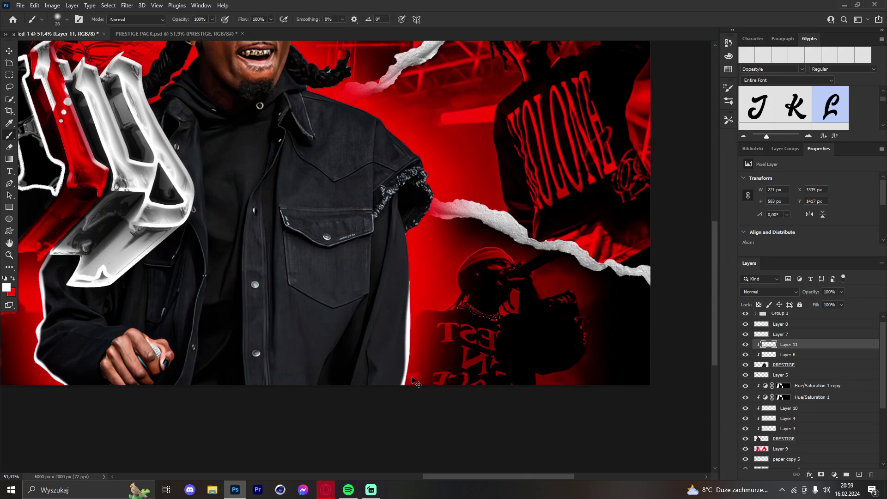
{"action": "left_click_drag", "start_coordinate": [408, 373], "coordinate": [411, 282]}
{"action": "left_click_drag", "start_coordinate": [410, 365], "coordinate": [412, 248]}
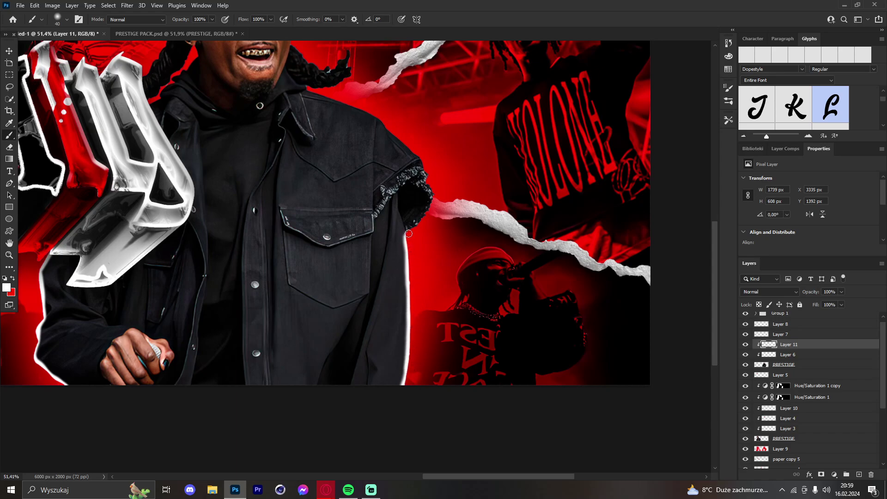
{"action": "left_click_drag", "start_coordinate": [417, 232], "coordinate": [417, 270]}
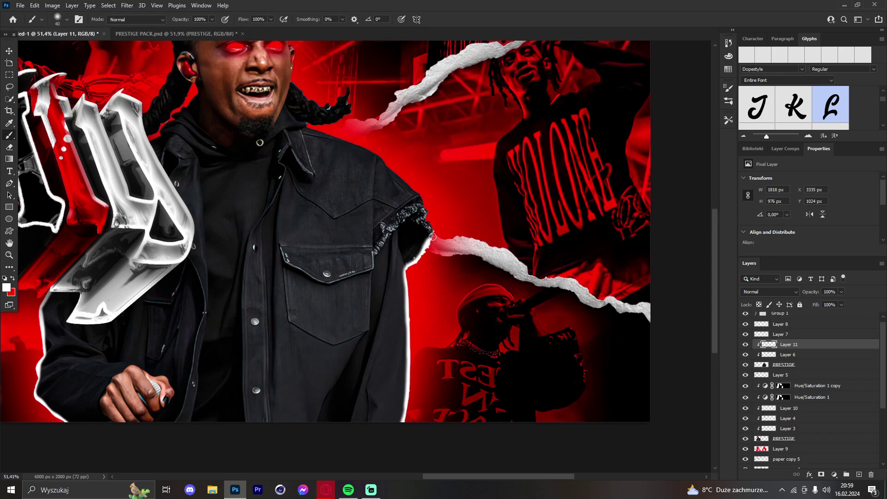
{"action": "mouse_move", "coordinate": [424, 200]}
{"action": "left_mouse_down"}
{"action": "mouse_move", "coordinate": [384, 160]}
{"action": "mouse_move", "coordinate": [414, 234]}
{"action": "left_mouse_up"}
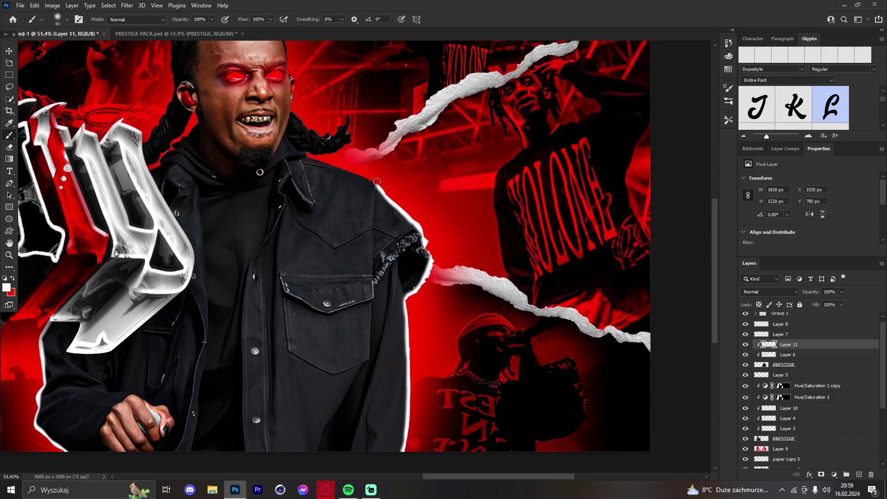
{"action": "left_click_drag", "start_coordinate": [377, 182], "coordinate": [318, 160]}
Extend the white rim around the right figure's braids and head, and fade it on the crown, face side and braids with a large soft eraser.
{"action": "scroll", "coordinate": [361, 132], "scroll_direction": "up", "scroll_amount": 3}
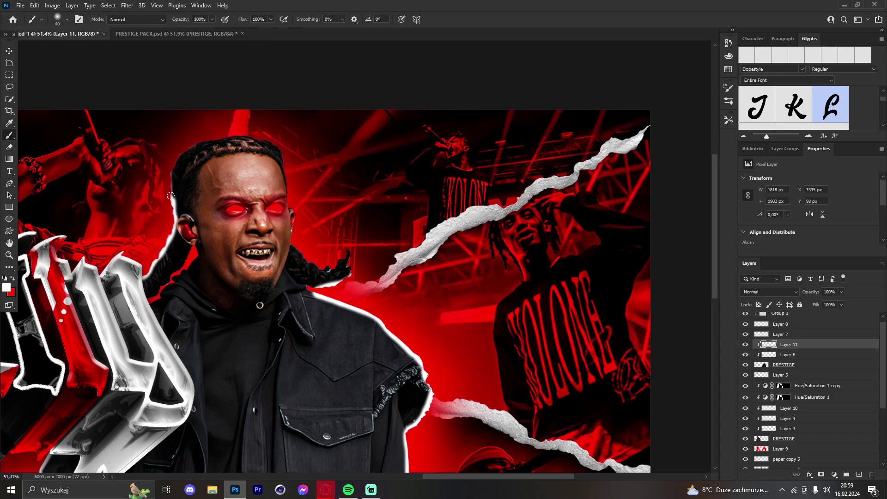
{"action": "left_click", "coordinate": [9, 147]}
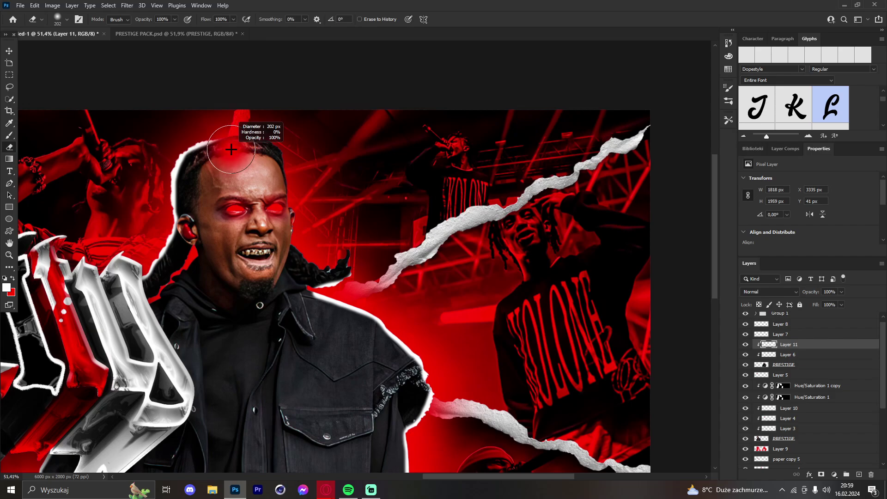
{"action": "scroll", "coordinate": [20, 134], "scroll_direction": "down", "scroll_amount": 1}
{"action": "left_click", "coordinate": [9, 135]}
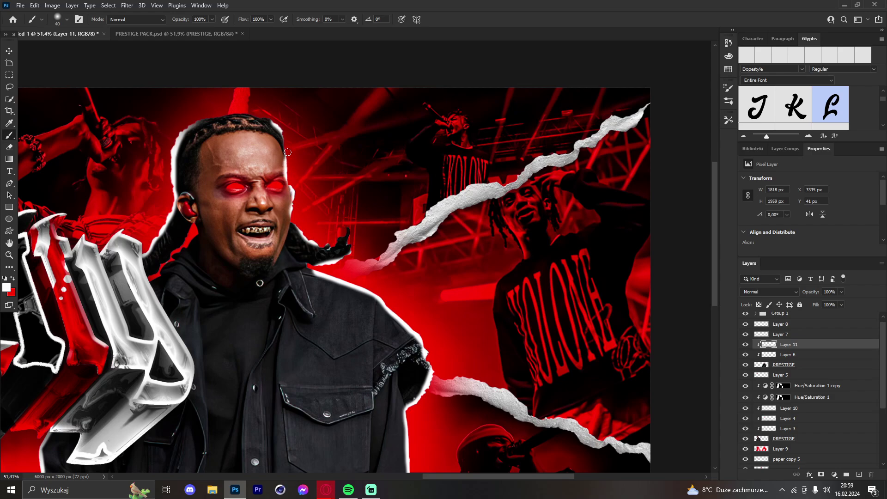
{"action": "left_click", "coordinate": [9, 147]}
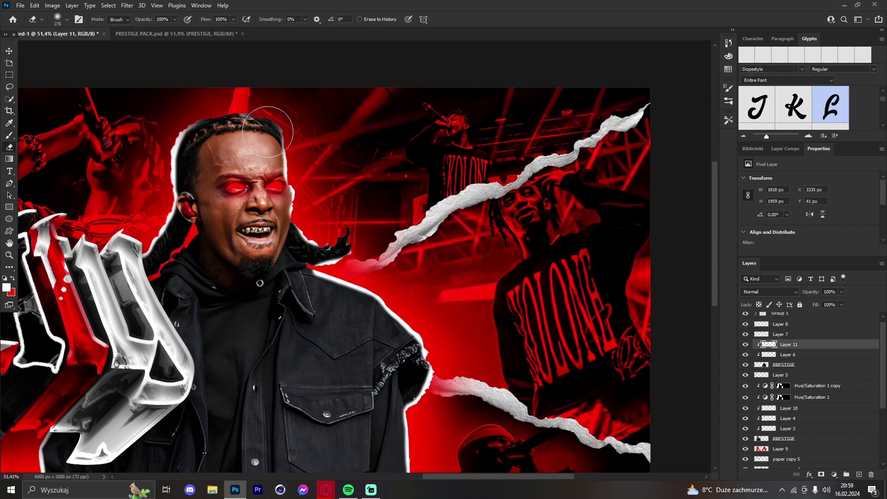
{"action": "mouse_move", "coordinate": [320, 257]}
{"action": "left_mouse_down"}
{"action": "mouse_move", "coordinate": [302, 231]}
{"action": "mouse_move", "coordinate": [340, 224]}
{"action": "mouse_move", "coordinate": [299, 197]}
{"action": "mouse_move", "coordinate": [300, 181]}
{"action": "mouse_move", "coordinate": [318, 253]}
{"action": "mouse_move", "coordinate": [284, 201]}
{"action": "mouse_move", "coordinate": [171, 211]}
{"action": "left_mouse_up"}
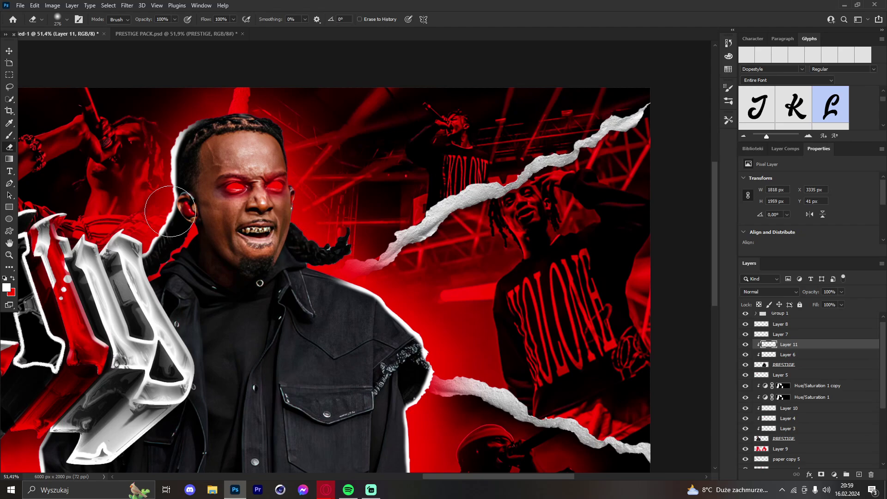
Add a Hue/Saturation adjustment clipped to the right figure and place it above Layer 11.
{"action": "left_click", "coordinate": [9, 254]}
{"action": "left_click_drag", "start_coordinate": [423, 141], "coordinate": [421, 178]}
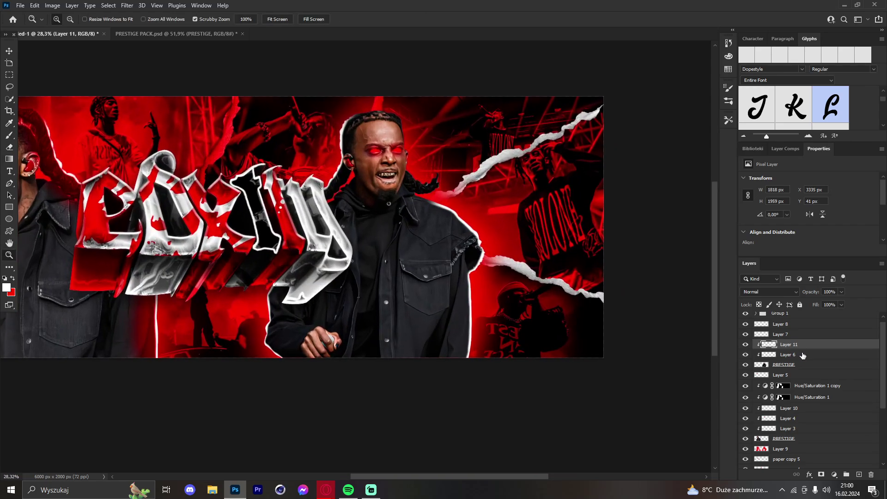
{"action": "left_click", "coordinate": [803, 356]}
{"action": "left_click", "coordinate": [834, 475]}
{"action": "left_click", "coordinate": [832, 384]}
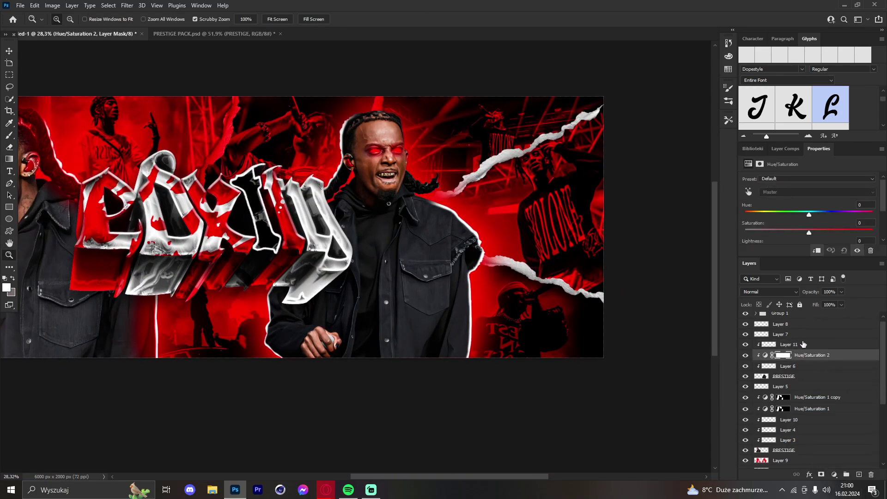
{"action": "left_click_drag", "start_coordinate": [803, 345], "coordinate": [804, 346]}
Colorize the right figure's Hue/Saturation adjustment with hue 360 and saturation 100.
{"action": "scroll", "coordinate": [799, 226], "scroll_direction": "down", "scroll_amount": 2}
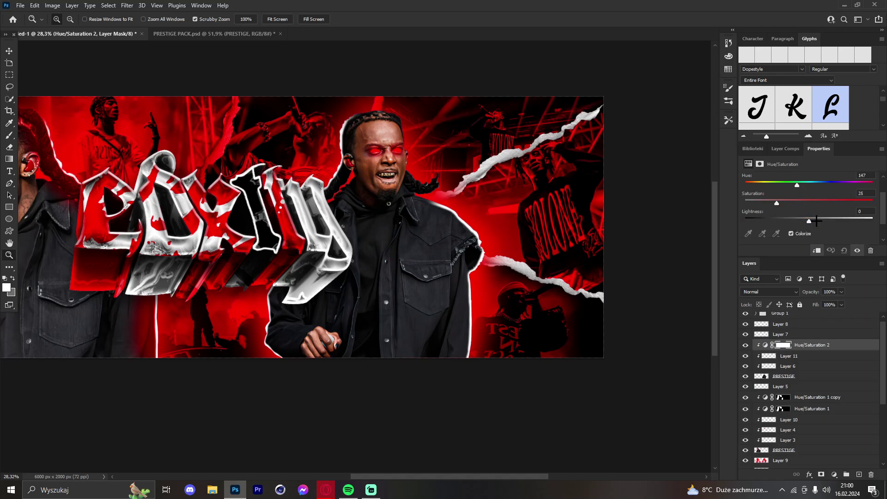
{"action": "left_click_drag", "start_coordinate": [865, 202], "coordinate": [876, 202]}
{"action": "key", "text": "ctrl+i"}
{"action": "key", "text": "ctrl+z"}
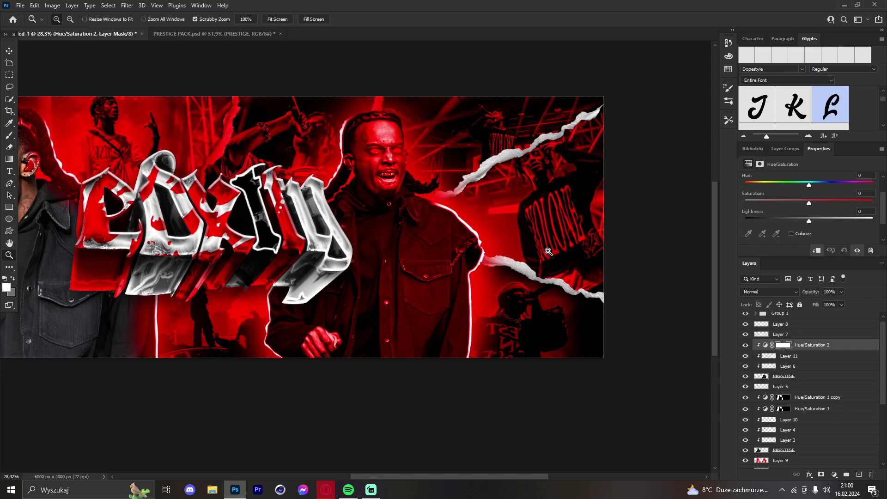
{"action": "left_click", "coordinate": [35, 5]}
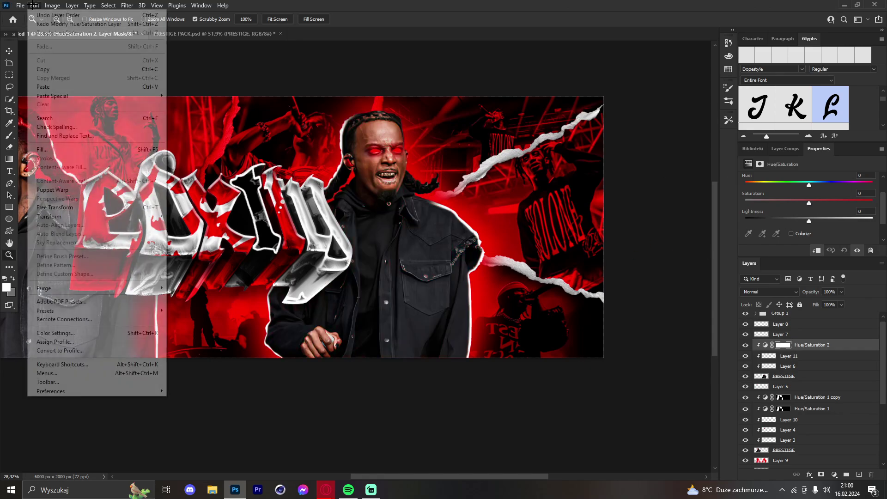
{"action": "left_click", "coordinate": [51, 23]}
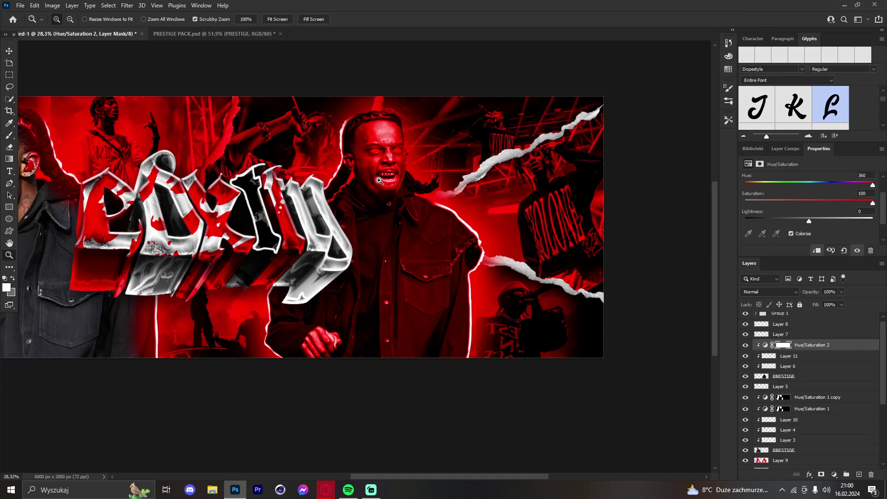
Invert the adjustment's mask and paint the red tint back along the right figure's sleeve and shoulder with a large soft white brush.
{"action": "key", "text": "ctrl+i"}
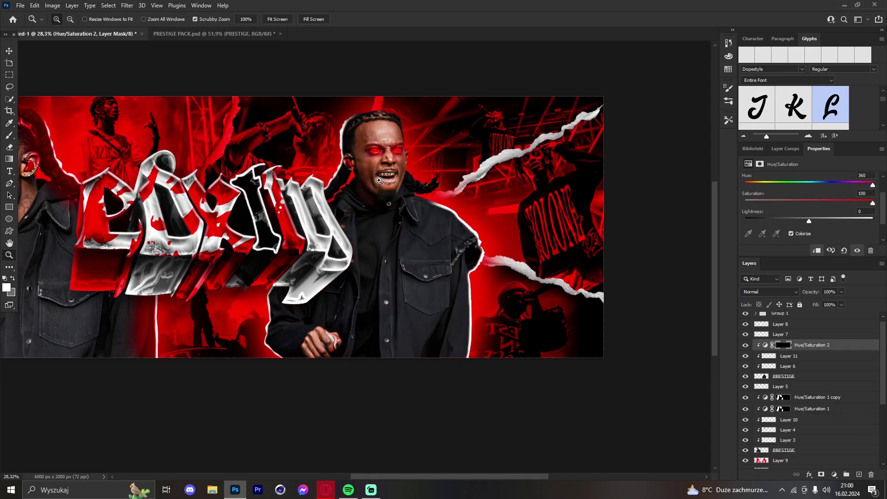
{"action": "left_click", "coordinate": [9, 136]}
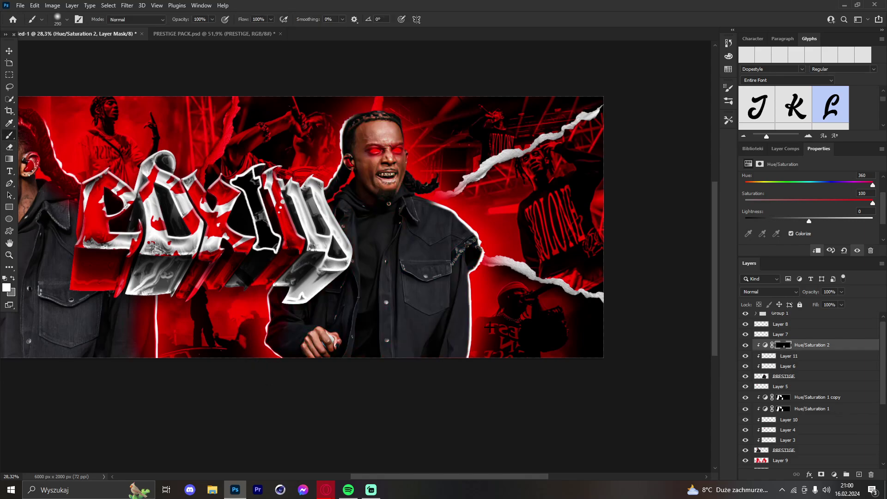
{"action": "left_click_drag", "start_coordinate": [477, 349], "coordinate": [482, 283]}
{"action": "key", "text": "ctrl+z"}
{"action": "right_click", "coordinate": [492, 341], "text": "alt"}
{"action": "mouse_move", "coordinate": [492, 346]}
{"action": "left_mouse_down"}
{"action": "mouse_move", "coordinate": [504, 232]}
{"action": "mouse_move", "coordinate": [464, 193]}
{"action": "mouse_move", "coordinate": [444, 193]}
{"action": "left_mouse_up"}
{"action": "left_click_drag", "start_coordinate": [305, 190], "coordinate": [319, 110]}
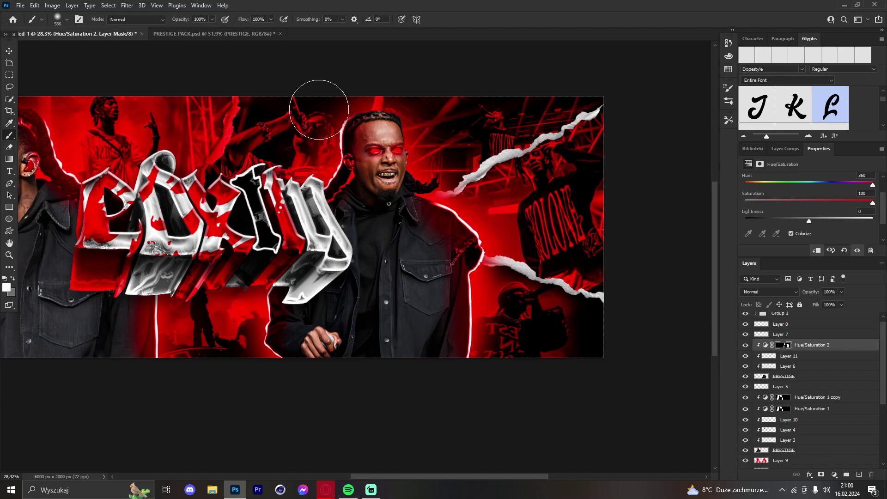
Paint the red tint onto the right figure's hair, forehead and side of the face with a slightly smaller soft brush.
{"action": "right_click", "coordinate": [411, 110], "text": "alt"}
{"action": "left_click_drag", "start_coordinate": [412, 121], "coordinate": [436, 155]}
{"action": "left_click_drag", "start_coordinate": [418, 85], "coordinate": [392, 87]}
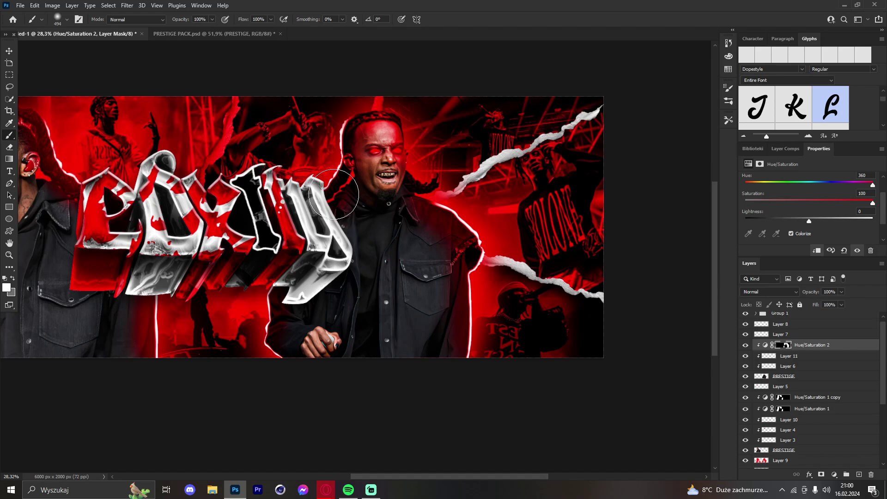
Duplicate the right figure's Hue/Saturation adjustment, clip the copy above the original and set its lightness to +11.
{"action": "key", "text": "z"}
{"action": "left_click_drag", "start_coordinate": [376, 145], "coordinate": [397, 140]}
{"action": "scroll", "coordinate": [407, 141], "scroll_direction": "down", "scroll_amount": 10}
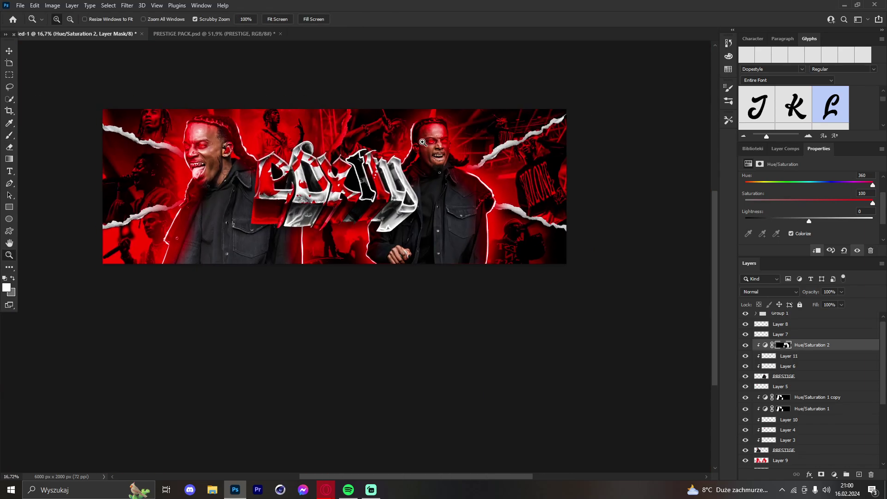
{"action": "scroll", "coordinate": [425, 144], "scroll_direction": "up", "scroll_amount": 8}
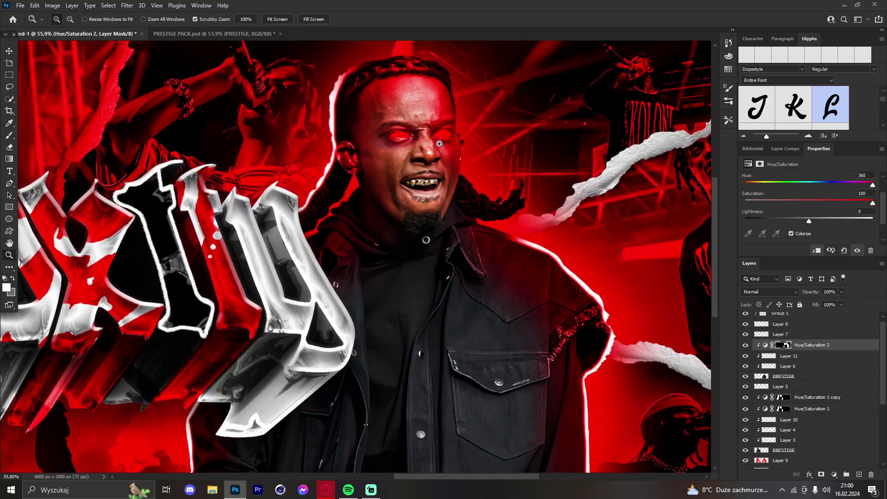
{"action": "scroll", "coordinate": [439, 147], "scroll_direction": "down", "scroll_amount": 7}
{"action": "scroll", "coordinate": [461, 150], "scroll_direction": "up", "scroll_amount": 5}
{"action": "key", "text": "ctrl+j"}
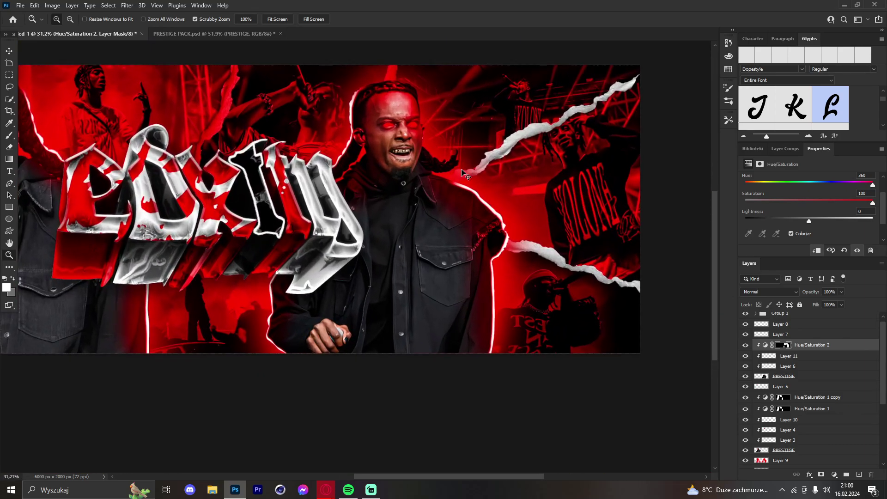
{"action": "left_click", "coordinate": [817, 251]}
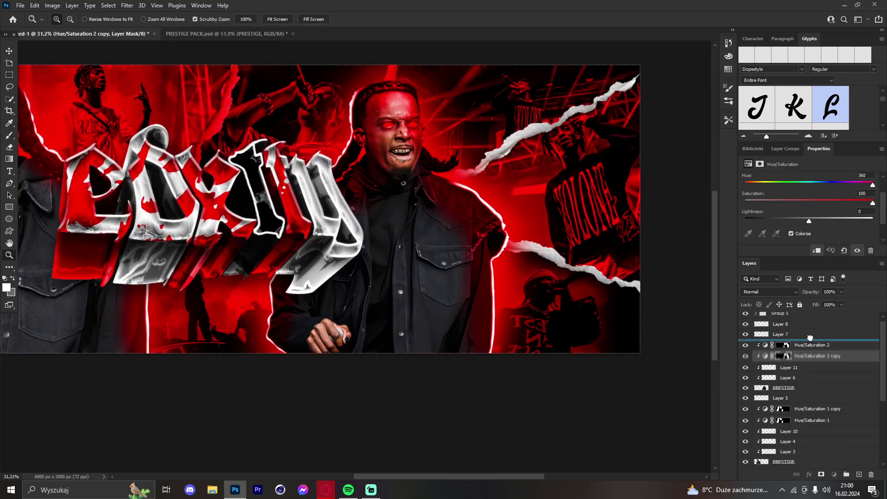
{"action": "left_click_drag", "start_coordinate": [811, 221], "coordinate": [815, 221]}
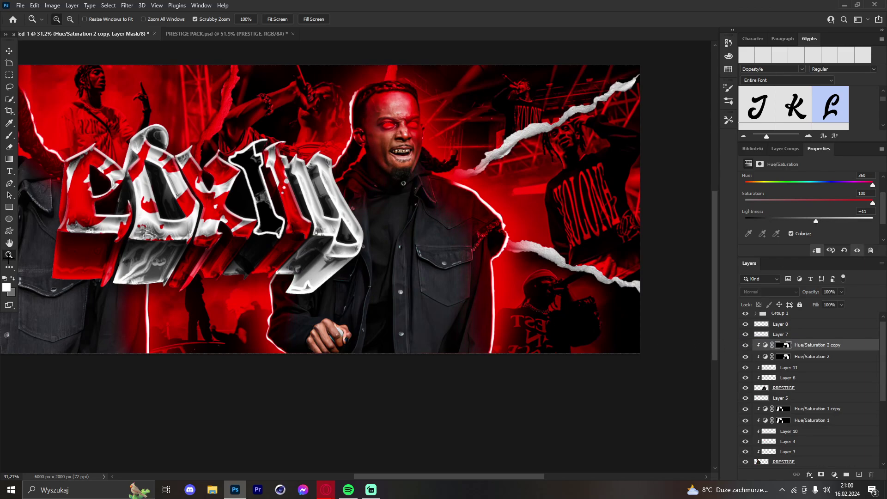
Check the whole banner and select the Gradient Map 1 background layer near the bottom of the layer stack.
{"action": "scroll", "coordinate": [370, 139], "scroll_direction": "up", "scroll_amount": 6}
{"action": "scroll", "coordinate": [385, 146], "scroll_direction": "down", "scroll_amount": 16}
{"action": "scroll", "coordinate": [384, 147], "scroll_direction": "up", "scroll_amount": 3}
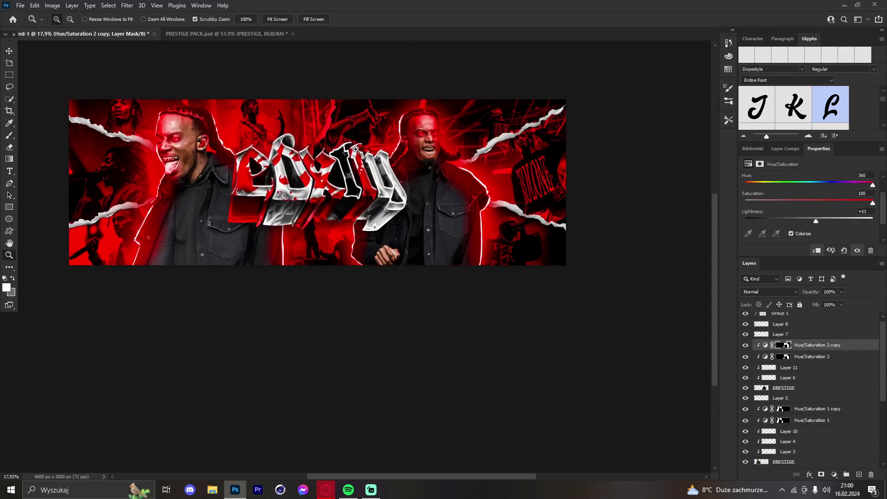
{"action": "left_click", "coordinate": [9, 51]}
{"action": "scroll", "coordinate": [863, 440], "scroll_direction": "down", "scroll_amount": 2}
{"action": "scroll", "coordinate": [863, 440], "scroll_direction": "down", "scroll_amount": 2}
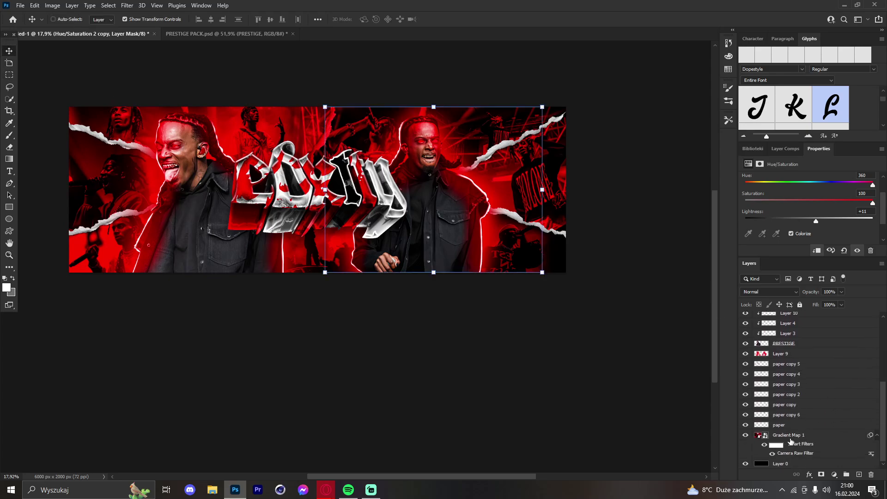
{"action": "left_click", "coordinate": [792, 435]}
Switch to PRESTIGE PACK.psd, hide the displayed brush shape, and collapse and hide the SHAPES/BRUSHES group.
{"action": "left_click", "coordinate": [177, 32]}
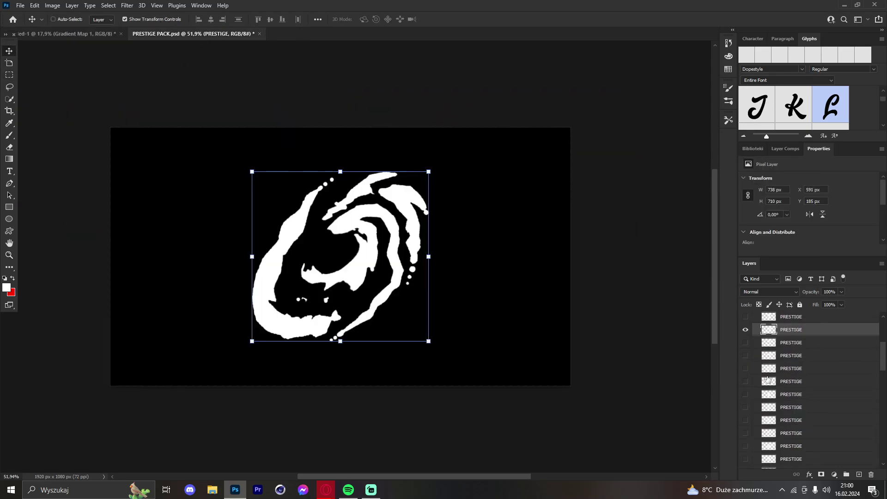
{"action": "left_click", "coordinate": [745, 330]}
{"action": "scroll", "coordinate": [760, 358], "scroll_direction": "up", "scroll_amount": 3}
{"action": "left_click", "coordinate": [756, 357]}
{"action": "left_click", "coordinate": [745, 357]}
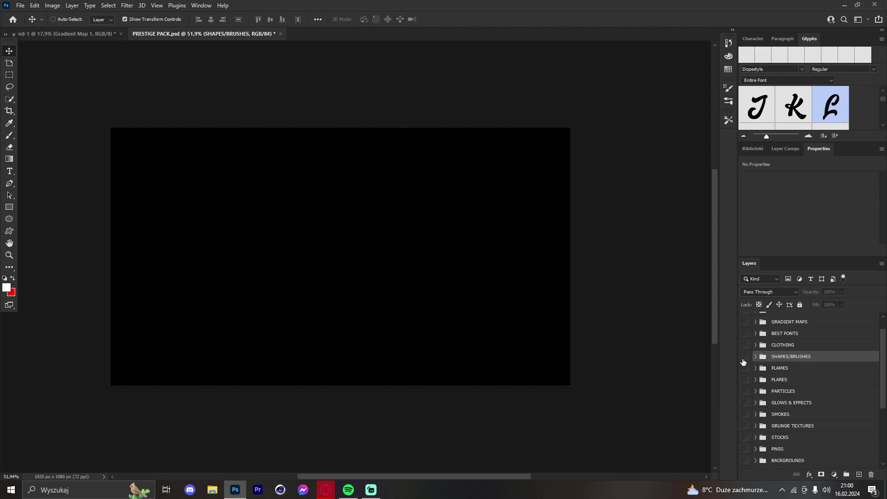
Show and select the blue flame layer with sparks in the FLAMES group, and switch back to the banner document.
{"action": "left_click", "coordinate": [755, 368]}
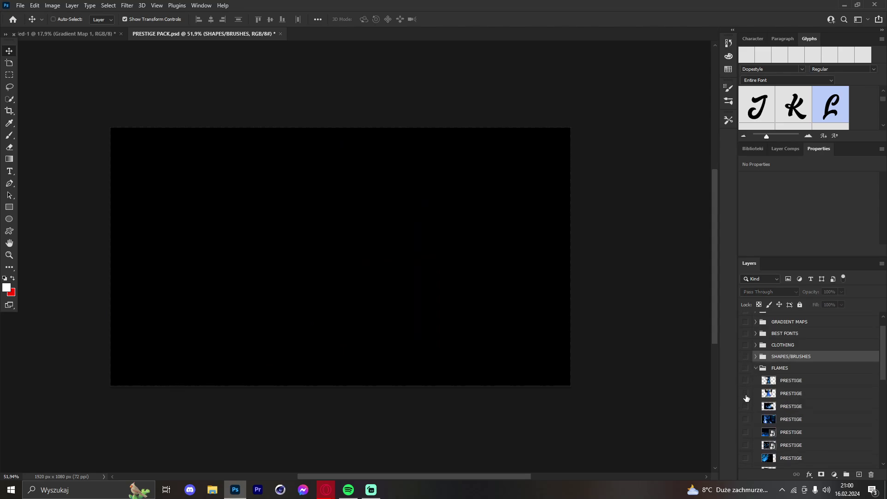
{"action": "scroll", "coordinate": [745, 403], "scroll_direction": "down", "scroll_amount": 1}
{"action": "left_click", "coordinate": [746, 409]}
{"action": "left_click", "coordinate": [762, 409]}
{"action": "left_click", "coordinate": [58, 31]}
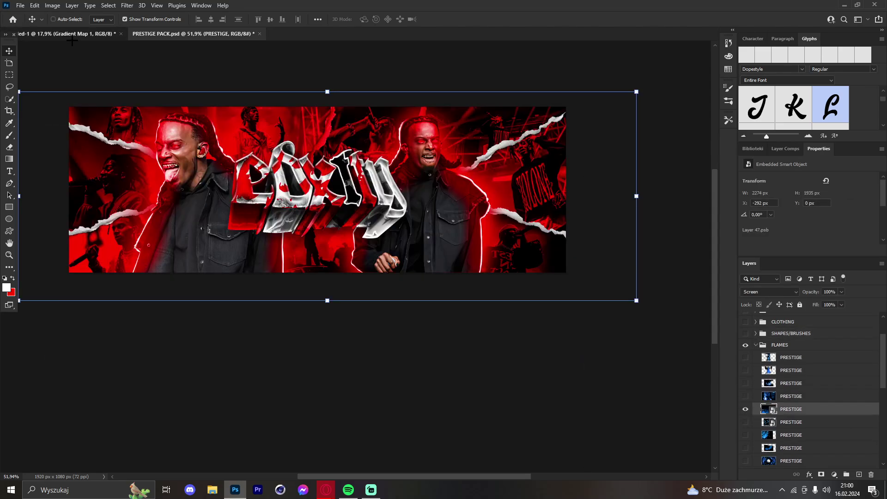
Paste the blue flames above Gradient Map 1, enlarge and rotate them to about -30°, and position them over the banner's left part.
{"action": "key", "text": "ctrl+v"}
{"action": "left_click_drag", "start_coordinate": [412, 188], "coordinate": [600, 187]}
{"action": "left_click_drag", "start_coordinate": [524, 184], "coordinate": [232, 256]}
{"action": "left_click_drag", "start_coordinate": [323, 228], "coordinate": [263, 145]}
{"action": "left_click_drag", "start_coordinate": [235, 217], "coordinate": [276, 188]}
{"action": "left_click", "coordinate": [458, 20]}
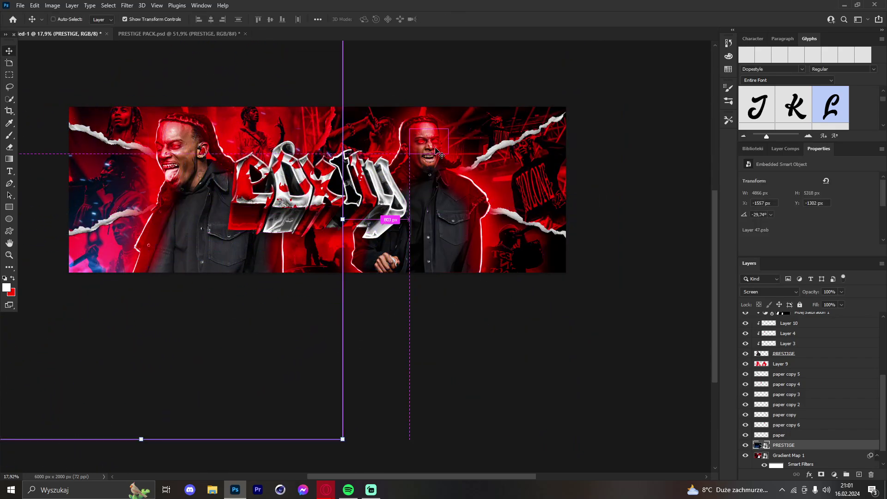
Colorize the pasted flames red with Hue/Saturation, using hue 360 and saturation 100.
{"action": "key", "text": "ctrl+u"}
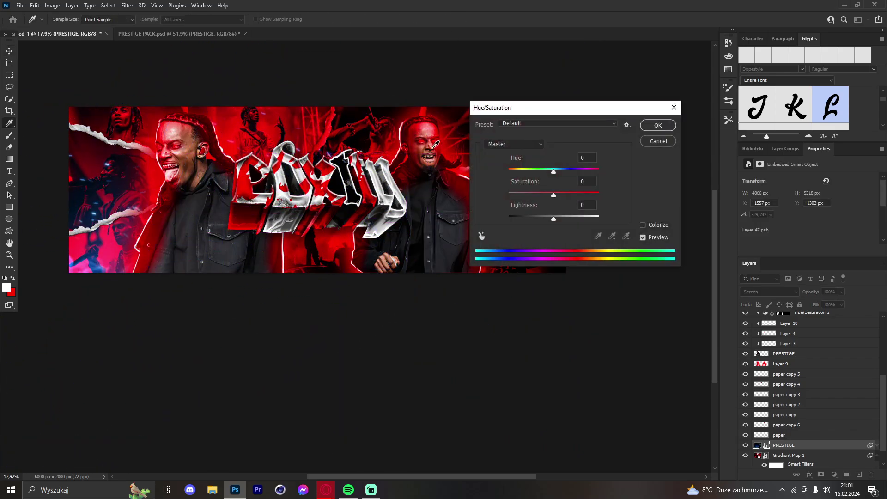
{"action": "left_click", "coordinate": [644, 225]}
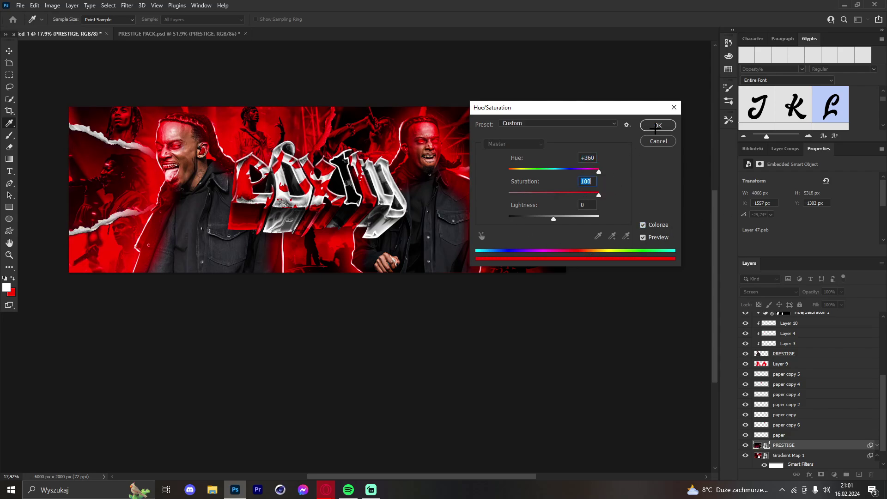
{"action": "left_click", "coordinate": [657, 125]}
{"action": "scroll", "coordinate": [788, 437], "scroll_direction": "down", "scroll_amount": 2}
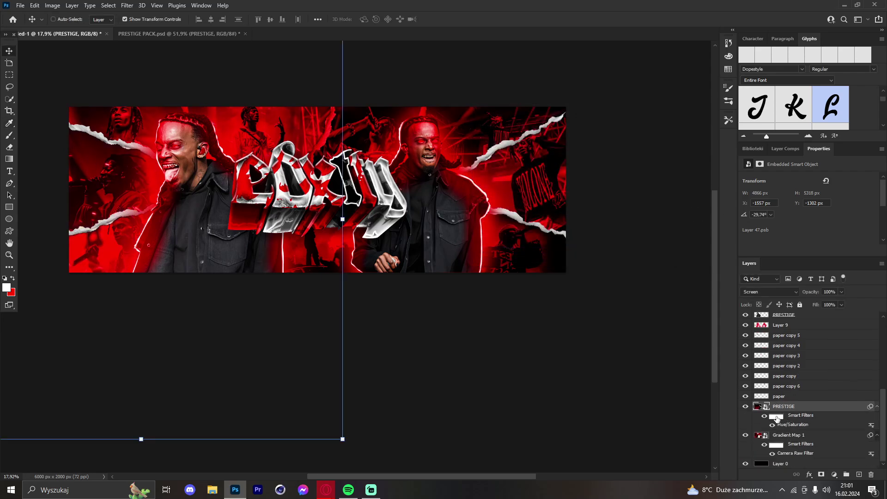
Adjust the red flames' position slightly and duplicate them toward the centre right of the banner background.
{"action": "mouse_move", "coordinate": [199, 263]}
{"action": "left_mouse_down"}
{"action": "mouse_move", "coordinate": [217, 275]}
{"action": "mouse_move", "coordinate": [211, 271]}
{"action": "left_mouse_up"}
{"action": "key", "text": "ctrl+j"}
{"action": "left_click_drag", "start_coordinate": [144, 241], "coordinate": [426, 281]}
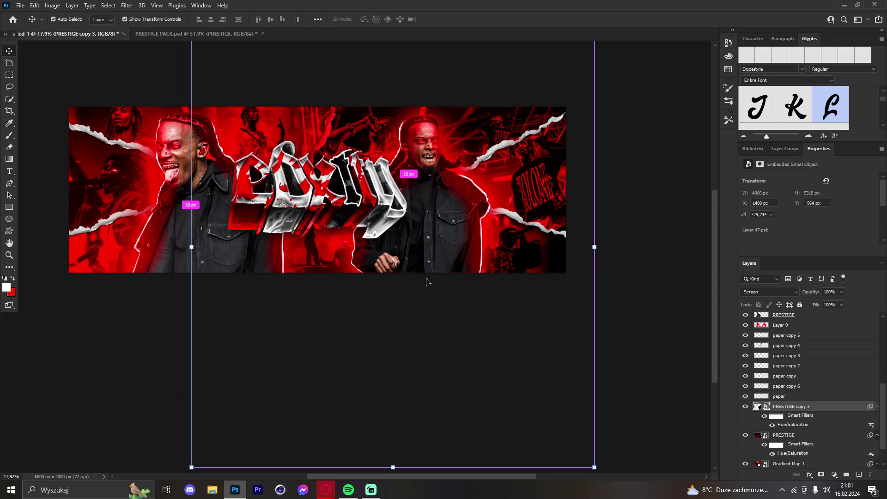
Duplicate the red flames again, rotate the new copy to about -8°, shrink it and place it behind the title.
{"action": "key", "text": "ctrl+j"}
{"action": "left_click_drag", "start_coordinate": [484, 262], "coordinate": [408, 186]}
{"action": "left_click_drag", "start_coordinate": [408, 185], "coordinate": [398, 144]}
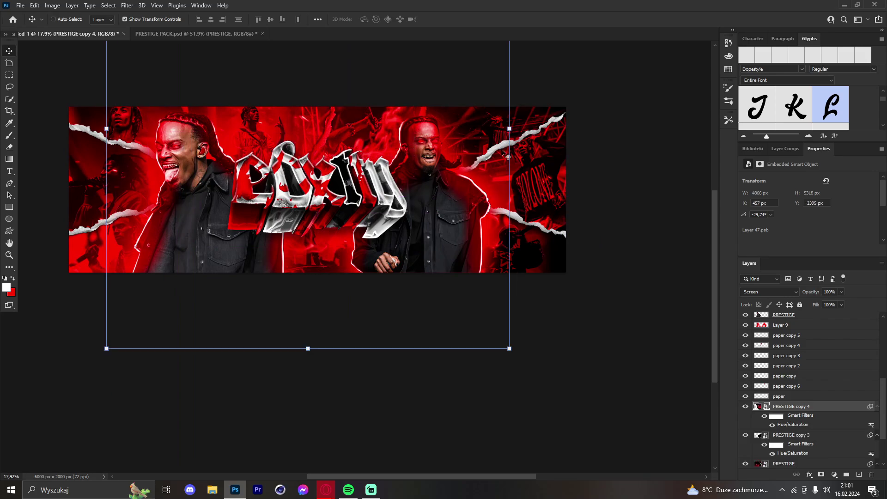
{"action": "key", "text": "ctrl+t"}
{"action": "left_click_drag", "start_coordinate": [513, 148], "coordinate": [493, 196]}
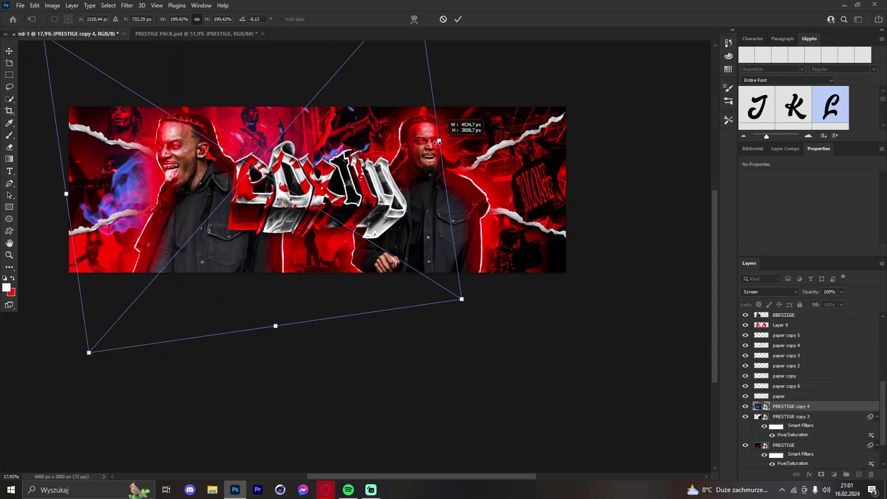
{"action": "left_click_drag", "start_coordinate": [437, 143], "coordinate": [324, 159]}
{"action": "left_click_drag", "start_coordinate": [315, 182], "coordinate": [371, 170]}
{"action": "key", "text": "Return"}
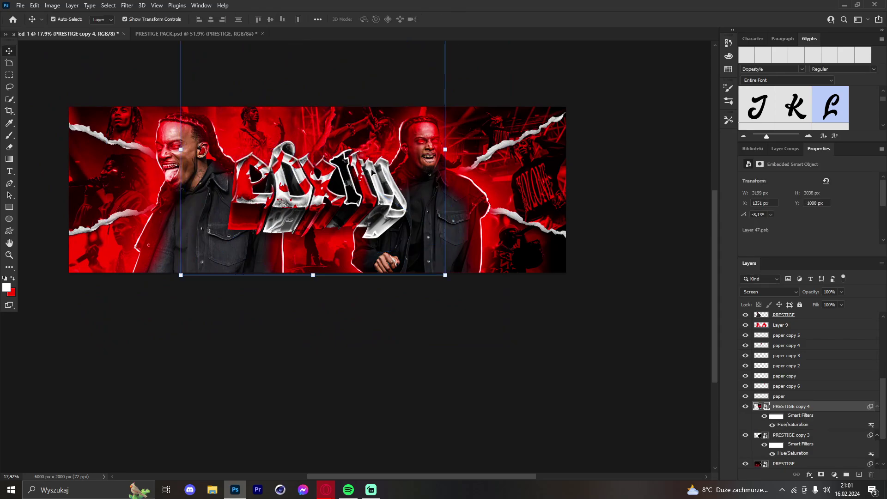
Put the smaller flame copy at the top of the layer stack, above Group 1.
{"action": "key", "text": "ctrl+j"}
{"action": "scroll", "coordinate": [801, 364], "scroll_direction": "up", "scroll_amount": 5}
{"action": "scroll", "coordinate": [804, 327], "scroll_direction": "up", "scroll_amount": 3}
{"action": "left_click", "coordinate": [802, 321]}
{"action": "key", "text": "ctrl+v"}
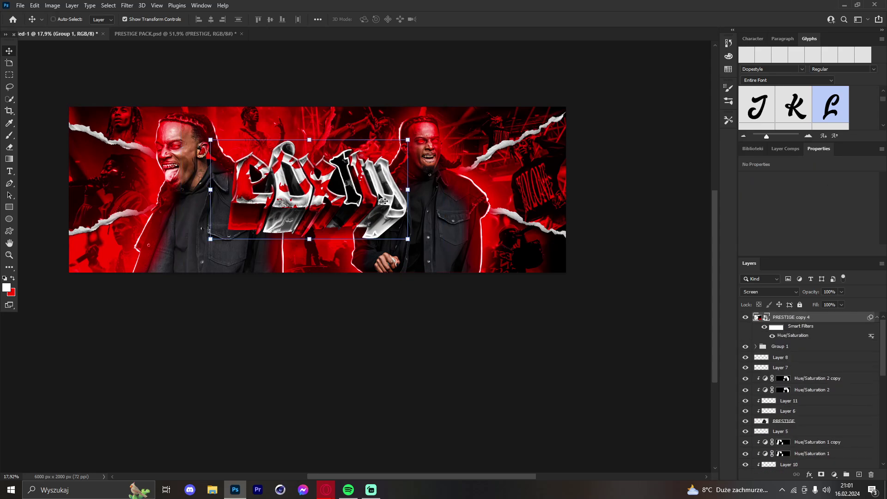
Enlarge the top flame copy, rotate it to about -16° and position it over the banner's lower centre and right figure.
{"action": "left_click_drag", "start_coordinate": [449, 233], "coordinate": [554, 224]}
{"action": "left_click_drag", "start_coordinate": [539, 218], "coordinate": [501, 218]}
{"action": "left_click_drag", "start_coordinate": [528, 206], "coordinate": [523, 191]}
{"action": "mouse_move", "coordinate": [490, 247]}
{"action": "left_mouse_down"}
{"action": "mouse_move", "coordinate": [483, 256]}
{"action": "mouse_move", "coordinate": [479, 247]}
{"action": "left_mouse_up"}
{"action": "left_click_drag", "start_coordinate": [453, 42], "coordinate": [471, 53]}
{"action": "left_click", "coordinate": [459, 19]}
{"action": "left_click_drag", "start_coordinate": [423, 195], "coordinate": [447, 192]}
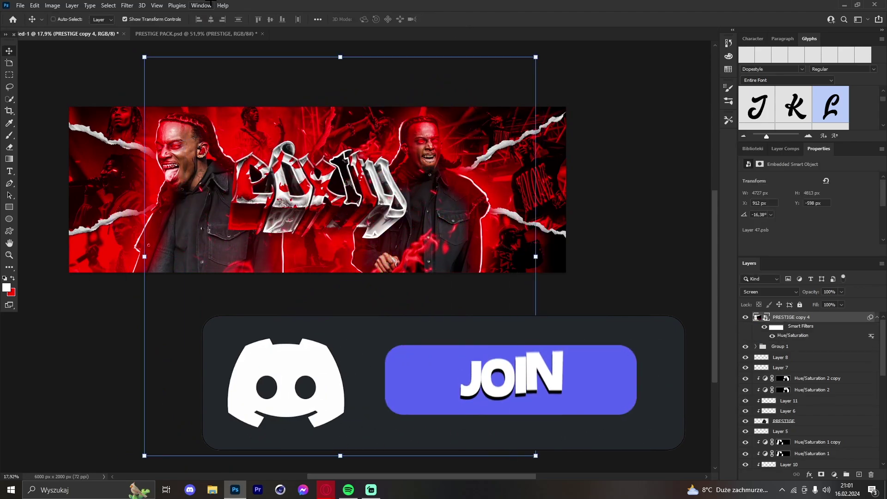
Apply a Gaussian Blur with a 5.4 pixel radius to the top flame copy.
{"action": "left_click", "coordinate": [128, 5]}
{"action": "mouse_move", "coordinate": [142, 124]}
{"action": "left_click", "coordinate": [266, 158]}
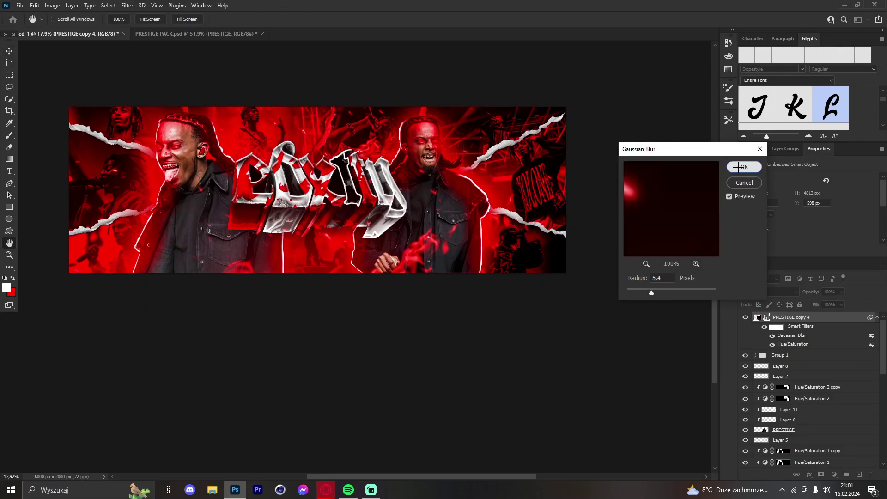
{"action": "left_click", "coordinate": [740, 167]}
Rotate the blurred flames to about -8° and reposition them so they rise in front of both figures' lower bodies.
{"action": "key", "text": "ctrl+t"}
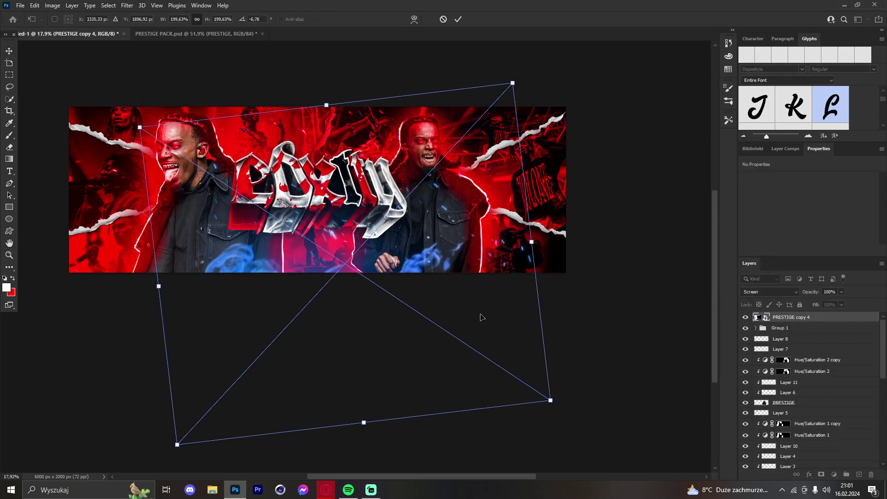
{"action": "left_click_drag", "start_coordinate": [481, 318], "coordinate": [463, 319]}
{"action": "left_click_drag", "start_coordinate": [577, 243], "coordinate": [580, 272]}
{"action": "left_click_drag", "start_coordinate": [492, 304], "coordinate": [484, 312]}
{"action": "left_click_drag", "start_coordinate": [545, 296], "coordinate": [547, 265]}
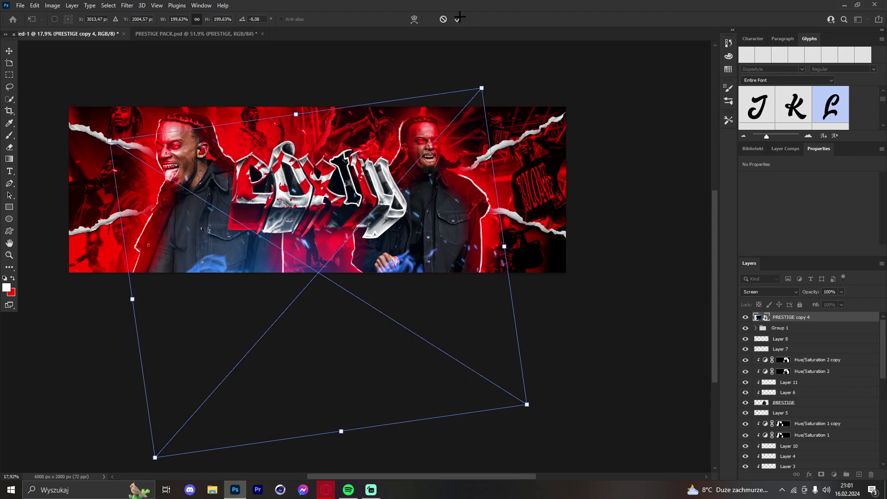
{"action": "left_click", "coordinate": [457, 19]}
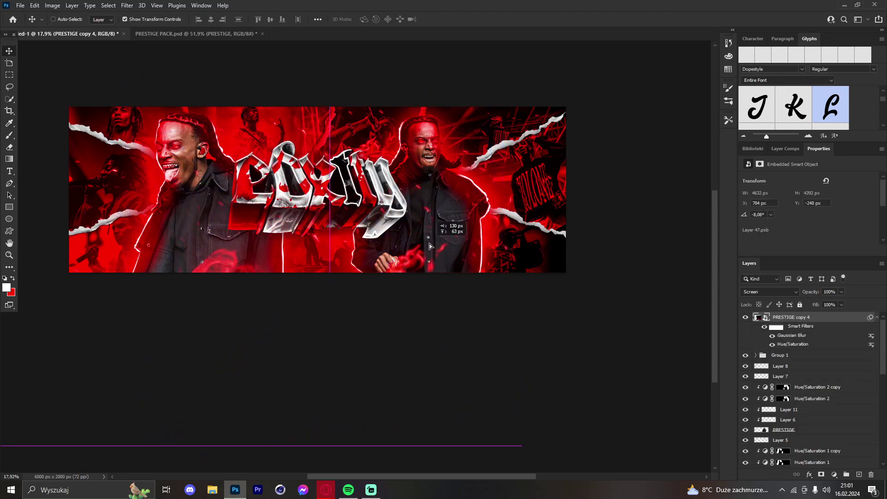
Inspect the flame overlay across the banner and compare it with the flame image in PRESTIGE PACK.psd.
{"action": "key", "text": "z"}
{"action": "left_click", "coordinate": [420, 128]}
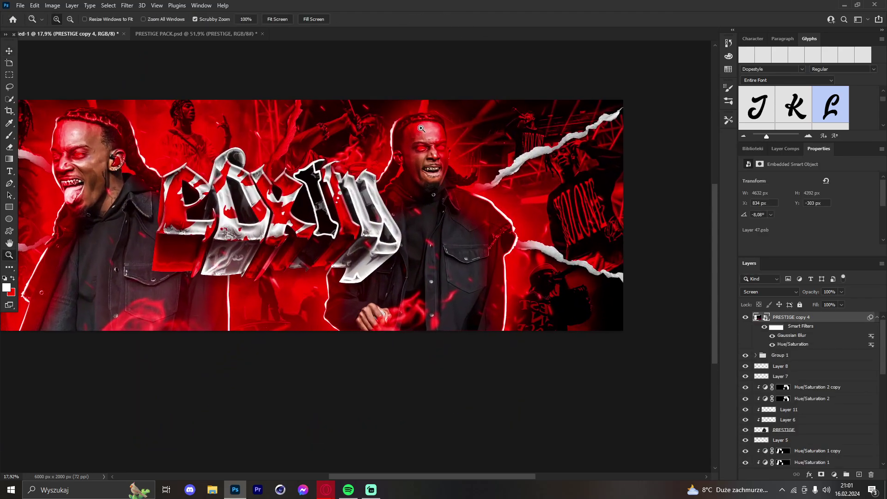
{"action": "left_click_drag", "start_coordinate": [420, 145], "coordinate": [437, 157]}
{"action": "left_click", "coordinate": [8, 51]}
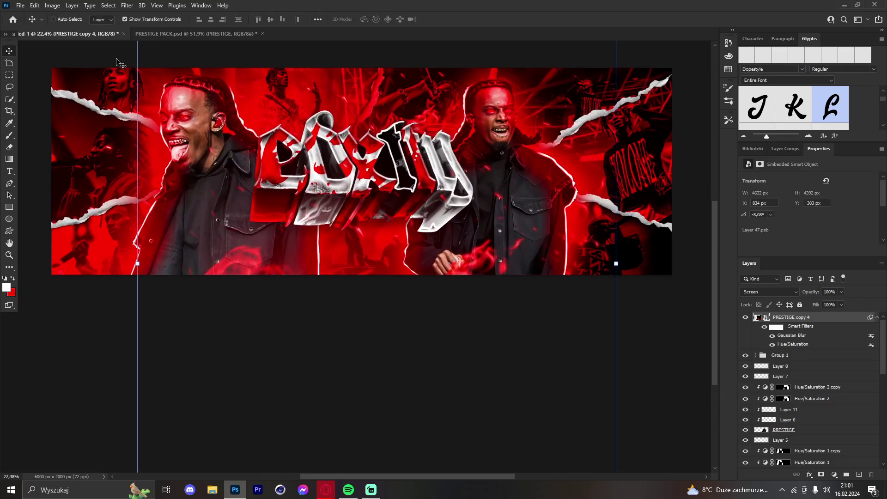
{"action": "left_click", "coordinate": [207, 33]}
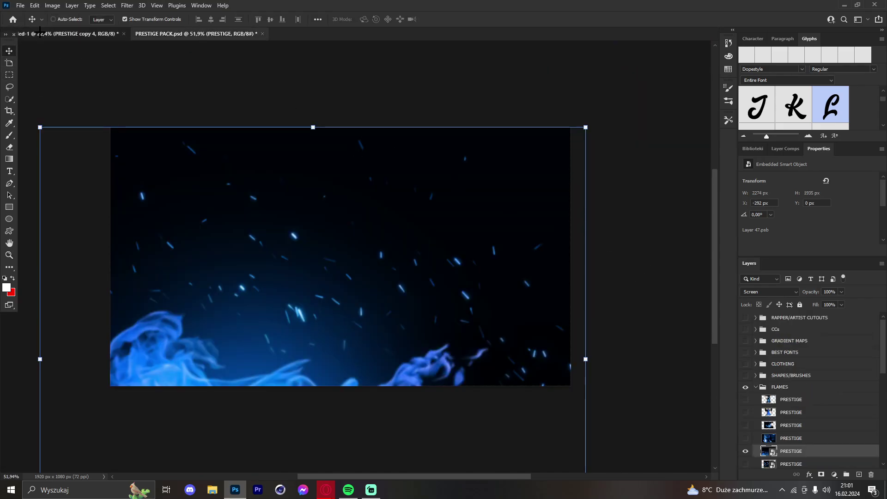
{"action": "left_click", "coordinate": [40, 32]}
{"action": "left_click", "coordinate": [171, 34]}
{"action": "left_click", "coordinate": [79, 35]}
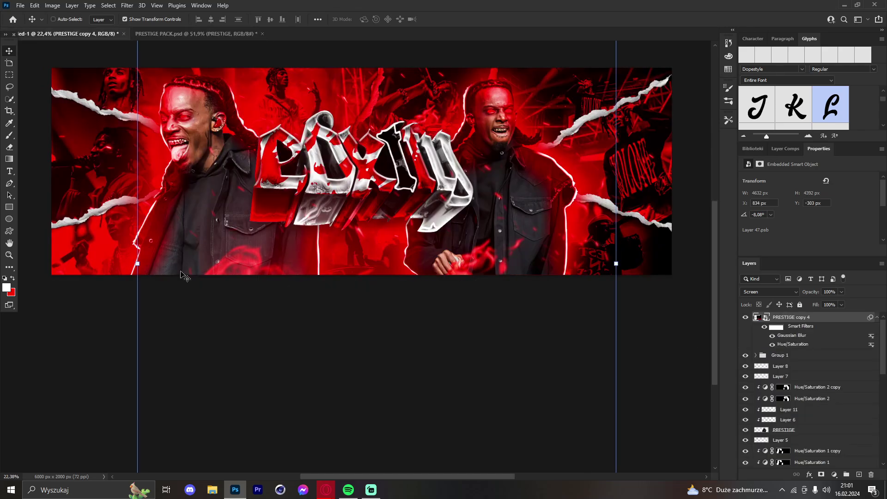
In PRESTIGE PACK.psd, hide and collapse the FLAMES group, show the green smoke from the SMOKES group and bring it to the banner.
{"action": "left_click", "coordinate": [174, 34]}
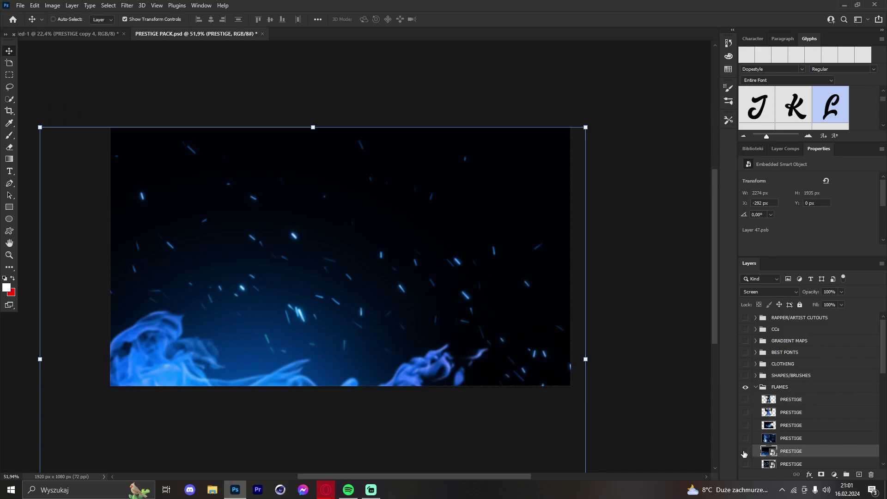
{"action": "left_click", "coordinate": [745, 388]}
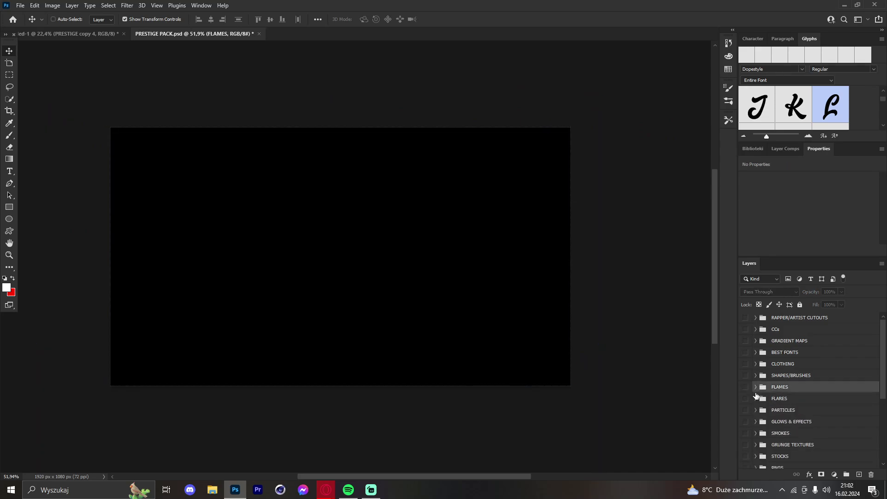
{"action": "scroll", "coordinate": [757, 417], "scroll_direction": "down", "scroll_amount": 1}
{"action": "scroll", "coordinate": [759, 418], "scroll_direction": "up", "scroll_amount": 1}
{"action": "left_click", "coordinate": [756, 433]}
{"action": "left_click", "coordinate": [746, 434]}
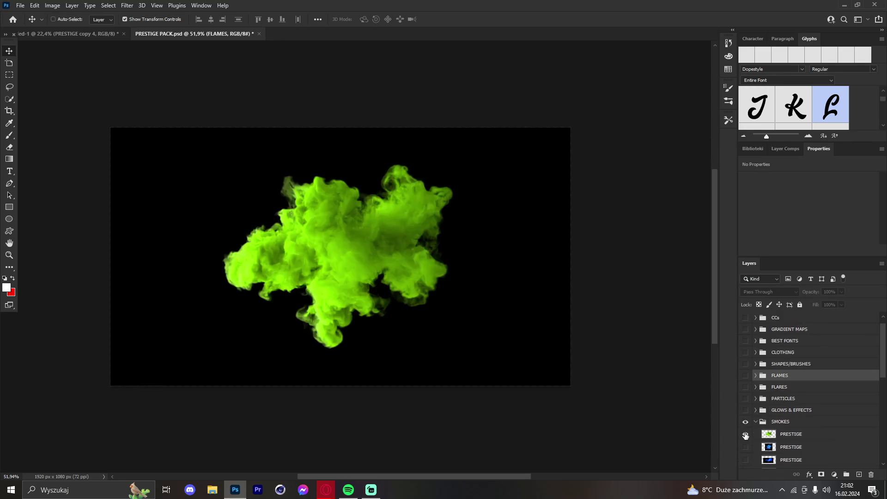
{"action": "left_click_drag", "start_coordinate": [793, 437], "coordinate": [603, 241]}
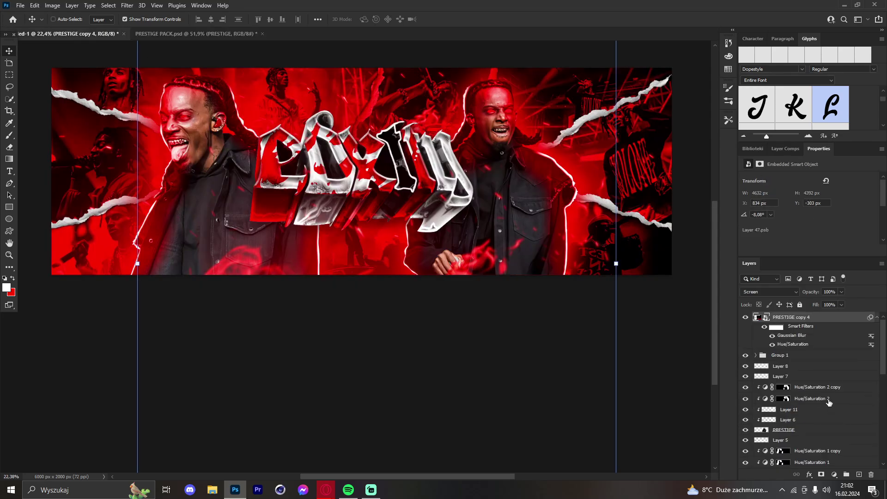
Place the green smoke directly above Group 1, scale it to about 304% and try positions along the banner's lower right edge.
{"action": "left_click", "coordinate": [793, 355]}
{"action": "key", "text": "ctrl+v"}
{"action": "left_click_drag", "start_coordinate": [412, 171], "coordinate": [630, 169]}
{"action": "left_click_drag", "start_coordinate": [576, 170], "coordinate": [647, 334]}
{"action": "left_click_drag", "start_coordinate": [574, 143], "coordinate": [508, 145]}
{"action": "left_click_drag", "start_coordinate": [550, 250], "coordinate": [397, 290]}
{"action": "left_click_drag", "start_coordinate": [591, 214], "coordinate": [426, 229]}
{"action": "left_click_drag", "start_coordinate": [569, 130], "coordinate": [500, 105]}
{"action": "left_click_drag", "start_coordinate": [455, 219], "coordinate": [411, 276]}
{"action": "left_click_drag", "start_coordinate": [507, 159], "coordinate": [567, 203]}
{"action": "left_click_drag", "start_coordinate": [463, 252], "coordinate": [620, 271]}
{"action": "left_click_drag", "start_coordinate": [633, 162], "coordinate": [572, 162]}
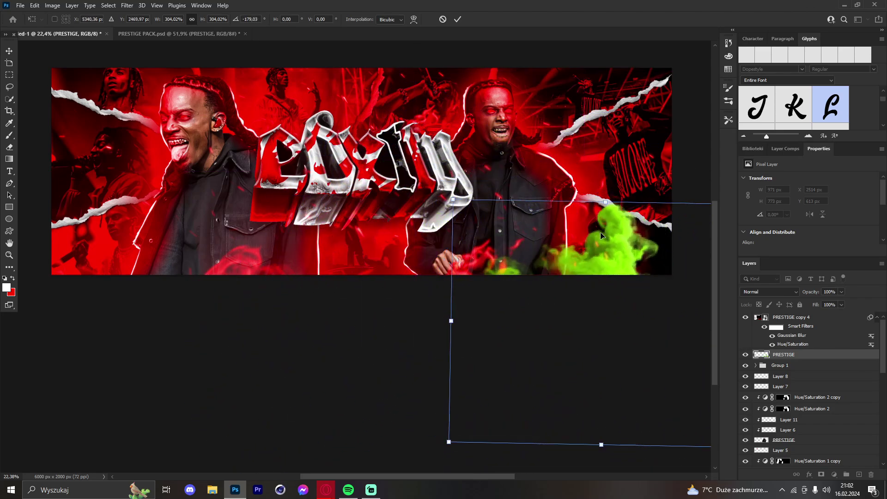
Rotate the green smoke to about 20° and fit it into the banner's lower-right corner.
{"action": "left_click_drag", "start_coordinate": [601, 232], "coordinate": [455, 234]}
{"action": "left_click_drag", "start_coordinate": [509, 160], "coordinate": [345, 196]}
{"action": "left_click_drag", "start_coordinate": [423, 261], "coordinate": [567, 274]}
{"action": "left_click_drag", "start_coordinate": [501, 157], "coordinate": [412, 423]}
{"action": "left_click_drag", "start_coordinate": [671, 207], "coordinate": [609, 189]}
{"action": "left_click_drag", "start_coordinate": [573, 324], "coordinate": [638, 309]}
{"action": "left_click_drag", "start_coordinate": [624, 171], "coordinate": [645, 168]}
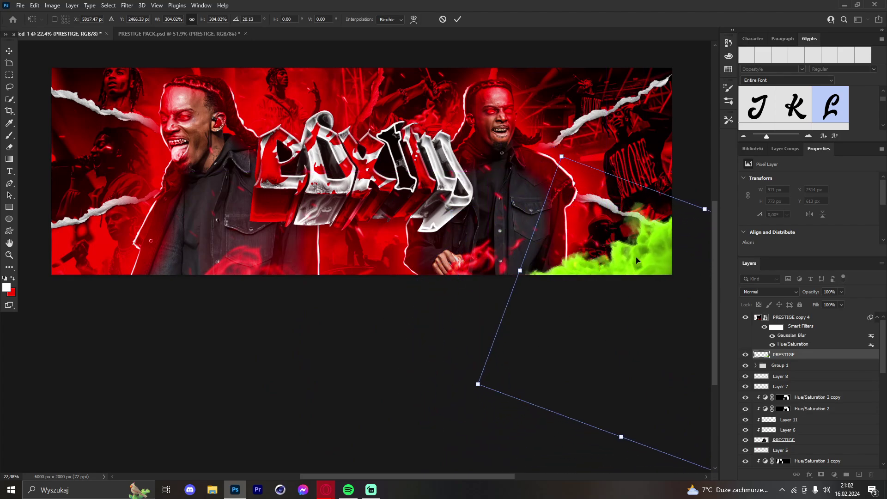
{"action": "left_click_drag", "start_coordinate": [636, 257], "coordinate": [628, 264]}
{"action": "key", "text": "Return"}
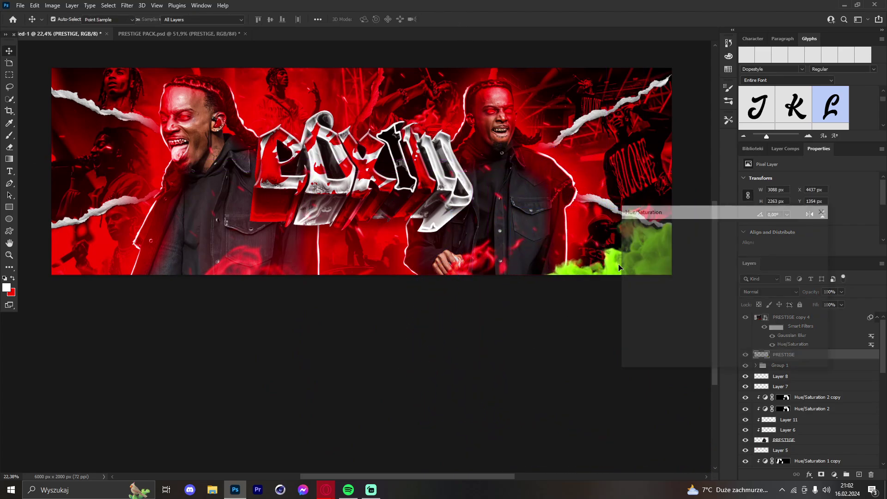
Colorize the smoke vivid red with Hue/Saturation, using hue 360 and maximum saturation.
{"action": "key", "text": "ctrl+u"}
{"action": "left_click_drag", "start_coordinate": [704, 298], "coordinate": [655, 298]}
{"action": "left_click_drag", "start_coordinate": [702, 210], "coordinate": [419, 184]}
{"action": "left_click", "coordinate": [511, 302]}
{"action": "left_click_drag", "start_coordinate": [461, 249], "coordinate": [479, 247]}
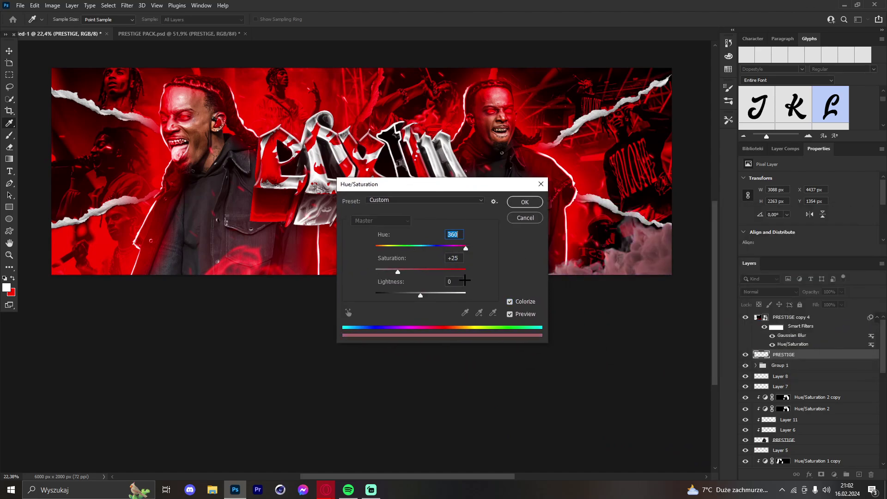
{"action": "left_click", "coordinate": [466, 272]}
{"action": "left_click", "coordinate": [538, 204]}
Duplicate the red smoke, rotate the copy across the right figure's lower body, and move both smoke layers above the blurred flames.
{"action": "key", "text": "ctrl+j"}
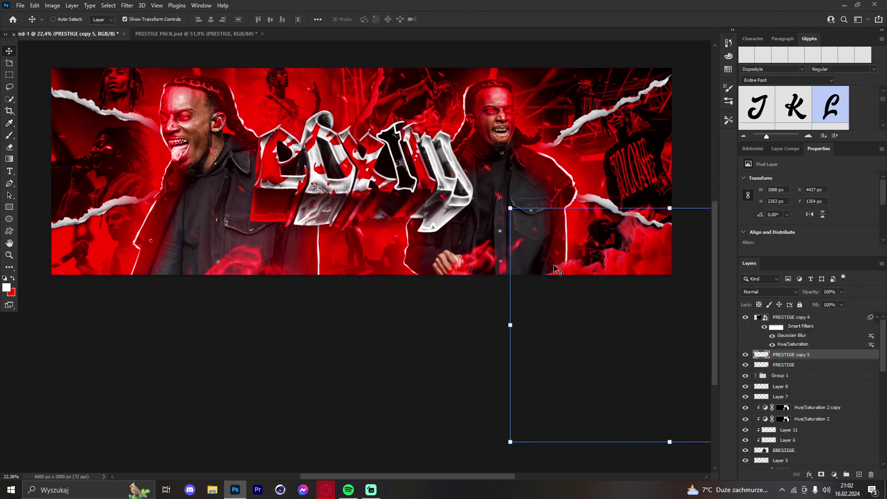
{"action": "left_click_drag", "start_coordinate": [597, 218], "coordinate": [428, 218]}
{"action": "left_click_drag", "start_coordinate": [498, 200], "coordinate": [573, 208]}
{"action": "left_click_drag", "start_coordinate": [545, 289], "coordinate": [487, 296]}
{"action": "left_click", "coordinate": [457, 19]}
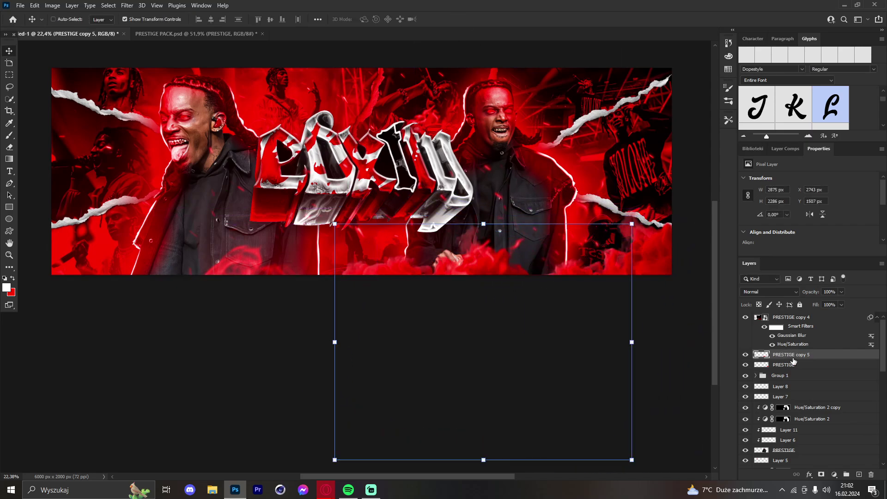
{"action": "left_click_drag", "start_coordinate": [793, 365], "coordinate": [799, 317]}
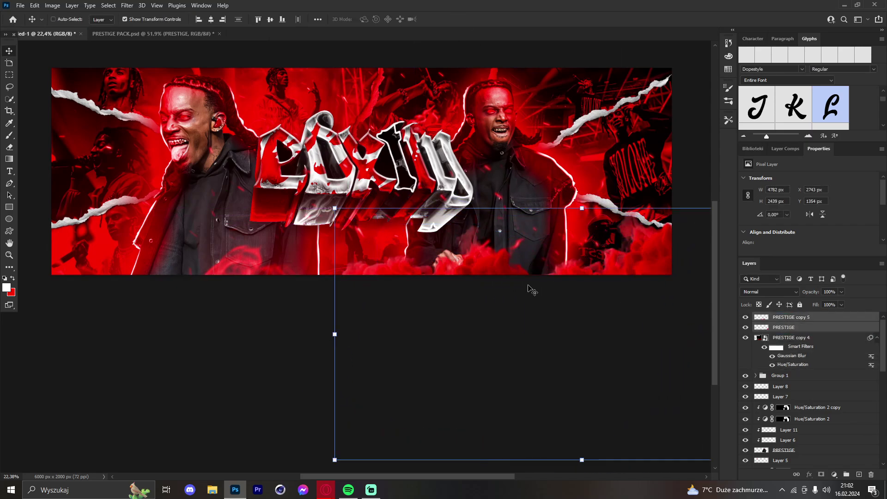
{"action": "left_click", "coordinate": [795, 319]}
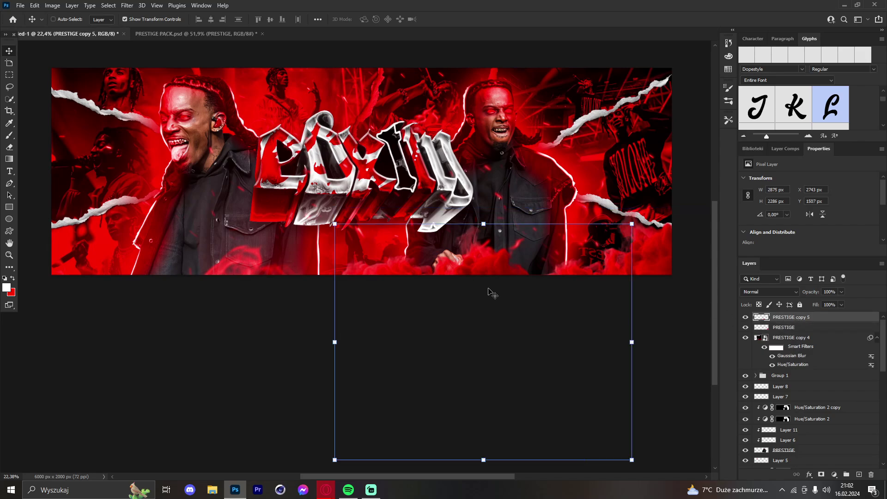
Duplicate the smoke copy, rotate it by about 7.6° and place it along the lower edge beneath the title and left figure.
{"action": "key", "text": "ctrl+j"}
{"action": "left_click_drag", "start_coordinate": [475, 289], "coordinate": [305, 267]}
{"action": "left_click_drag", "start_coordinate": [317, 195], "coordinate": [334, 197]}
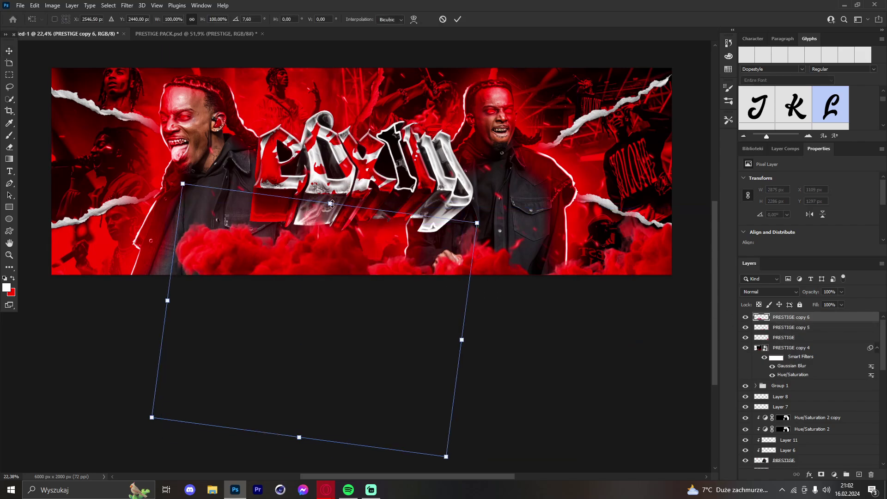
{"action": "left_click_drag", "start_coordinate": [324, 254], "coordinate": [310, 279]}
{"action": "left_click", "coordinate": [458, 19]}
Duplicate the smoke copy, rotate it by about 14.7° and place it in the banner's lower-left corner.
{"action": "key", "text": "ctrl+j"}
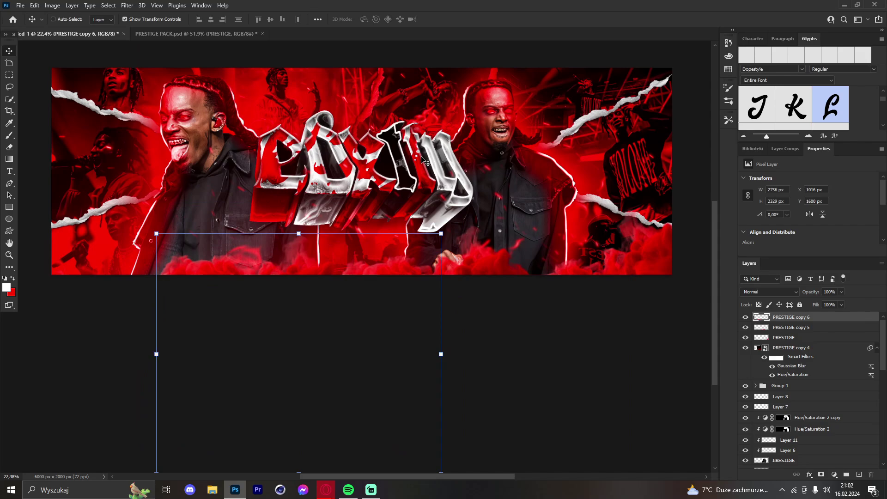
{"action": "left_click_drag", "start_coordinate": [264, 313], "coordinate": [115, 274]}
{"action": "left_click_drag", "start_coordinate": [298, 188], "coordinate": [321, 230]}
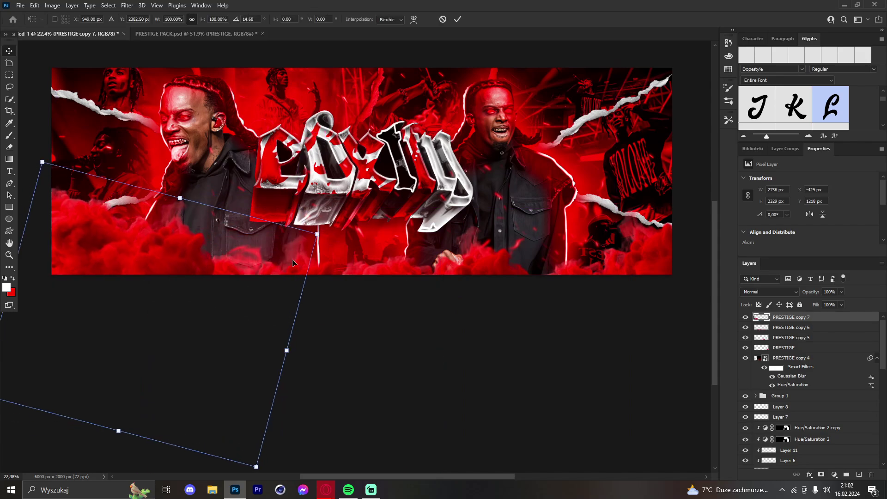
{"action": "left_click_drag", "start_coordinate": [262, 287], "coordinate": [223, 318]}
{"action": "left_click", "coordinate": [458, 19]}
{"action": "mouse_move", "coordinate": [394, 181]}
{"action": "left_mouse_down"}
{"action": "mouse_move", "coordinate": [381, 188]}
{"action": "mouse_move", "coordinate": [388, 189]}
{"action": "left_mouse_up"}
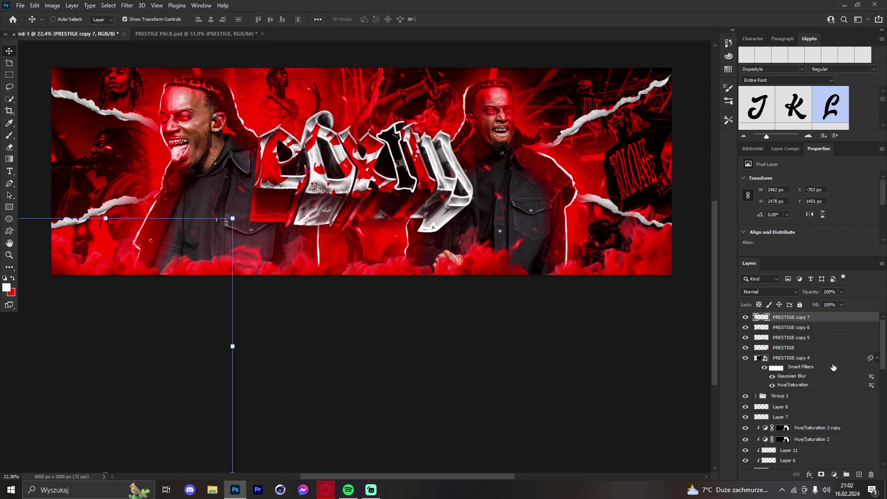
Convert the four smoke layers into one smart object and add a new layer clipped to it.
{"action": "left_click", "coordinate": [805, 352], "text": "shift"}
{"action": "right_click", "coordinate": [805, 352]}
{"action": "left_click", "coordinate": [737, 208]}
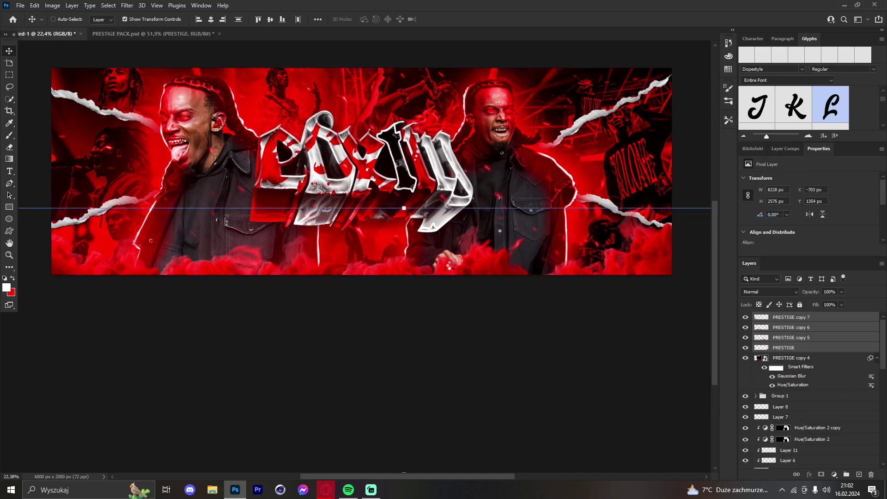
{"action": "left_click", "coordinate": [858, 474]}
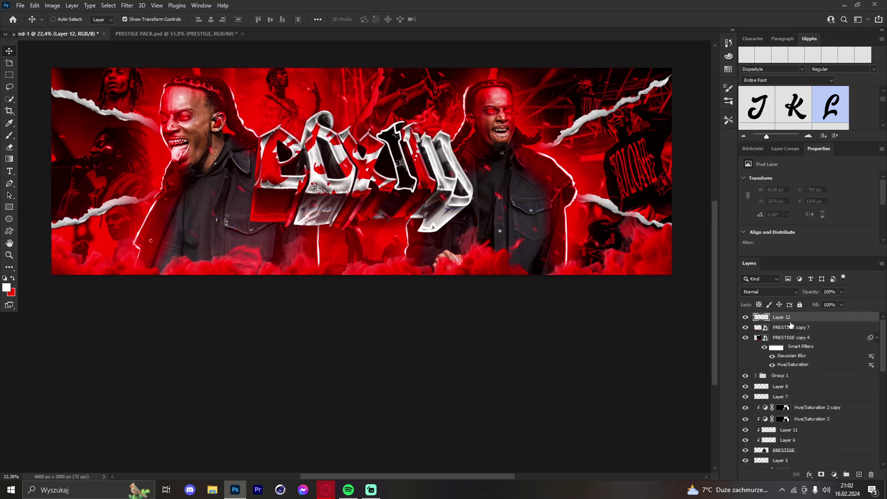
{"action": "right_click", "coordinate": [790, 318]}
{"action": "left_click", "coordinate": [702, 267]}
Paint soft black along the banner's bottom edge on the clipped layer and lower the layer's opacity to 70%.
{"action": "left_click", "coordinate": [9, 135]}
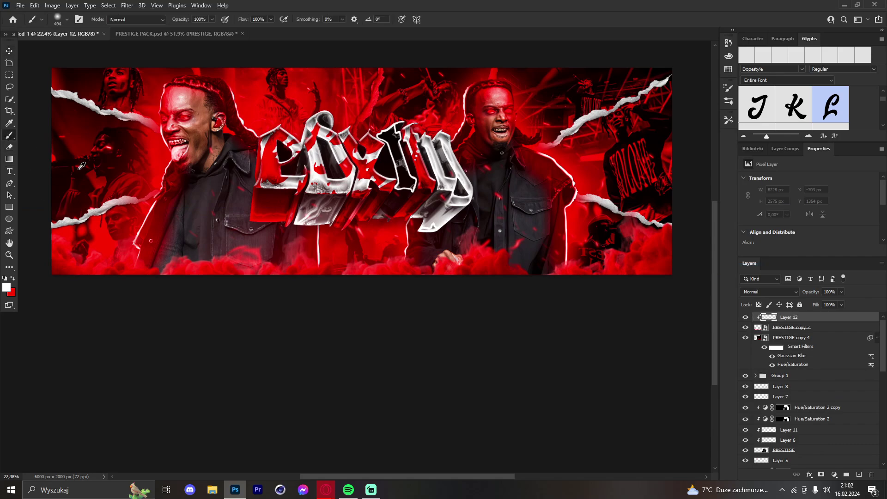
{"action": "left_click", "coordinate": [99, 148], "text": "alt"}
{"action": "left_click", "coordinate": [7, 288]}
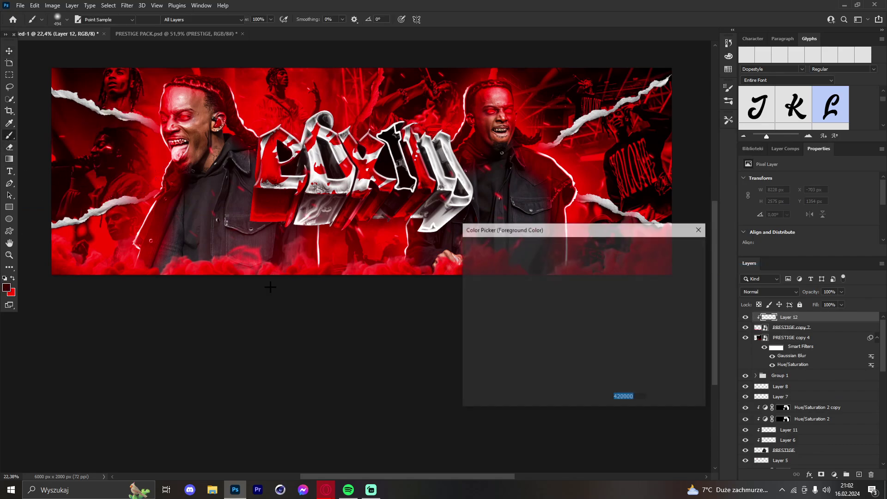
{"action": "left_click", "coordinate": [678, 245]}
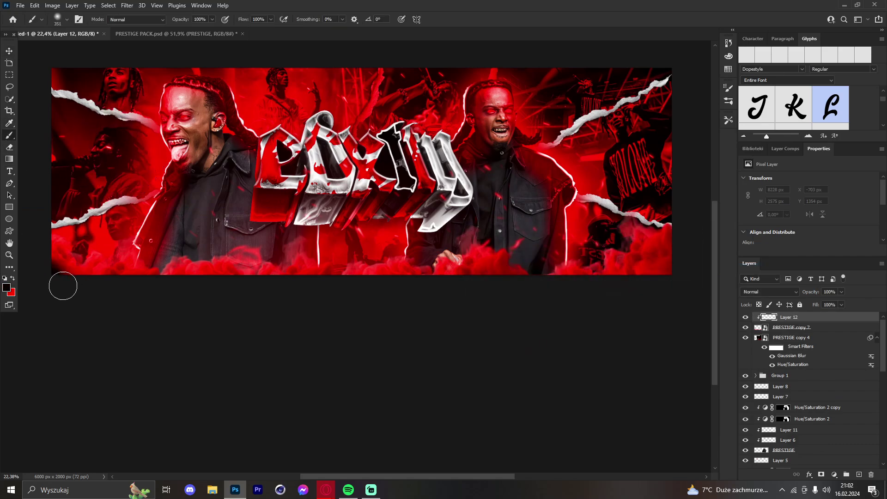
{"action": "mouse_move", "coordinate": [61, 283]}
{"action": "left_mouse_down"}
{"action": "mouse_move", "coordinate": [165, 293]}
{"action": "mouse_move", "coordinate": [485, 293]}
{"action": "mouse_move", "coordinate": [594, 291]}
{"action": "mouse_move", "coordinate": [668, 277]}
{"action": "left_mouse_up"}
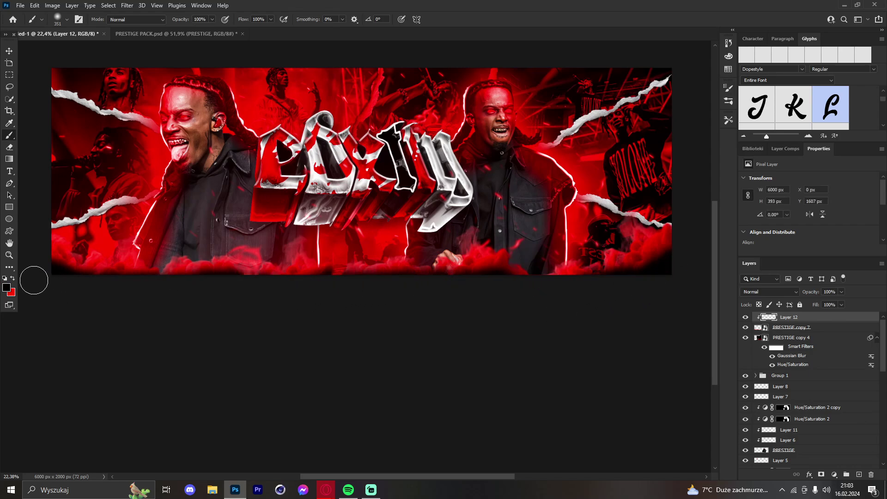
{"action": "left_click_drag", "start_coordinate": [829, 302], "coordinate": [827, 302]}
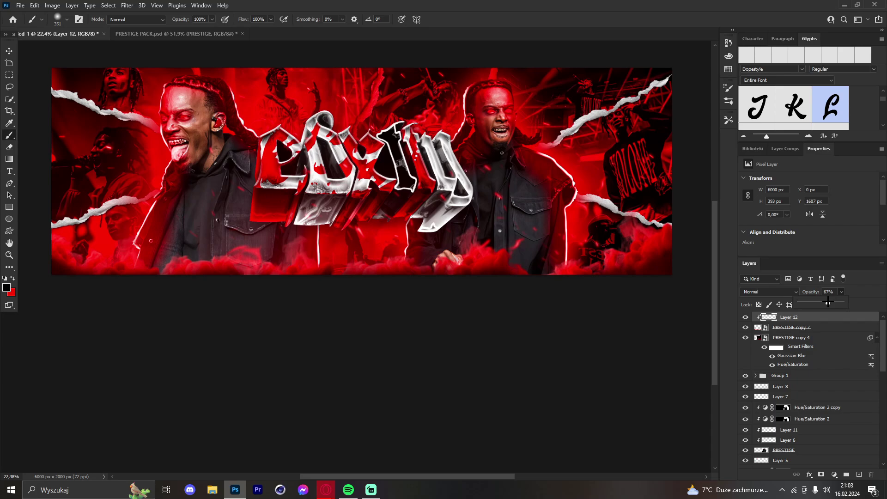
Merge the smoke and its black shading into one smart object and apply a Gaussian Blur of about 11 px.
{"action": "left_click", "coordinate": [812, 330], "text": "shift"}
{"action": "right_click", "coordinate": [814, 329]}
{"action": "left_click", "coordinate": [710, 168]}
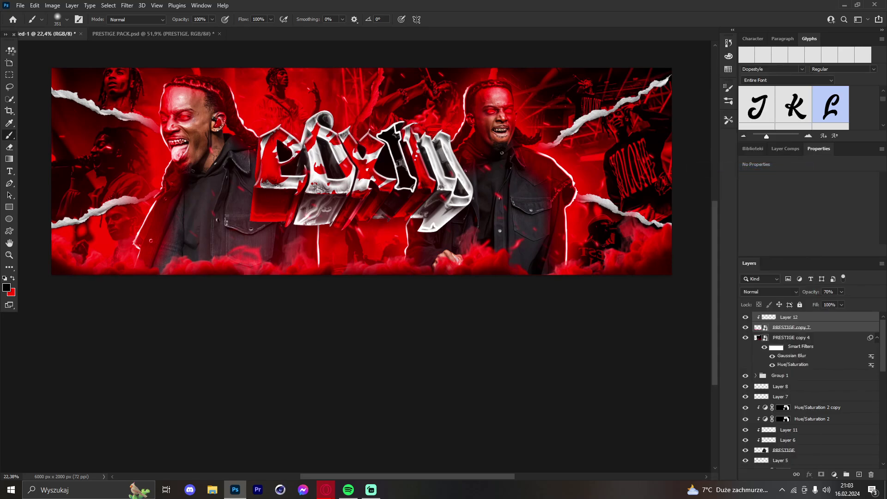
{"action": "key", "text": "v"}
{"action": "left_click", "coordinate": [127, 5]}
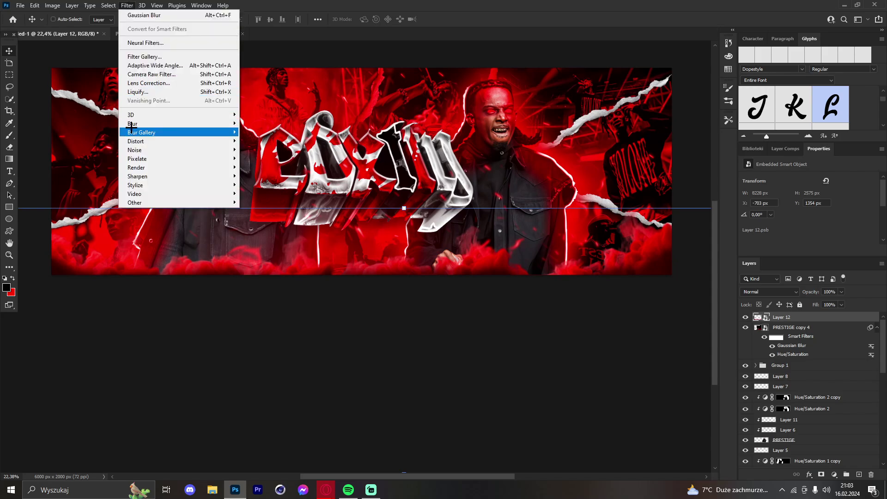
{"action": "mouse_move", "coordinate": [134, 123]}
{"action": "left_click", "coordinate": [262, 158]}
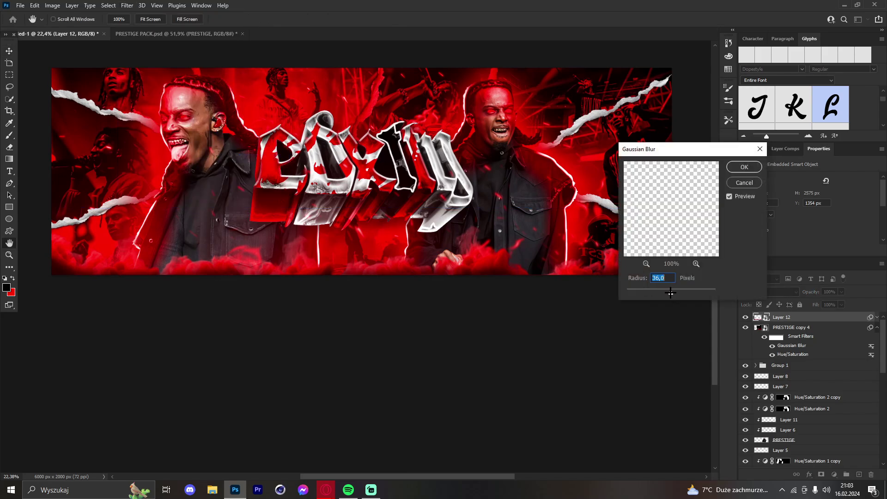
{"action": "left_click_drag", "start_coordinate": [671, 293], "coordinate": [655, 292]}
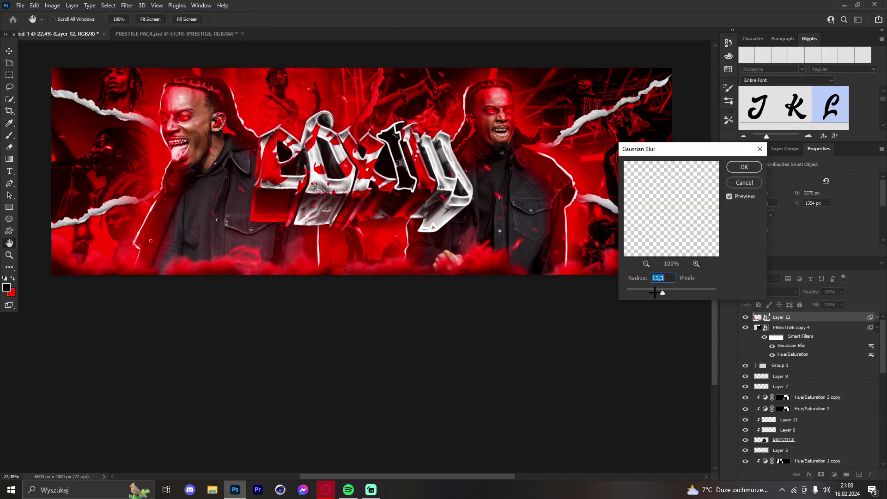
{"action": "left_click", "coordinate": [740, 165]}
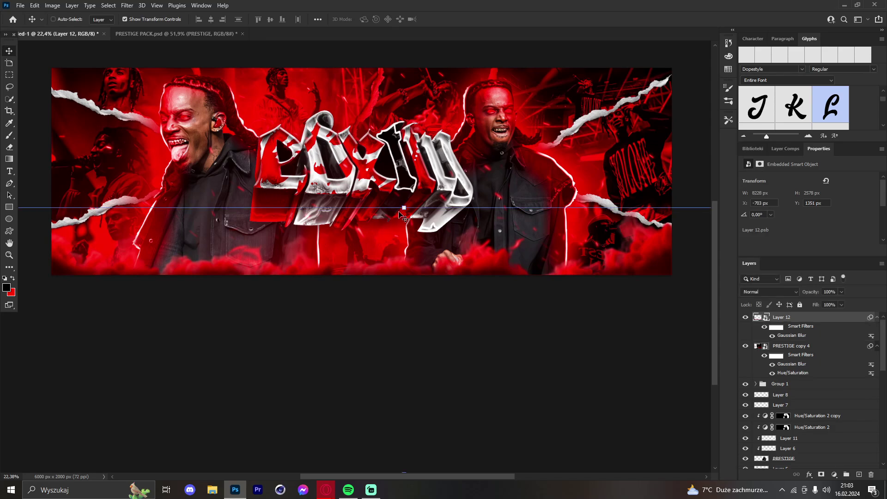
Enlarge the blurred smoke slightly to about 8412 × 2635 px, positioned to cover the banner's bottom edge.
{"action": "left_click_drag", "start_coordinate": [404, 208], "coordinate": [405, 202]}
{"action": "left_click", "coordinate": [458, 20]}
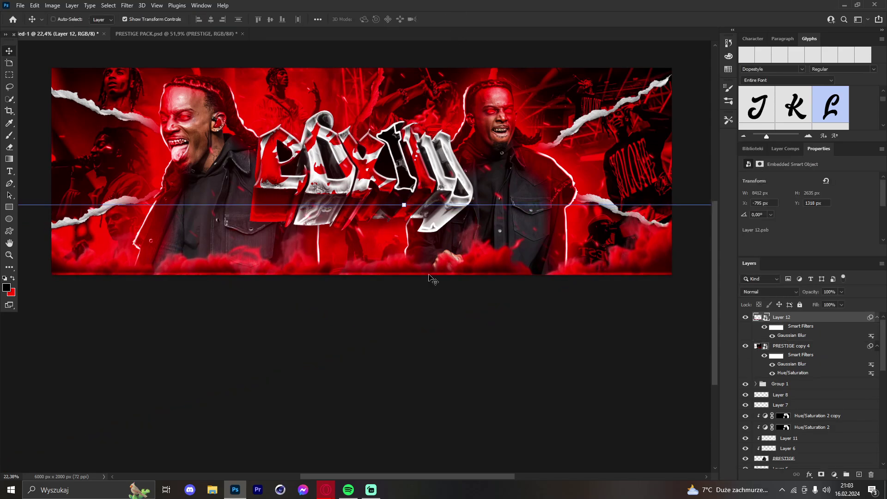
{"action": "left_click", "coordinate": [9, 255]}
{"action": "left_click_drag", "start_coordinate": [413, 142], "coordinate": [379, 158]}
{"action": "left_click_drag", "start_coordinate": [439, 161], "coordinate": [456, 161]}
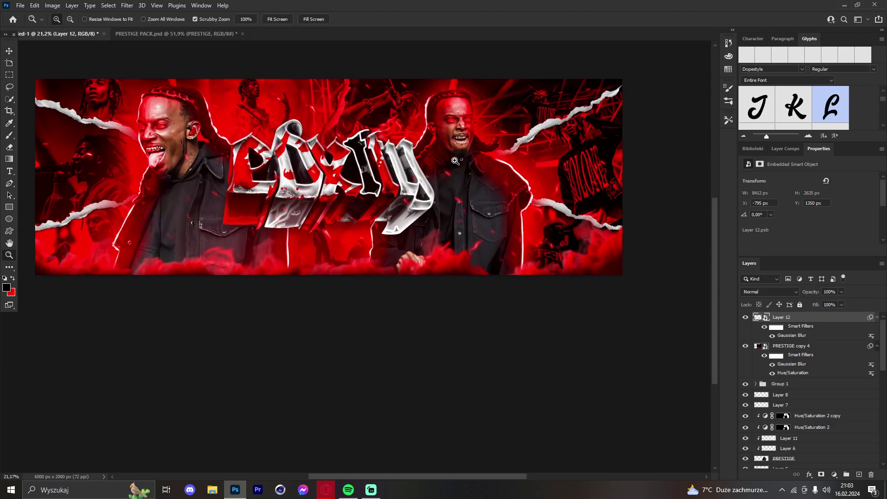
{"action": "left_click", "coordinate": [9, 51]}
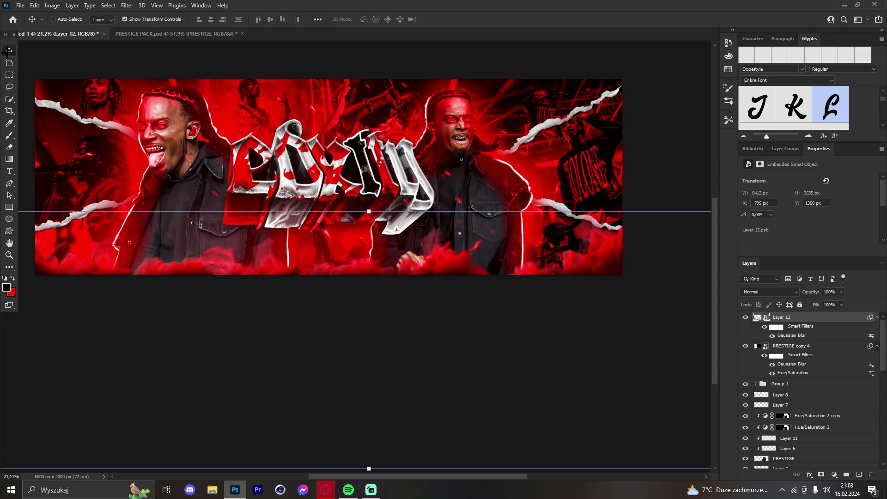
Switch to PRESTIGE PACK.psd, hide the SMOKES group and expand the FLAMES group.
{"action": "left_click", "coordinate": [198, 34]}
{"action": "left_click", "coordinate": [745, 433]}
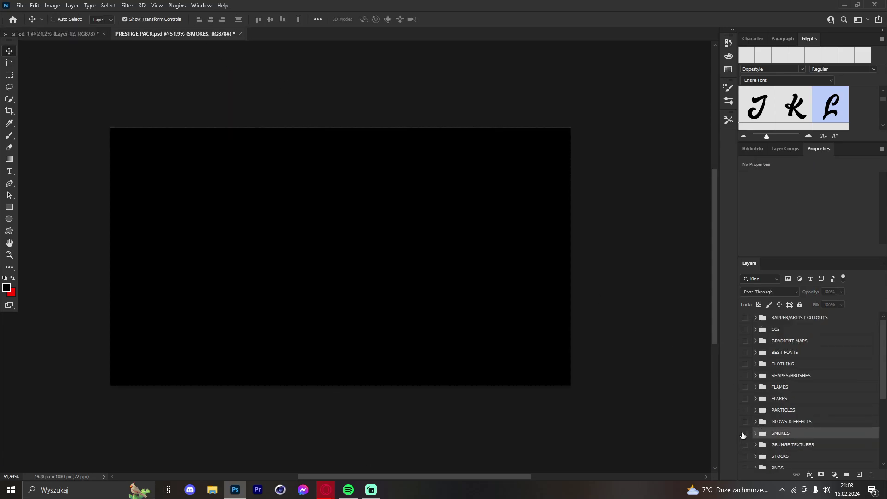
{"action": "scroll", "coordinate": [756, 426], "scroll_direction": "down", "scroll_amount": 2}
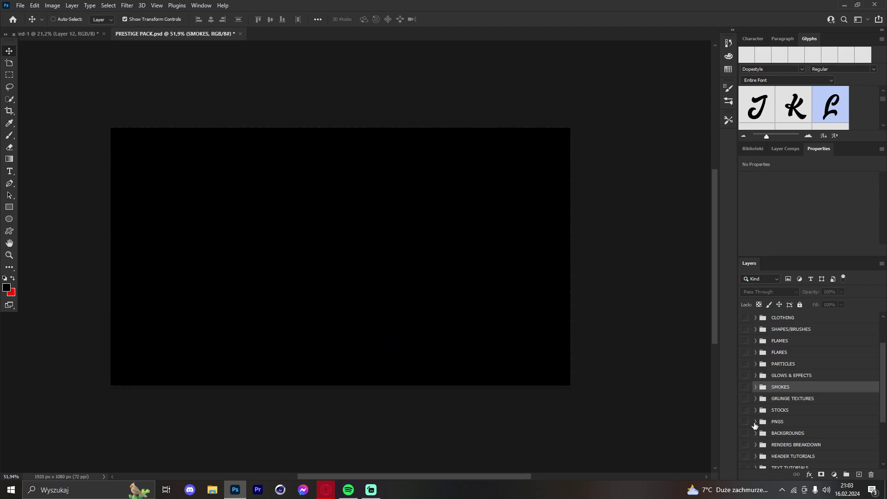
{"action": "scroll", "coordinate": [755, 425], "scroll_direction": "up", "scroll_amount": 2}
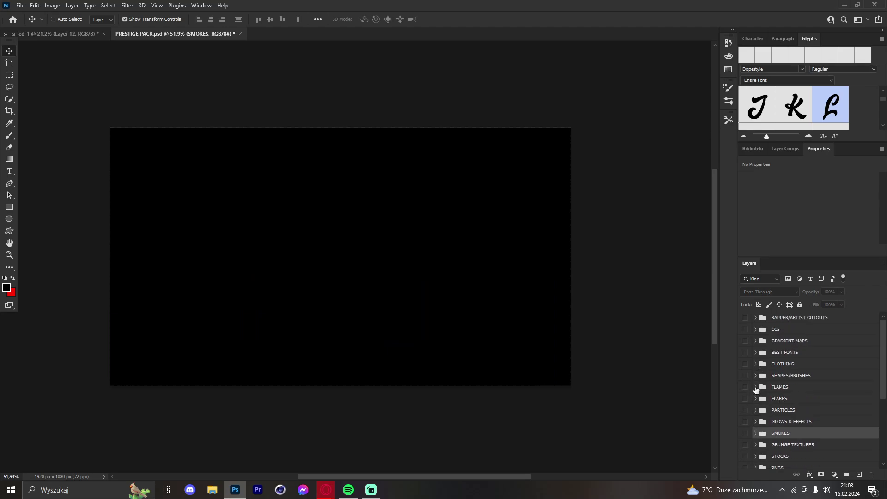
{"action": "left_click", "coordinate": [756, 387]}
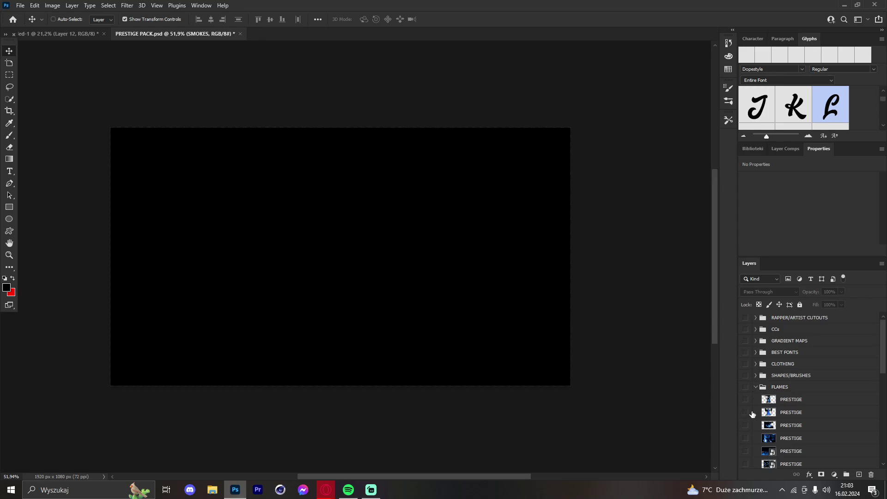
Preview the flame images in the FLAMES group one at a time to compare them for the banner.
{"action": "left_click", "coordinate": [747, 413]}
{"action": "left_click", "coordinate": [746, 413]}
{"action": "scroll", "coordinate": [747, 415], "scroll_direction": "down", "scroll_amount": 2}
{"action": "left_click", "coordinate": [746, 417]}
{"action": "left_click", "coordinate": [747, 417]}
{"action": "left_click", "coordinate": [746, 405]}
{"action": "left_click", "coordinate": [746, 403]}
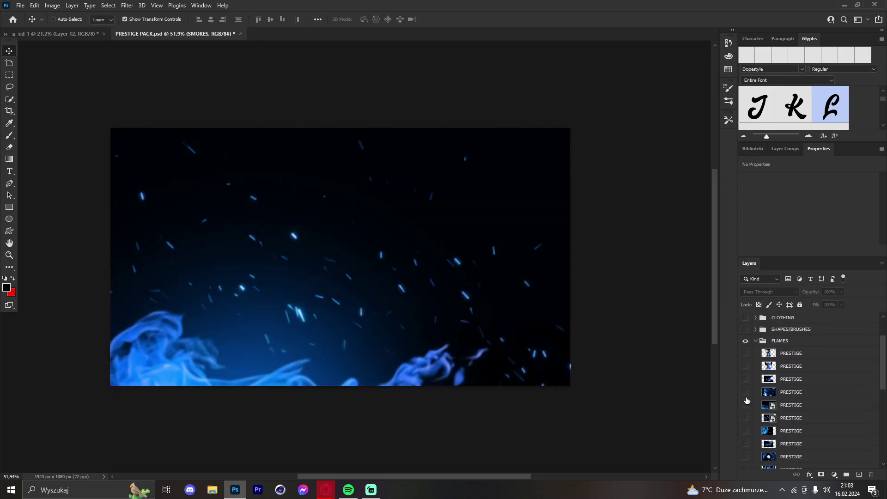
{"action": "left_click", "coordinate": [747, 400]}
{"action": "left_click", "coordinate": [746, 393]}
{"action": "left_click", "coordinate": [746, 394]}
{"action": "scroll", "coordinate": [747, 397], "scroll_direction": "down", "scroll_amount": 2}
{"action": "left_click", "coordinate": [747, 398]}
{"action": "left_click", "coordinate": [747, 397]}
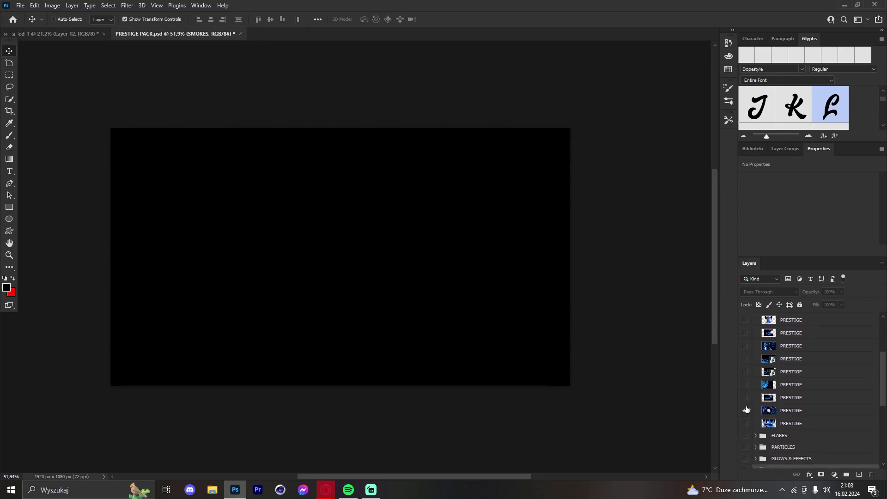
{"action": "left_click", "coordinate": [747, 411]}
{"action": "left_click", "coordinate": [746, 411]}
{"action": "left_click", "coordinate": [746, 423]}
{"action": "left_click", "coordinate": [746, 424]}
{"action": "left_click", "coordinate": [747, 398]}
{"action": "left_click", "coordinate": [746, 398]}
{"action": "left_click", "coordinate": [746, 385]}
{"action": "left_click", "coordinate": [746, 384]}
{"action": "left_click", "coordinate": [746, 364]}
{"action": "left_click", "coordinate": [746, 361]}
{"action": "left_click", "coordinate": [746, 360]}
{"action": "left_click", "coordinate": [746, 348]}
{"action": "left_click", "coordinate": [745, 348]}
{"action": "left_click", "coordinate": [746, 348]}
{"action": "left_click", "coordinate": [746, 336]}
{"action": "left_click", "coordinate": [746, 336]}
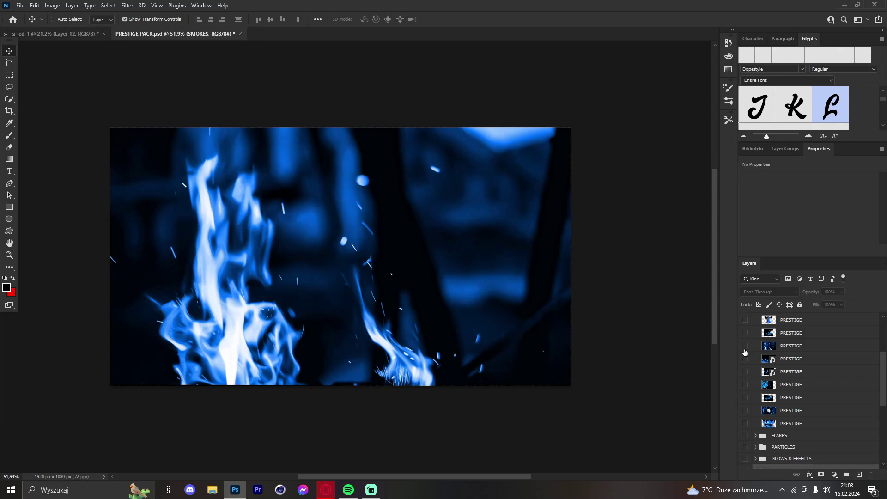
{"action": "left_click", "coordinate": [746, 349]}
{"action": "left_click", "coordinate": [745, 350]}
Copy the flame layer with the tall blue fire and sparks into the banner document, directly above Group 1.
{"action": "left_click", "coordinate": [785, 348]}
{"action": "left_click", "coordinate": [60, 34]}
{"action": "scroll", "coordinate": [788, 422], "scroll_direction": "up", "scroll_amount": 3}
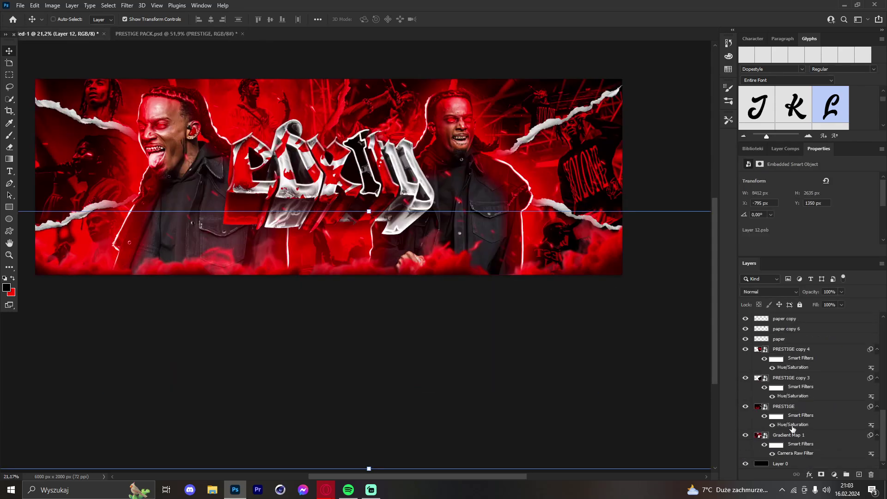
{"action": "left_click", "coordinate": [788, 388]}
{"action": "key", "text": "ctrl+v"}
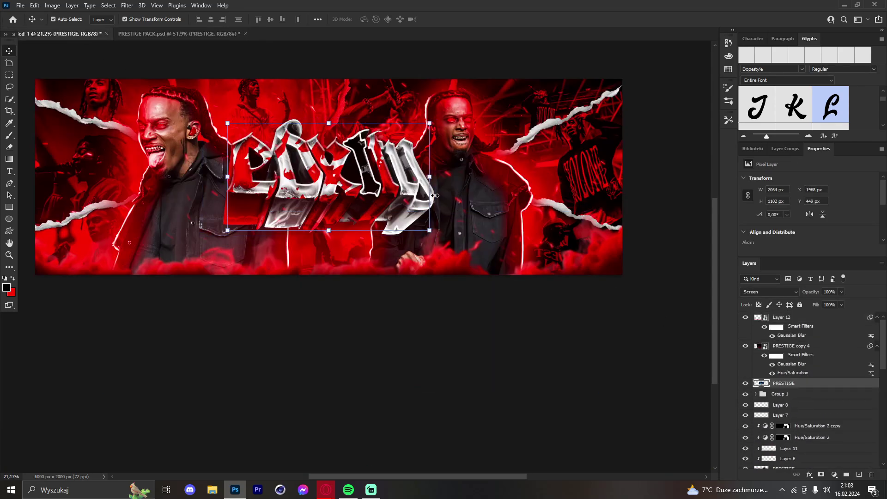
Scale the blue flame to about 243%, rotate it by about -4.9° and place it over the banner's left half.
{"action": "left_click_drag", "start_coordinate": [431, 179], "coordinate": [637, 180]}
{"action": "left_click_drag", "start_coordinate": [551, 206], "coordinate": [253, 206]}
{"action": "left_click_drag", "start_coordinate": [352, 178], "coordinate": [418, 155]}
{"action": "left_click_drag", "start_coordinate": [376, 191], "coordinate": [349, 195]}
{"action": "left_click", "coordinate": [458, 19]}
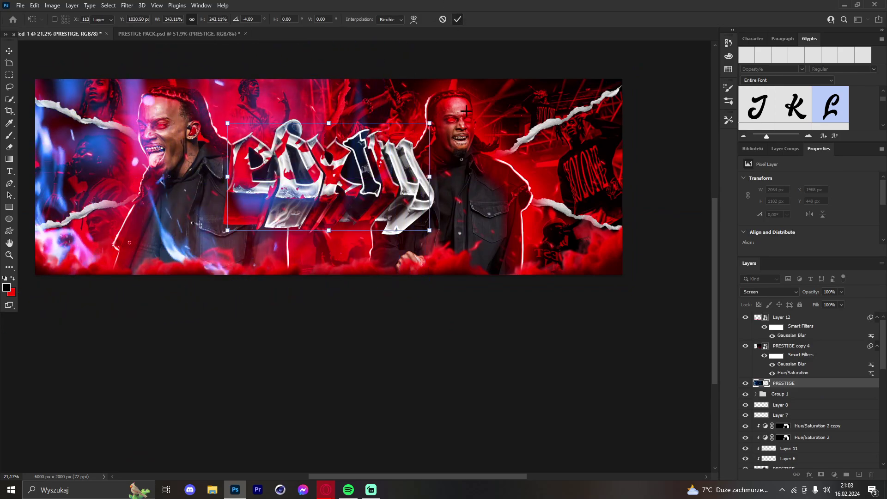
Colorize the flame vivid red with Hue/Saturation at maximum hue and saturation, and erase it over the left figure's face.
{"action": "key", "text": "ctrl+u"}
{"action": "left_click", "coordinate": [510, 302]}
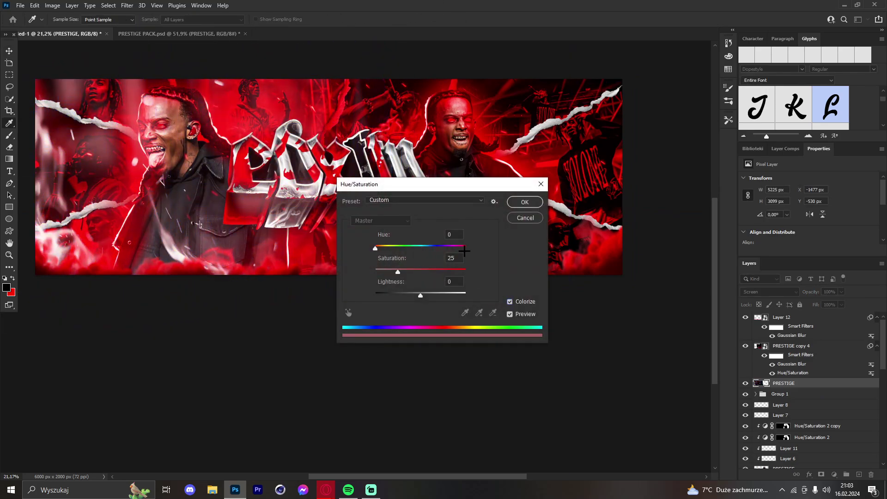
{"action": "left_click_drag", "start_coordinate": [421, 248], "coordinate": [490, 249]}
{"action": "left_click_drag", "start_coordinate": [398, 271], "coordinate": [490, 271]}
{"action": "key", "text": "Return"}
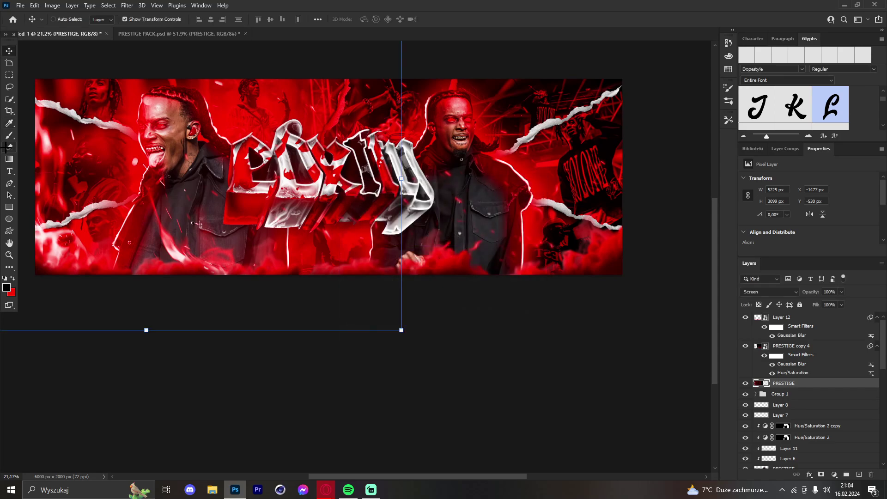
{"action": "key", "text": "e"}
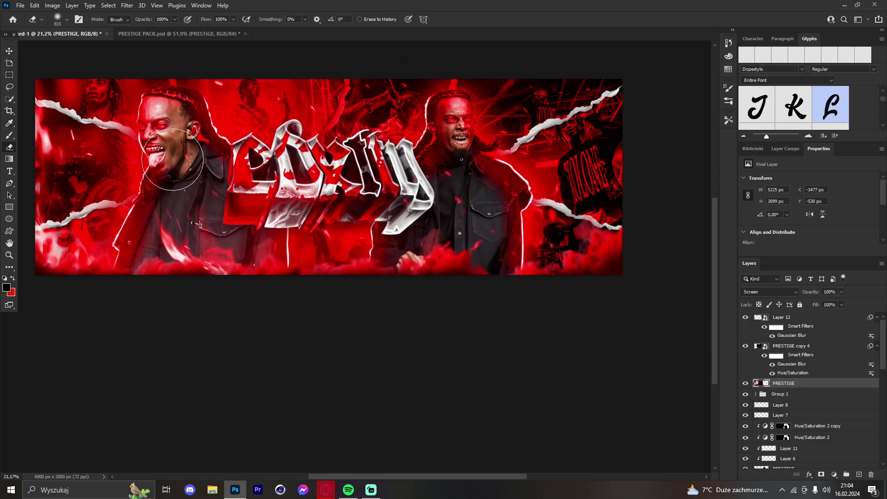
{"action": "key", "text": "v"}
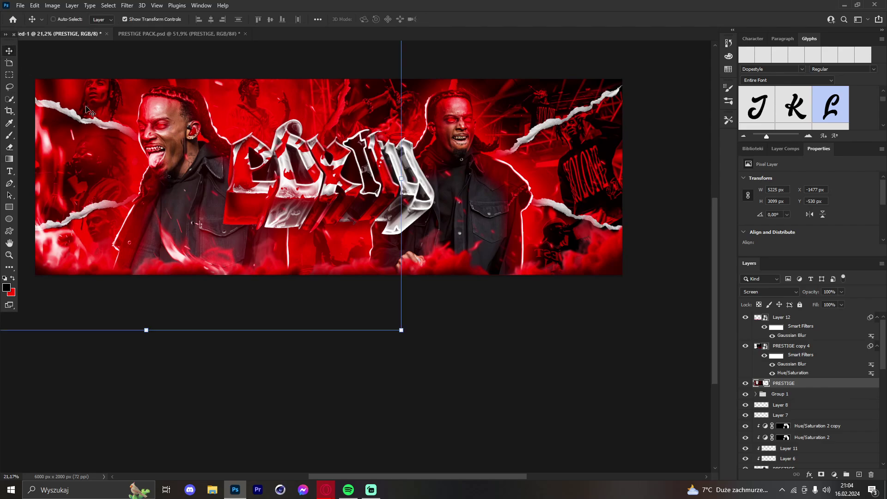
Duplicate the red flame, flip the copy horizontally and move it over the banner's right half.
{"action": "key", "text": "ctrl+j"}
{"action": "left_click", "coordinate": [34, 5]}
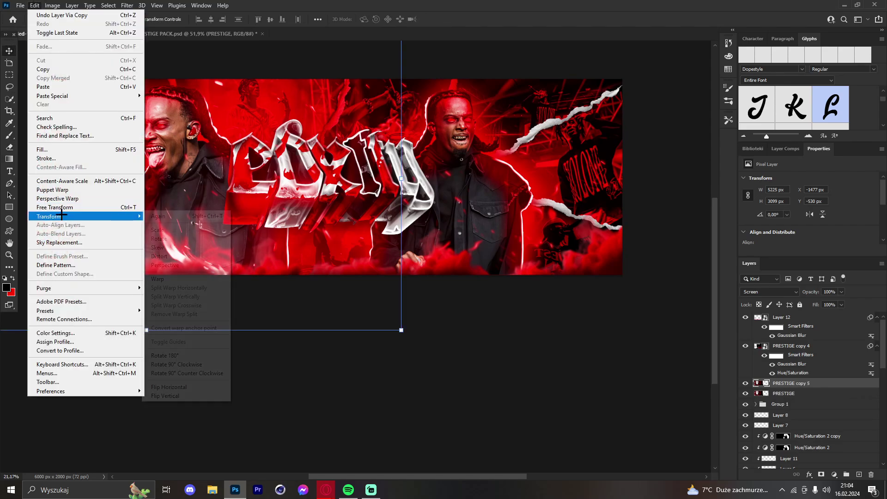
{"action": "mouse_move", "coordinate": [79, 213]}
{"action": "left_click", "coordinate": [176, 388]}
{"action": "left_click_drag", "start_coordinate": [268, 232], "coordinate": [592, 235]}
Erase parts of both red flame layers over the title area and over the concert figure inside the right torn-paper gap.
{"action": "left_click", "coordinate": [9, 147]}
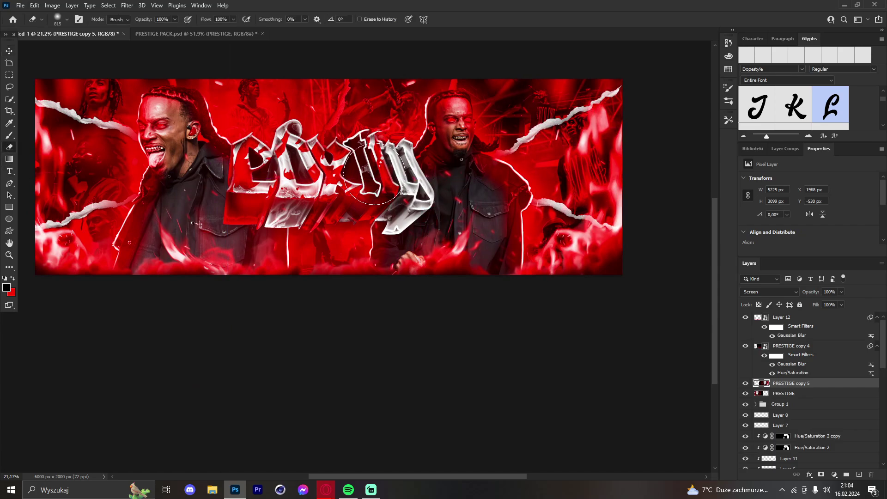
{"action": "left_click", "coordinate": [791, 393]}
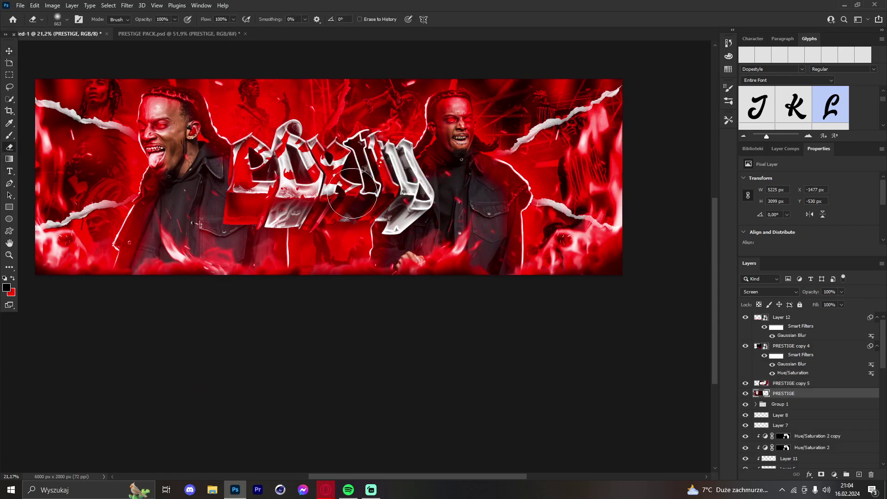
{"action": "left_click", "coordinate": [815, 384]}
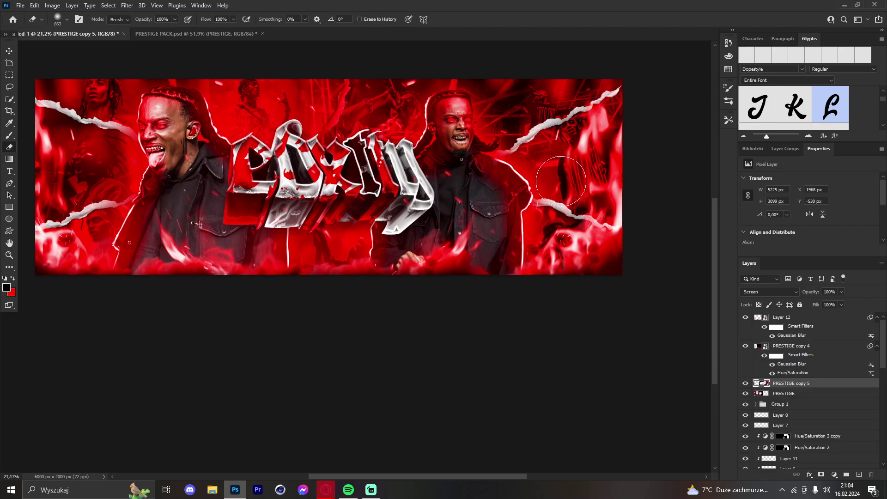
{"action": "left_click", "coordinate": [565, 162]}
{"action": "key", "text": "ctrl+z"}
{"action": "mouse_move", "coordinate": [560, 165]}
{"action": "left_mouse_down"}
{"action": "mouse_move", "coordinate": [542, 153]}
{"action": "mouse_move", "coordinate": [575, 135]}
{"action": "left_mouse_up"}
Create a new empty layer and place it directly above Group 1, beneath the red flame layers.
{"action": "left_click", "coordinate": [8, 256]}
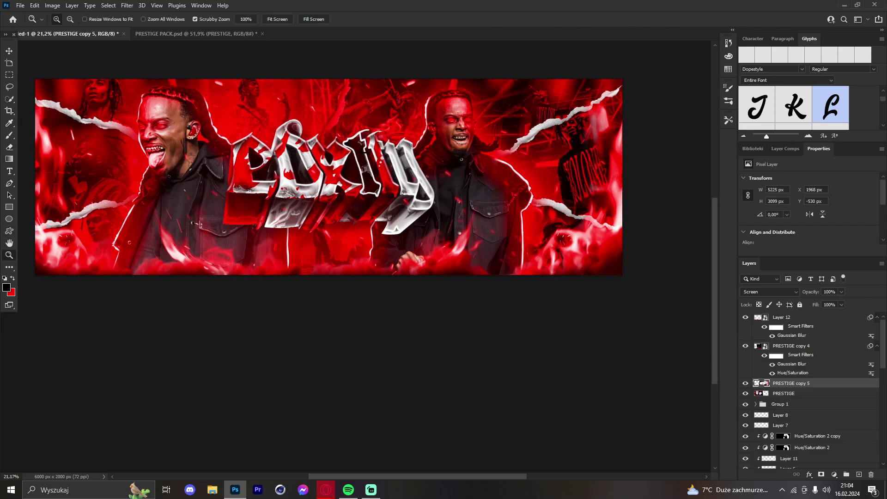
{"action": "mouse_move", "coordinate": [364, 151]}
{"action": "left_mouse_down"}
{"action": "mouse_move", "coordinate": [375, 151]}
{"action": "mouse_move", "coordinate": [289, 155]}
{"action": "mouse_move", "coordinate": [330, 145]}
{"action": "mouse_move", "coordinate": [344, 157]}
{"action": "mouse_move", "coordinate": [287, 159]}
{"action": "mouse_move", "coordinate": [373, 161]}
{"action": "mouse_move", "coordinate": [301, 155]}
{"action": "mouse_move", "coordinate": [332, 140]}
{"action": "mouse_move", "coordinate": [286, 148]}
{"action": "mouse_move", "coordinate": [414, 161]}
{"action": "mouse_move", "coordinate": [400, 140]}
{"action": "mouse_move", "coordinate": [358, 139]}
{"action": "left_mouse_up"}
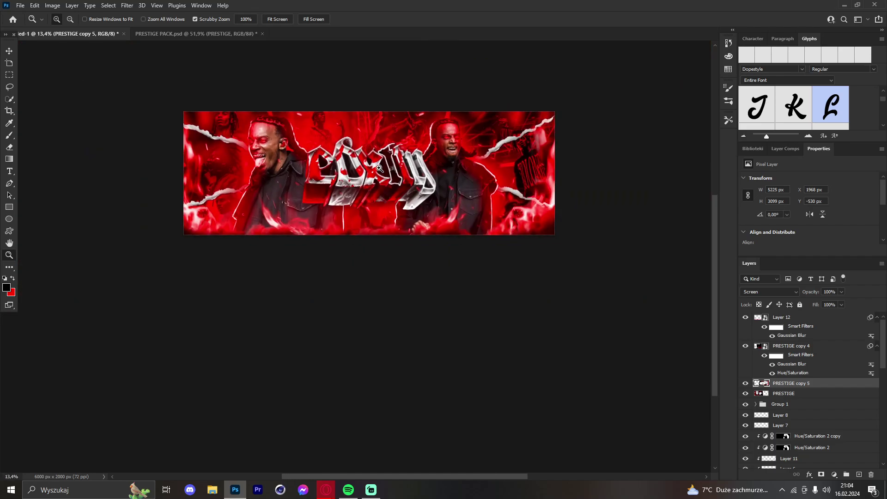
{"action": "left_click_drag", "start_coordinate": [379, 168], "coordinate": [392, 170]}
{"action": "left_click_drag", "start_coordinate": [377, 207], "coordinate": [307, 122]}
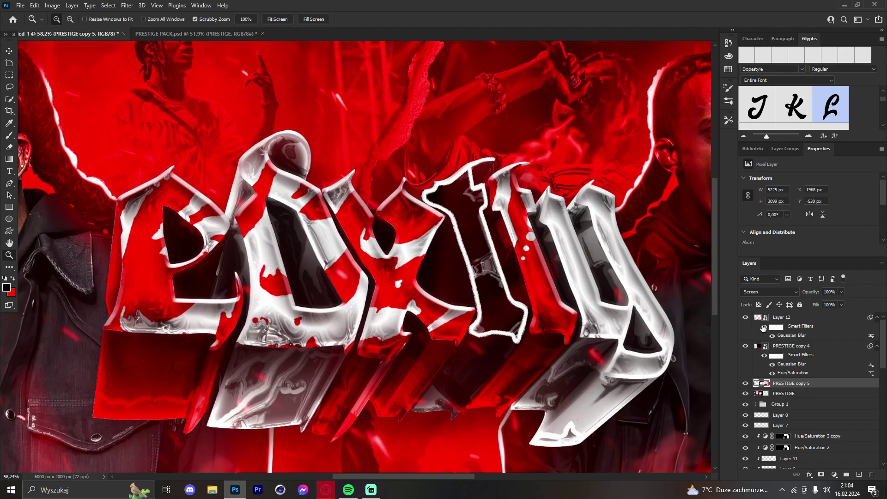
{"action": "left_click", "coordinate": [764, 327]}
{"action": "left_click", "coordinate": [859, 475]}
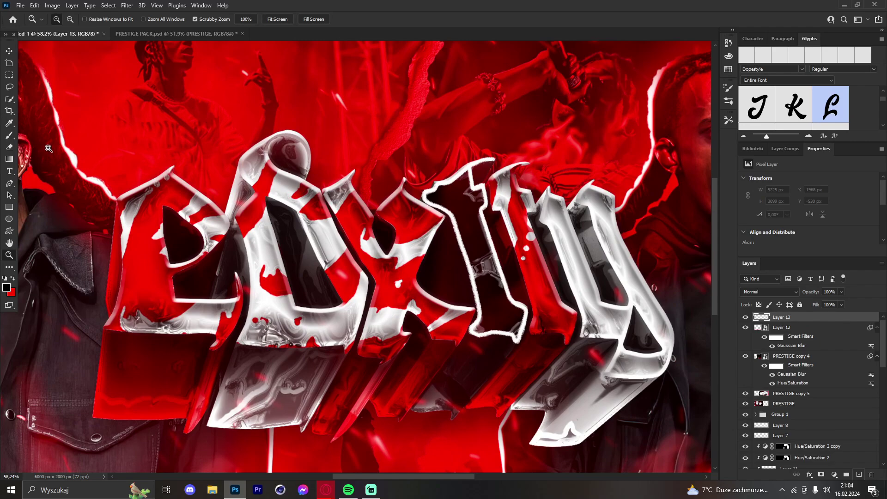
{"action": "left_click_drag", "start_coordinate": [413, 163], "coordinate": [595, 243]}
{"action": "left_click_drag", "start_coordinate": [797, 319], "coordinate": [786, 401]}
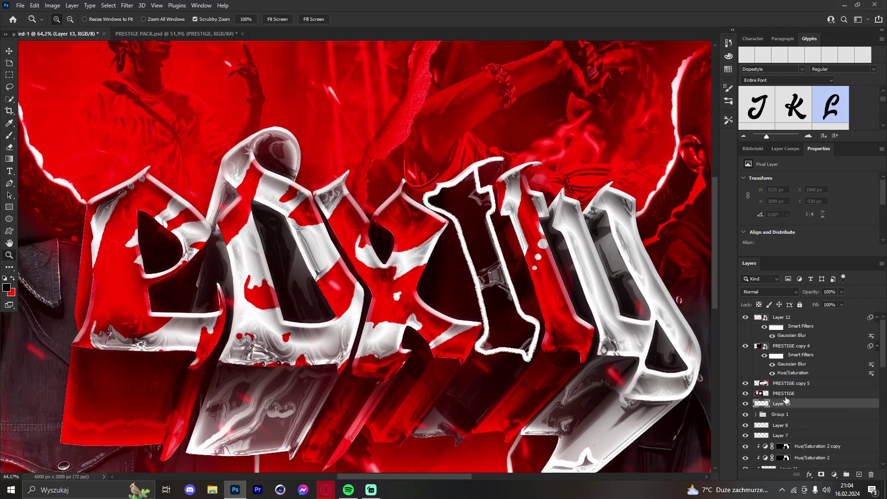
{"action": "left_click_drag", "start_coordinate": [364, 134], "coordinate": [389, 138]}
Set up the Brush with white ffffff as foreground colour and a rough preset from the Pędzle suche brushes.
{"action": "left_click", "coordinate": [9, 135]}
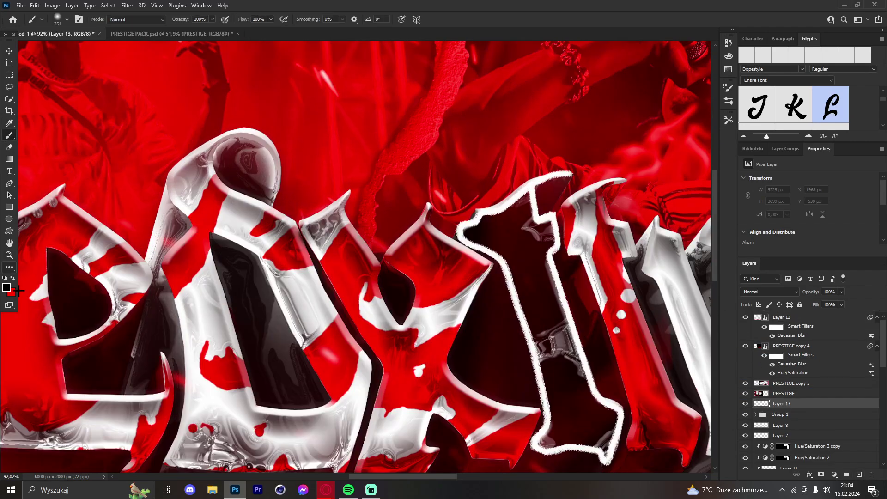
{"action": "left_click", "coordinate": [7, 287]}
{"action": "type", "text": "ffffff"}
{"action": "left_click", "coordinate": [662, 246]}
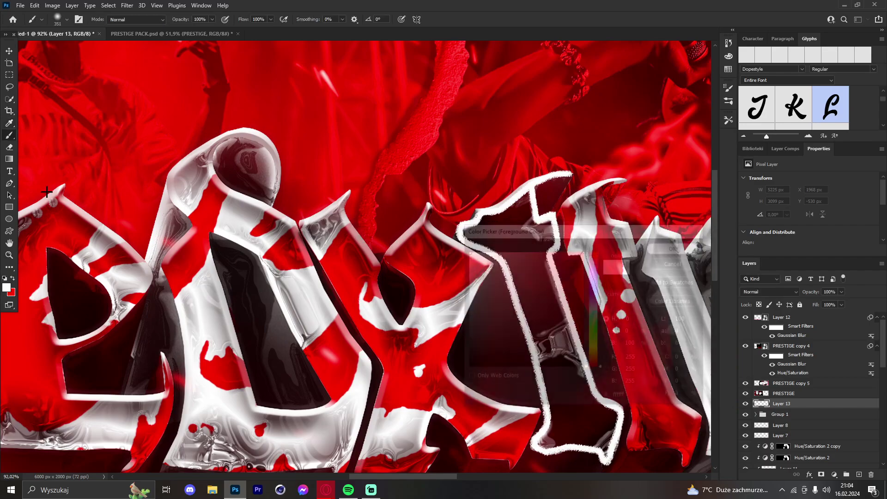
{"action": "right_click", "coordinate": [344, 135]}
{"action": "scroll", "coordinate": [396, 270], "scroll_direction": "down", "scroll_amount": 5}
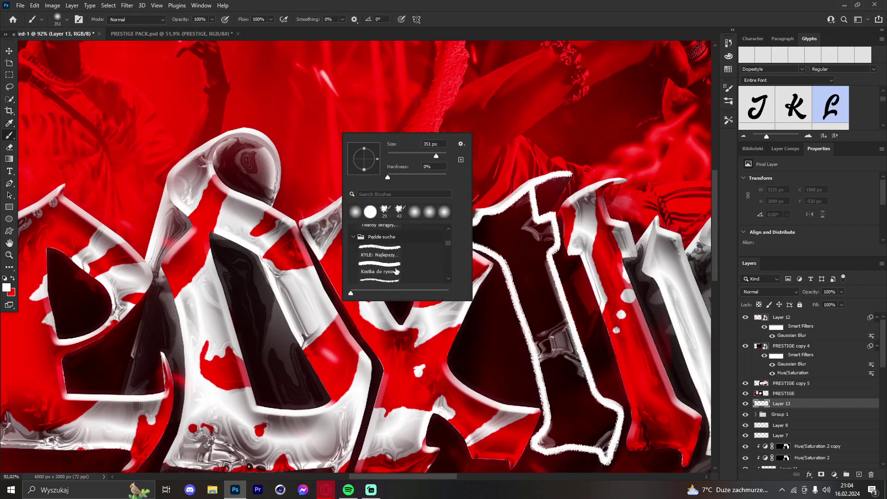
{"action": "left_click", "coordinate": [387, 260]}
{"action": "left_click", "coordinate": [311, 193]}
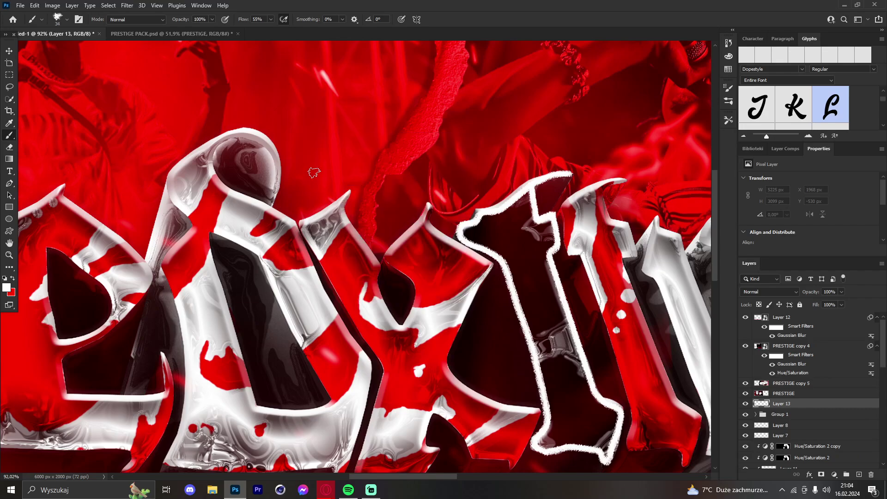
Hand-write PLAYBOI in white on the new layer, above the title's first letter.
{"action": "scroll", "coordinate": [398, 466], "scroll_direction": "left", "scroll_amount": 5}
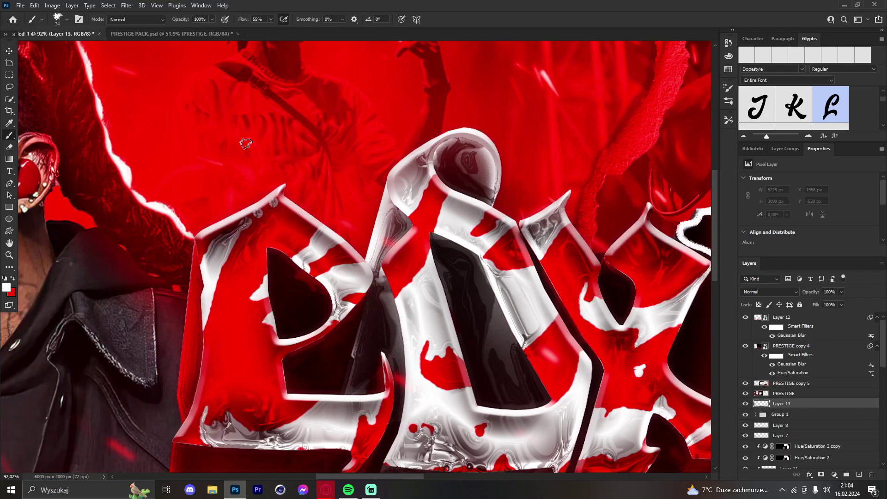
{"action": "left_click_drag", "start_coordinate": [194, 102], "coordinate": [182, 136]}
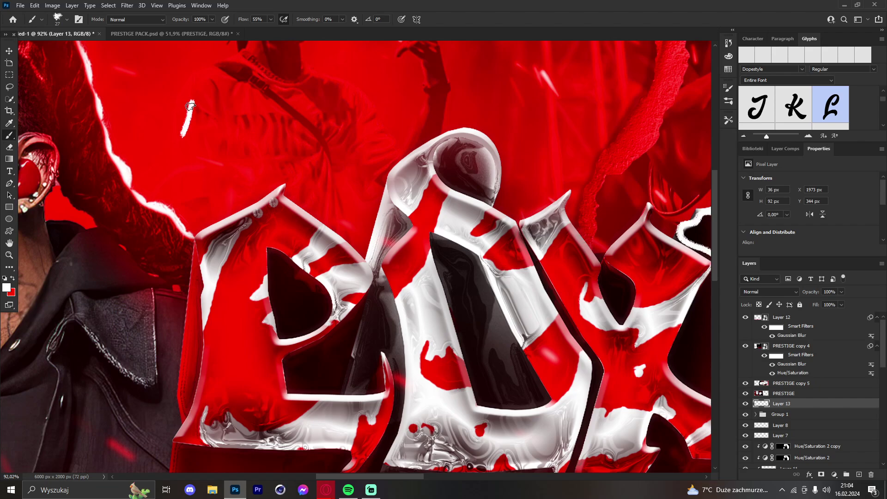
{"action": "mouse_move", "coordinate": [190, 103]}
{"action": "left_mouse_down"}
{"action": "mouse_move", "coordinate": [212, 141]}
{"action": "mouse_move", "coordinate": [227, 137]}
{"action": "left_mouse_up"}
{"action": "key", "text": "ctrl+z"}
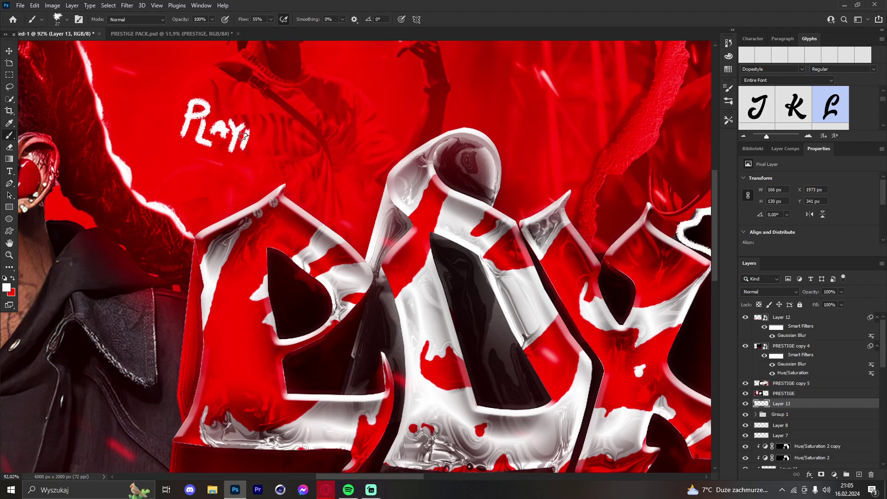
{"action": "mouse_move", "coordinate": [244, 136]}
{"action": "left_mouse_down"}
{"action": "mouse_move", "coordinate": [248, 149]}
{"action": "mouse_move", "coordinate": [264, 138]}
{"action": "mouse_move", "coordinate": [275, 161]}
{"action": "left_mouse_up"}
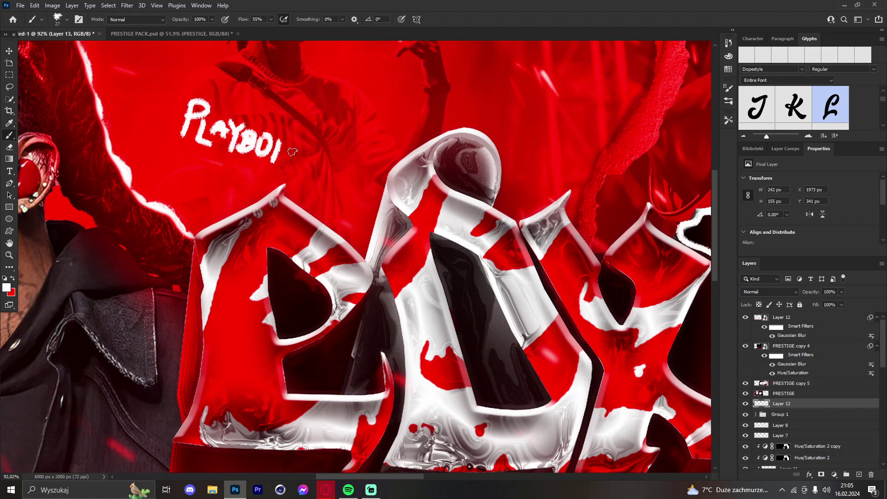
Rotate the PLAYBOI lettering to slope upward and nudge it onto the sloping top edge of the title's first letter.
{"action": "key", "text": "ctrl+t"}
{"action": "mouse_move", "coordinate": [302, 134]}
{"action": "left_mouse_down"}
{"action": "mouse_move", "coordinate": [281, 89]}
{"action": "mouse_move", "coordinate": [259, 165]}
{"action": "mouse_move", "coordinate": [262, 151]}
{"action": "left_mouse_up"}
{"action": "left_click", "coordinate": [457, 19]}
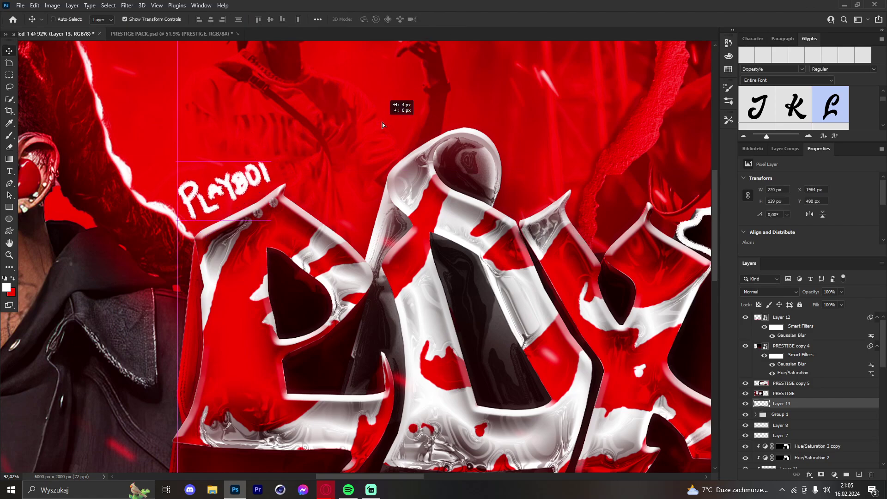
{"action": "key", "text": "Right"}
{"action": "key", "text": "Right"}
{"action": "key", "text": "Right"}
{"action": "key", "text": "Right"}
{"action": "key", "text": "Down"}
{"action": "key", "text": "Down"}
{"action": "key", "text": "Down"}
{"action": "key", "text": "Down"}
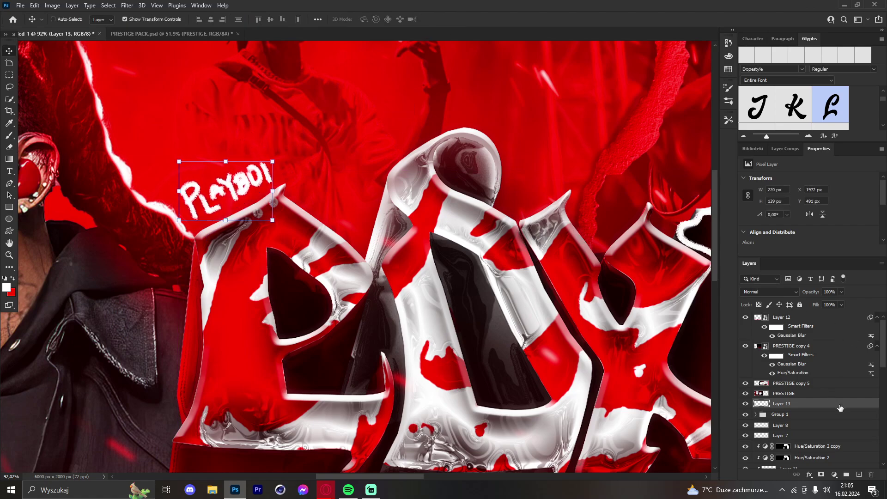
Add a black drop shadow to the PLAYBOI layer with 57% opacity, 10 px distance and 10 px size.
{"action": "double_click", "coordinate": [824, 403]}
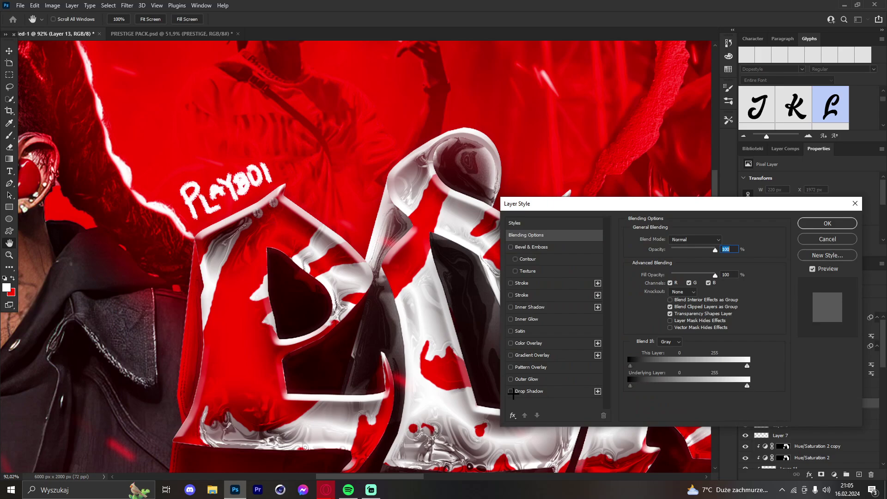
{"action": "left_click", "coordinate": [513, 392]}
{"action": "left_click_drag", "start_coordinate": [665, 299], "coordinate": [668, 281]}
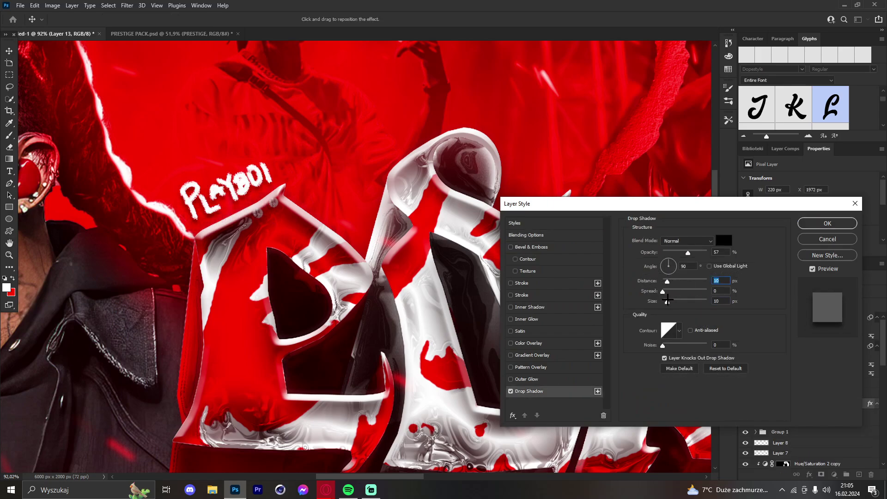
{"action": "left_click", "coordinate": [816, 224]}
Scale the PLAYBOI lettering to about 119.5% and shift it slightly up above the title's first letter.
{"action": "left_click", "coordinate": [9, 255]}
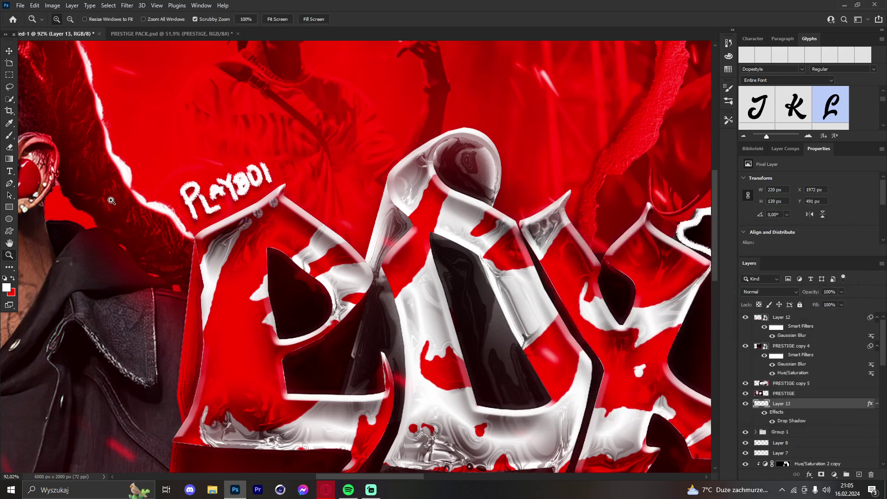
{"action": "scroll", "coordinate": [238, 135], "scroll_direction": "down", "scroll_amount": 10}
{"action": "left_click_drag", "start_coordinate": [281, 138], "coordinate": [328, 130]}
{"action": "key", "text": "v"}
{"action": "left_click_drag", "start_coordinate": [197, 133], "coordinate": [208, 131]}
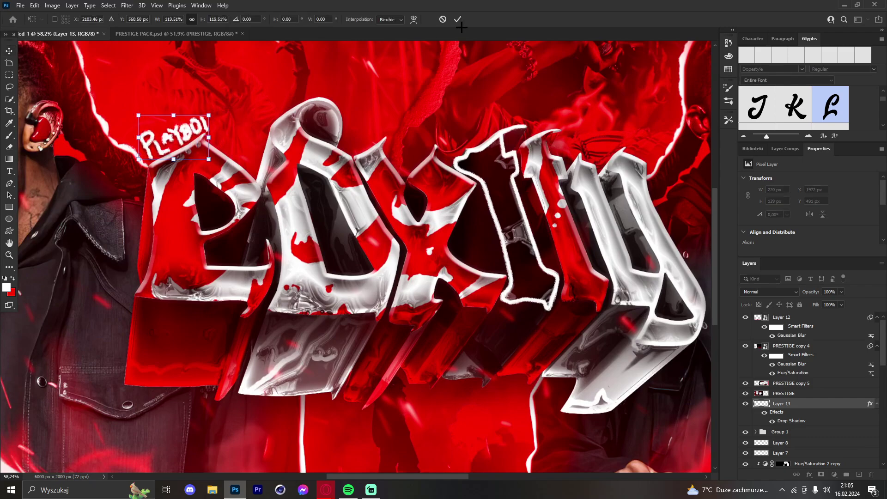
{"action": "left_click", "coordinate": [458, 20]}
{"action": "left_click_drag", "start_coordinate": [377, 119], "coordinate": [375, 112]}
Add a new layer above the PLAYBOI layer and hand-write CARTI on it in white above the title.
{"action": "key", "text": "z"}
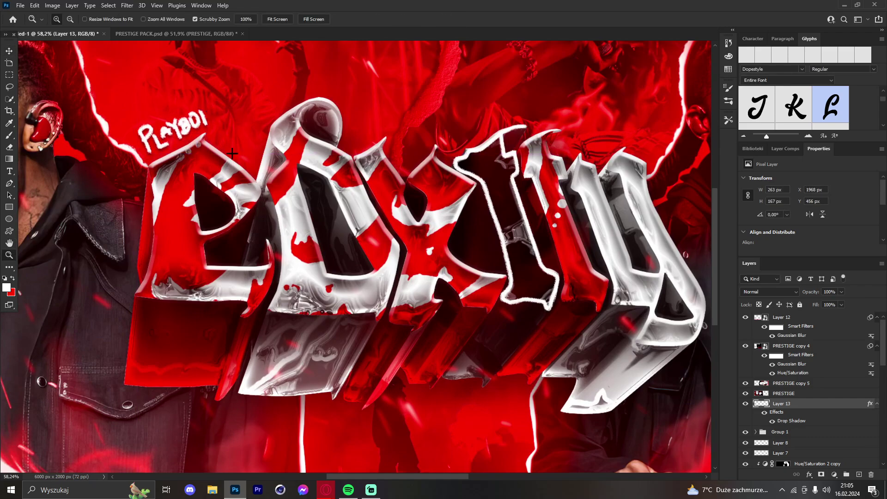
{"action": "left_click_drag", "start_coordinate": [321, 132], "coordinate": [269, 132]}
{"action": "left_click_drag", "start_coordinate": [348, 134], "coordinate": [390, 157]}
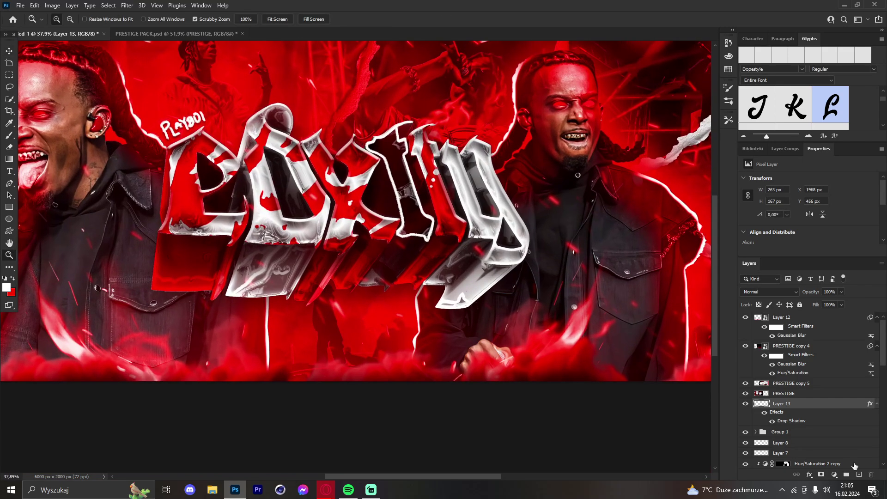
{"action": "left_click", "coordinate": [859, 474]}
{"action": "left_click_drag", "start_coordinate": [489, 240], "coordinate": [503, 260]}
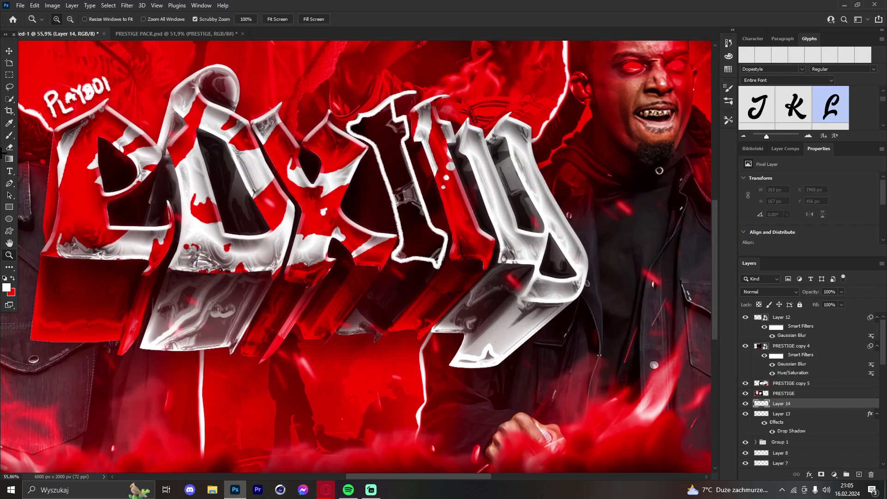
{"action": "key", "text": "b"}
{"action": "scroll", "coordinate": [301, 76], "scroll_direction": "up", "scroll_amount": 3}
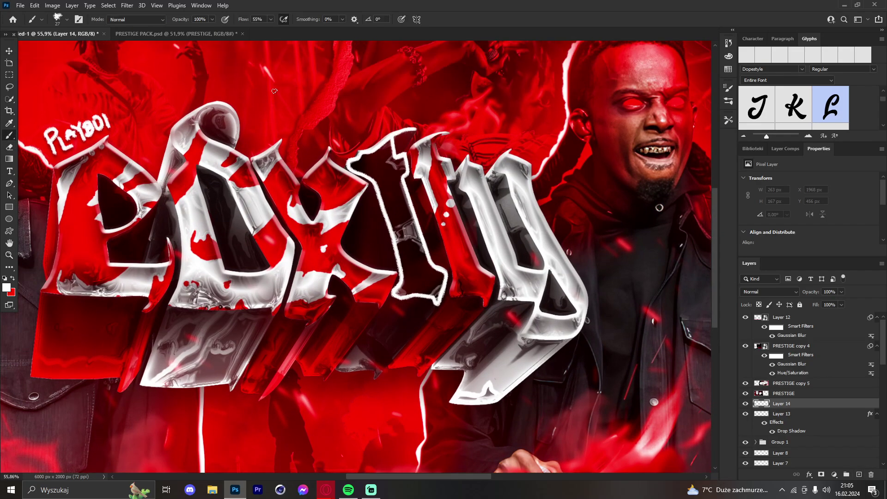
{"action": "left_click_drag", "start_coordinate": [275, 102], "coordinate": [281, 104]}
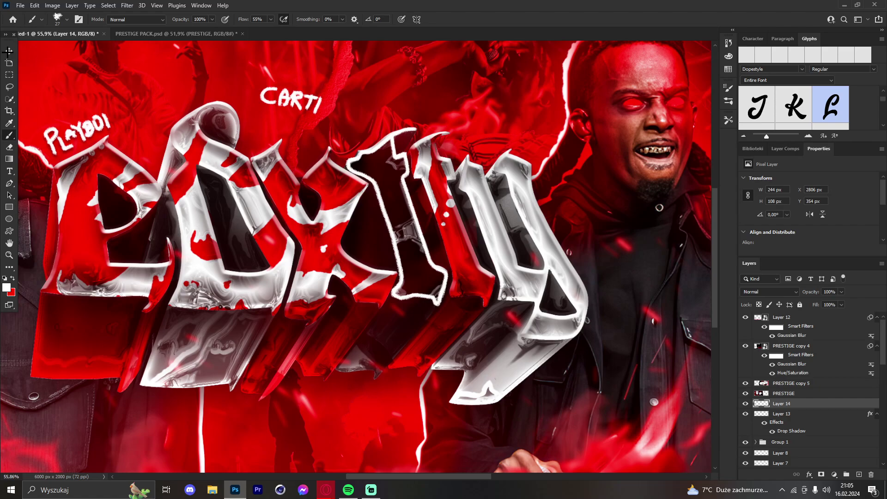
Resize the CARTI lettering, rotate it to slope upward, and place it just above the white-outlined letter I in the title.
{"action": "key", "text": "ctrl+t"}
{"action": "left_click_drag", "start_coordinate": [291, 99], "coordinate": [456, 305]}
{"action": "left_click_drag", "start_coordinate": [501, 286], "coordinate": [514, 272]}
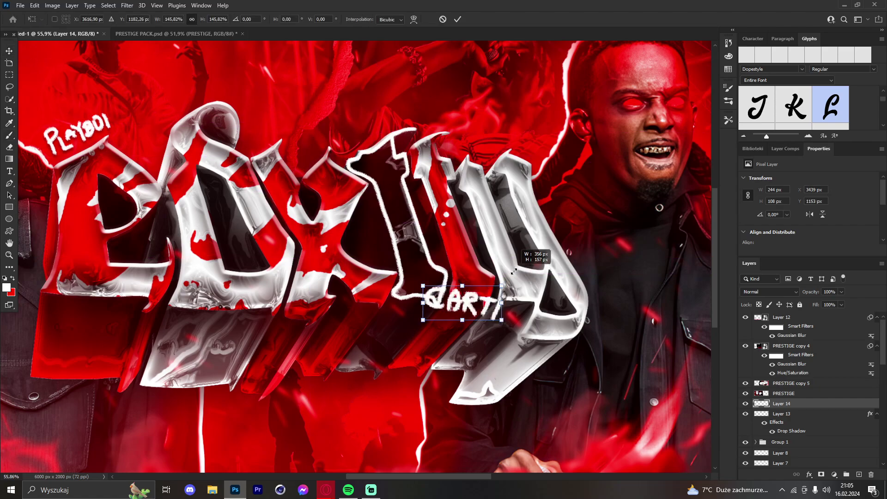
{"action": "left_click_drag", "start_coordinate": [481, 302], "coordinate": [410, 106]}
{"action": "left_click_drag", "start_coordinate": [404, 101], "coordinate": [383, 116]}
{"action": "left_click_drag", "start_coordinate": [396, 106], "coordinate": [443, 113]}
{"action": "left_click", "coordinate": [457, 19]}
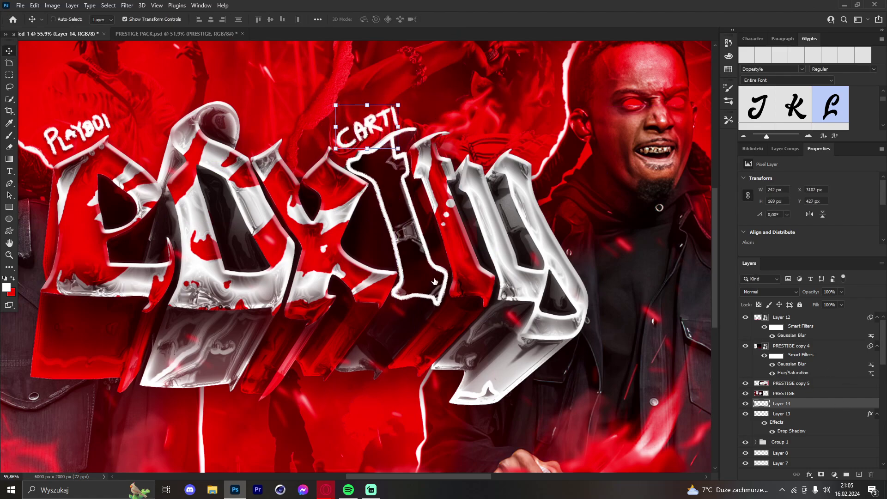
Add a black drop shadow to the CARTI layer with 57% opacity, 10 px distance and 10 px size.
{"action": "double_click", "coordinate": [820, 404]}
{"action": "left_click", "coordinate": [519, 392]}
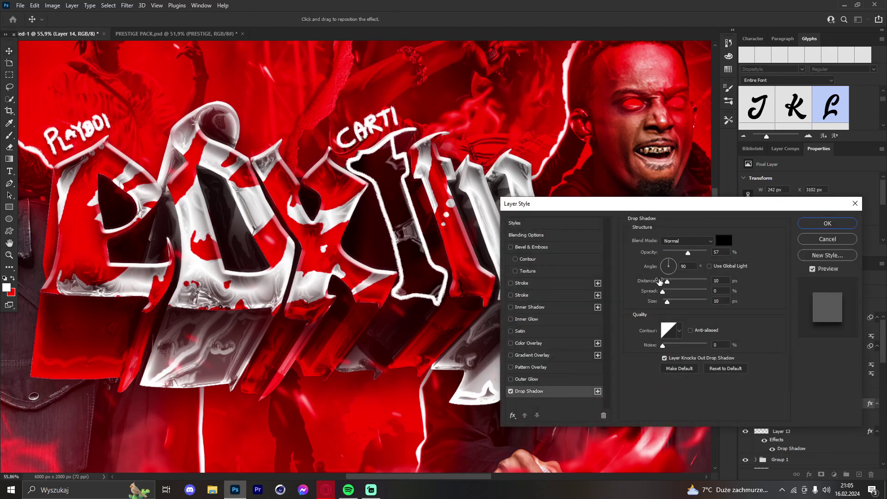
{"action": "left_click", "coordinate": [828, 223]}
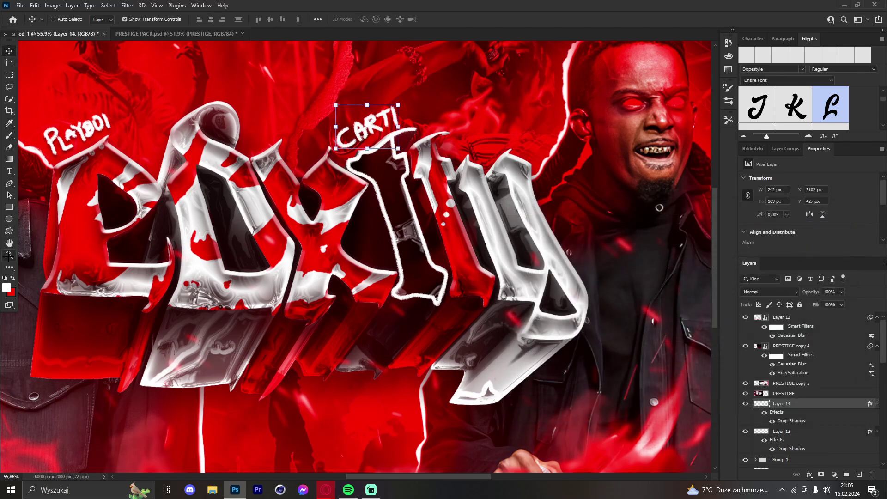
Switch to the PRESTIGE PACK document, hide the blue flame layer, and collapse and hide the FLAMES group.
{"action": "key", "text": "z"}
{"action": "mouse_move", "coordinate": [372, 161]}
{"action": "left_mouse_down"}
{"action": "mouse_move", "coordinate": [309, 160]}
{"action": "mouse_move", "coordinate": [385, 159]}
{"action": "left_mouse_up"}
{"action": "left_click_drag", "start_coordinate": [304, 166], "coordinate": [368, 171]}
{"action": "key", "text": "v"}
{"action": "key", "text": "ctrl+Tab"}
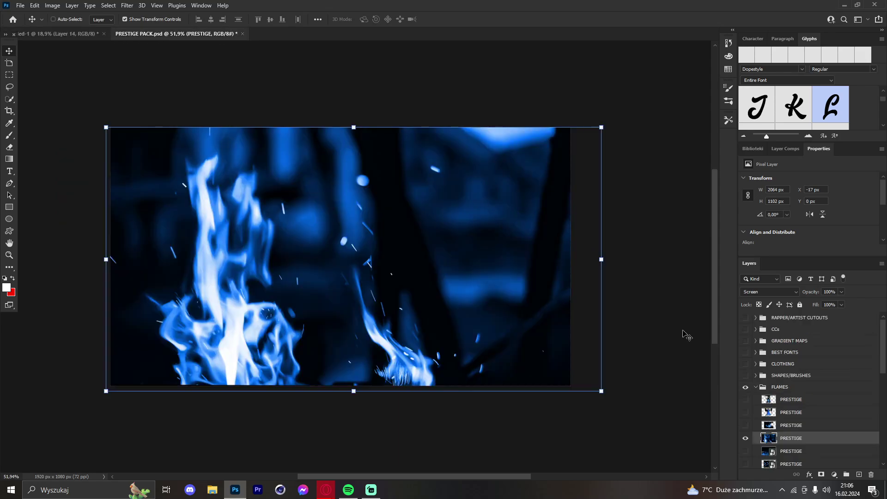
{"action": "left_click", "coordinate": [745, 439]}
{"action": "left_click", "coordinate": [756, 387]}
{"action": "left_click", "coordinate": [746, 388]}
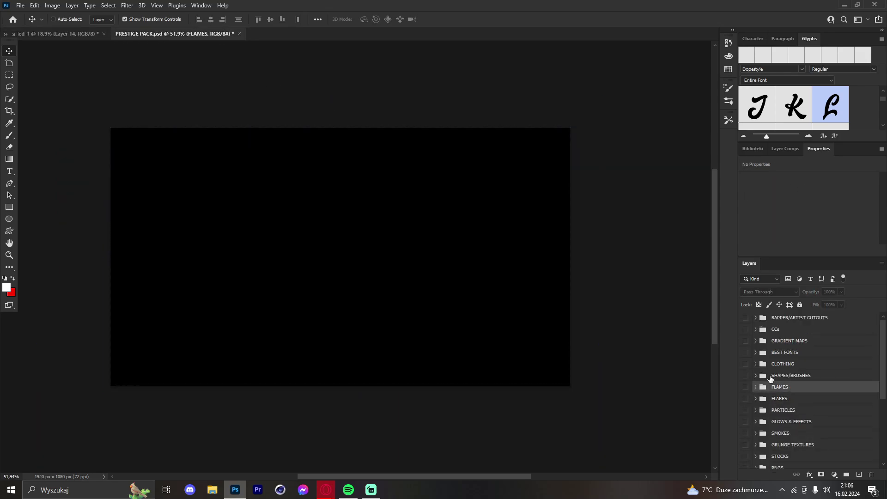
{"action": "scroll", "coordinate": [771, 379], "scroll_direction": "down", "scroll_amount": 1}
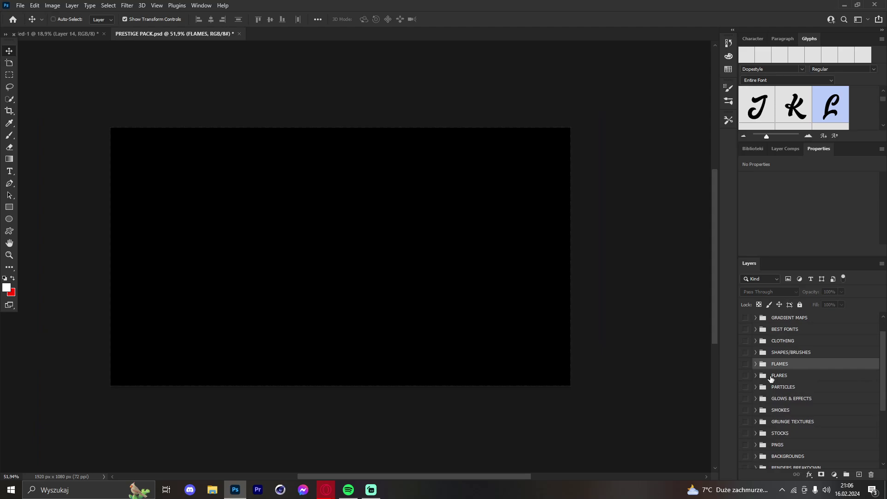
{"action": "left_click", "coordinate": [756, 410]}
{"action": "scroll", "coordinate": [759, 402], "scroll_direction": "down", "scroll_amount": 3}
{"action": "left_click", "coordinate": [756, 353]}
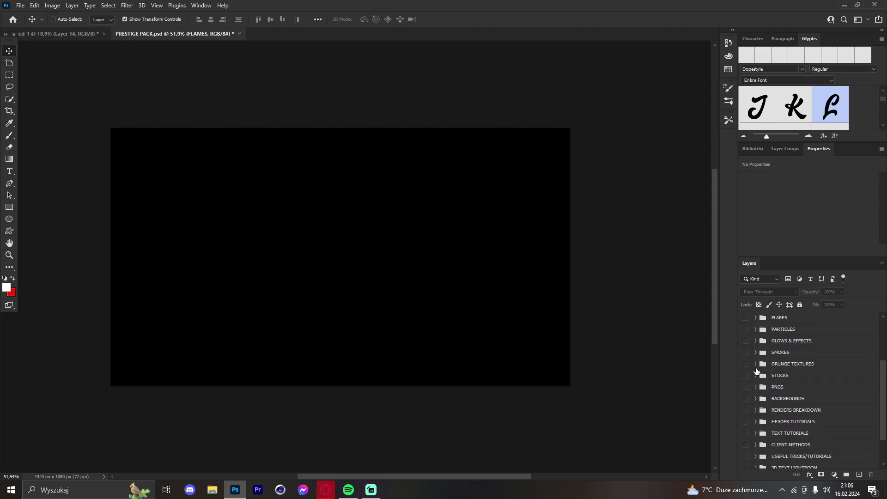
{"action": "scroll", "coordinate": [760, 376], "scroll_direction": "up", "scroll_amount": 2}
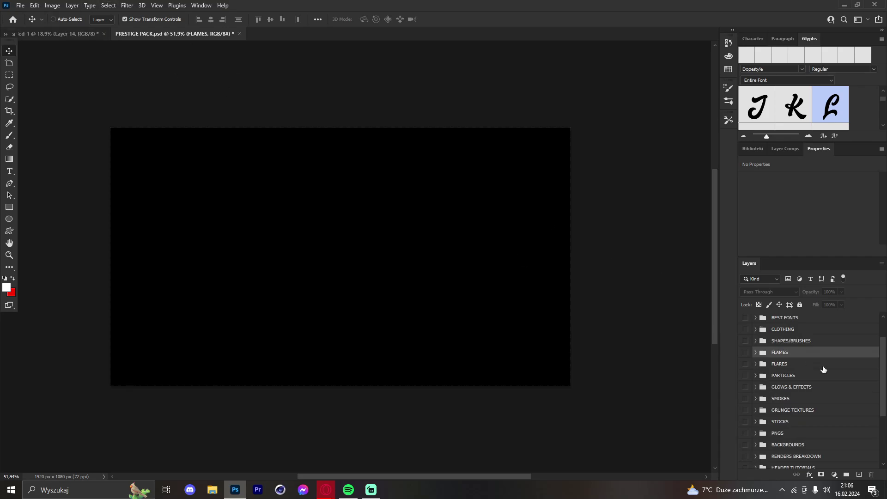
Return to the banner document and examine the title, handwriting and both figures at different magnifications.
{"action": "left_click", "coordinate": [60, 33]}
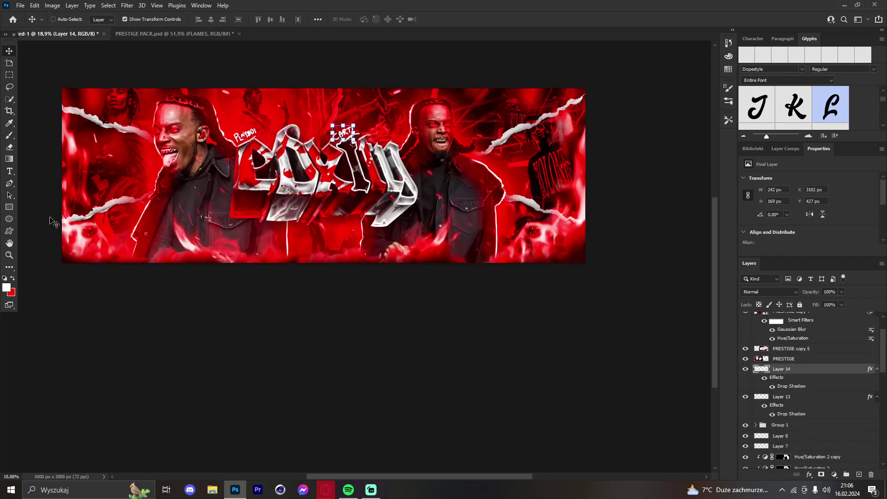
{"action": "left_click", "coordinate": [10, 255]}
{"action": "left_click_drag", "start_coordinate": [323, 204], "coordinate": [406, 195]}
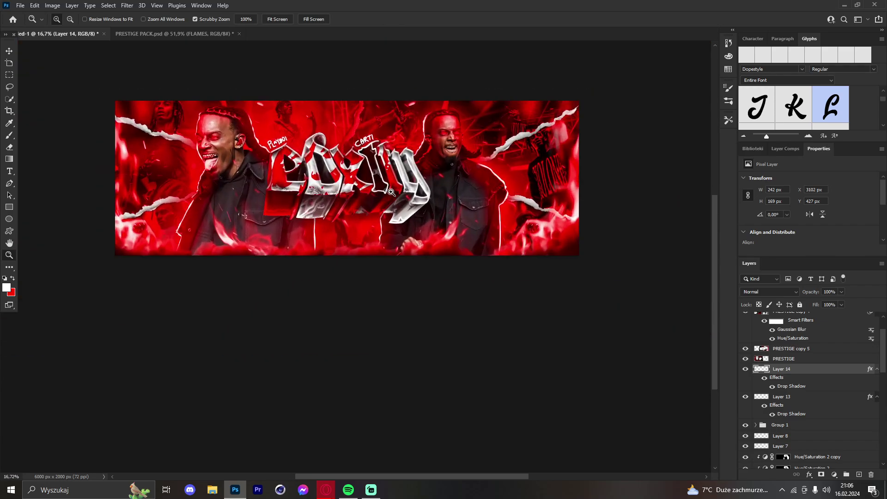
{"action": "left_click_drag", "start_coordinate": [392, 191], "coordinate": [422, 175]}
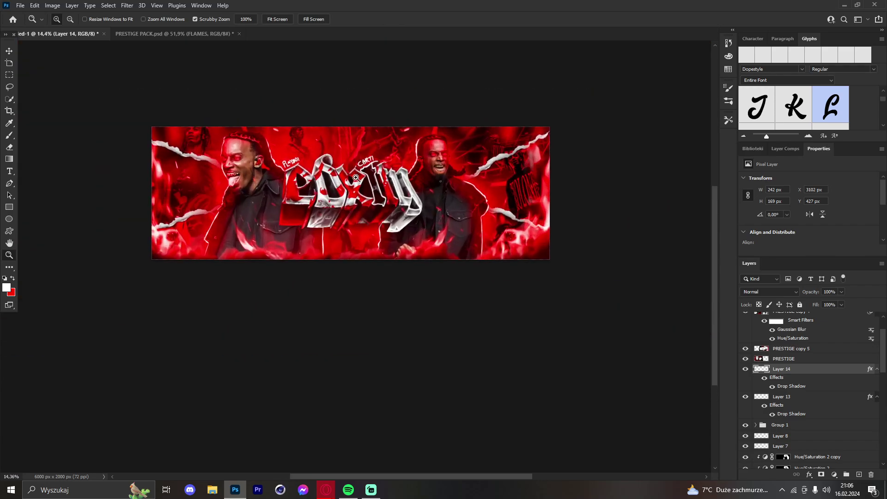
{"action": "left_click_drag", "start_coordinate": [352, 198], "coordinate": [365, 197]}
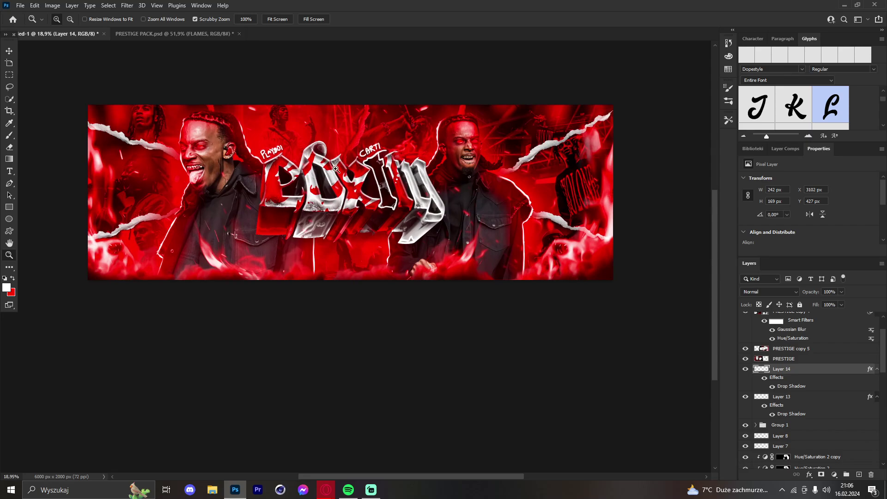
{"action": "left_click_drag", "start_coordinate": [336, 170], "coordinate": [376, 178]}
{"action": "left_click_drag", "start_coordinate": [356, 246], "coordinate": [374, 255]}
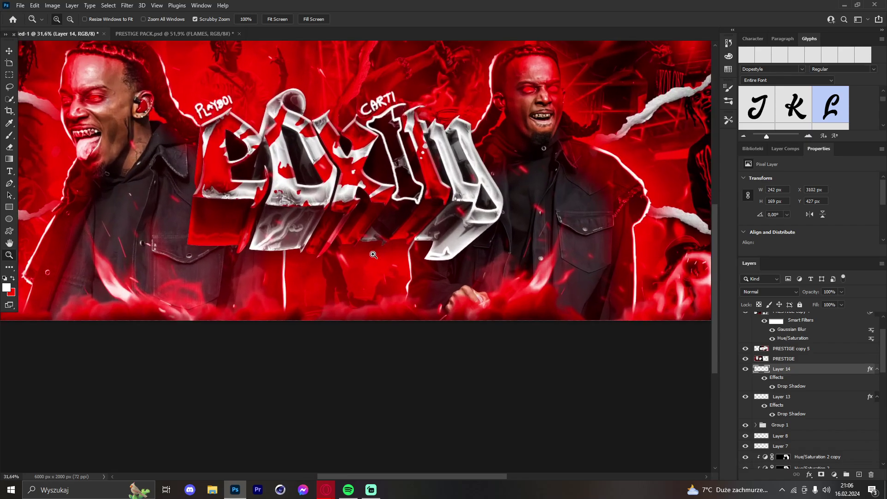
{"action": "left_click_drag", "start_coordinate": [324, 230], "coordinate": [277, 226]}
{"action": "left_click_drag", "start_coordinate": [362, 217], "coordinate": [329, 209]}
{"action": "left_click_drag", "start_coordinate": [334, 208], "coordinate": [353, 208]}
Group all layers from Layer 12 down to Layer 0, and stamp the visible artwork onto a new layer above the group.
{"action": "left_click", "coordinate": [10, 51]}
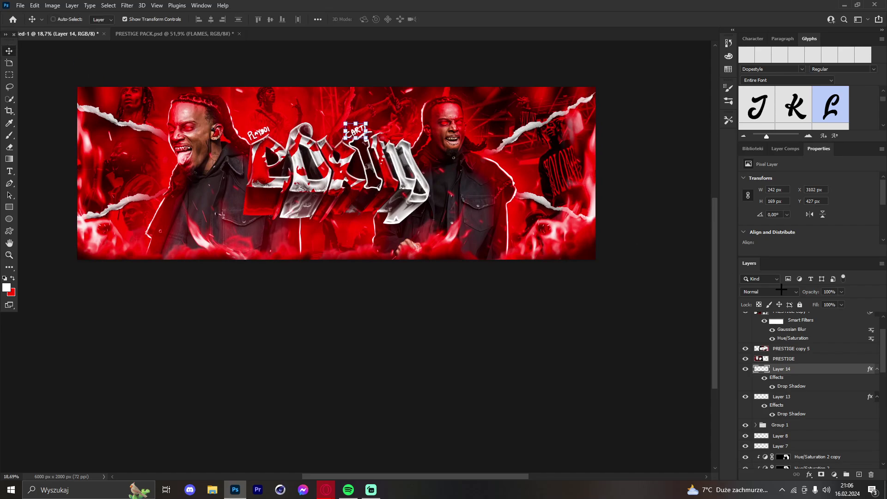
{"action": "scroll", "coordinate": [794, 352], "scroll_direction": "up", "scroll_amount": 2}
{"action": "left_click", "coordinate": [795, 322]}
{"action": "scroll", "coordinate": [798, 334], "scroll_direction": "down", "scroll_amount": 10}
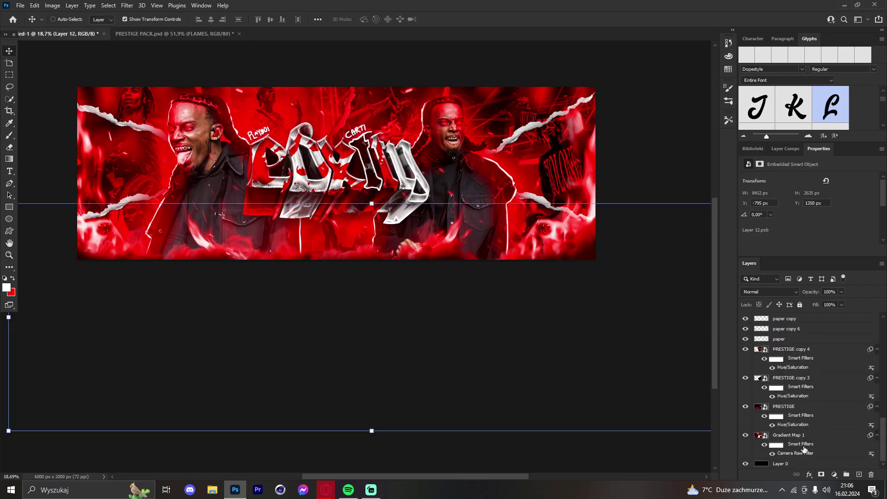
{"action": "left_click", "coordinate": [797, 464], "text": "shift"}
{"action": "left_click", "coordinate": [847, 475]}
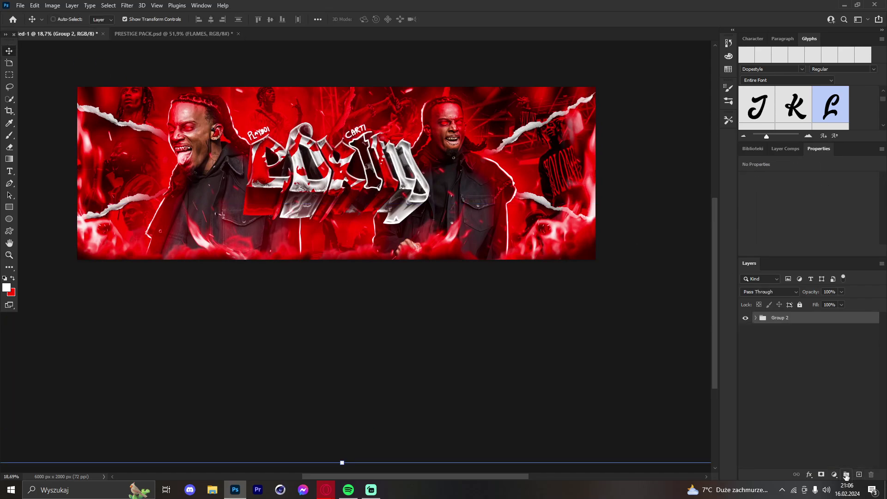
{"action": "key", "text": "ctrl"}
{"action": "key", "text": "ctrl+alt+shift+e"}
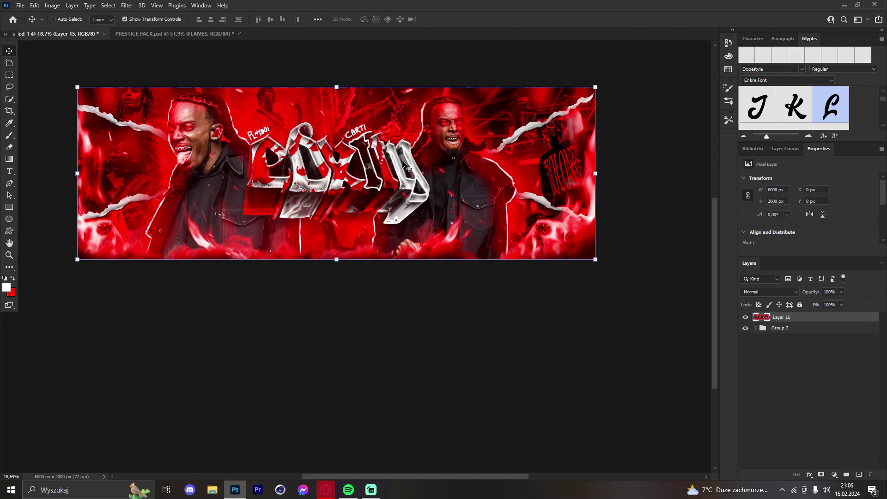
Start a Camera Raw adjustment on the stamped layer with contrast +26, highlights -4, shadows -2, whites -3 and blacks -4.
{"action": "key", "text": "ctrl"}
{"action": "key", "text": "ctrl+shift+a"}
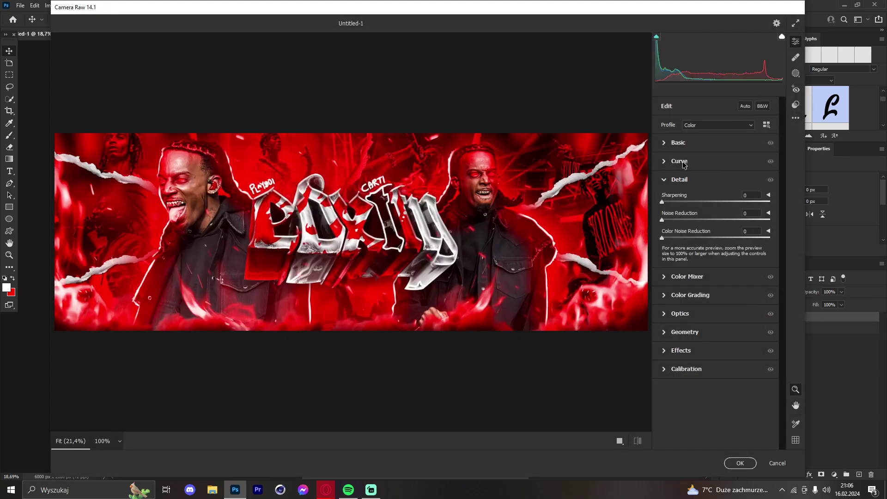
{"action": "left_click", "coordinate": [667, 145]}
{"action": "left_click_drag", "start_coordinate": [723, 230], "coordinate": [713, 285]}
{"action": "left_click", "coordinate": [719, 259]}
{"action": "left_click", "coordinate": [719, 272]}
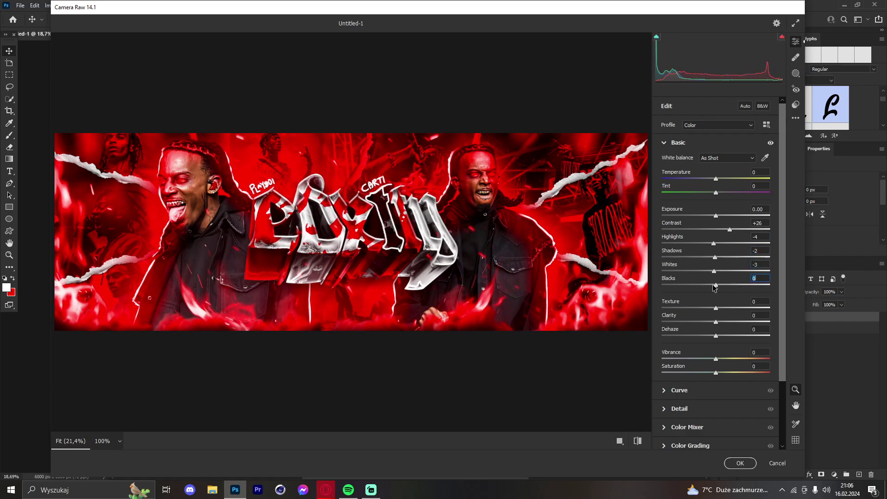
Set the Camera Raw texture to +41 and clarity to +46, checking the effect on the title and figures.
{"action": "left_click_drag", "start_coordinate": [716, 322], "coordinate": [742, 319]}
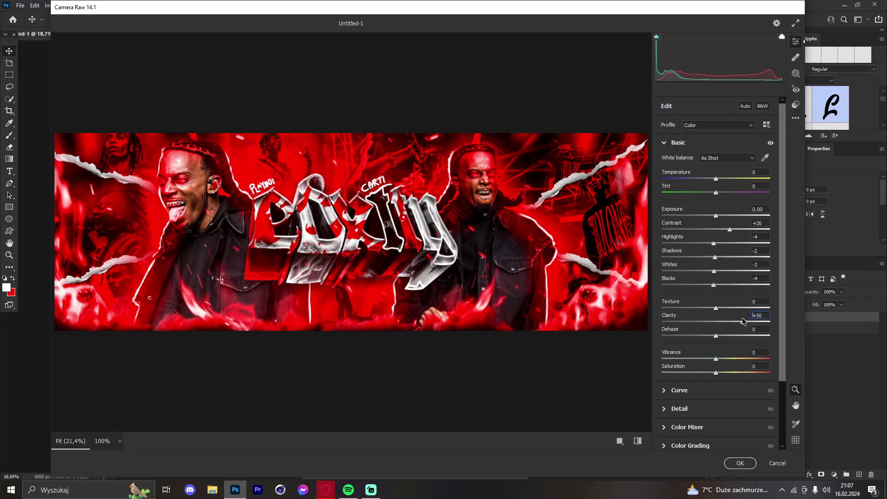
{"action": "left_click", "coordinate": [740, 308]}
{"action": "scroll", "coordinate": [421, 169], "scroll_direction": "down", "scroll_amount": 5}
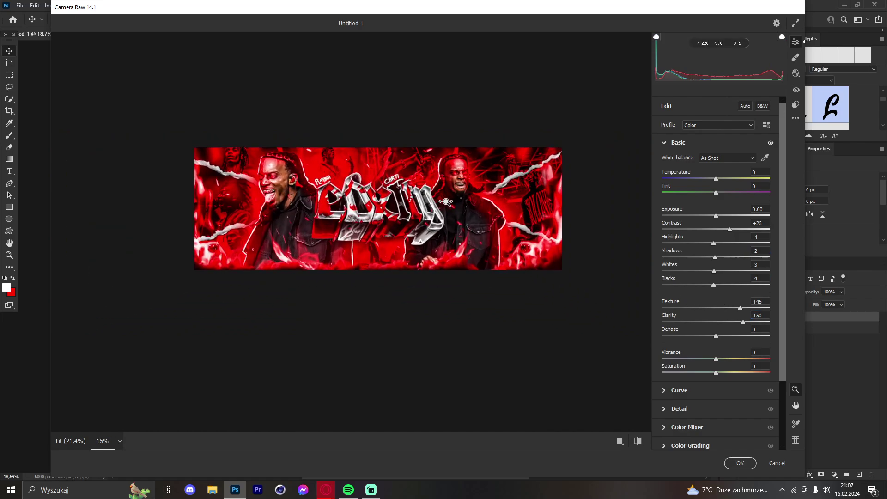
{"action": "scroll", "coordinate": [400, 178], "scroll_direction": "up", "scroll_amount": 12}
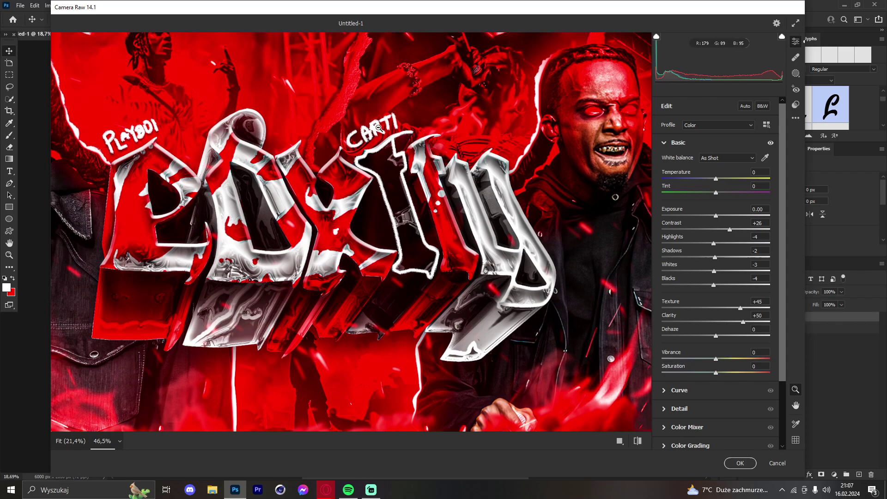
{"action": "scroll", "coordinate": [376, 126], "scroll_direction": "down", "scroll_amount": 8}
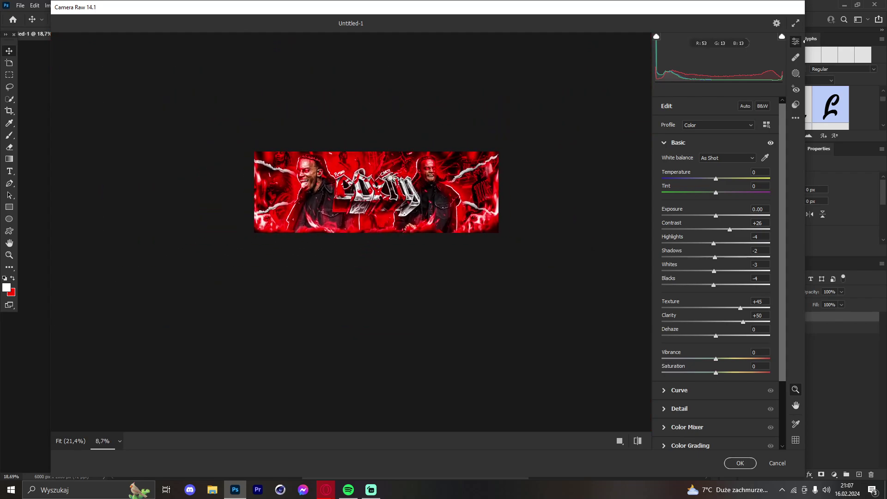
{"action": "scroll", "coordinate": [405, 196], "scroll_direction": "up", "scroll_amount": 6}
{"action": "scroll", "coordinate": [406, 196], "scroll_direction": "up", "scroll_amount": 1}
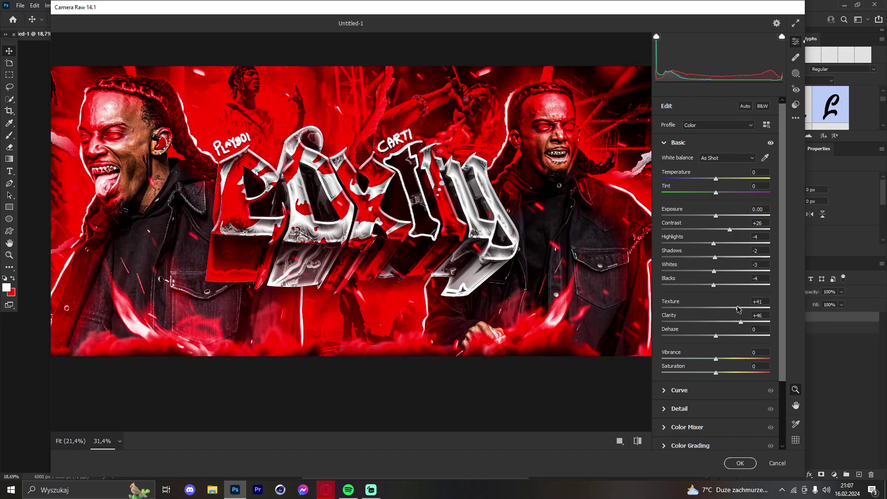
Adjust the parametric curve to highlights +4, lights -3, darks +6 and shadows +15.
{"action": "scroll", "coordinate": [458, 173], "scroll_direction": "down", "scroll_amount": 5}
{"action": "scroll", "coordinate": [554, 203], "scroll_direction": "up", "scroll_amount": 2}
{"action": "left_click", "coordinate": [688, 390]}
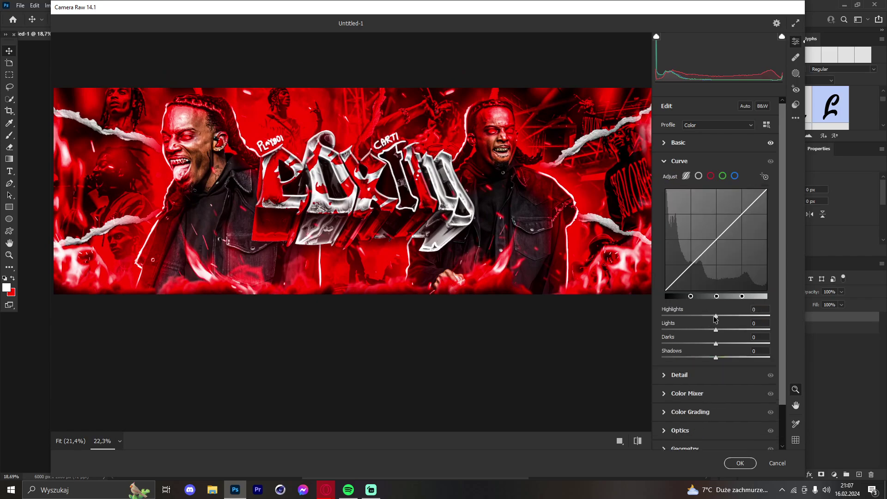
{"action": "left_click_drag", "start_coordinate": [716, 317], "coordinate": [725, 358]}
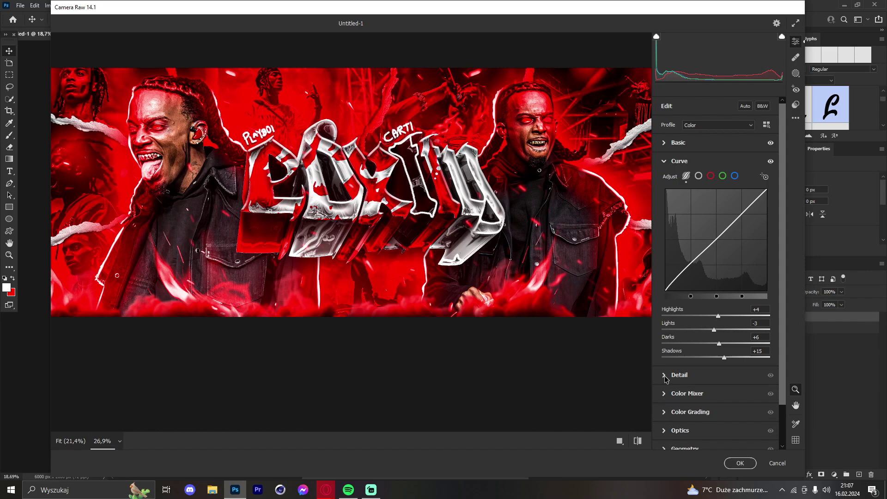
{"action": "left_click", "coordinate": [664, 411]}
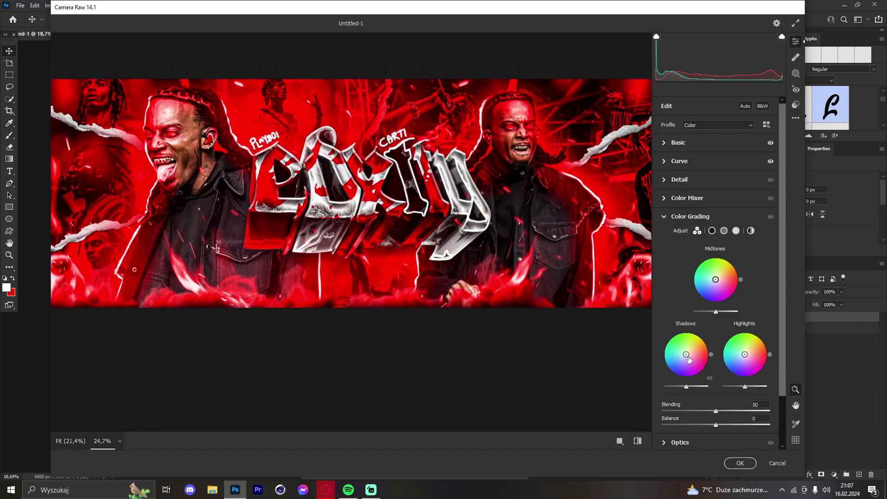
{"action": "left_click_drag", "start_coordinate": [686, 355], "coordinate": [717, 354]}
{"action": "scroll", "coordinate": [688, 382], "scroll_direction": "down", "scroll_amount": 2}
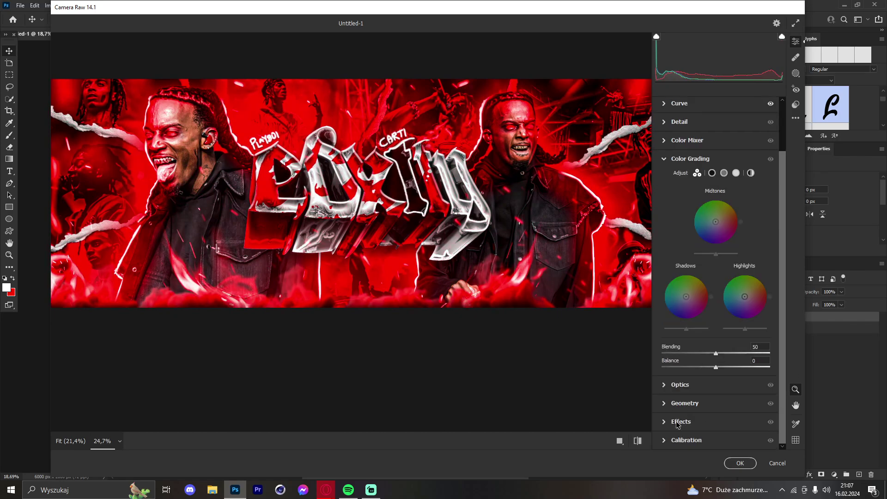
{"action": "left_click", "coordinate": [683, 421]}
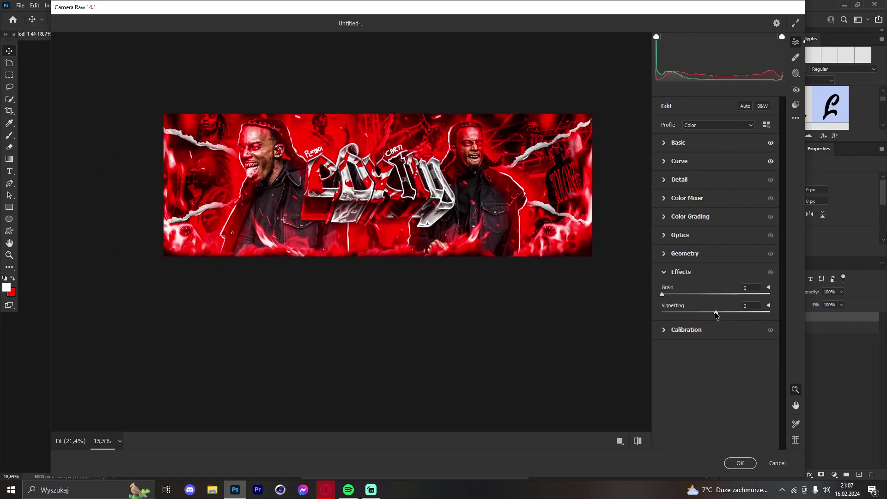
{"action": "left_click_drag", "start_coordinate": [716, 314], "coordinate": [707, 312]}
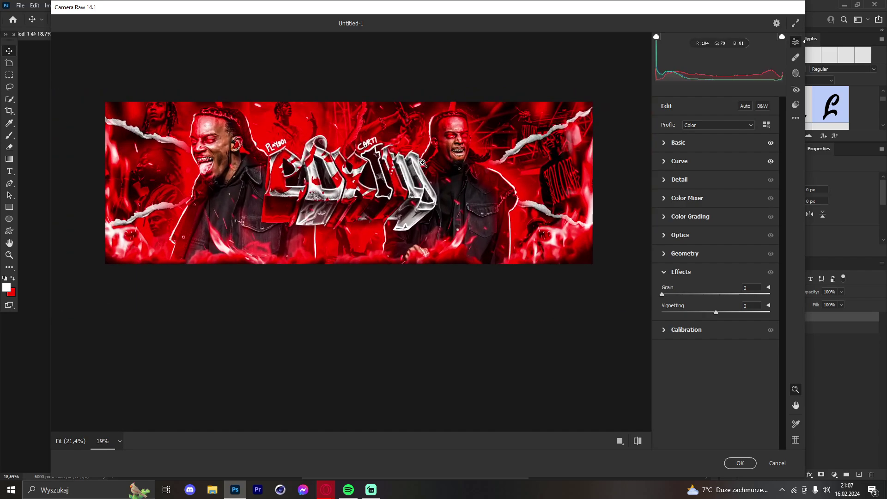
Calibrate the shadows tint to +64, red primary hue to -2 and saturation to +6, green primary hue to -6 and saturation to -3.
{"action": "left_click", "coordinate": [668, 330]}
{"action": "left_click_drag", "start_coordinate": [716, 315], "coordinate": [751, 314]}
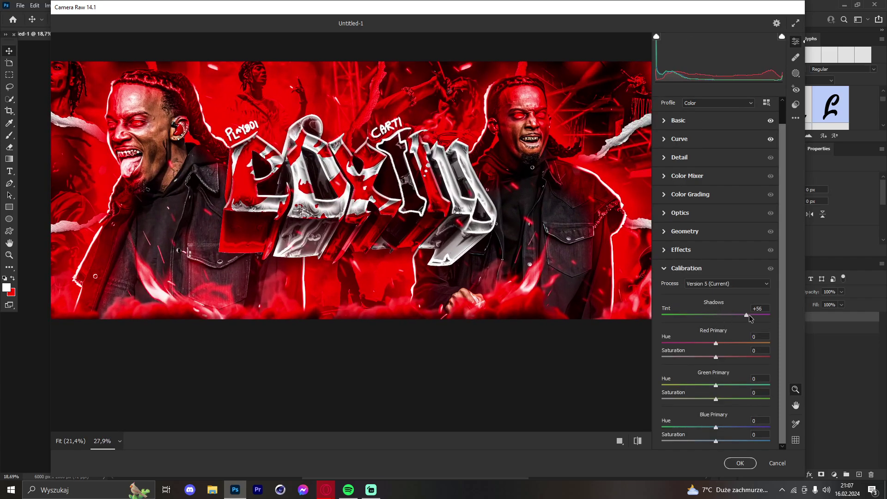
{"action": "left_click_drag", "start_coordinate": [716, 343], "coordinate": [729, 397]}
{"action": "double_click", "coordinate": [725, 399]}
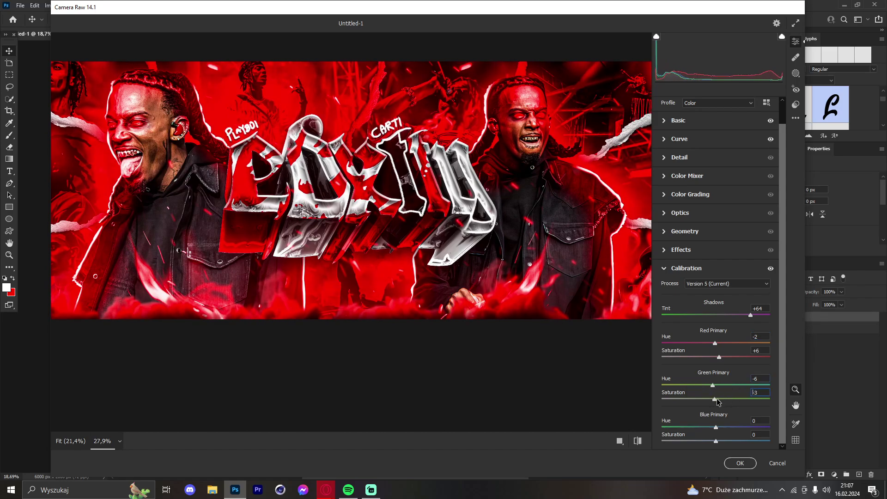
Set the blue primary hue to -21 and saturation to +15, and apply the Camera Raw adjustments.
{"action": "left_click_drag", "start_coordinate": [716, 427], "coordinate": [734, 441]}
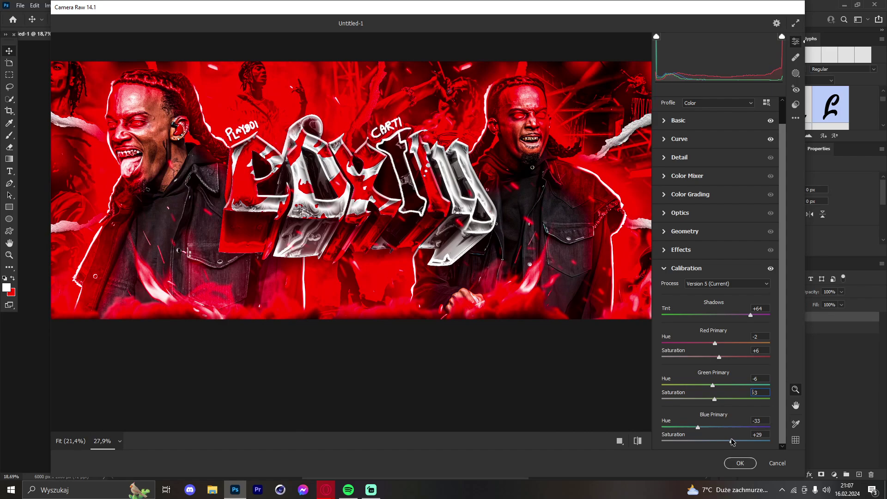
{"action": "left_click", "coordinate": [698, 429]}
{"action": "mouse_move", "coordinate": [734, 442]}
{"action": "left_mouse_down"}
{"action": "mouse_move", "coordinate": [705, 429]}
{"action": "mouse_move", "coordinate": [724, 442]}
{"action": "left_mouse_up"}
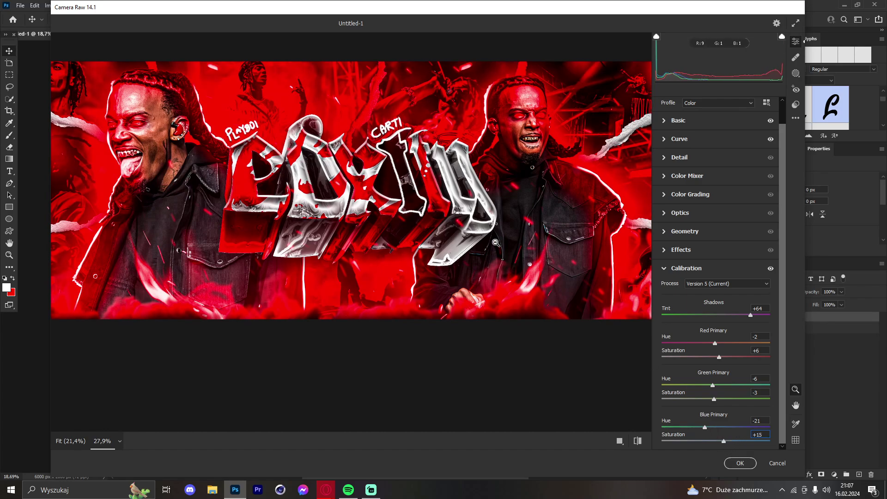
{"action": "left_click", "coordinate": [740, 463]}
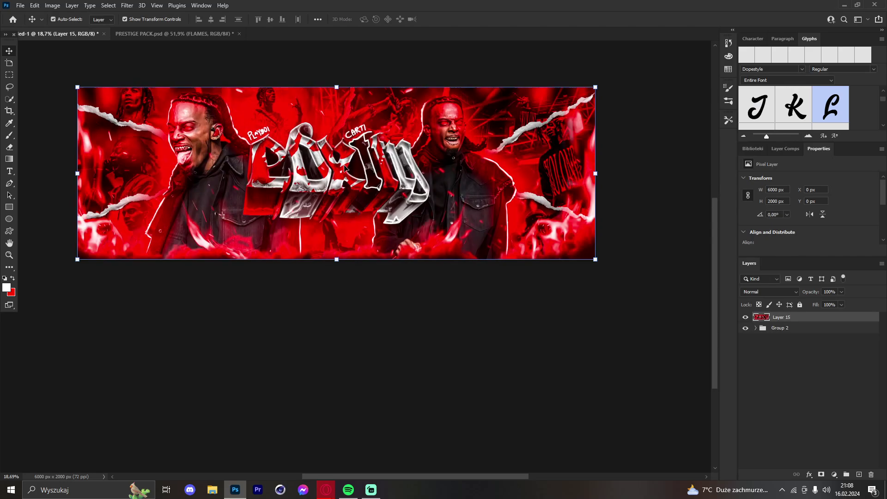
Duplicate the adjusted stamped layer and apply a Gaussian Blur with a 50-pixel radius to the copy.
{"action": "key", "text": "ctrl+j"}
{"action": "left_click", "coordinate": [127, 5]}
{"action": "mouse_move", "coordinate": [138, 123]}
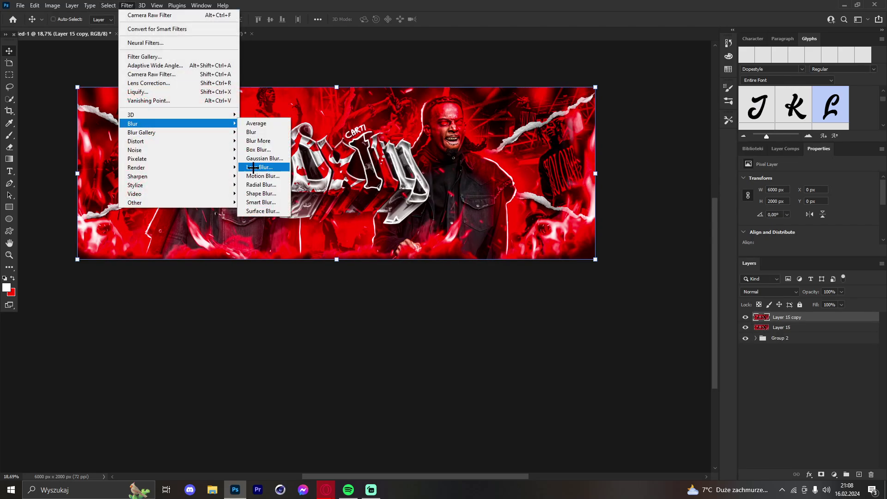
{"action": "left_click", "coordinate": [264, 158]}
{"action": "type", "text": "50"}
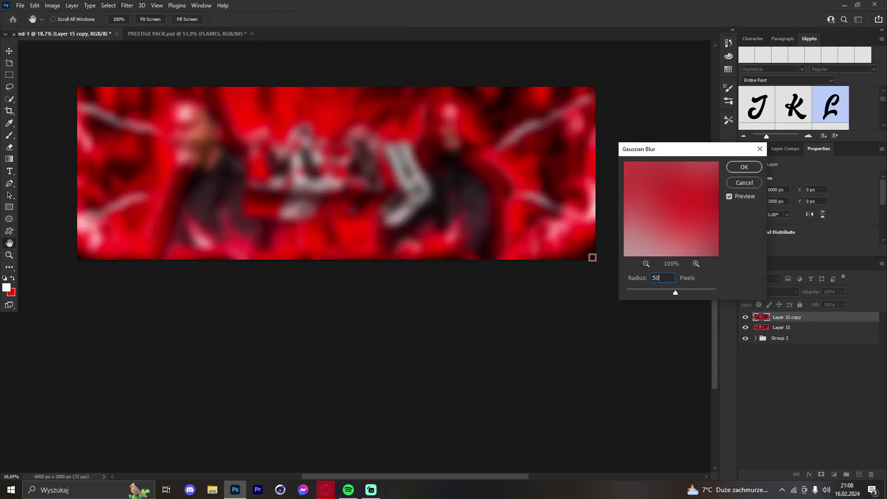
{"action": "left_click", "coordinate": [745, 166]}
Set the blurred copy to Lighter Color at 20% opacity and group it with Layer 15 and Group 2.
{"action": "key", "text": "v"}
{"action": "left_click", "coordinate": [760, 292]}
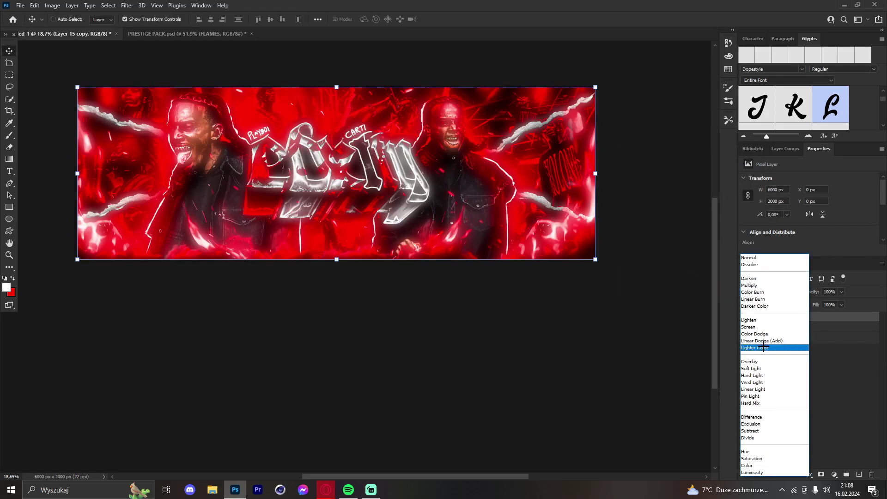
{"action": "left_click", "coordinate": [763, 347]}
{"action": "key", "text": "3"}
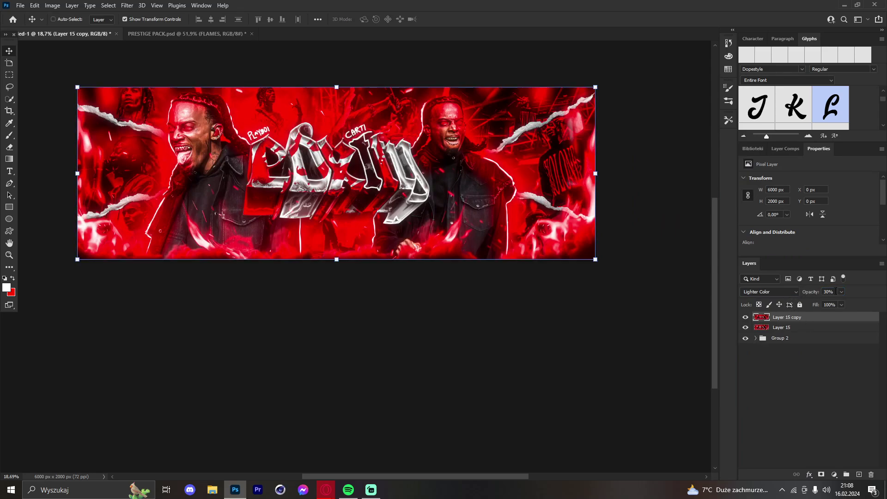
{"action": "key", "text": "2"}
{"action": "left_click", "coordinate": [768, 344], "text": "shift"}
{"action": "left_click", "coordinate": [846, 474]}
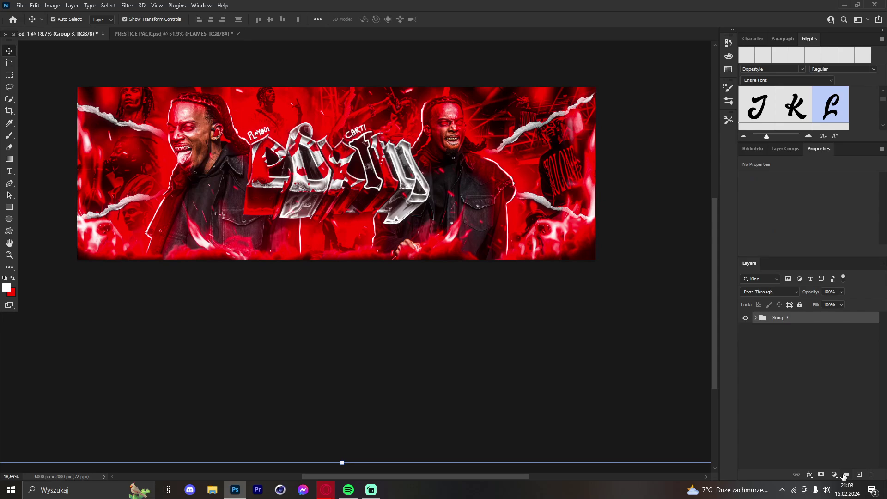
Stamp all visible layers into a new layer and apply Smart Sharpen at 100%, radius 0.6 px, noise reduction 0% and Lens Blur removal.
{"action": "key", "text": "ctrl+shift+alt+e"}
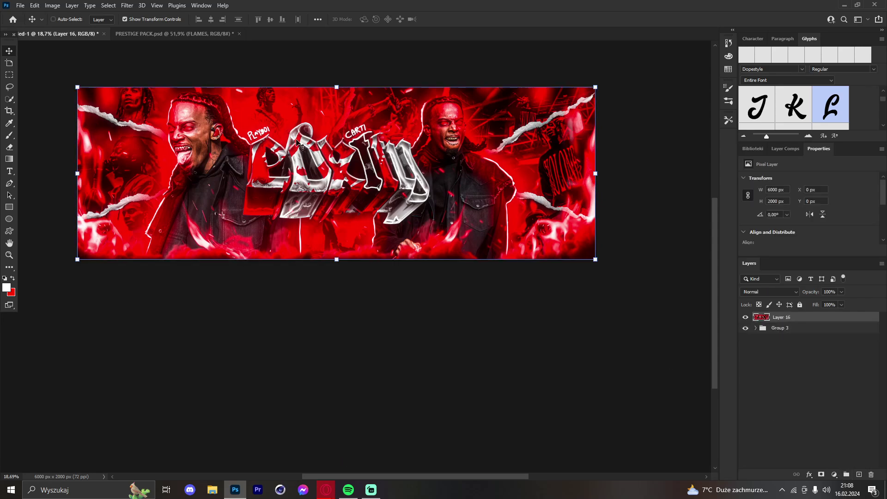
{"action": "left_click", "coordinate": [127, 5]}
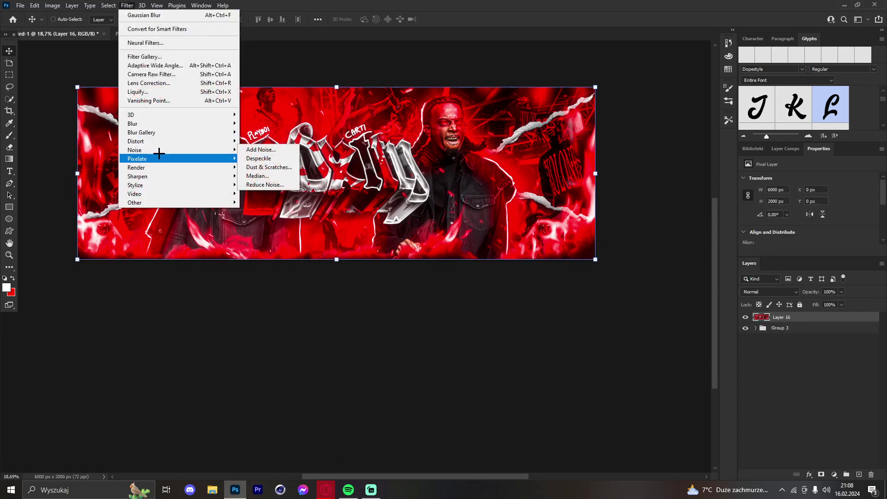
{"action": "mouse_move", "coordinate": [150, 176]}
{"action": "left_click", "coordinate": [263, 211]}
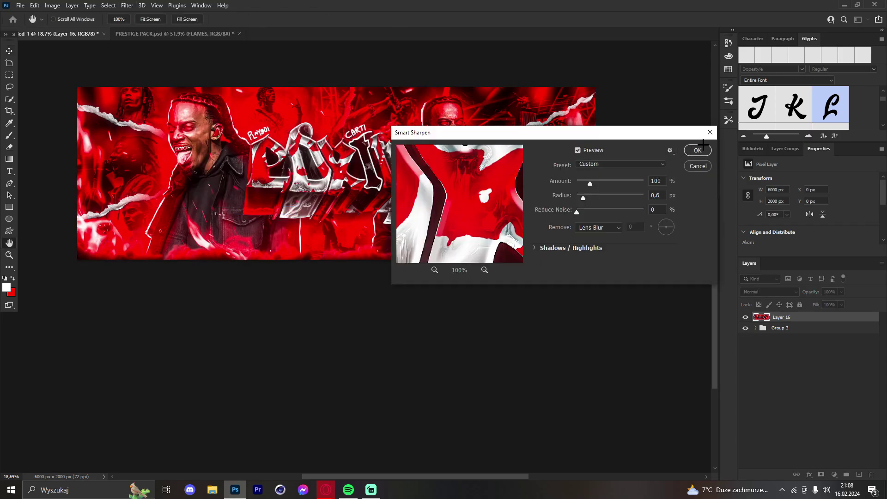
{"action": "left_click", "coordinate": [693, 148]}
Add 5% uniform noise to the sharpened stamped layer.
{"action": "left_click", "coordinate": [126, 5]}
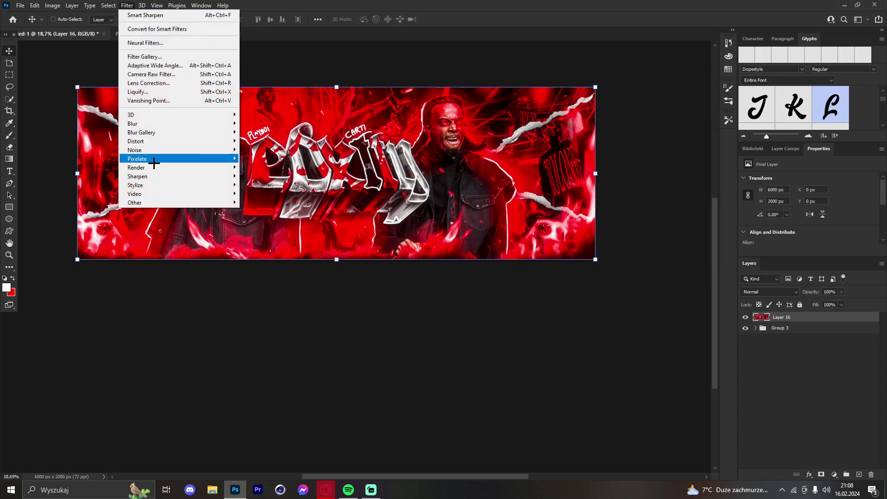
{"action": "mouse_move", "coordinate": [155, 148]}
{"action": "left_click", "coordinate": [259, 146]}
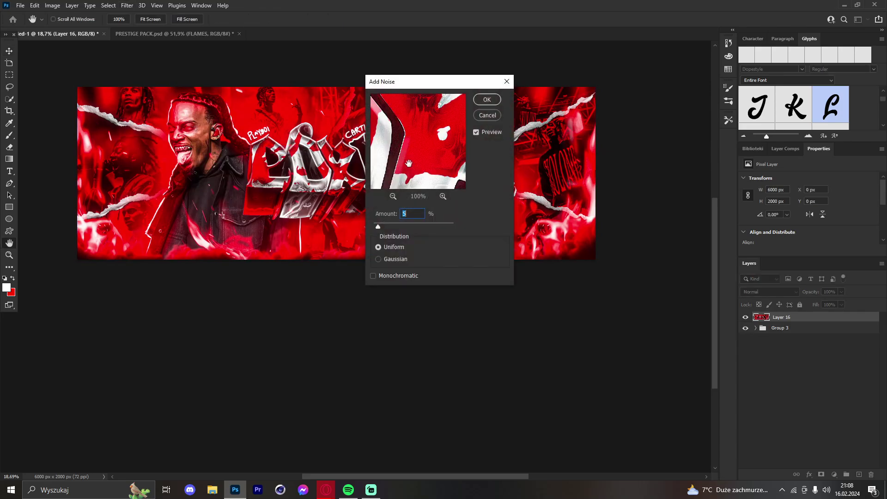
{"action": "left_click", "coordinate": [487, 99]}
Examine the figures, lettering and flames across the finished banner, and briefly view the PRESTIGE PACK.psd document.
{"action": "key", "text": "z"}
{"action": "left_click_drag", "start_coordinate": [338, 150], "coordinate": [298, 160]}
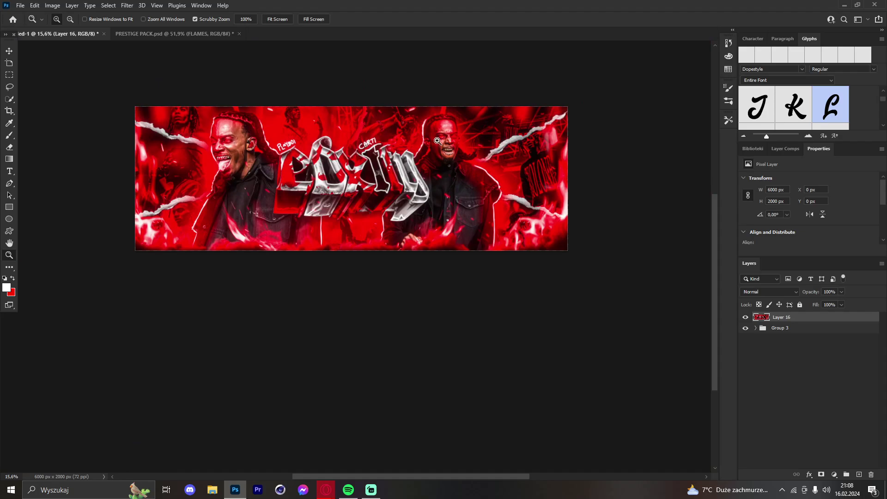
{"action": "left_click_drag", "start_coordinate": [438, 142], "coordinate": [501, 140]}
{"action": "left_click_drag", "start_coordinate": [401, 166], "coordinate": [345, 169]}
{"action": "left_click_drag", "start_coordinate": [242, 169], "coordinate": [284, 158]}
{"action": "left_click_drag", "start_coordinate": [425, 177], "coordinate": [457, 174]}
{"action": "left_click_drag", "start_coordinate": [306, 156], "coordinate": [376, 172]}
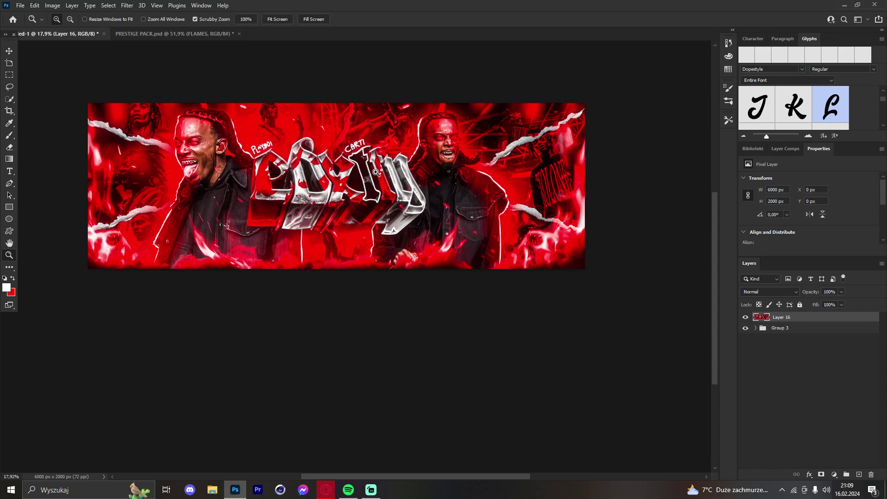
{"action": "left_click", "coordinate": [148, 34]}
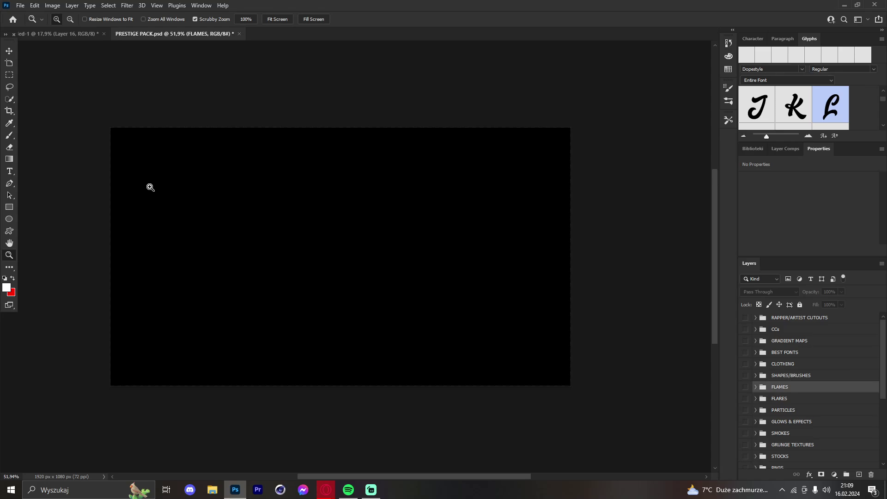
{"action": "left_click", "coordinate": [71, 34]}
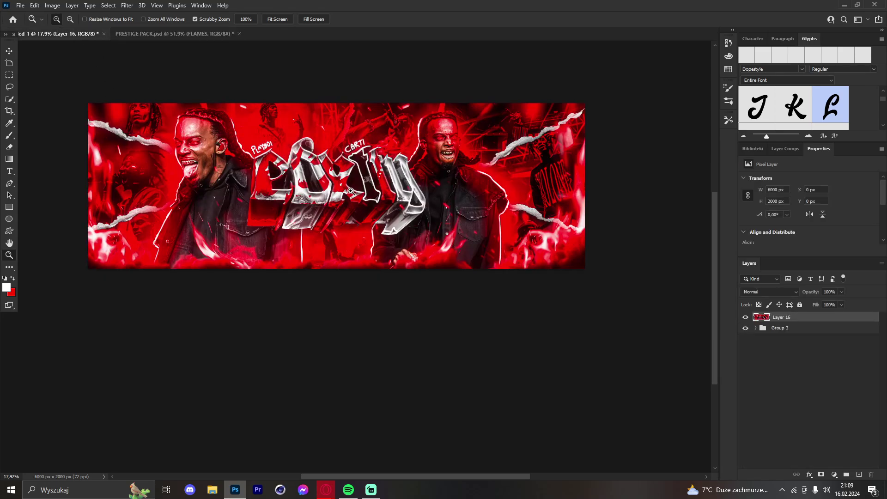